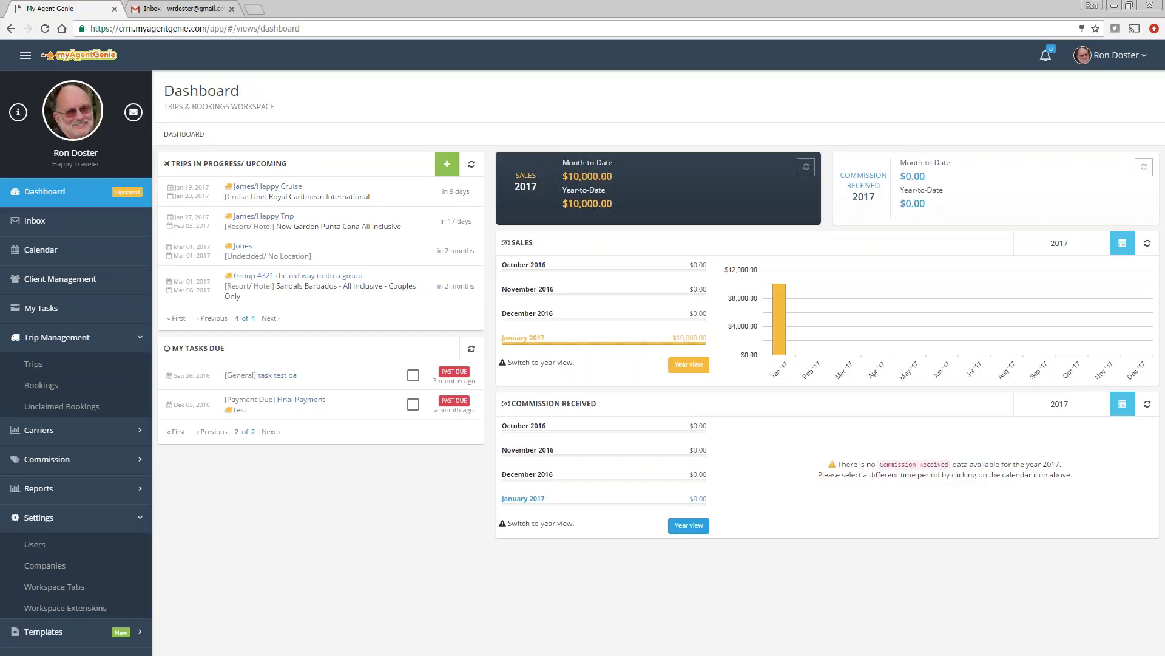
Step: View the Group 4321 trip from the Trips list, then return and bring up the new-trip options
{"action": "left_click", "coordinate": [36, 368]}
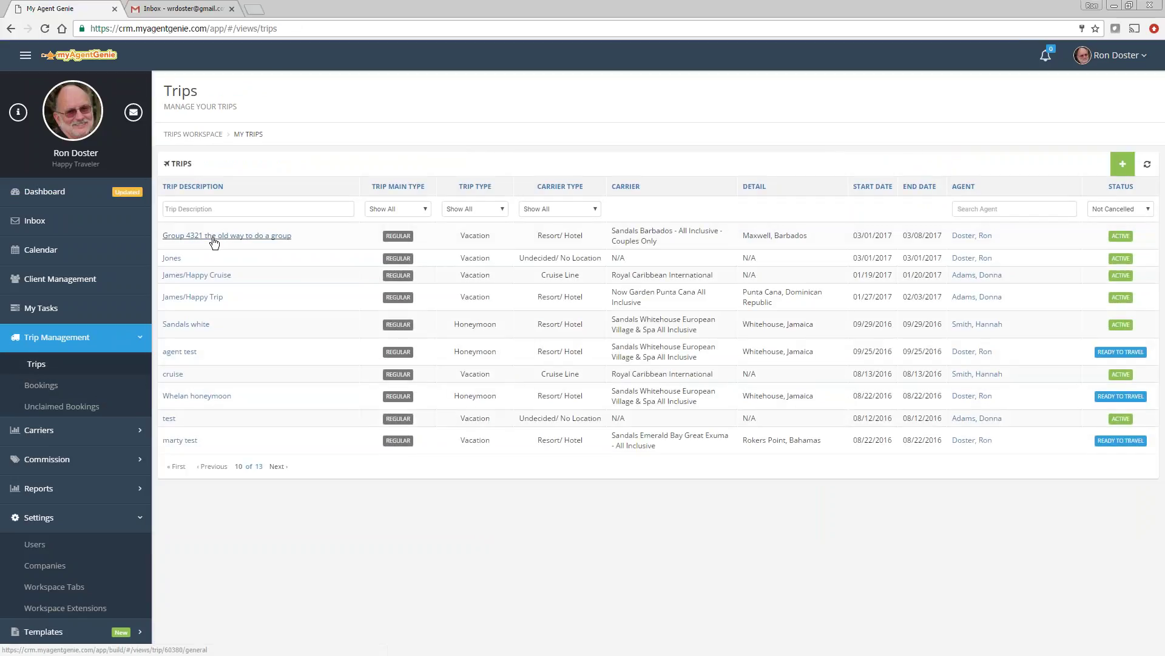
{"action": "left_click", "coordinate": [210, 236]}
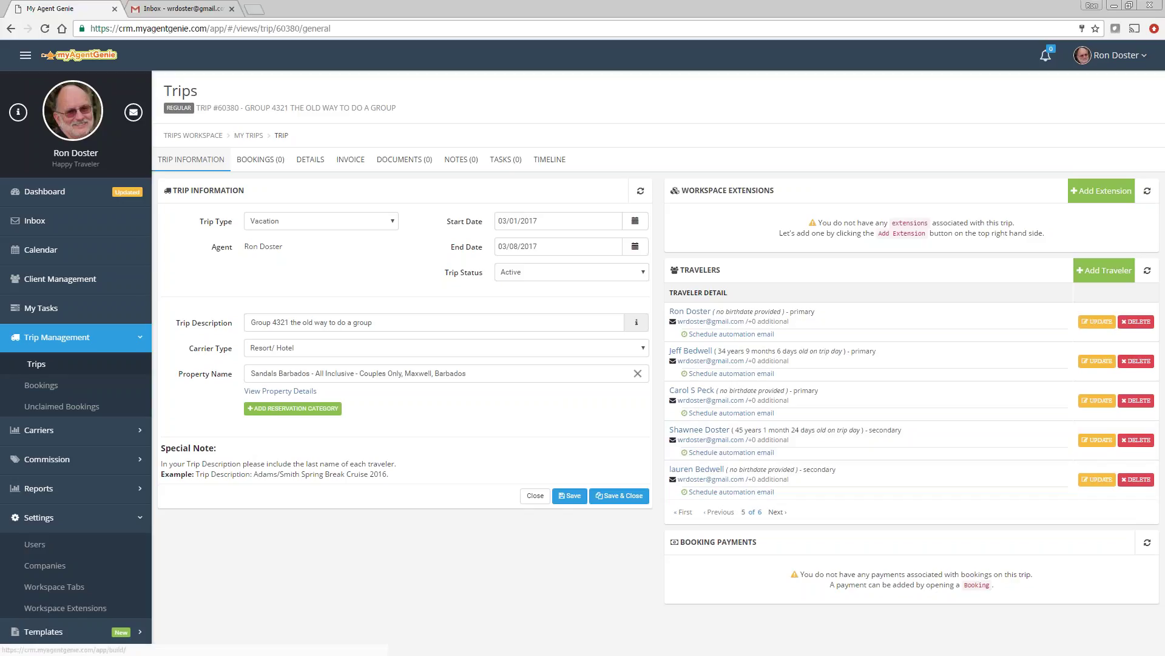
{"action": "left_click", "coordinate": [36, 364]}
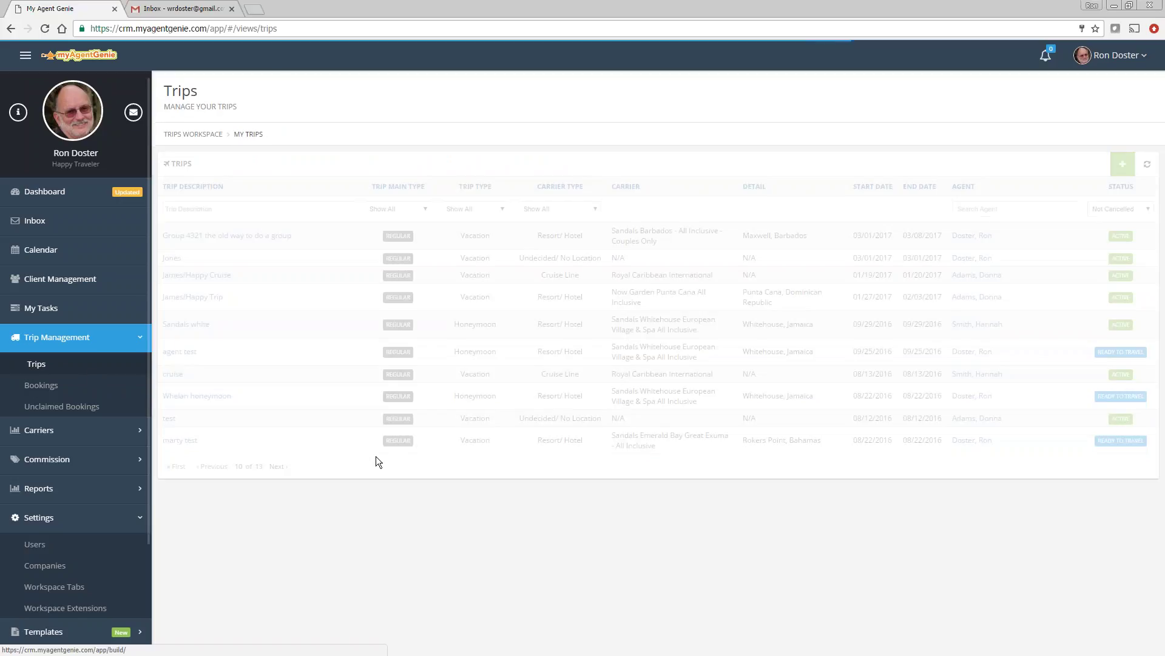
{"action": "left_click", "coordinate": [1123, 164]}
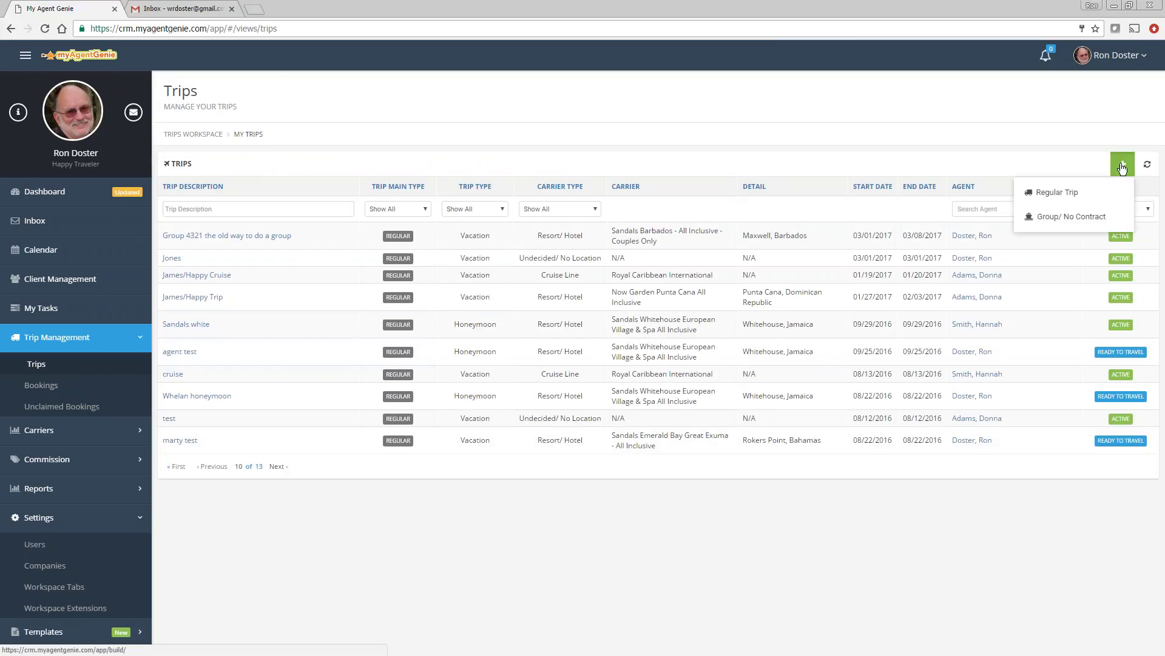
Step: Start a Group/No Contract trip of type Vacation running 04/01/2017 to 04/07/2017
{"action": "left_click", "coordinate": [1049, 217]}
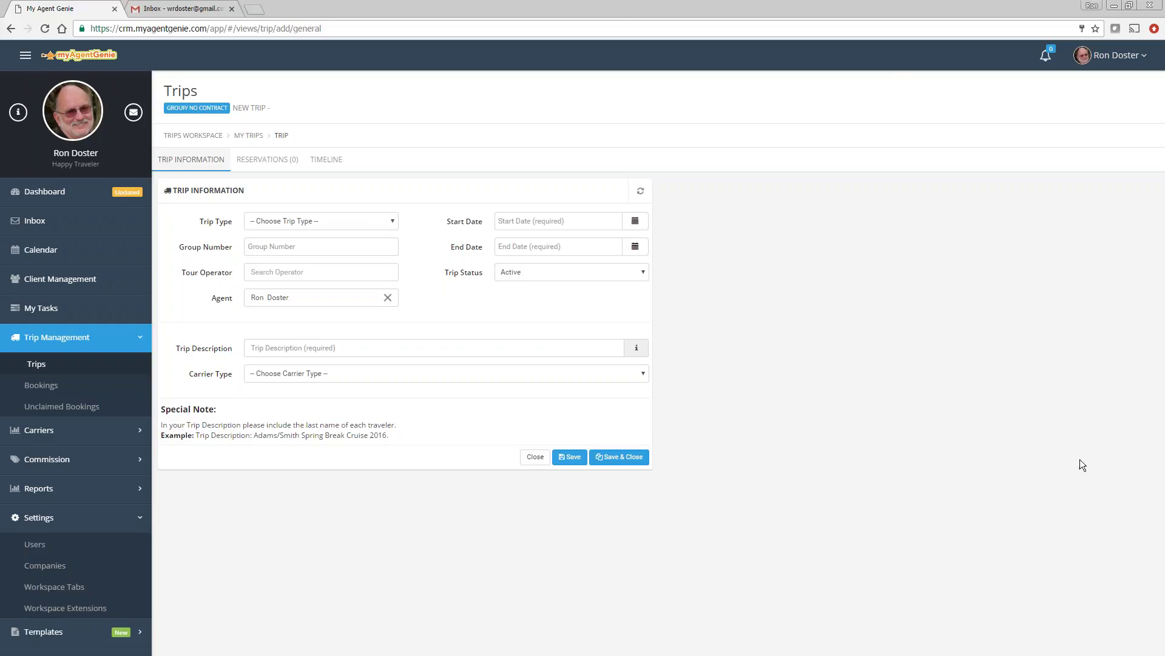
{"action": "left_click", "coordinate": [297, 225]}
{"action": "left_click", "coordinate": [281, 273]}
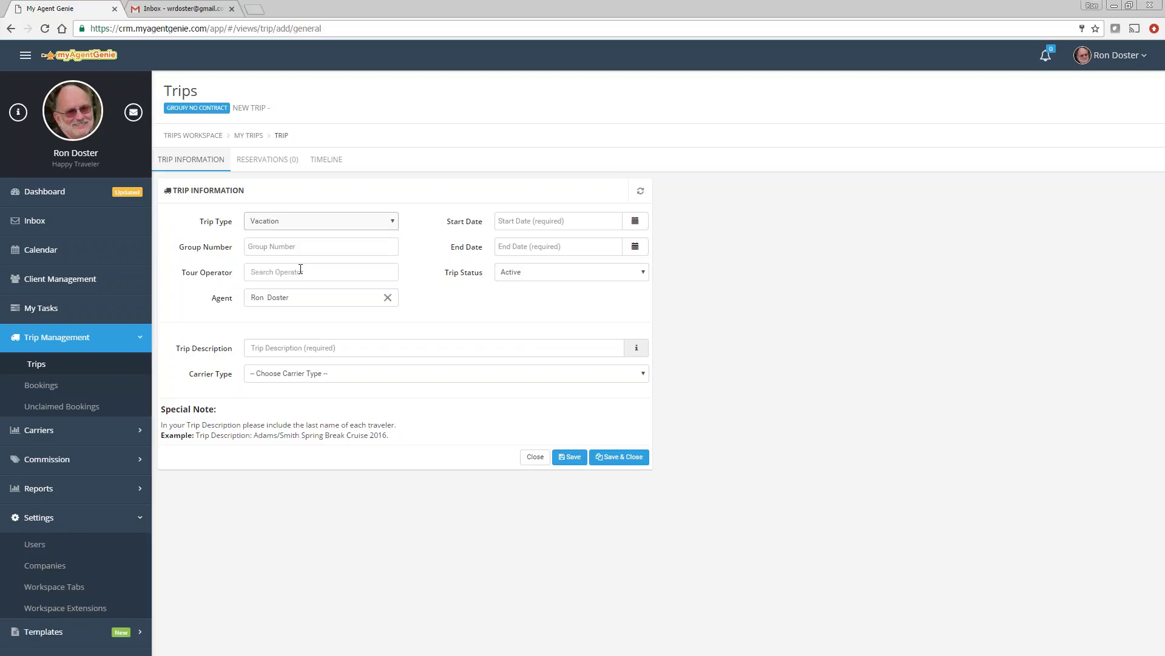
{"action": "left_click", "coordinate": [635, 221]}
{"action": "left_click", "coordinate": [617, 252]}
{"action": "left_click", "coordinate": [616, 252]}
{"action": "left_click", "coordinate": [617, 252]}
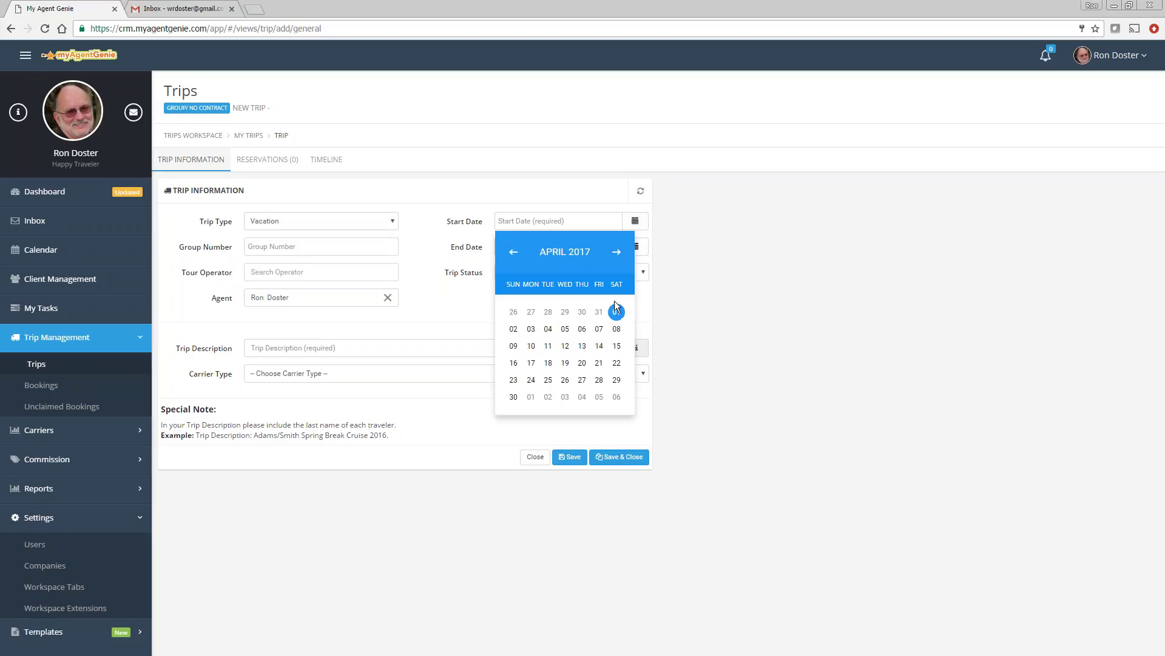
{"action": "left_click", "coordinate": [616, 311]}
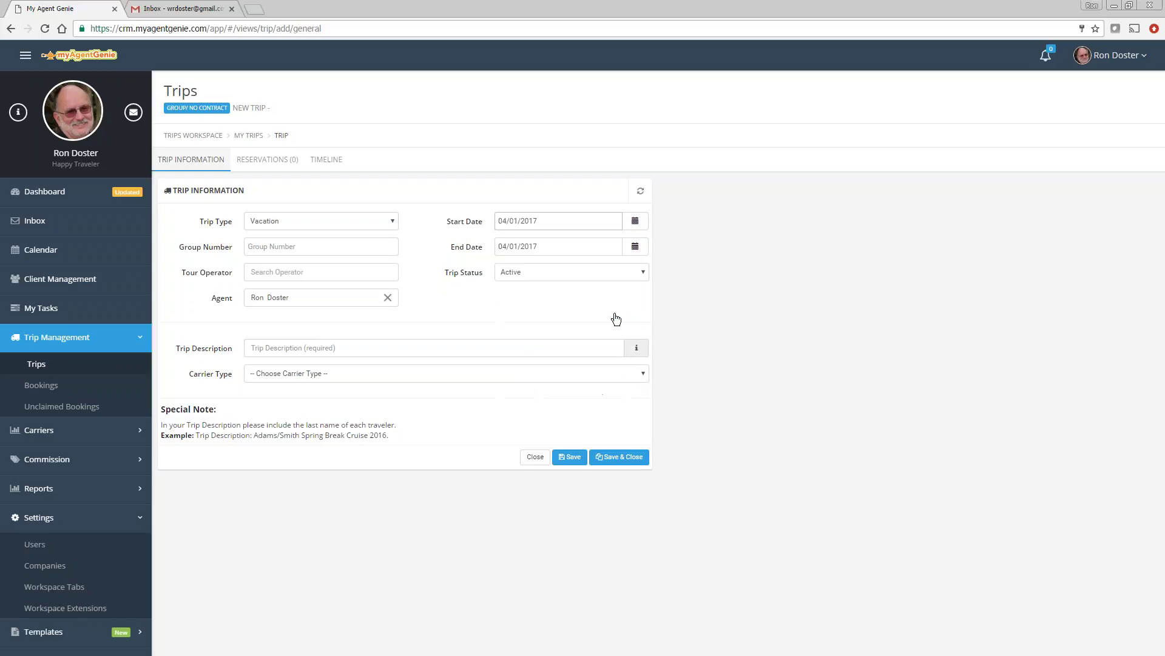
{"action": "left_click", "coordinate": [635, 246]}
{"action": "left_click", "coordinate": [599, 357]}
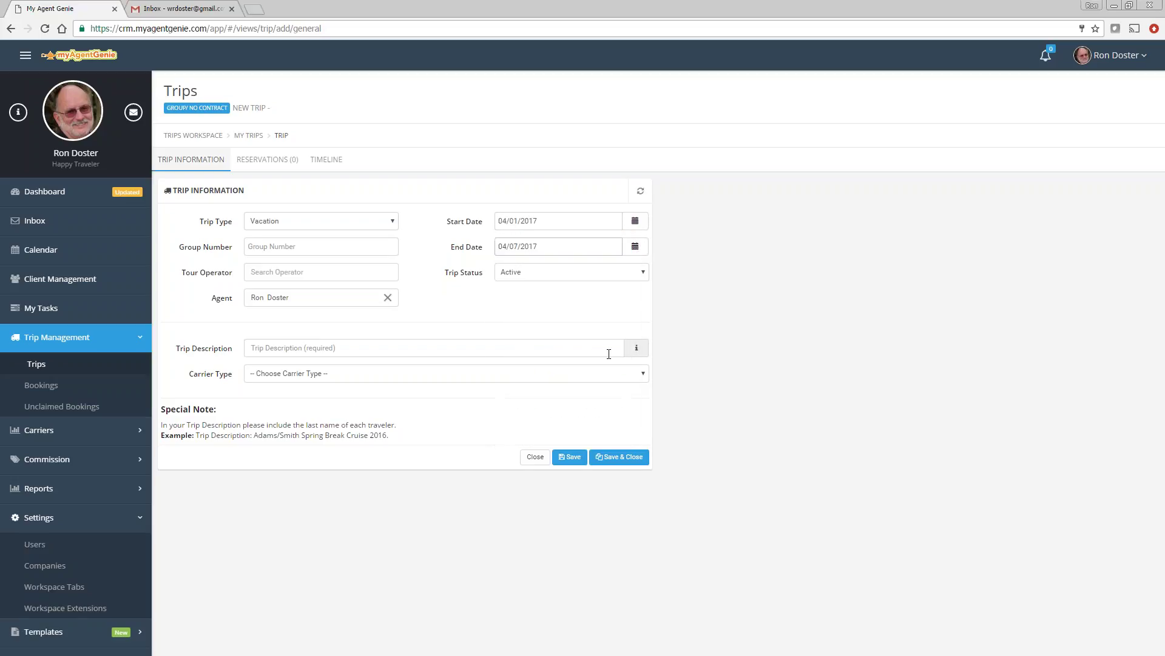
Step: Enter group number R1234 and choose Royal Carribean as the tour operator
{"action": "left_click", "coordinate": [283, 249]}
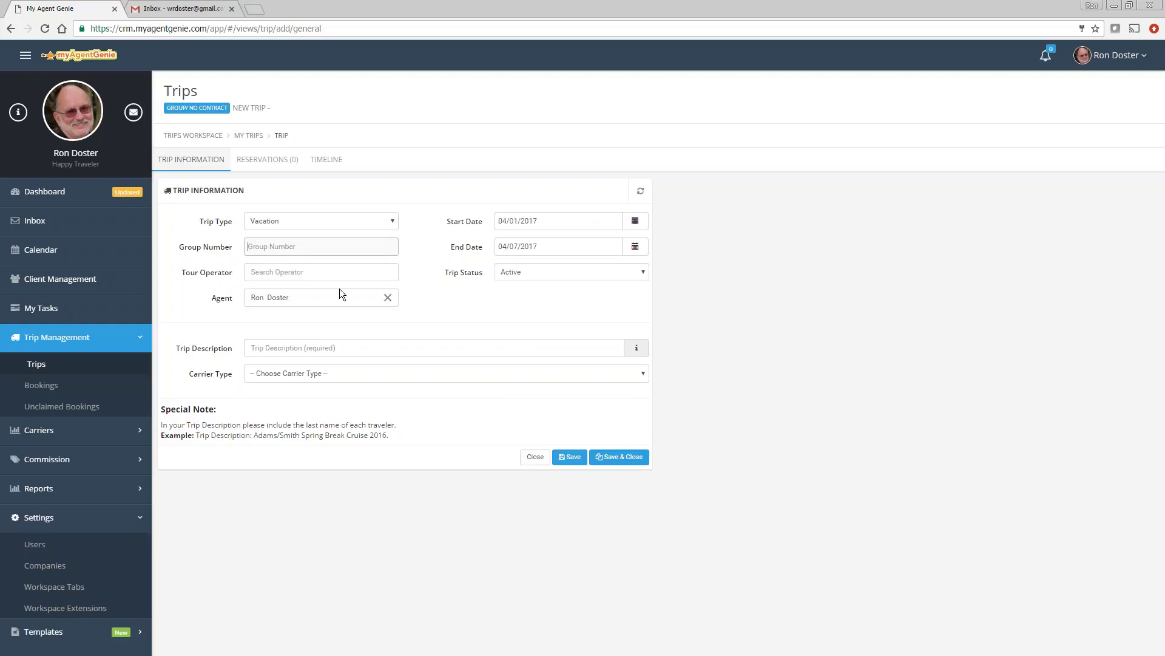
{"action": "type", "text": "r"}
{"action": "type", "text": "1234"}
{"action": "type", "text": "R"}
{"action": "left_click", "coordinate": [280, 271]}
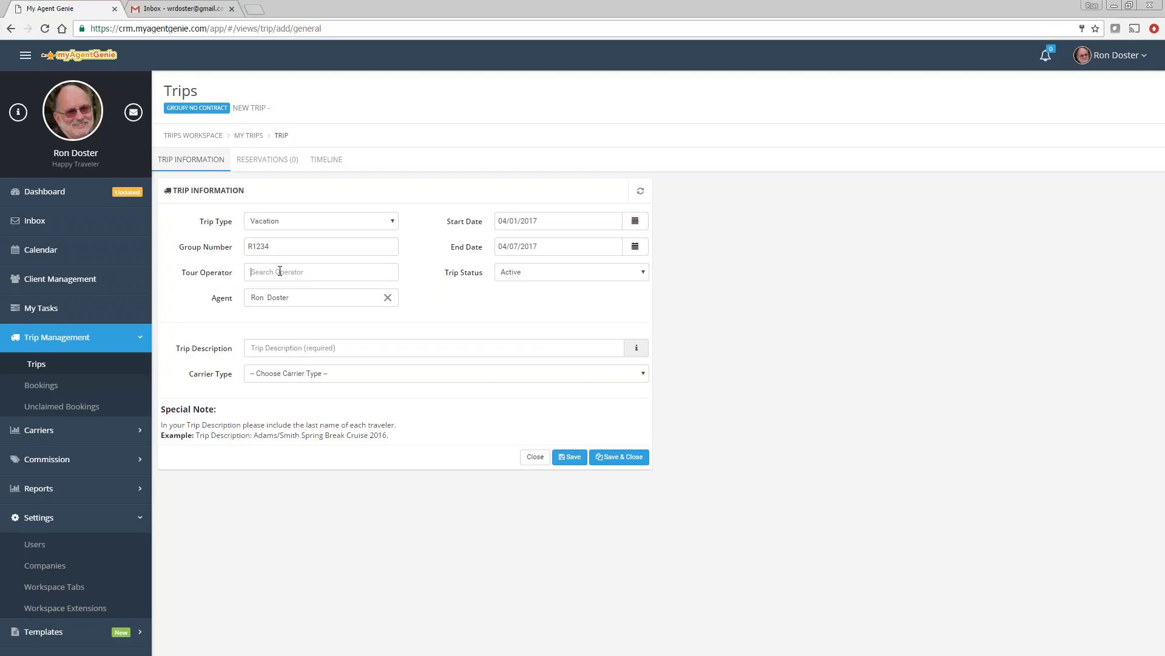
{"action": "type", "text": "Royal"}
{"action": "left_click", "coordinate": [288, 295]}
{"action": "left_click_drag", "start_coordinate": [274, 244], "coordinate": [248, 247]}
{"action": "left_click", "coordinate": [299, 350]}
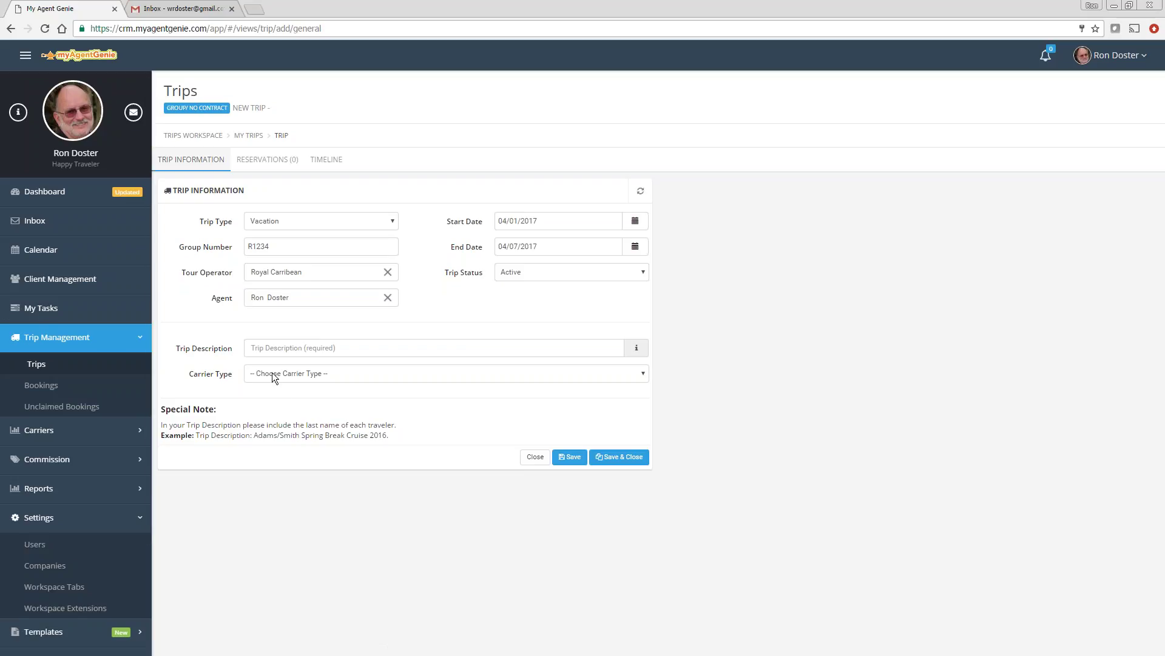
Step: Enter the trip description 'Doster family cruise 2017'
{"action": "left_click", "coordinate": [276, 347]}
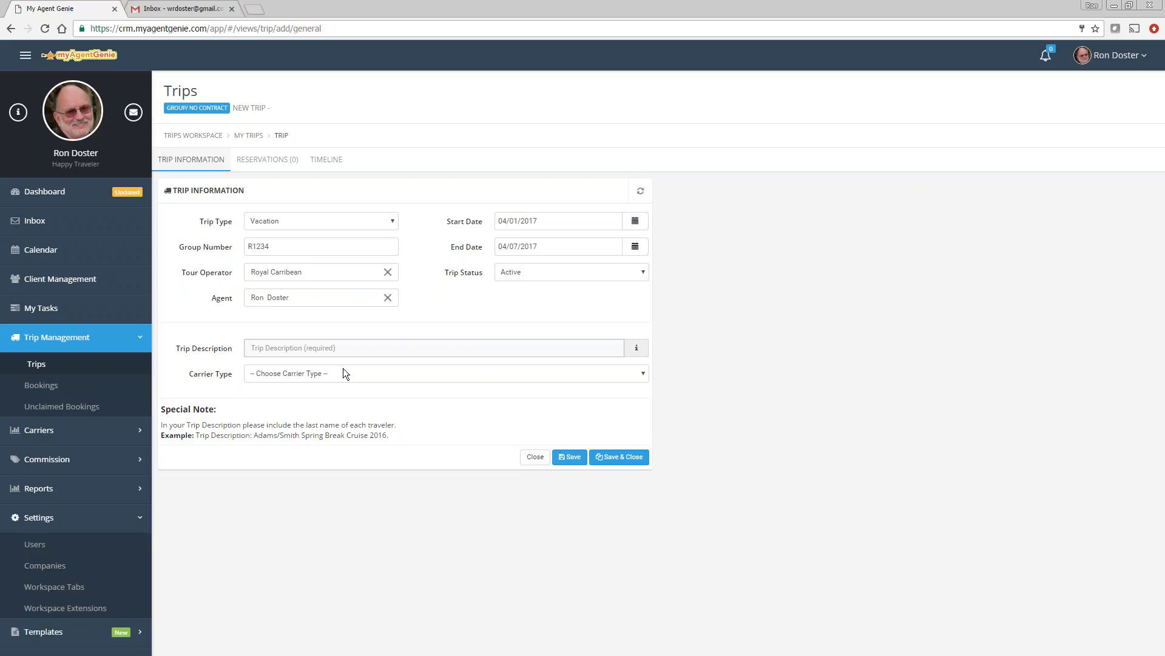
{"action": "type", "text": "Doster famik"}
{"action": "key", "text": "BackSpace"}
{"action": "key", "text": "BackSpace"}
{"action": "type", "text": "ly cru"}
Step: Set carrier type Cruise Line on Royal Caribbean International's Oasis of the Seas and save the trip
{"action": "left_click", "coordinate": [294, 372]}
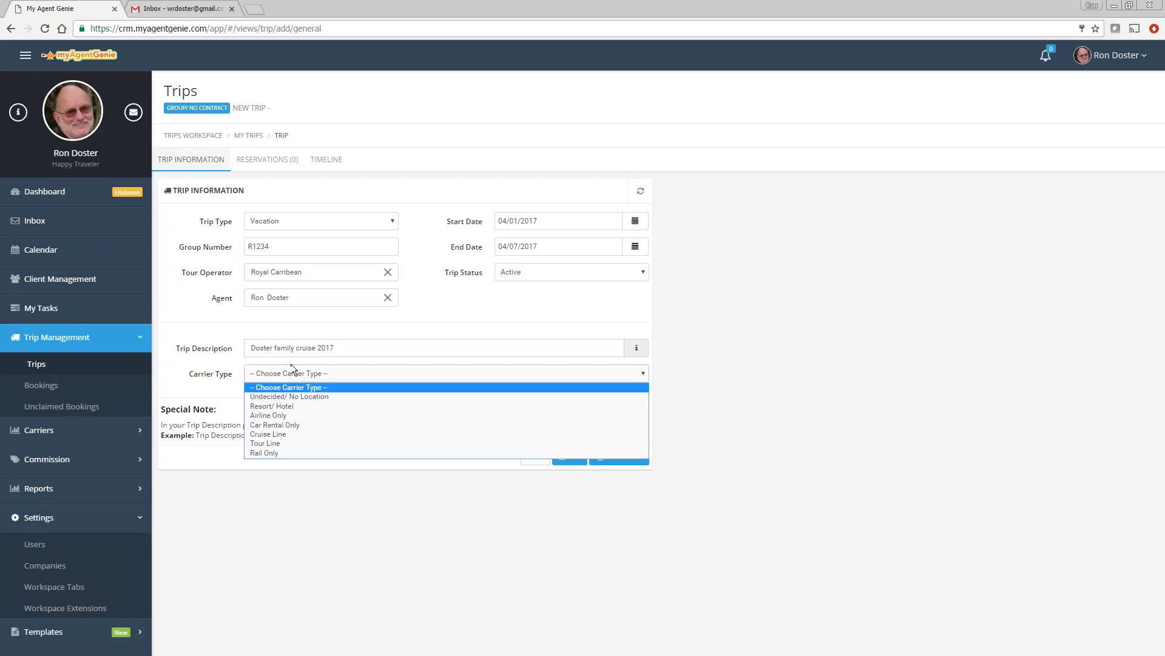
{"action": "left_click", "coordinate": [277, 435]}
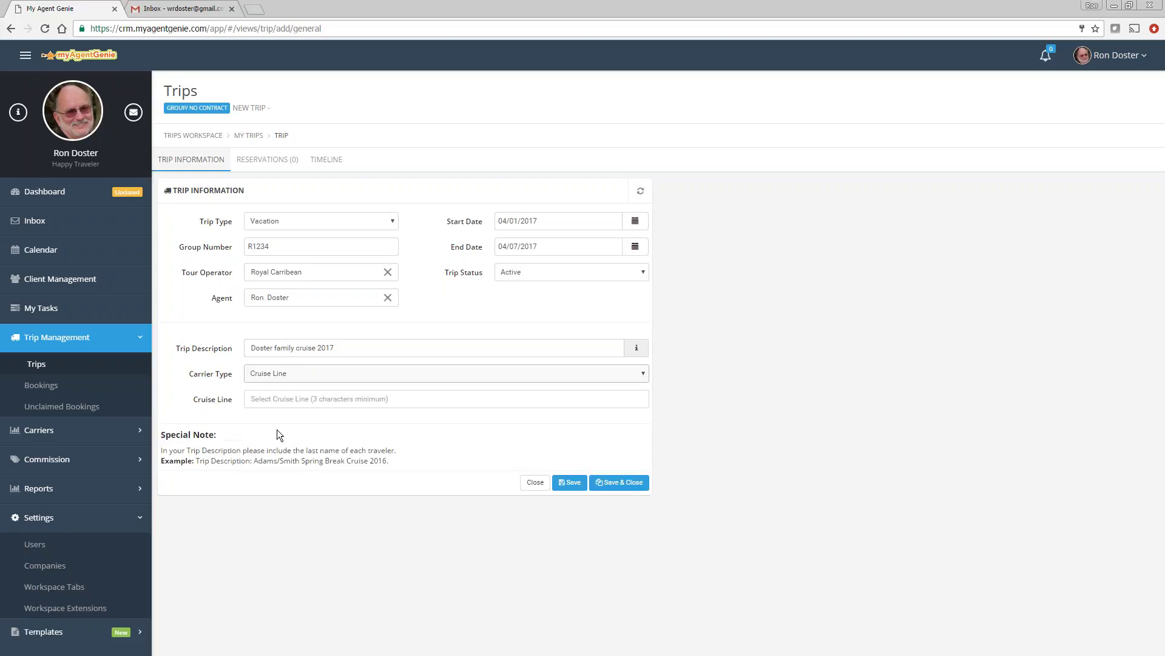
{"action": "left_click", "coordinate": [260, 399]}
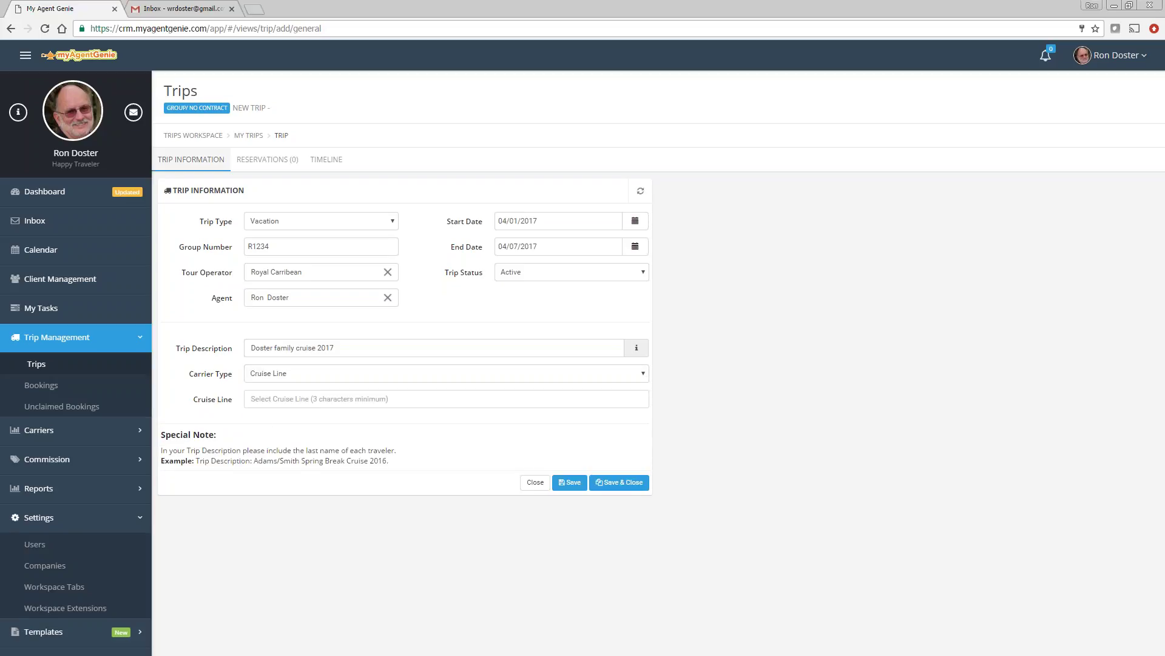
{"action": "type", "text": "roy"}
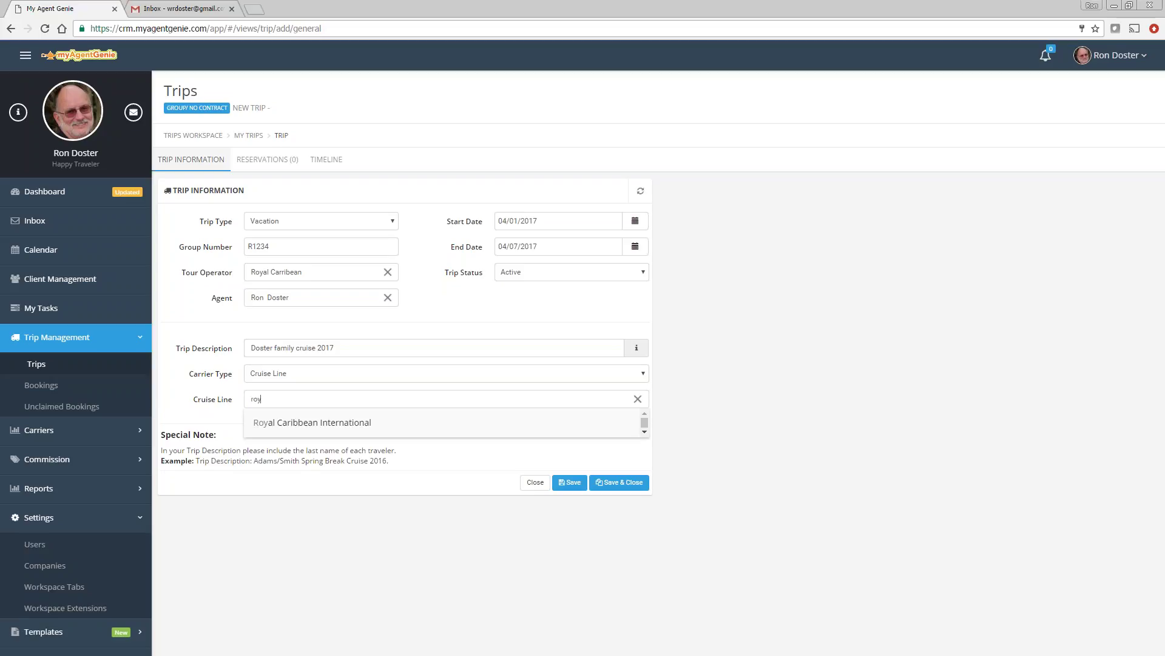
{"action": "key", "text": "Down"}
{"action": "key", "text": "Return"}
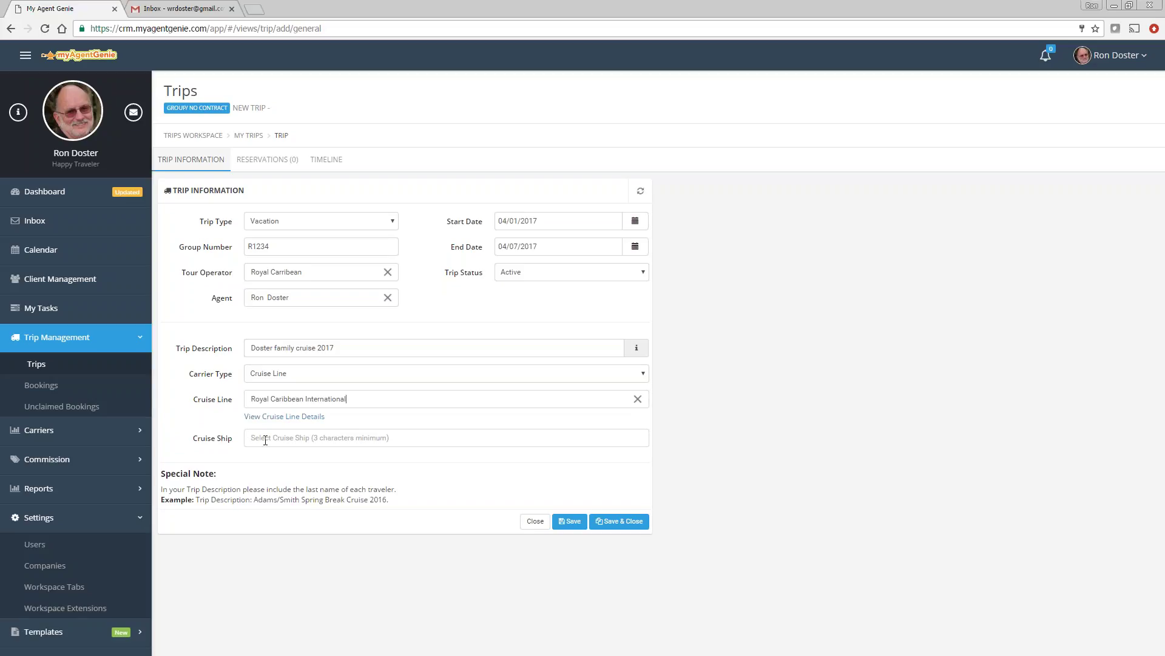
{"action": "type", "text": "oas"}
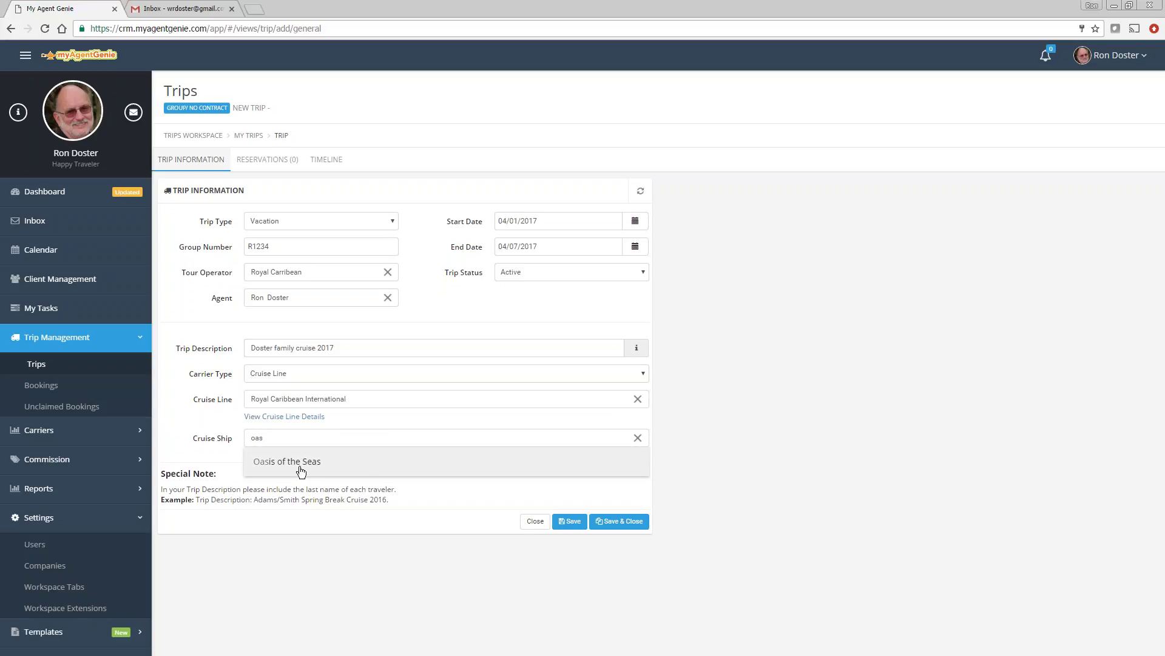
{"action": "left_click", "coordinate": [297, 466]}
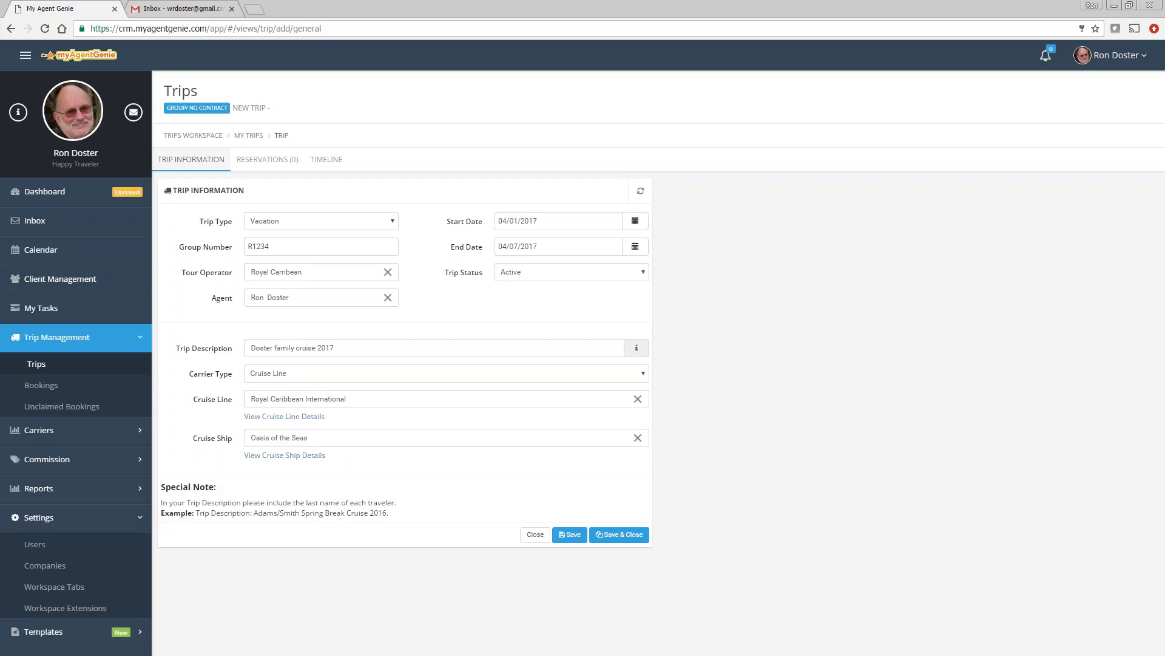
{"action": "left_click", "coordinate": [574, 535]}
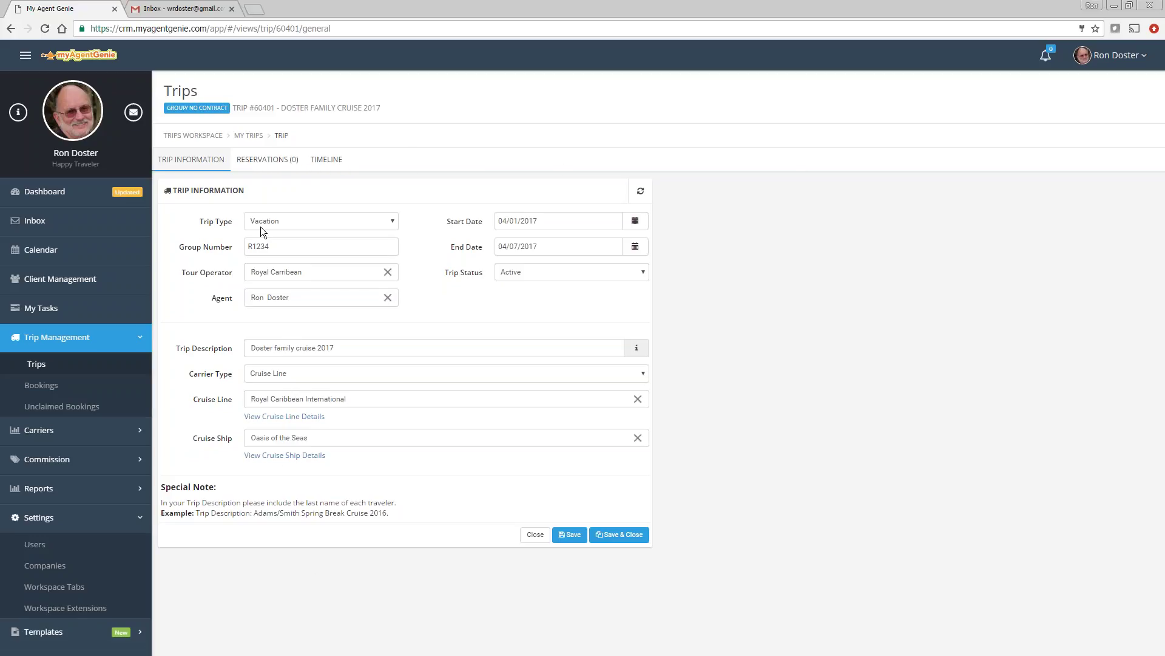
Step: Add and save a reservation described 'Doster cabin on the Doster Family Cruise 2017'
{"action": "left_click", "coordinate": [265, 161]}
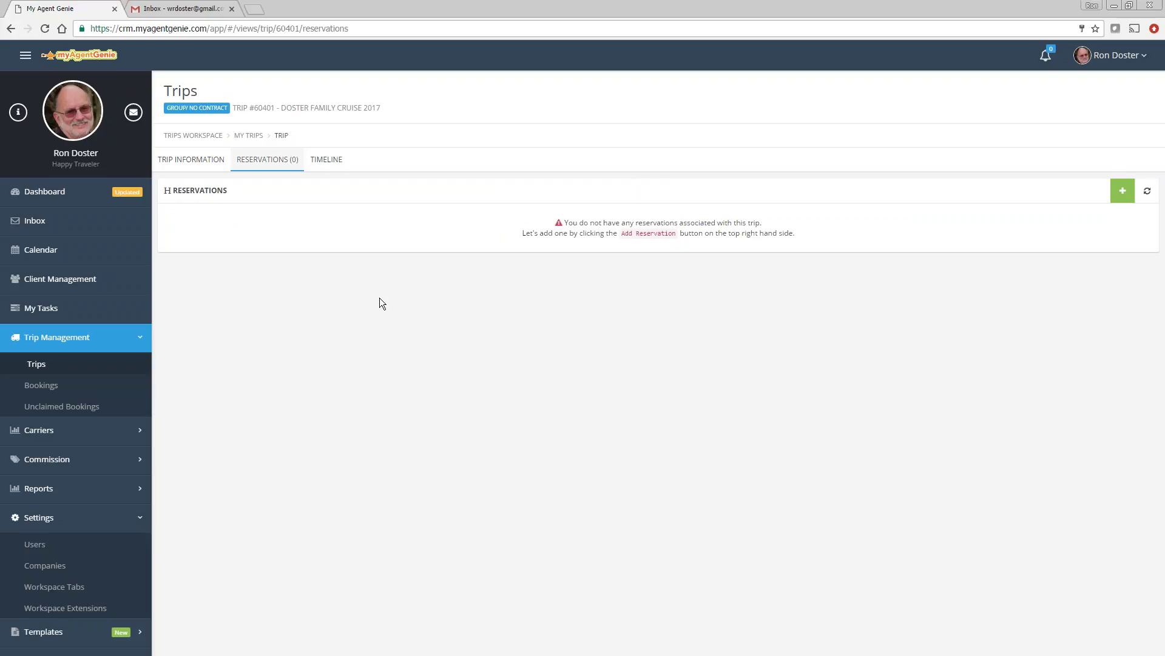
{"action": "left_click", "coordinate": [1123, 190]}
{"action": "left_click", "coordinate": [1064, 221]}
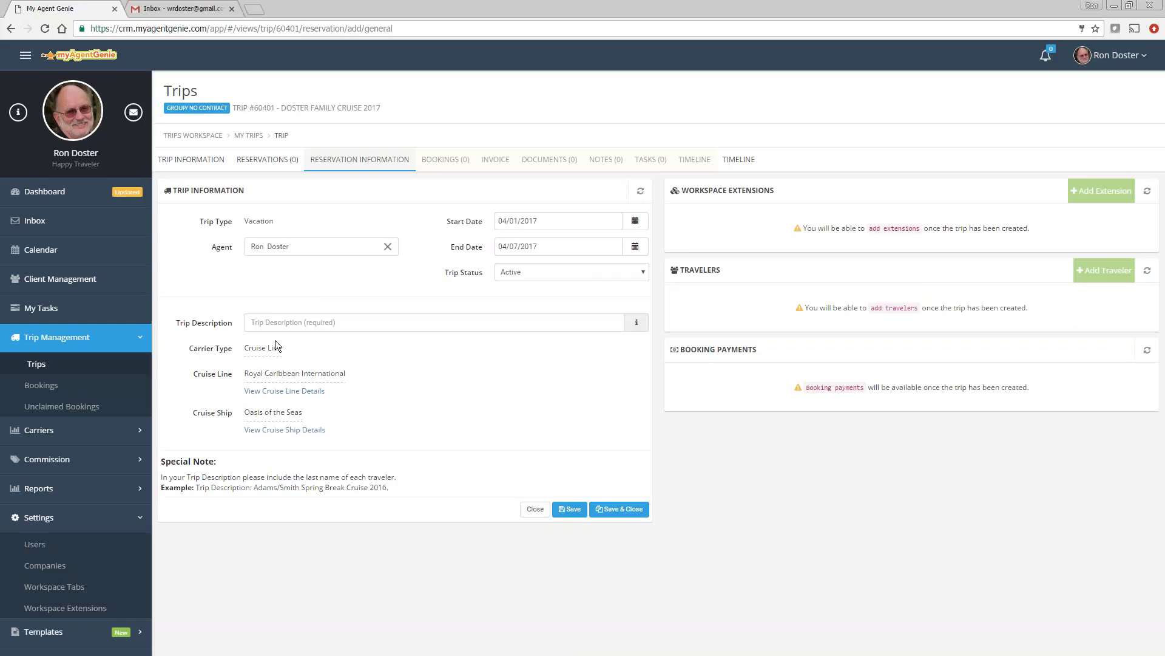
{"action": "left_click", "coordinate": [283, 321]}
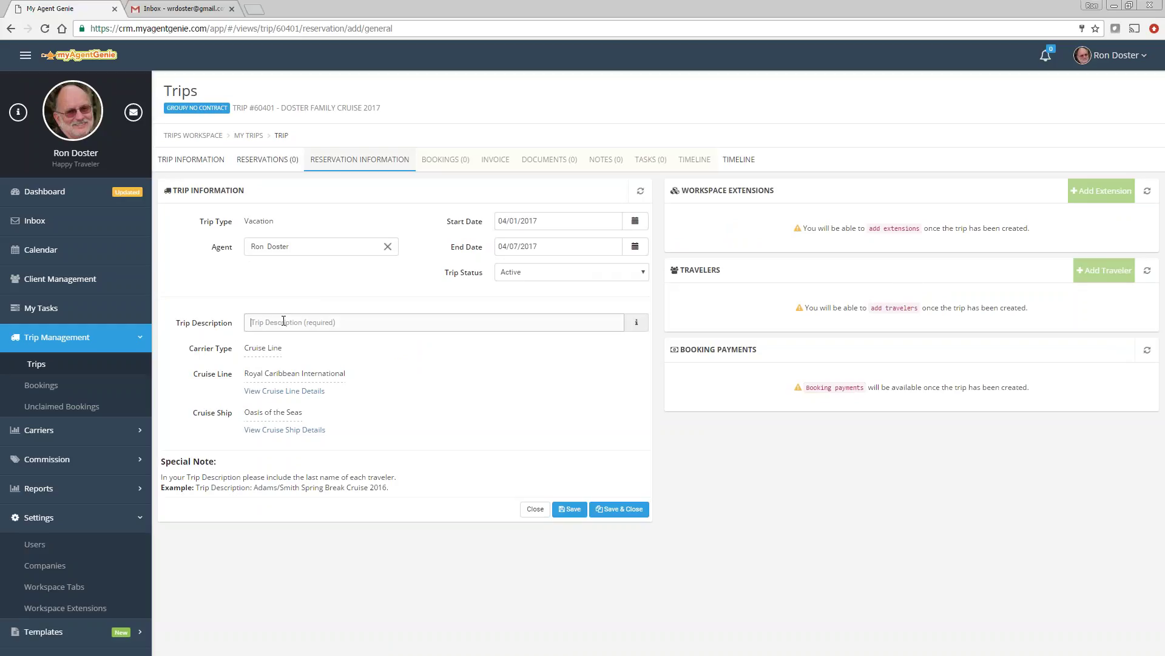
{"action": "type", "text": "Doster cabin on the Doster Family Cruise 2017"}
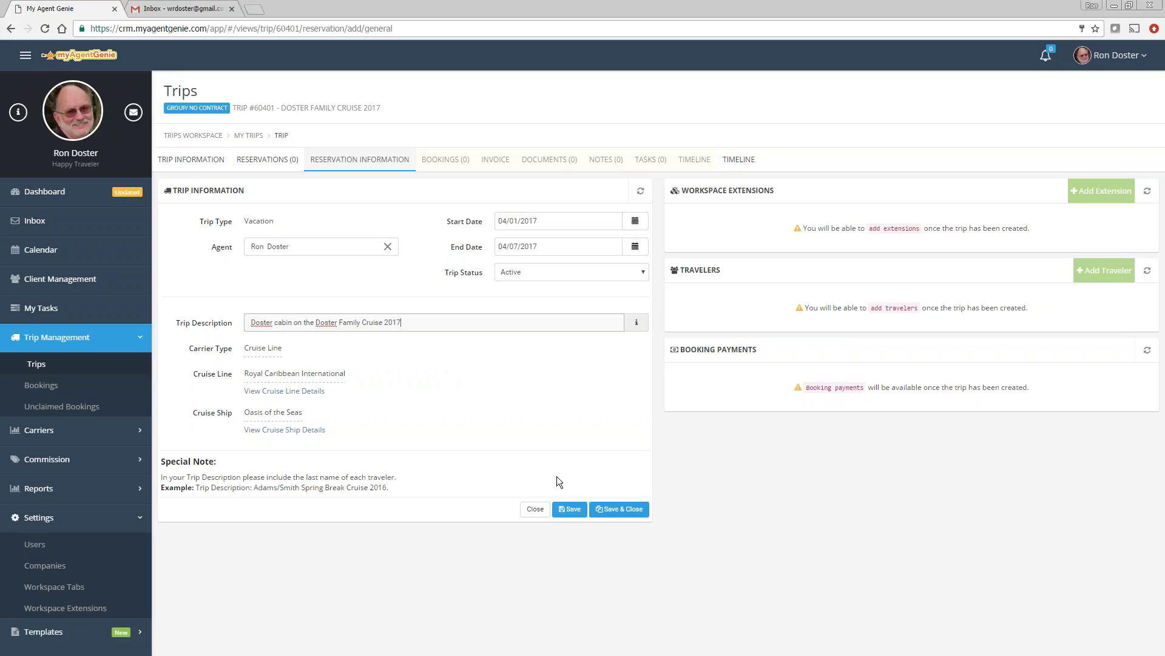
{"action": "left_click", "coordinate": [571, 510]}
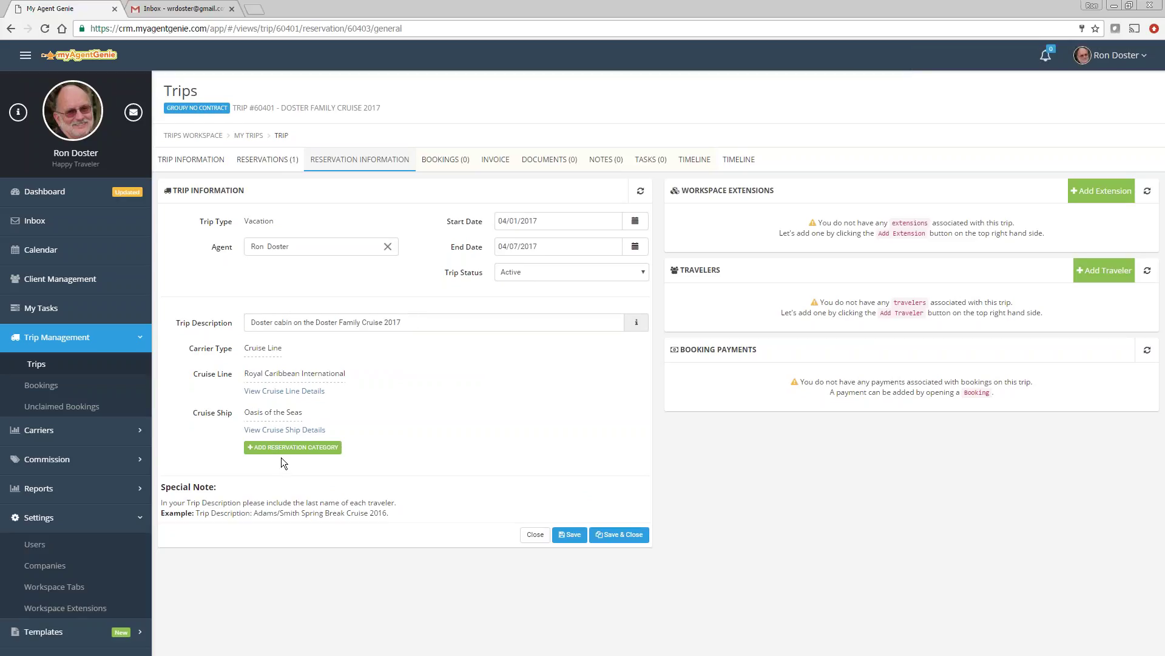
Step: Save Owners Suite (Code: OS) as the reservation's cabin category
{"action": "left_click", "coordinate": [296, 451]}
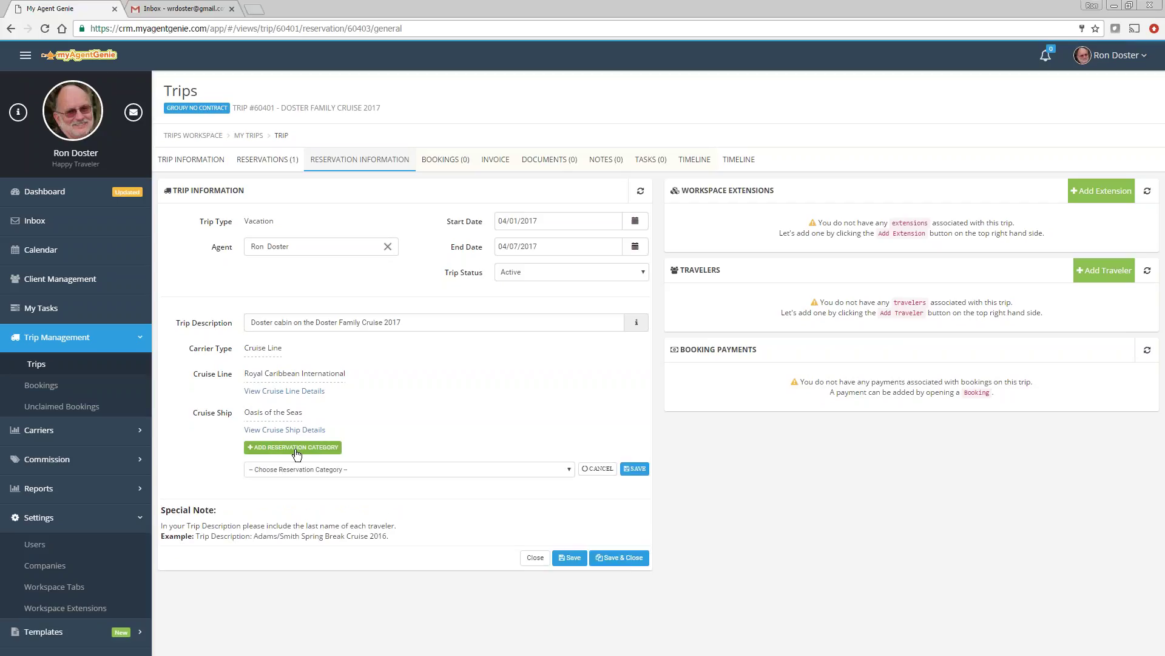
{"action": "left_click", "coordinate": [298, 470]}
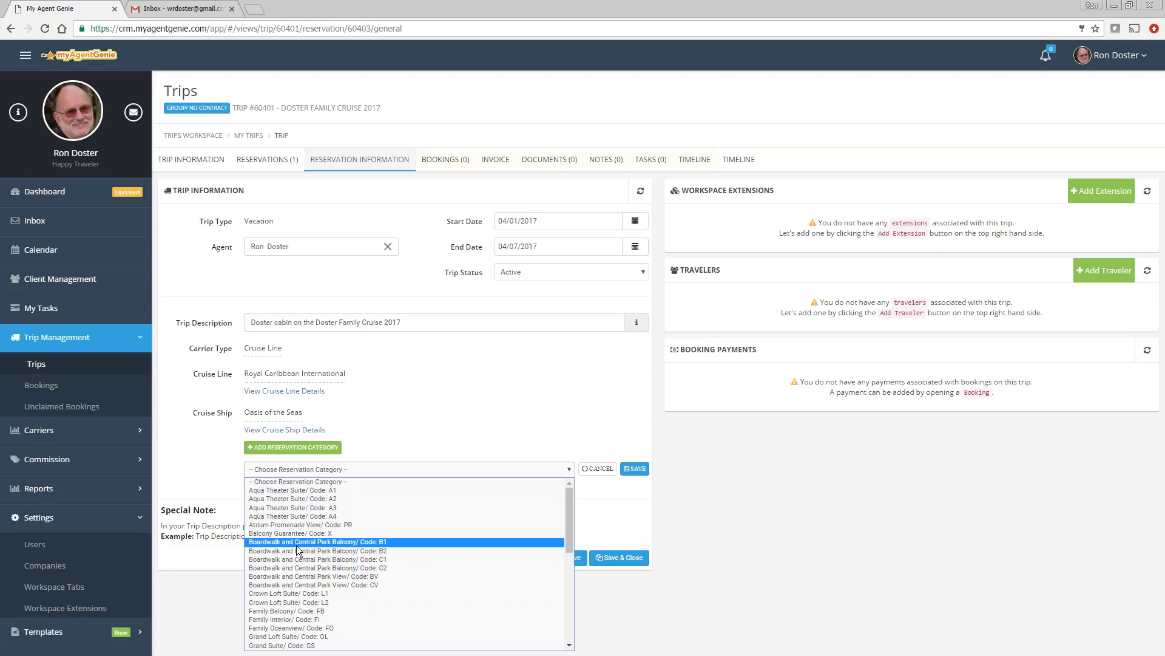
{"action": "scroll", "coordinate": [295, 545], "scroll_direction": "down", "scroll_amount": 5}
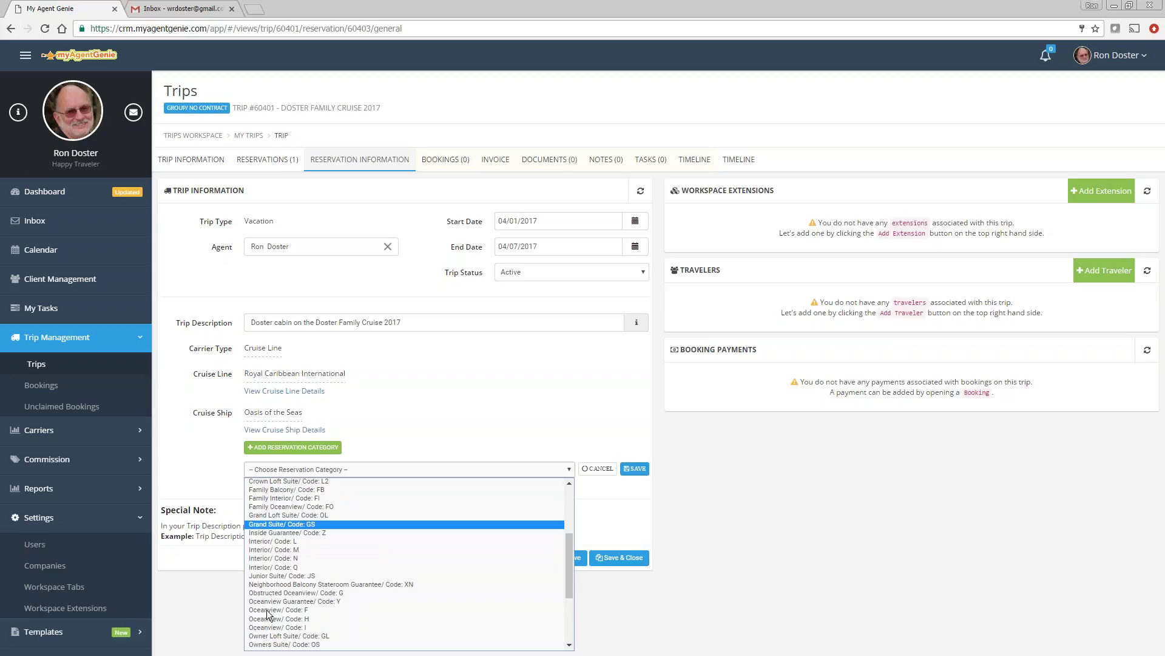
{"action": "left_click", "coordinate": [279, 644]}
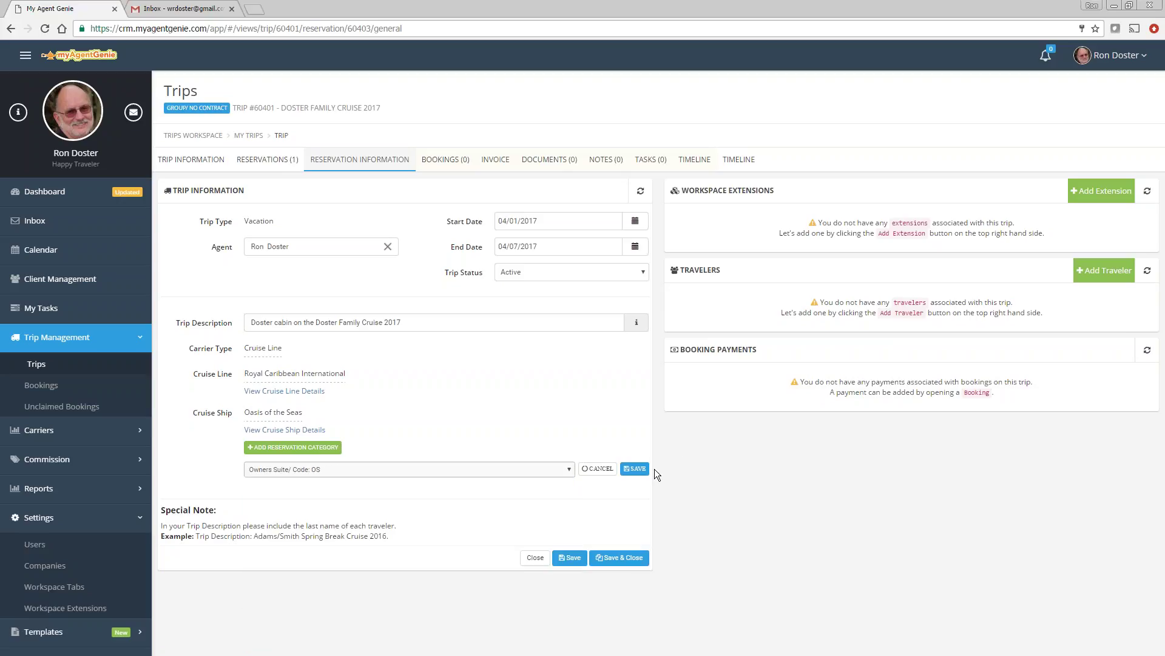
{"action": "left_click", "coordinate": [634, 468]}
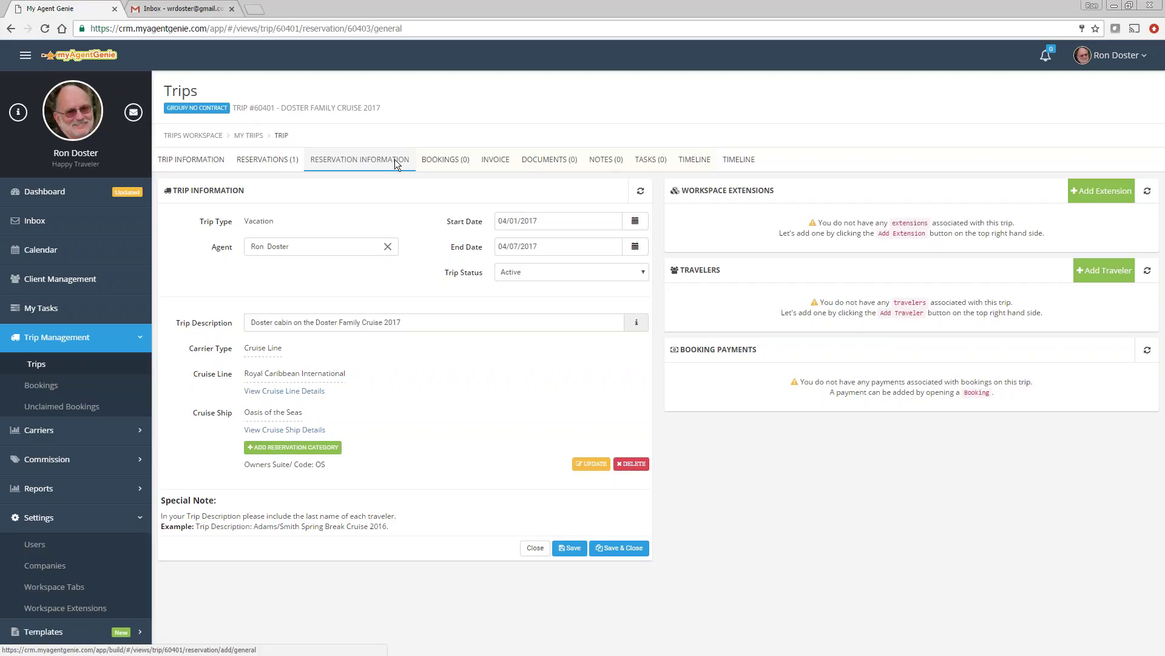
{"action": "left_click", "coordinate": [606, 159]}
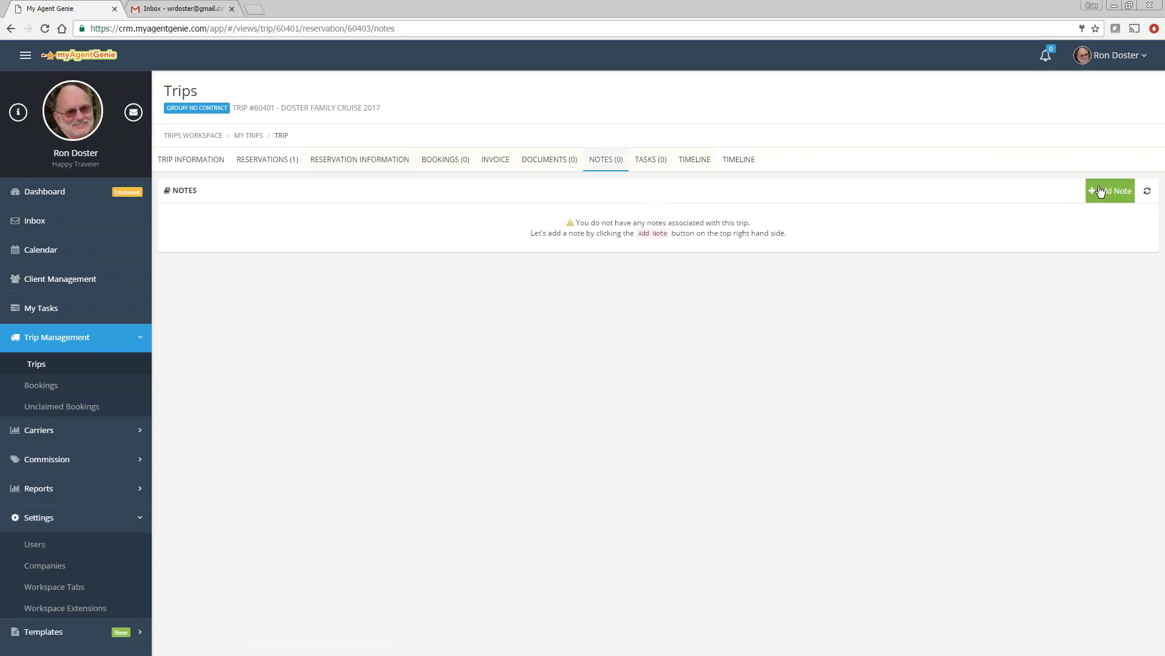
Step: Save a trip note about talking to the client about the cruise, fixing the 'cruise' misspelling
{"action": "left_click", "coordinate": [1110, 190]}
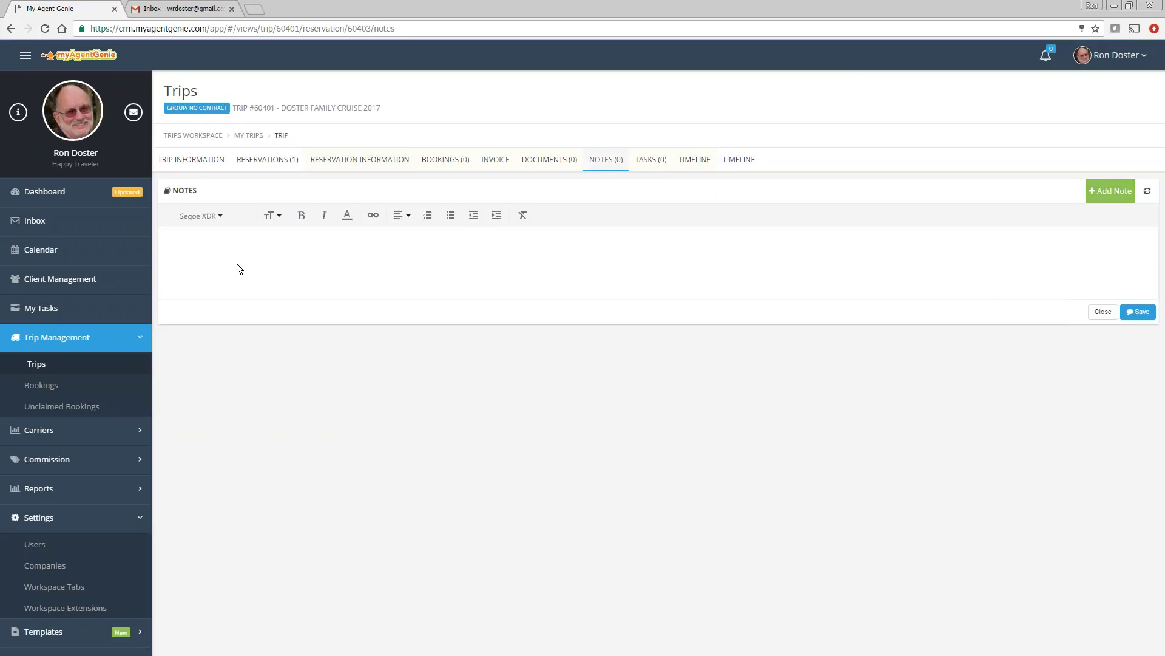
{"action": "type", "text": "Talked to Ron about the crusie"}
{"action": "right_click", "coordinate": [259, 241]}
{"action": "left_click", "coordinate": [282, 250]}
{"action": "left_click", "coordinate": [1140, 312]}
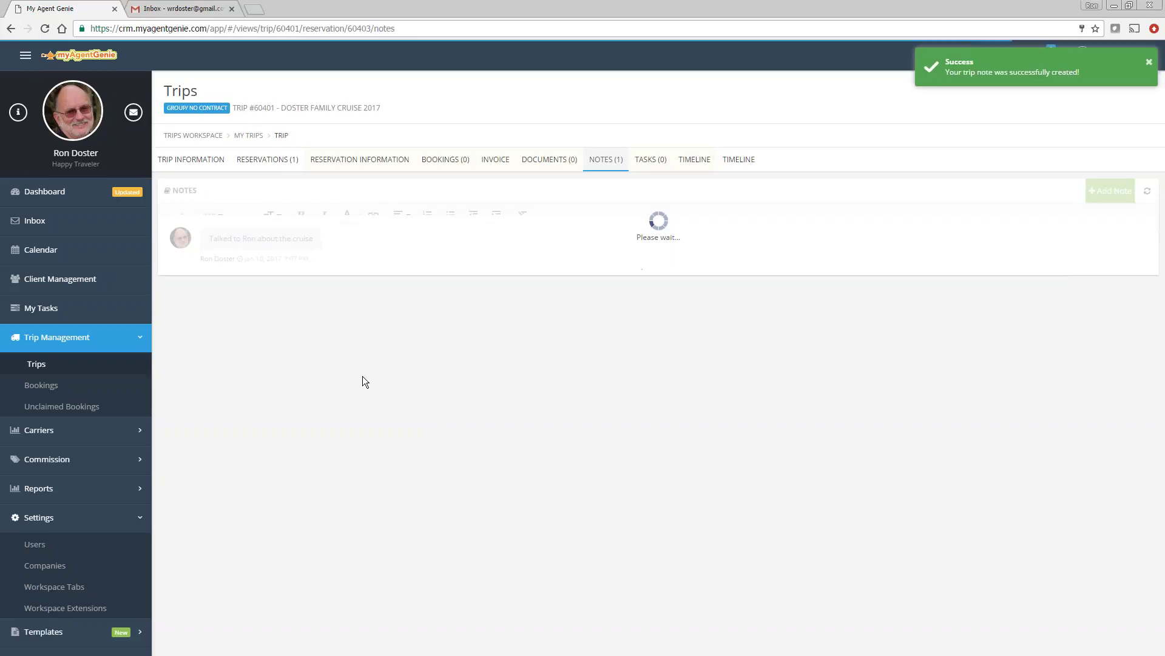
{"action": "left_click", "coordinate": [552, 159]}
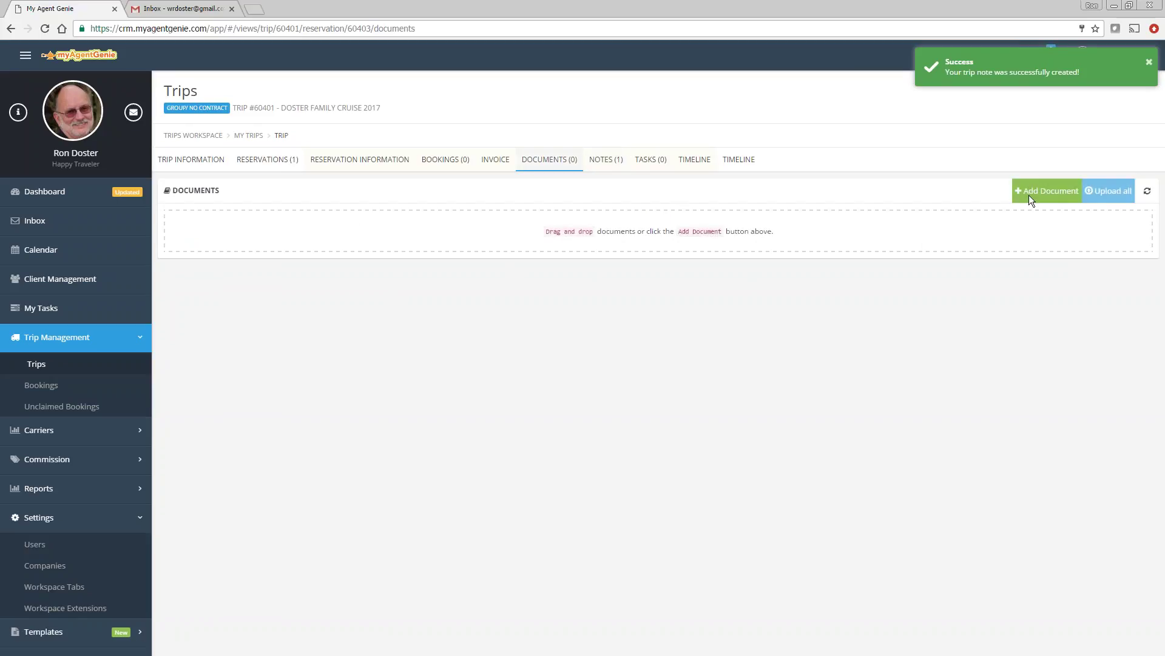
Step: Upload Proposal.docx from the Demo folder to the trip's documents
{"action": "left_click", "coordinate": [1033, 192]}
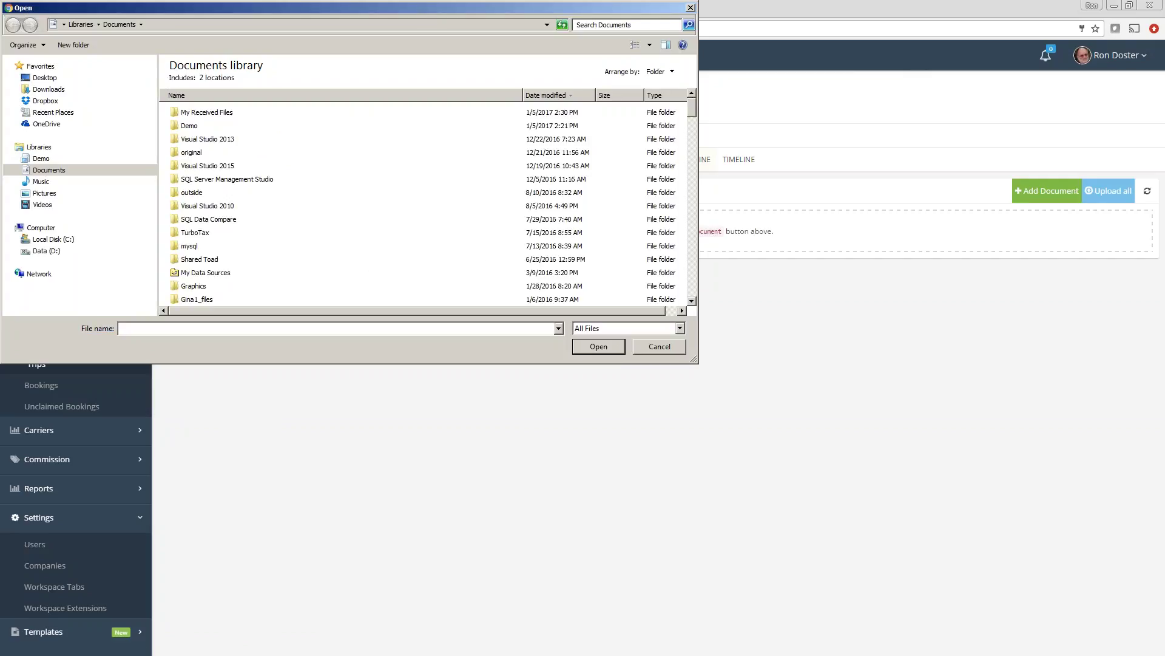
{"action": "key", "text": "Escape"}
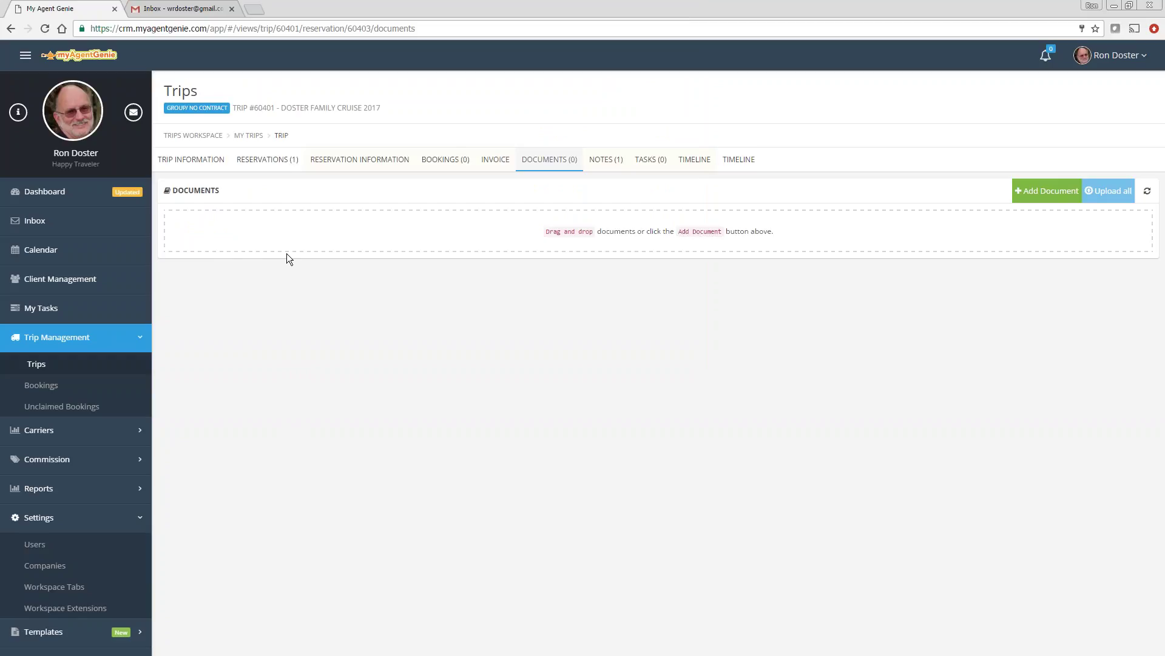
{"action": "left_click", "coordinate": [588, 216]}
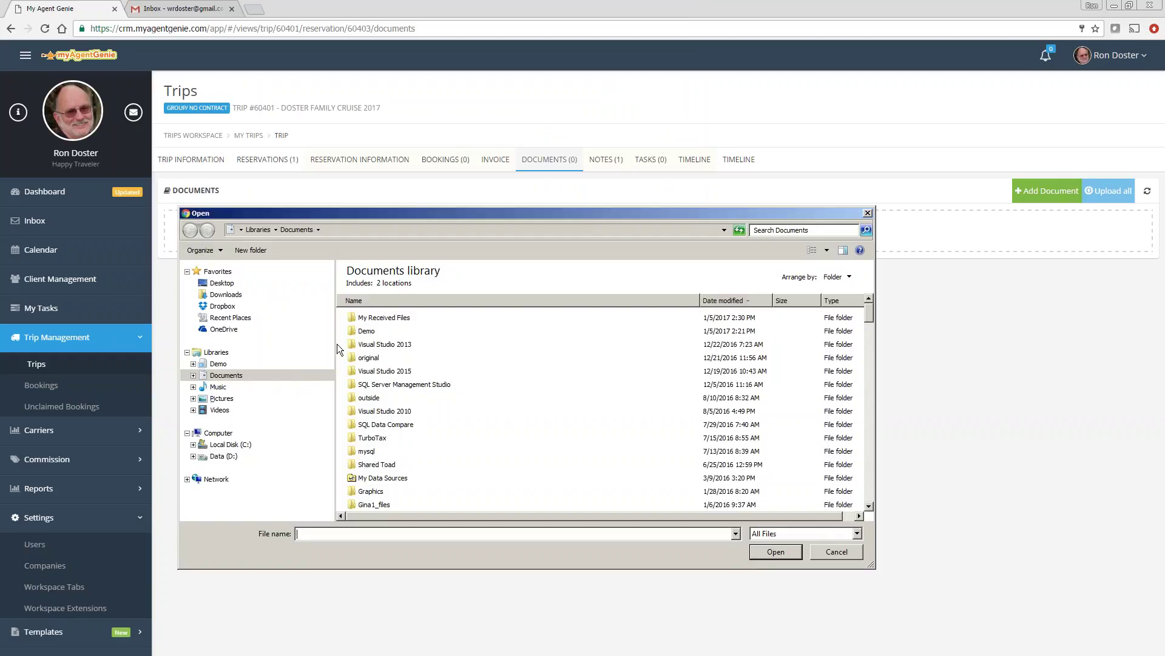
{"action": "double_click", "coordinate": [364, 331]}
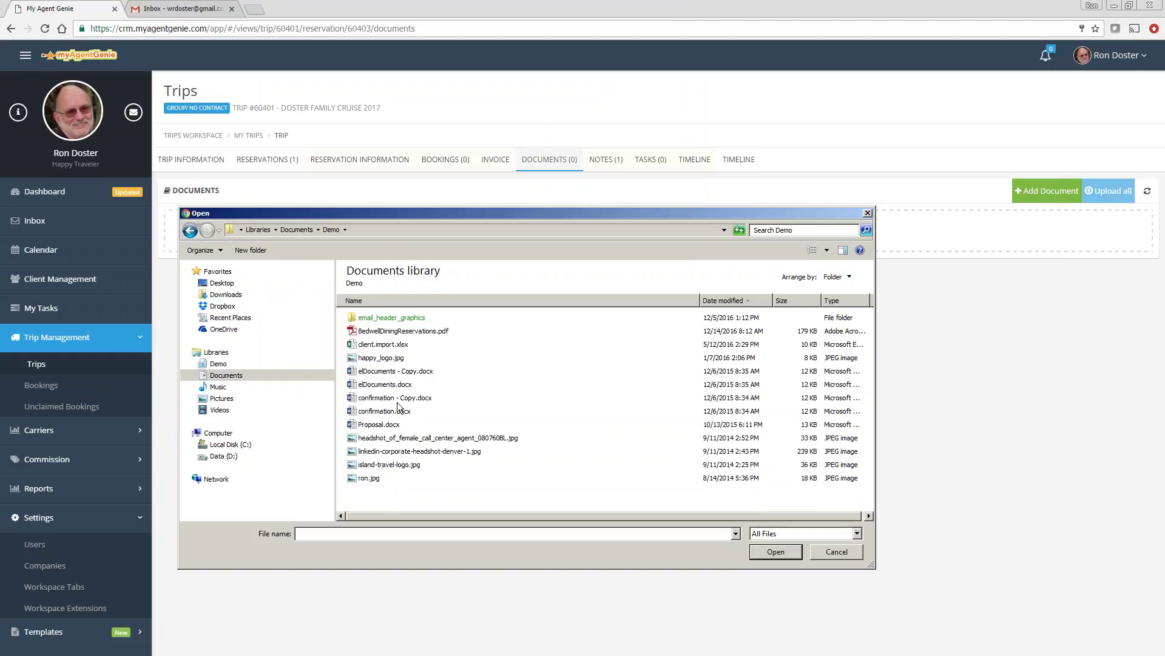
{"action": "left_click", "coordinate": [377, 425]}
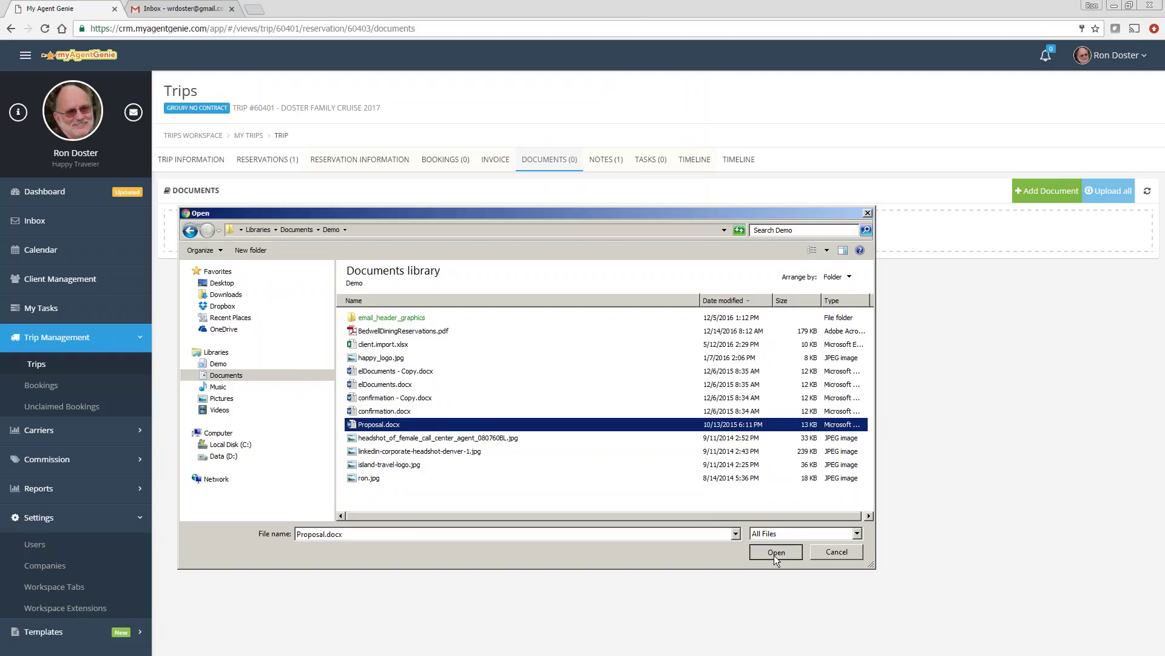
{"action": "left_click", "coordinate": [774, 552]}
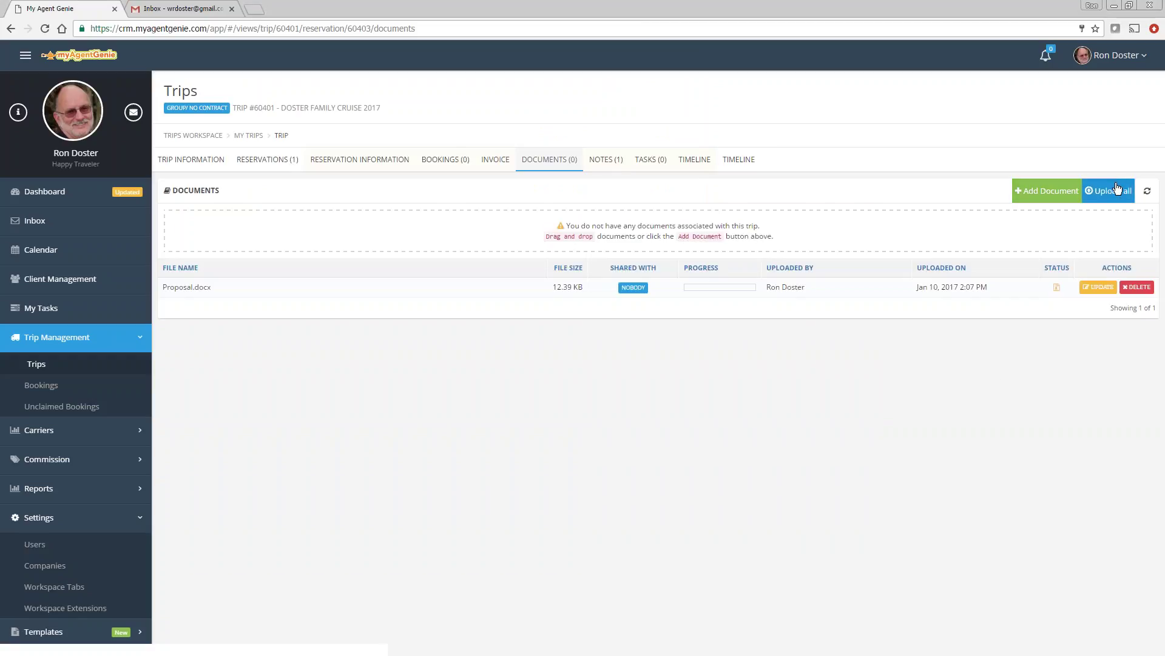
{"action": "left_click", "coordinate": [1117, 189]}
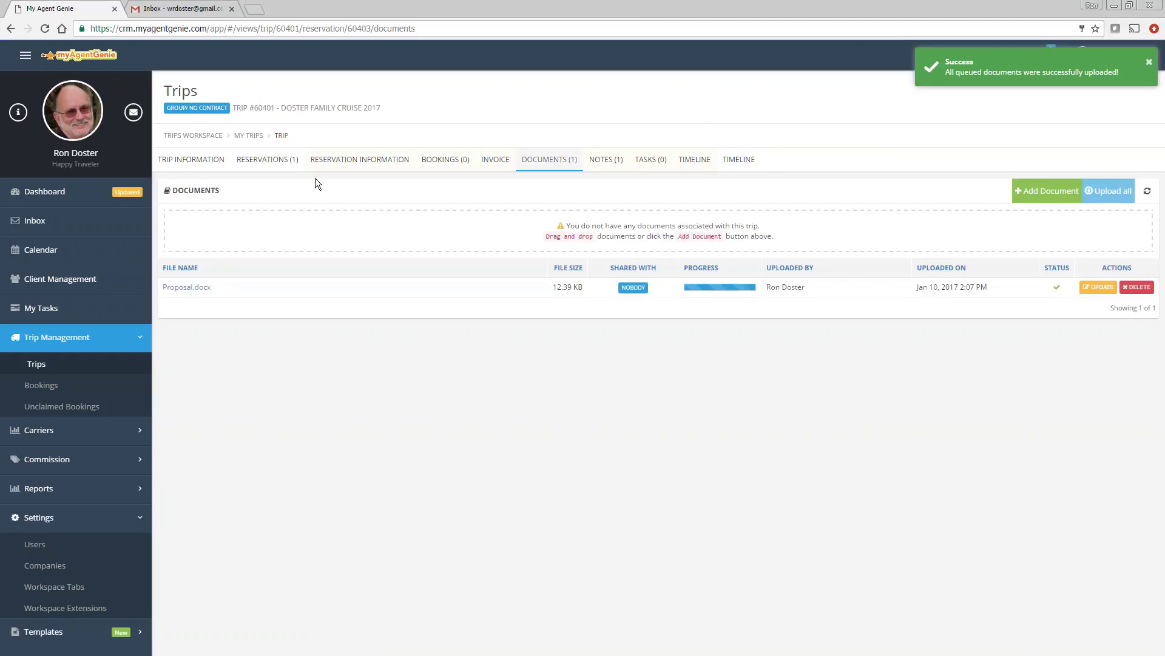
{"action": "left_click", "coordinate": [358, 159]}
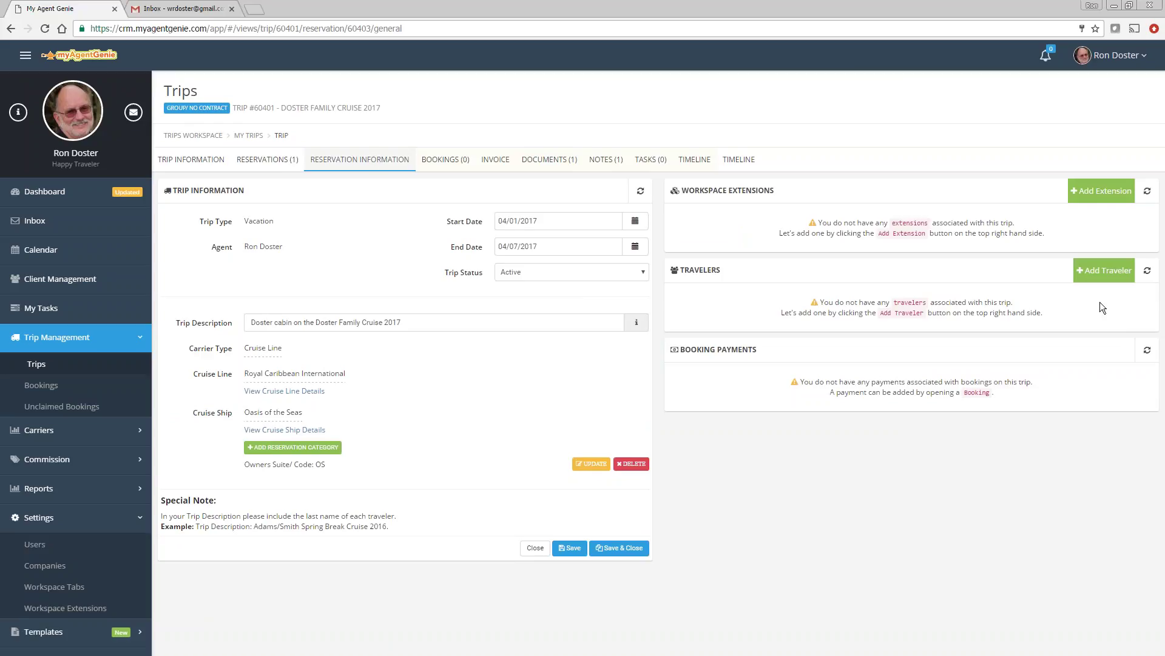
Step: Add the client found by searching 'ron' as the Primary traveler
{"action": "left_click", "coordinate": [1118, 271]}
{"action": "left_click", "coordinate": [698, 313]}
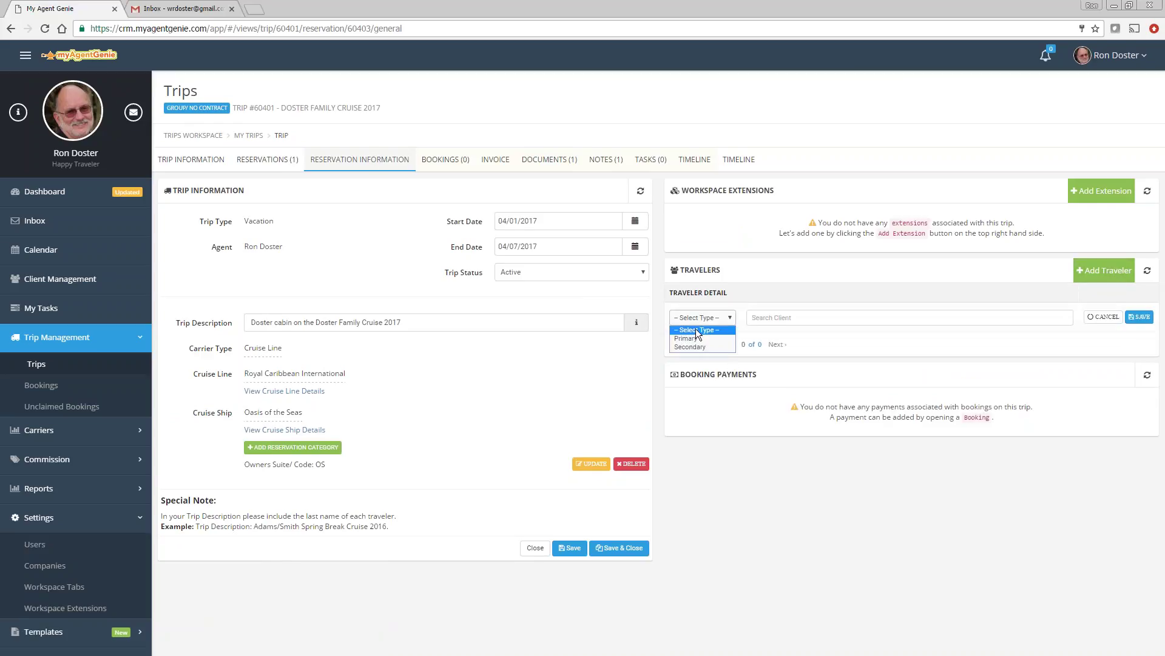
{"action": "left_click", "coordinate": [690, 333]}
{"action": "left_click", "coordinate": [790, 318]}
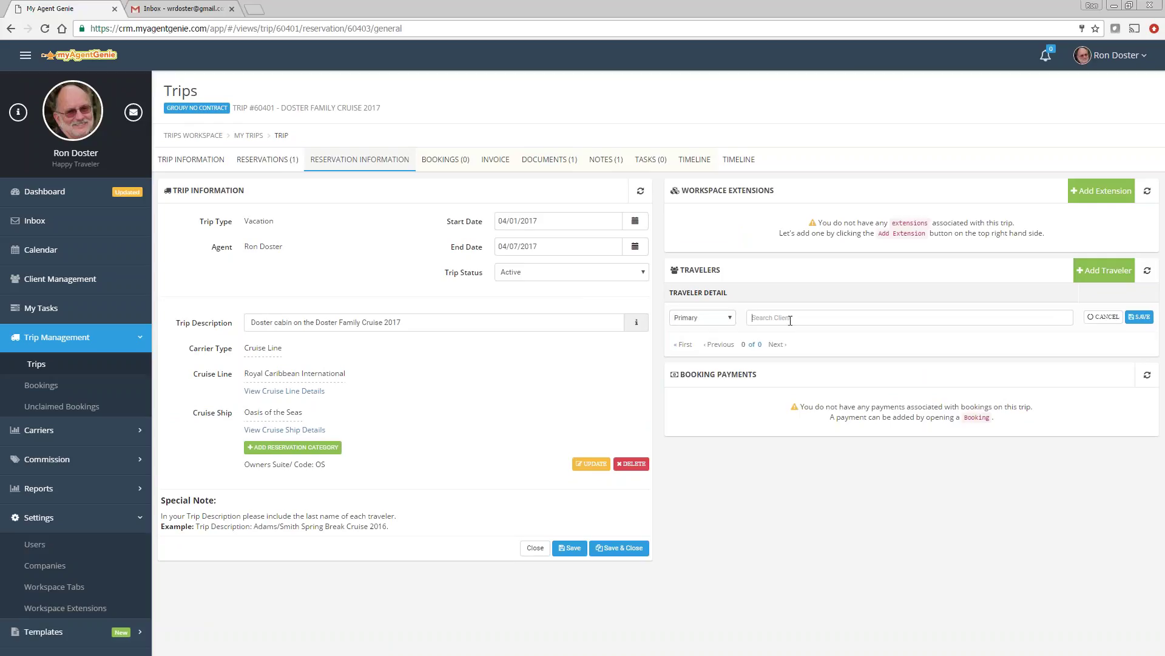
{"action": "type", "text": "ron"}
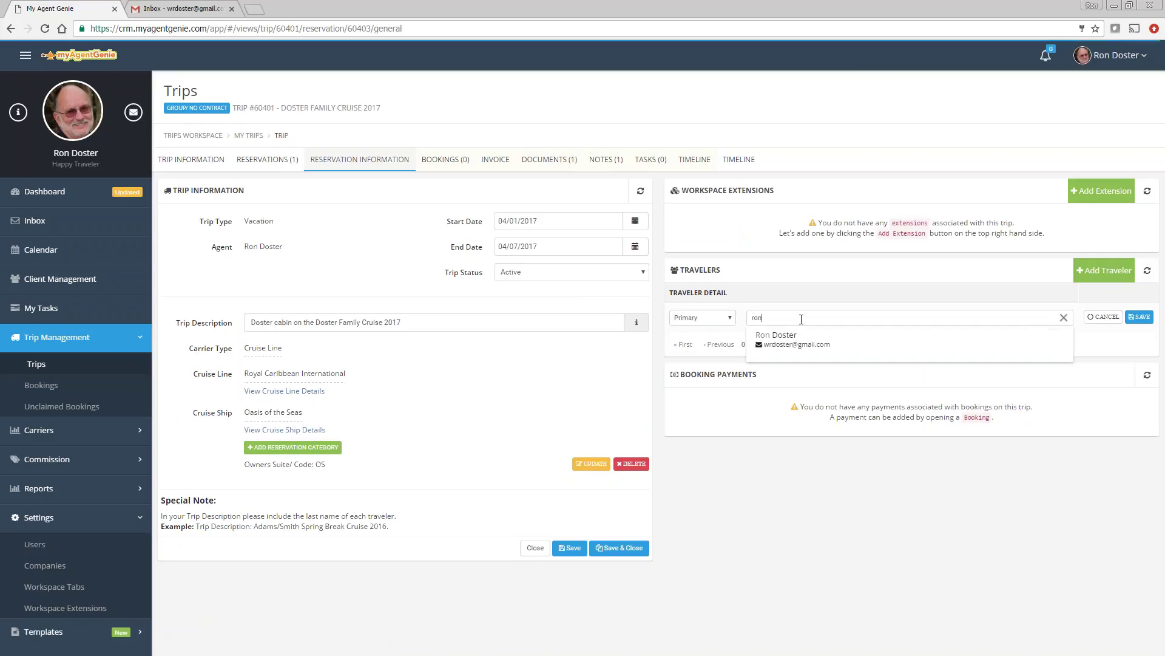
{"action": "left_click", "coordinate": [761, 338]}
{"action": "left_click", "coordinate": [1139, 317]}
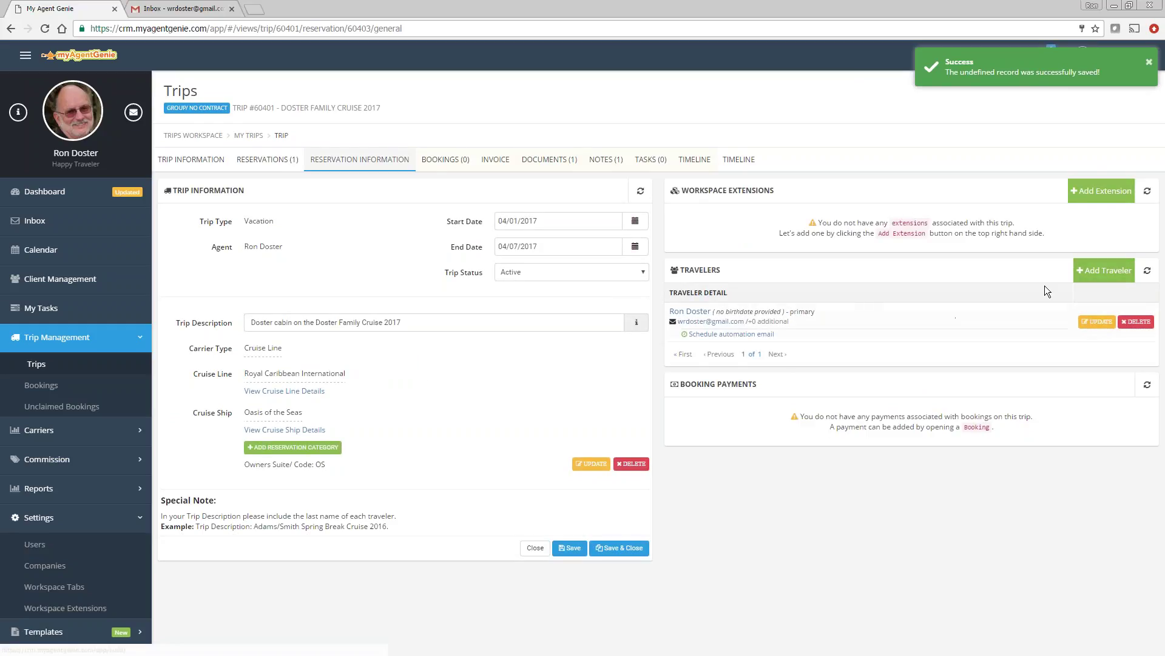
Step: Add the client found by searching 'shaw' as the Secondary traveler
{"action": "left_click", "coordinate": [1102, 268]}
{"action": "left_click", "coordinate": [694, 361]}
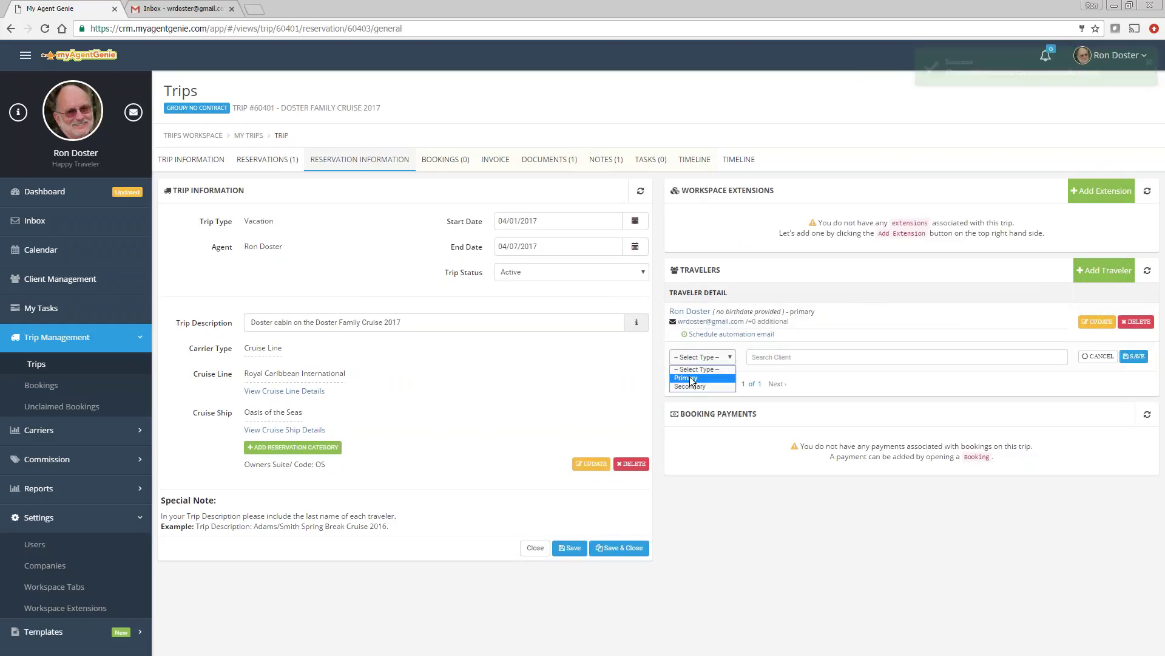
{"action": "left_click", "coordinate": [687, 388]}
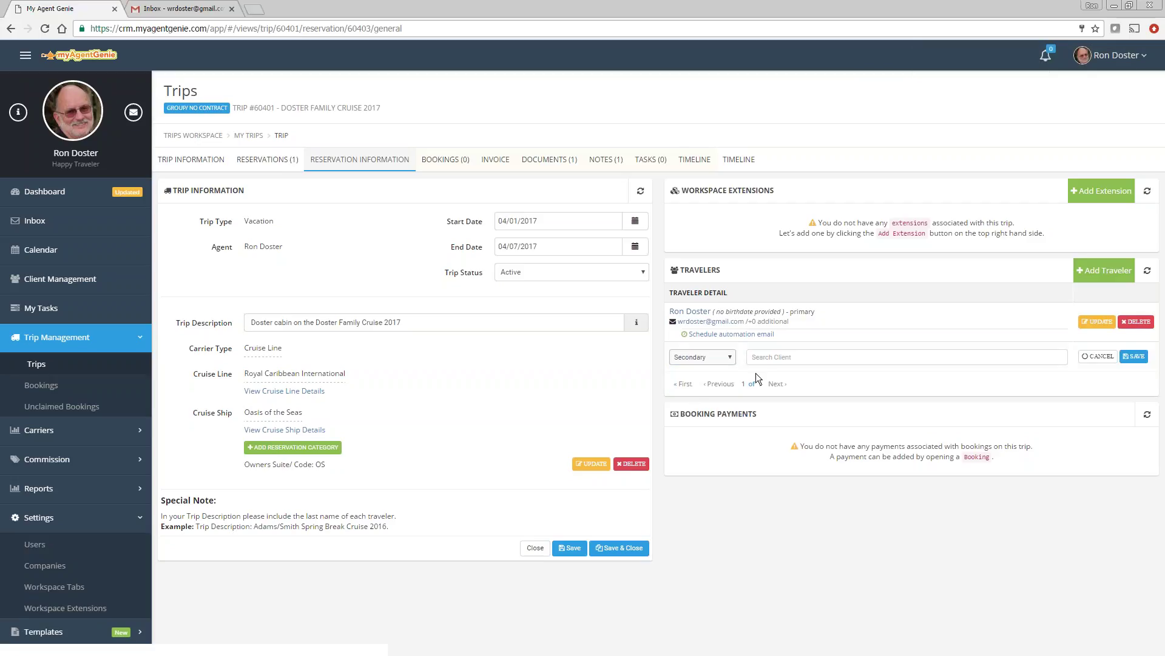
{"action": "left_click", "coordinate": [783, 356]}
{"action": "type", "text": "shaw"}
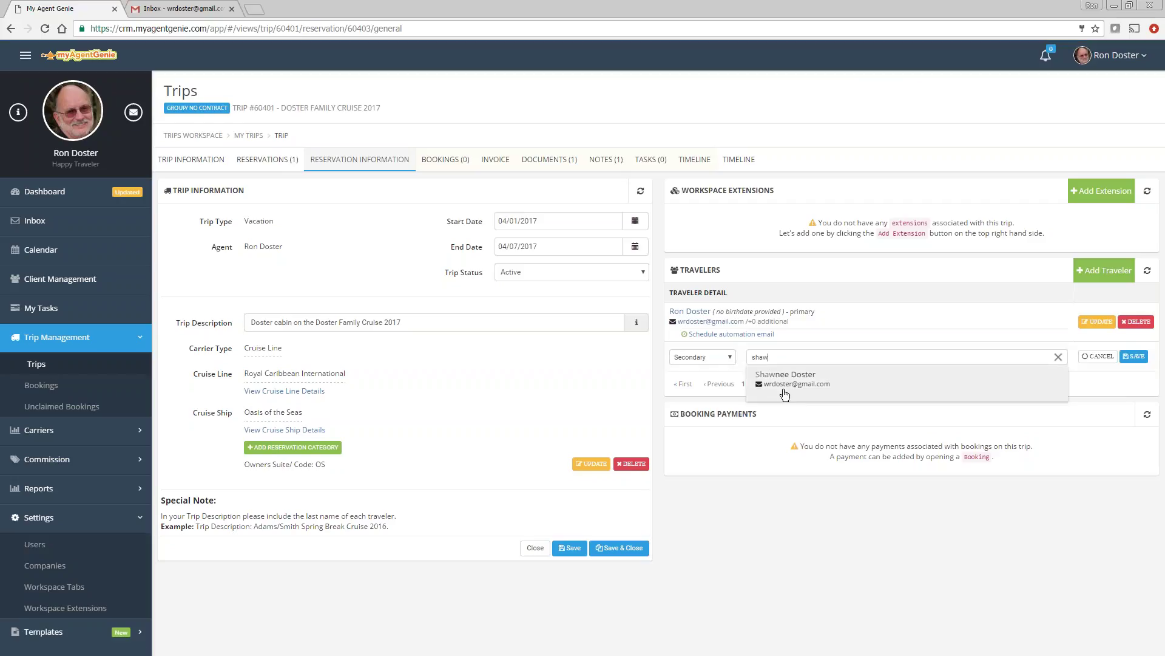
{"action": "left_click", "coordinate": [785, 376]}
{"action": "left_click", "coordinate": [1133, 357]}
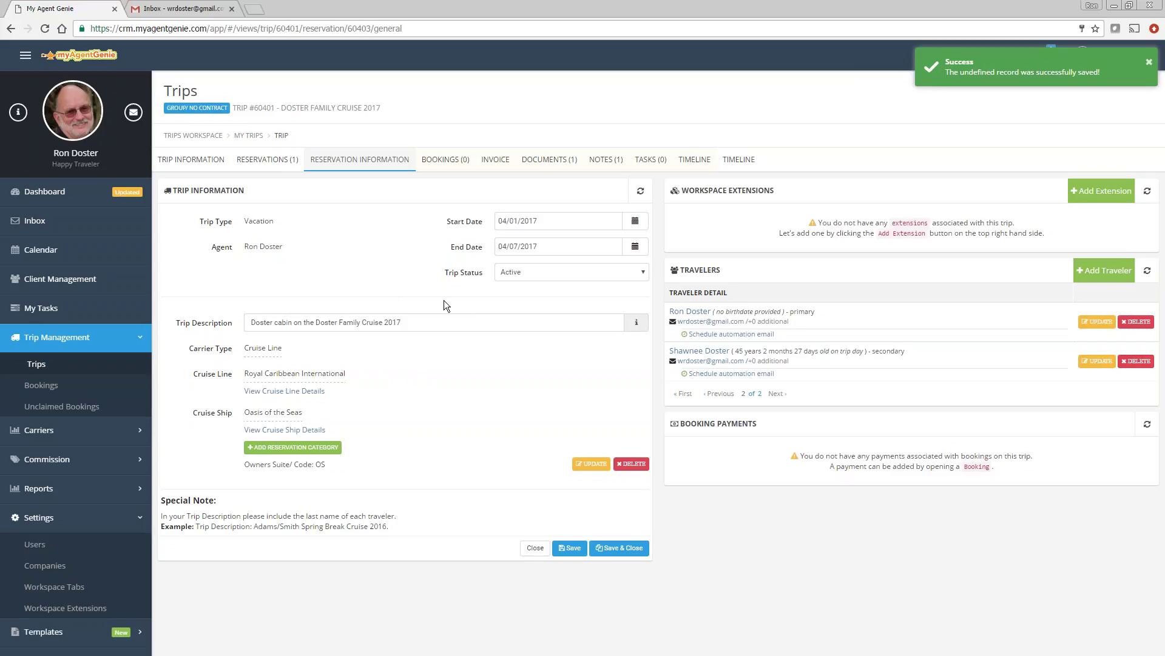
{"action": "left_click", "coordinate": [447, 160]}
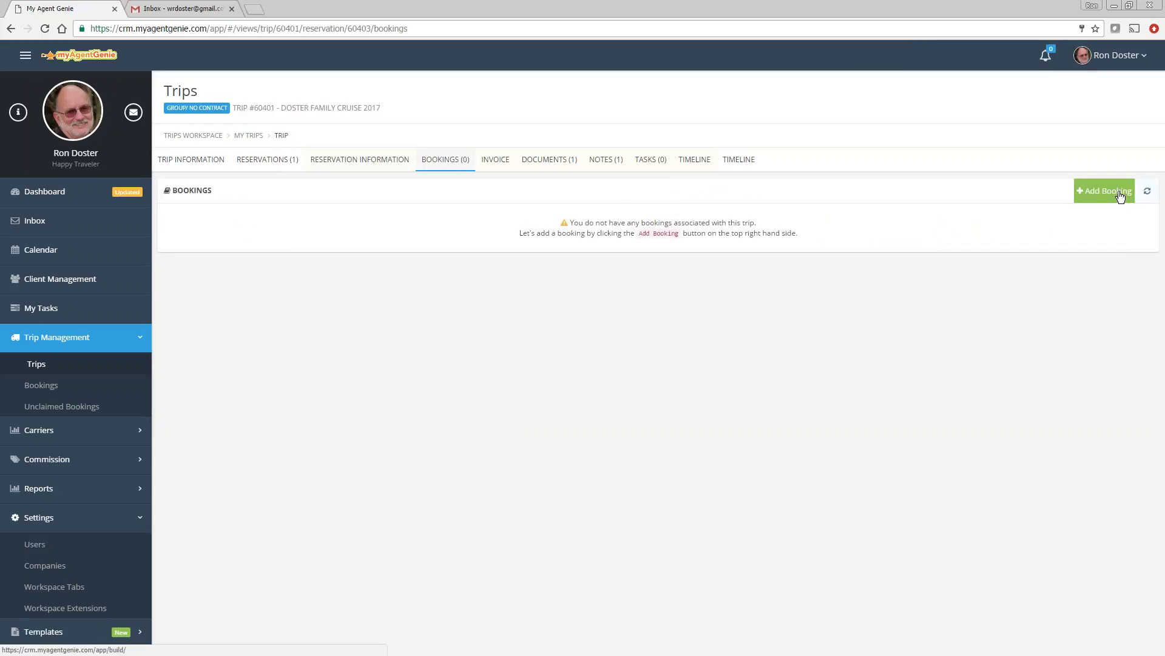
Step: Start booking R1234-1 dated 01/10/2017 with Royal Carribean as tour operator
{"action": "left_click", "coordinate": [1123, 193]}
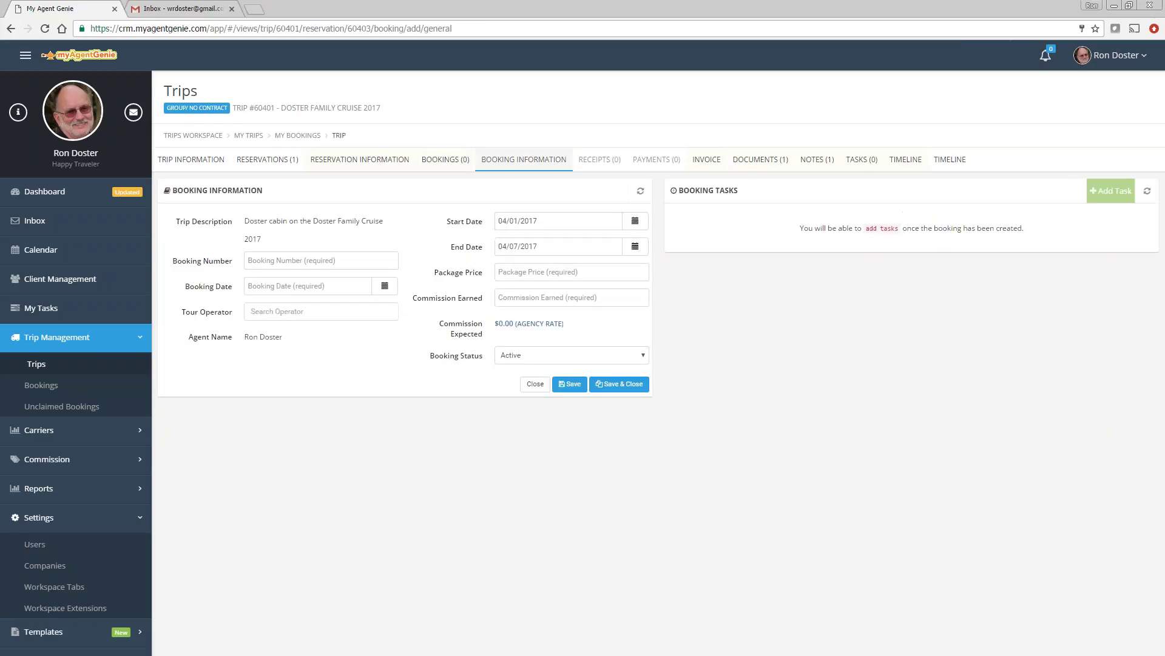
{"action": "left_click", "coordinate": [285, 260]}
{"action": "type", "text": "R1234"}
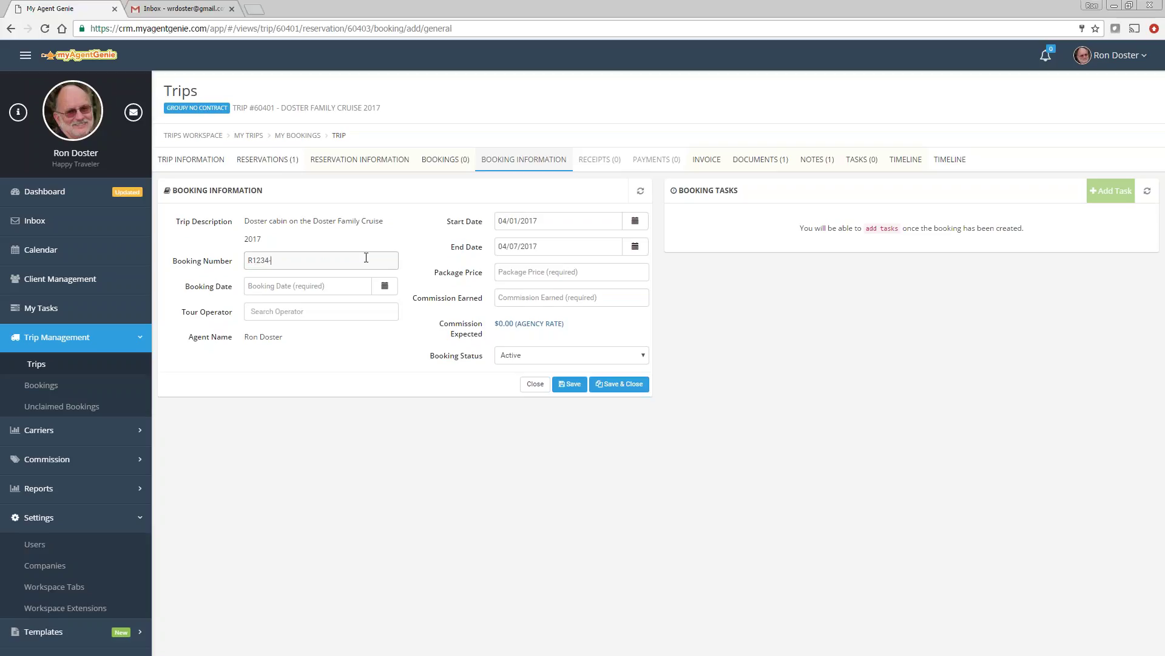
{"action": "type", "text": "-1"}
{"action": "left_click", "coordinate": [379, 290]}
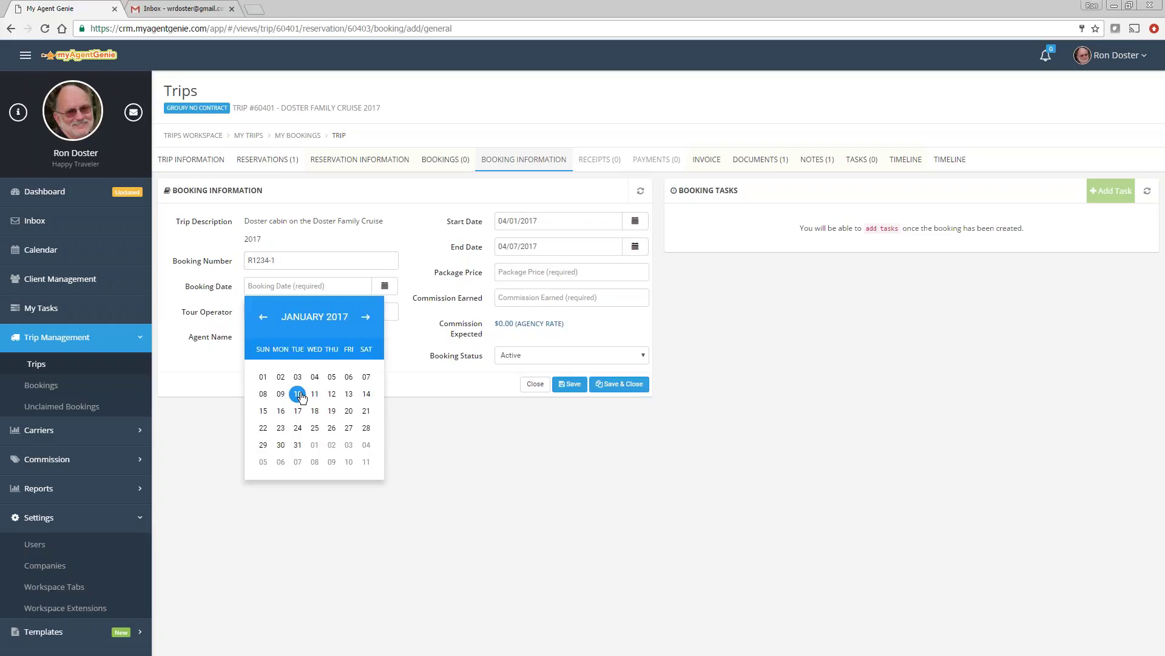
{"action": "left_click", "coordinate": [298, 395]}
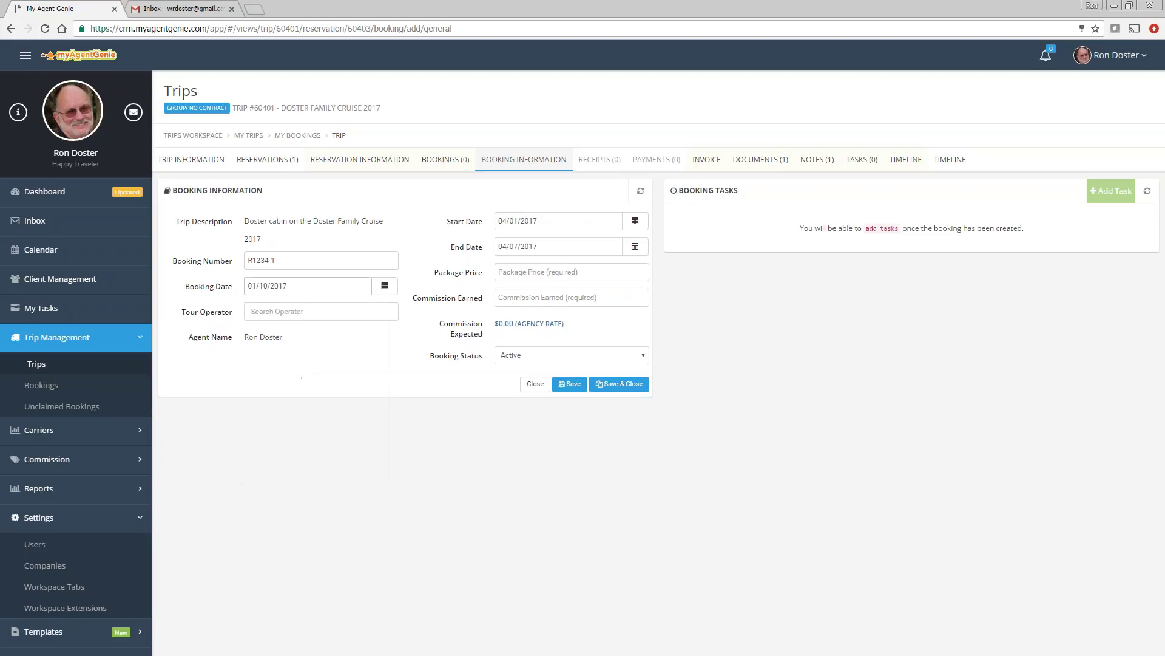
{"action": "left_click", "coordinate": [286, 312]}
{"action": "type", "text": "royal"}
{"action": "left_click", "coordinate": [294, 335]}
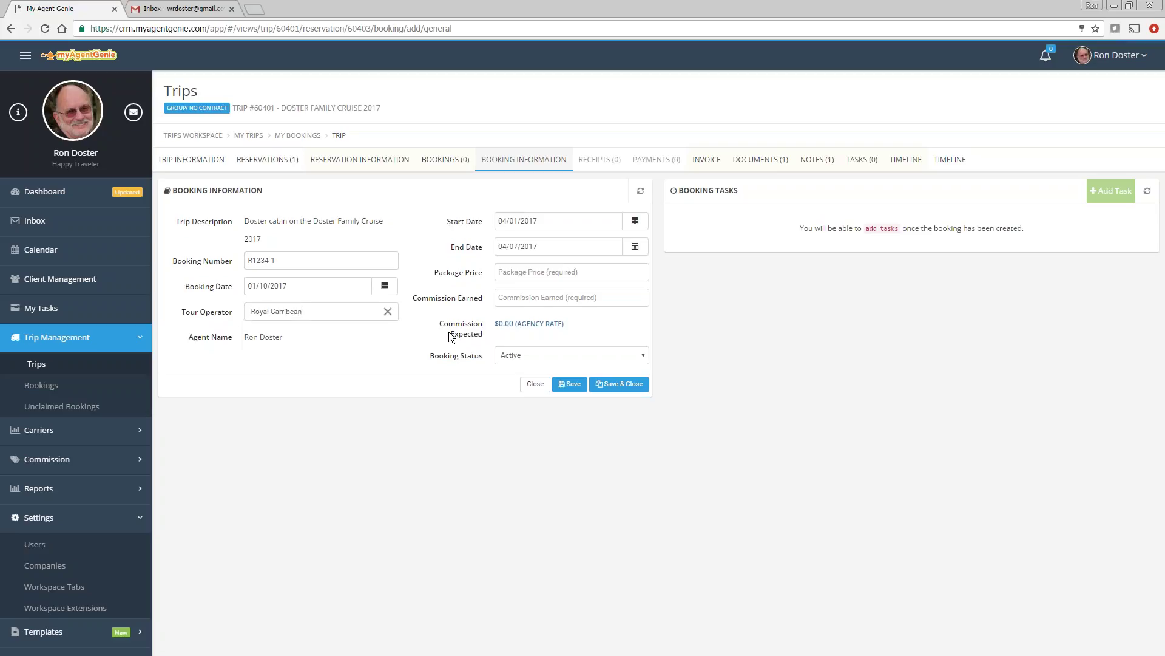
Step: Give the booking a package price of 8000 and commission earned of 900, then save it
{"action": "left_click", "coordinate": [526, 277]}
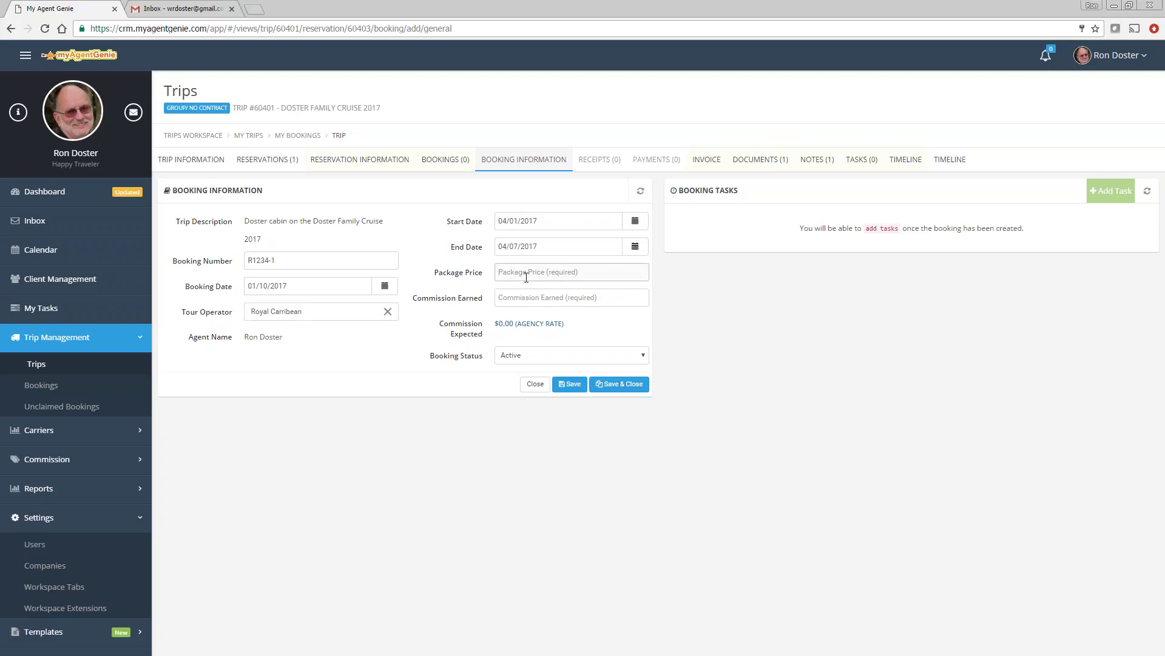
{"action": "type", "text": "8000"}
{"action": "left_click", "coordinate": [523, 301]}
{"action": "type", "text": "900"}
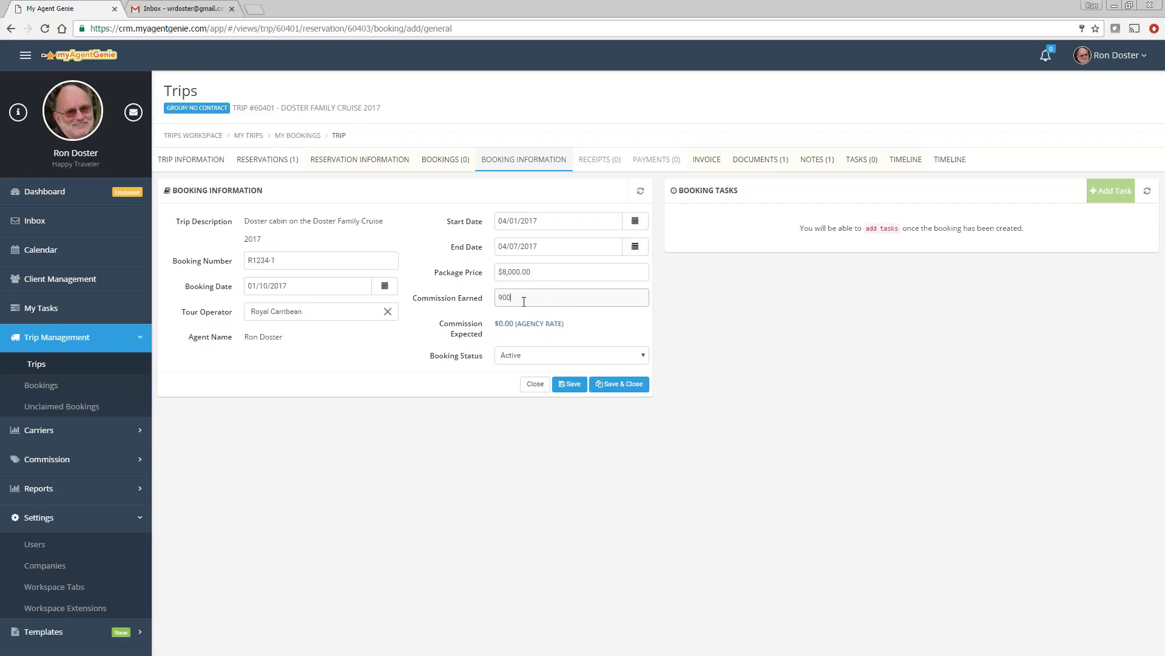
{"action": "left_click", "coordinate": [567, 385]}
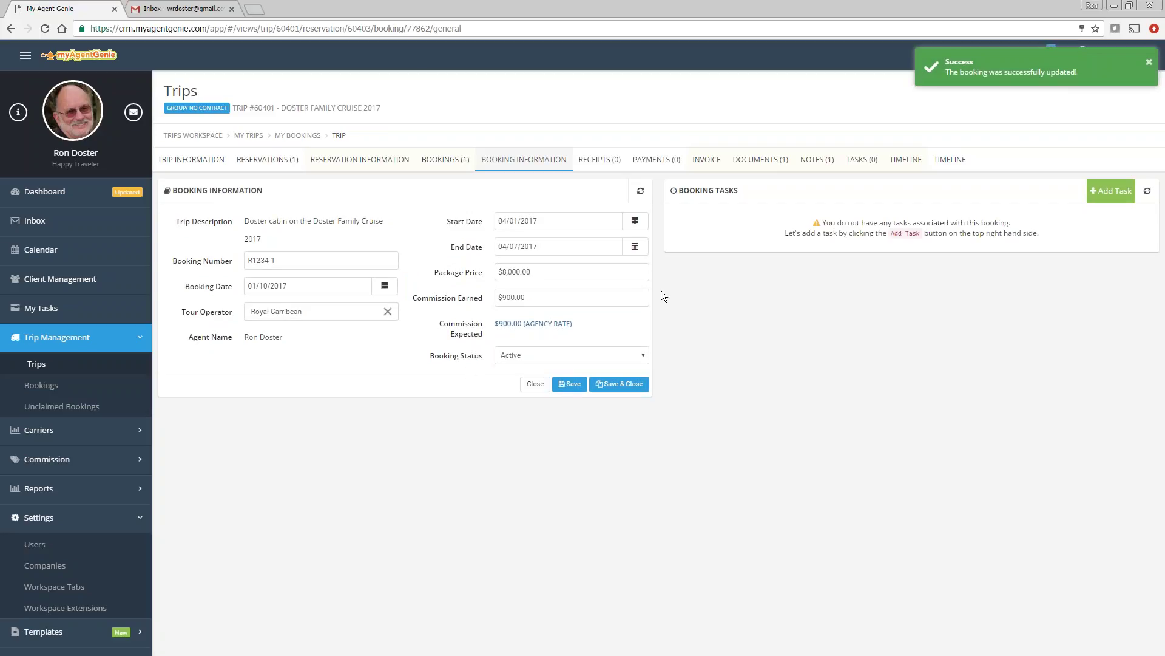
{"action": "left_click", "coordinate": [1112, 192]}
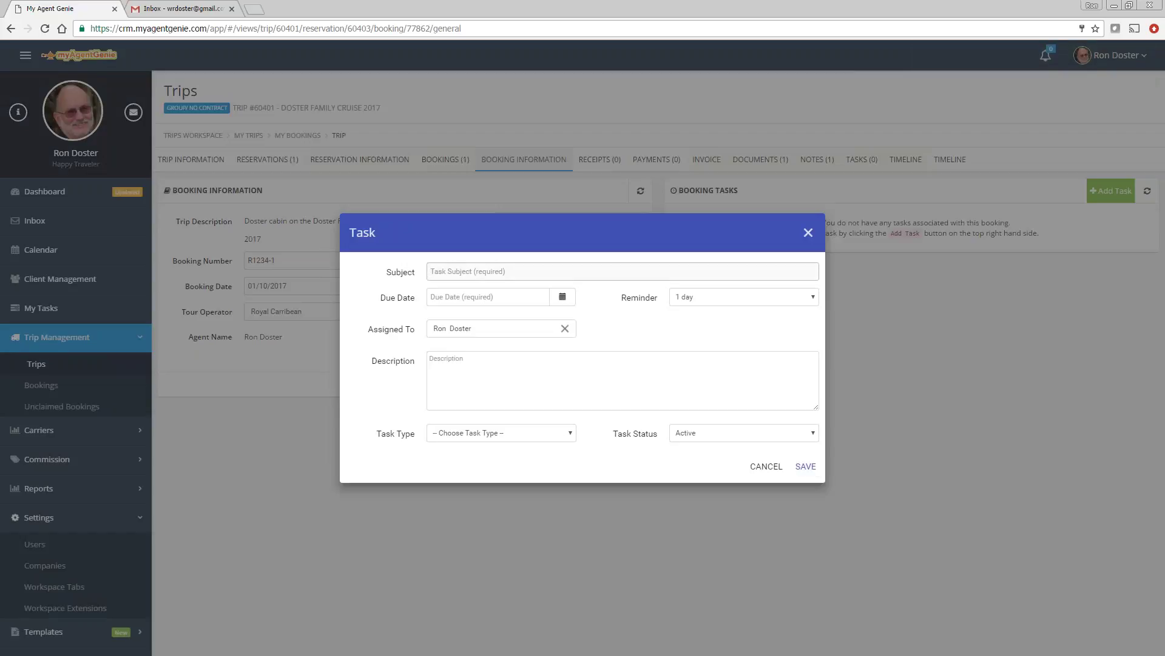
Step: Save a 'Final payment' task of type Payment Due, due 03/02/2017
{"action": "type", "text": "Final payment"}
{"action": "left_click", "coordinate": [563, 297]}
{"action": "left_click", "coordinate": [549, 328]}
{"action": "left_click", "coordinate": [549, 327]}
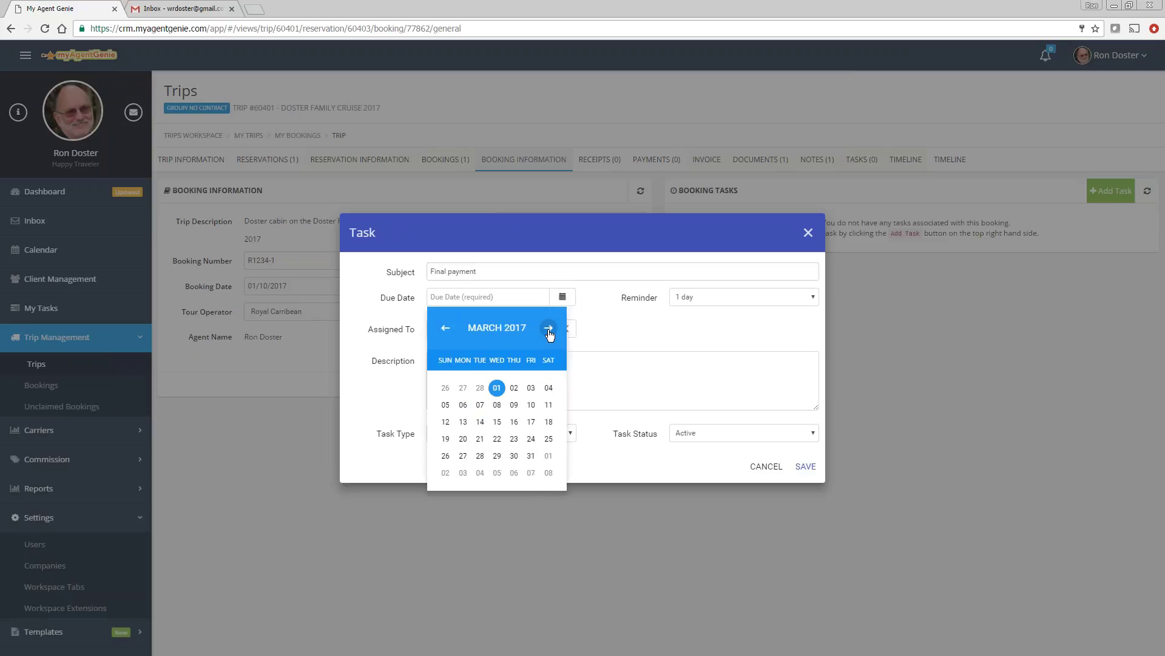
{"action": "left_click", "coordinate": [515, 387]}
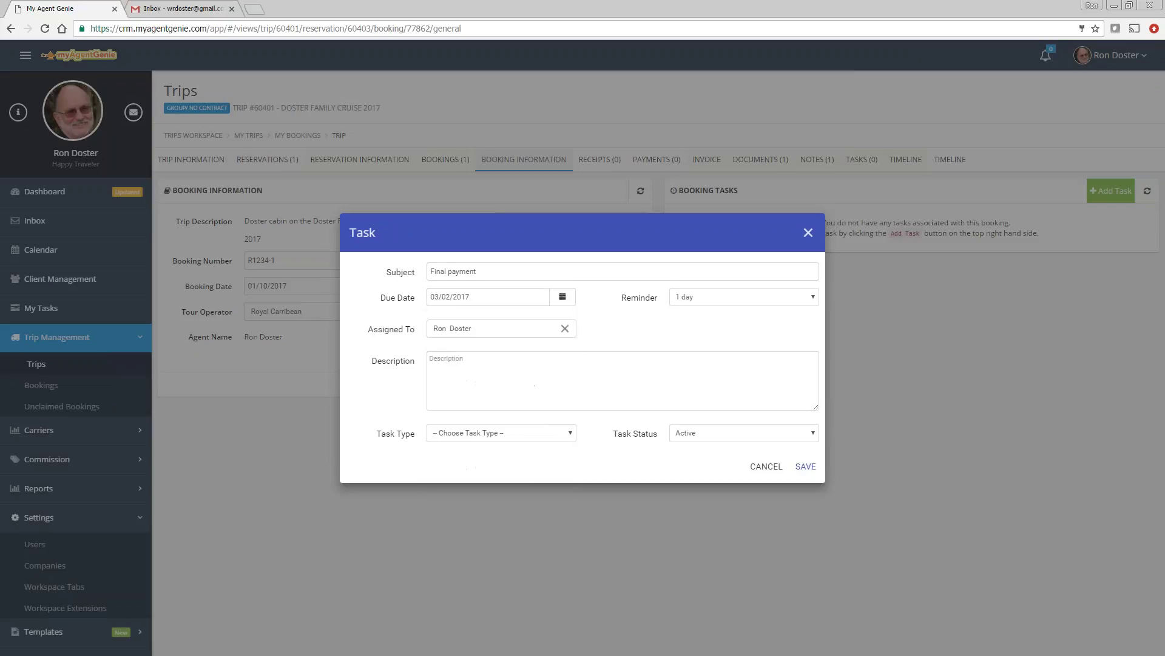
{"action": "left_click", "coordinate": [475, 424]}
{"action": "left_click", "coordinate": [461, 465]}
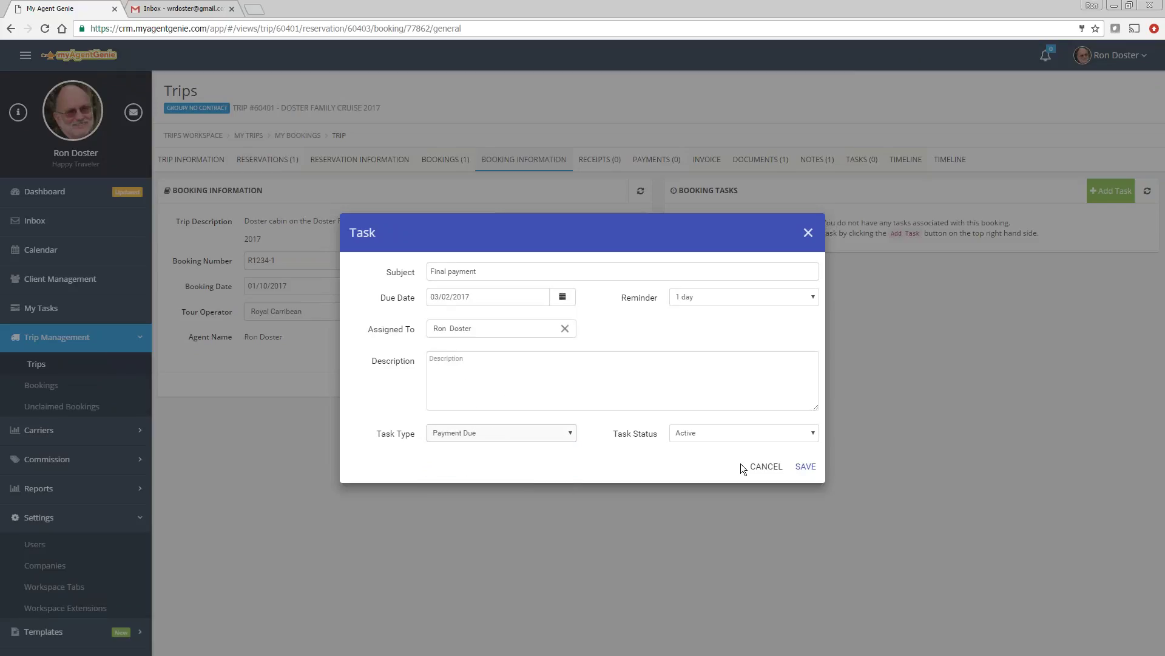
{"action": "left_click", "coordinate": [806, 467]}
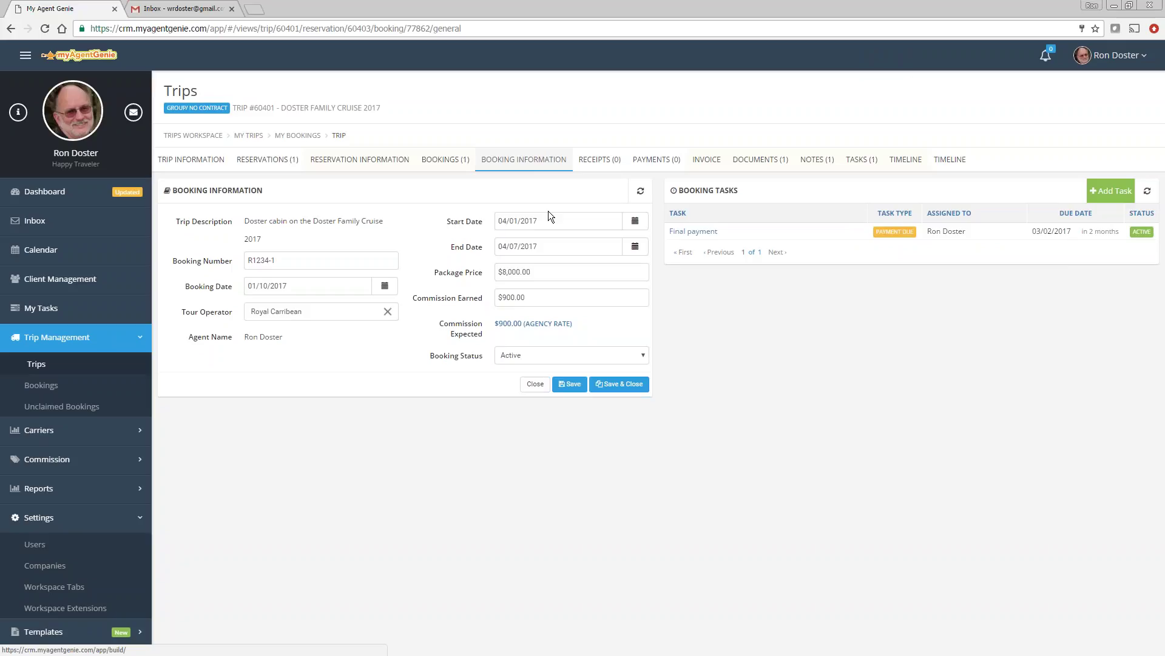
Step: Show the trip's reservations list with the single $8,000.00 cabin reservation
{"action": "left_click", "coordinate": [269, 159]}
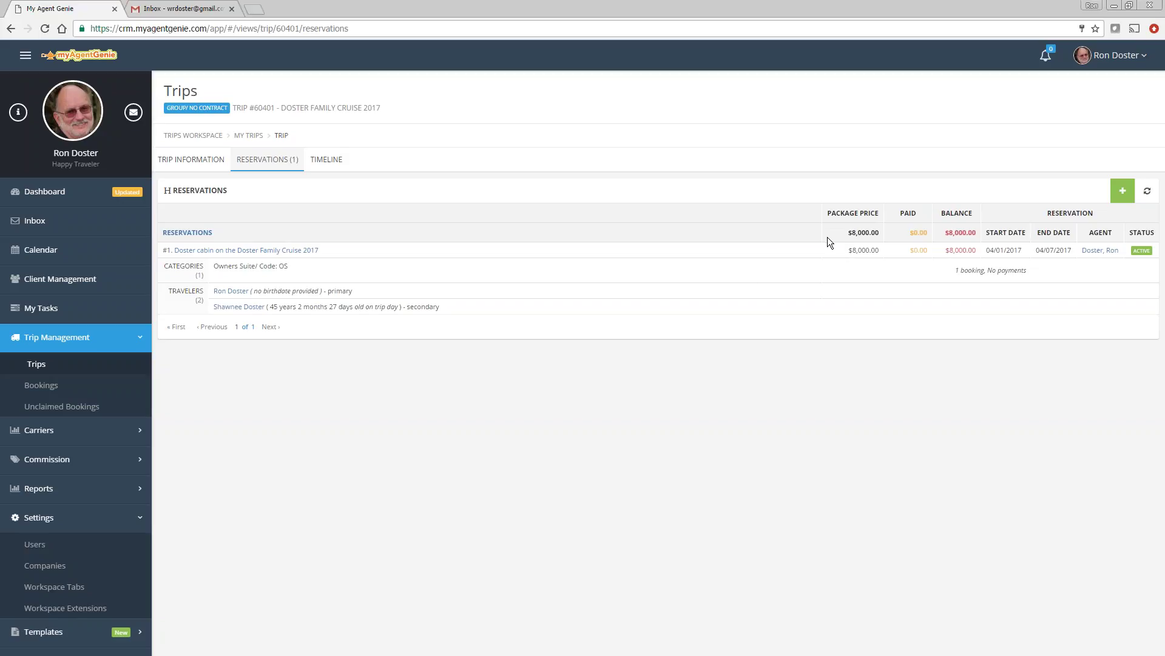
Step: Save a second reservation with a family-cruise trip description, then begin adding a traveler
{"action": "left_click", "coordinate": [1123, 191]}
{"action": "left_click", "coordinate": [1044, 220]}
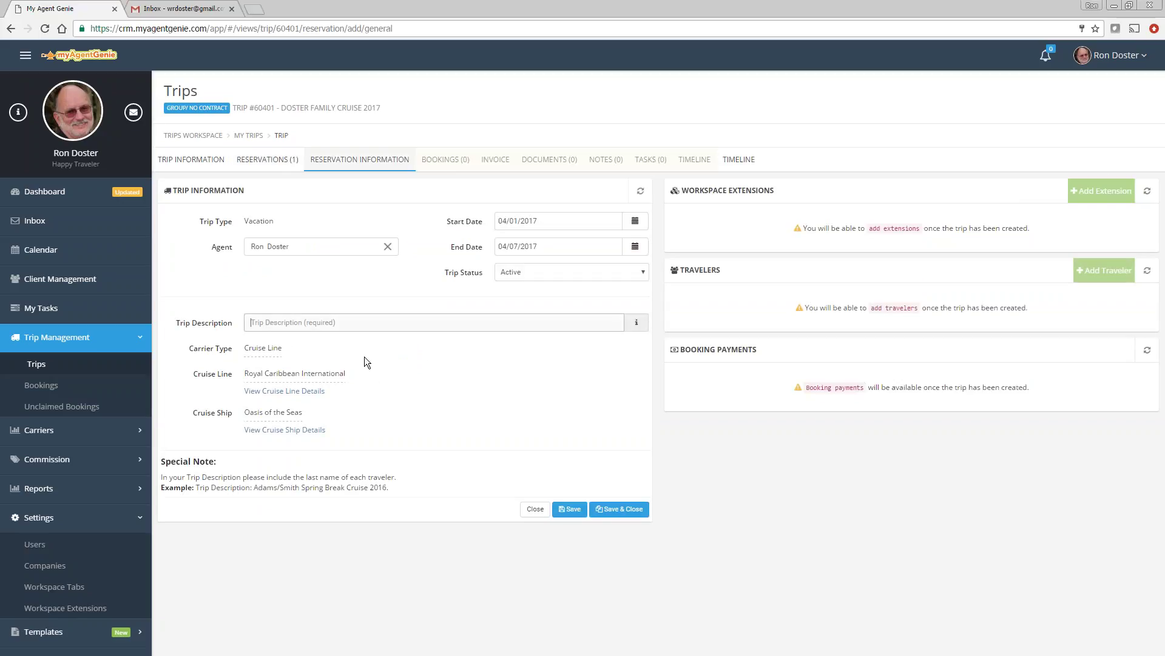
{"action": "type", "text": "Bedwell on the Doster family cruise"}
{"action": "left_click", "coordinate": [570, 509]}
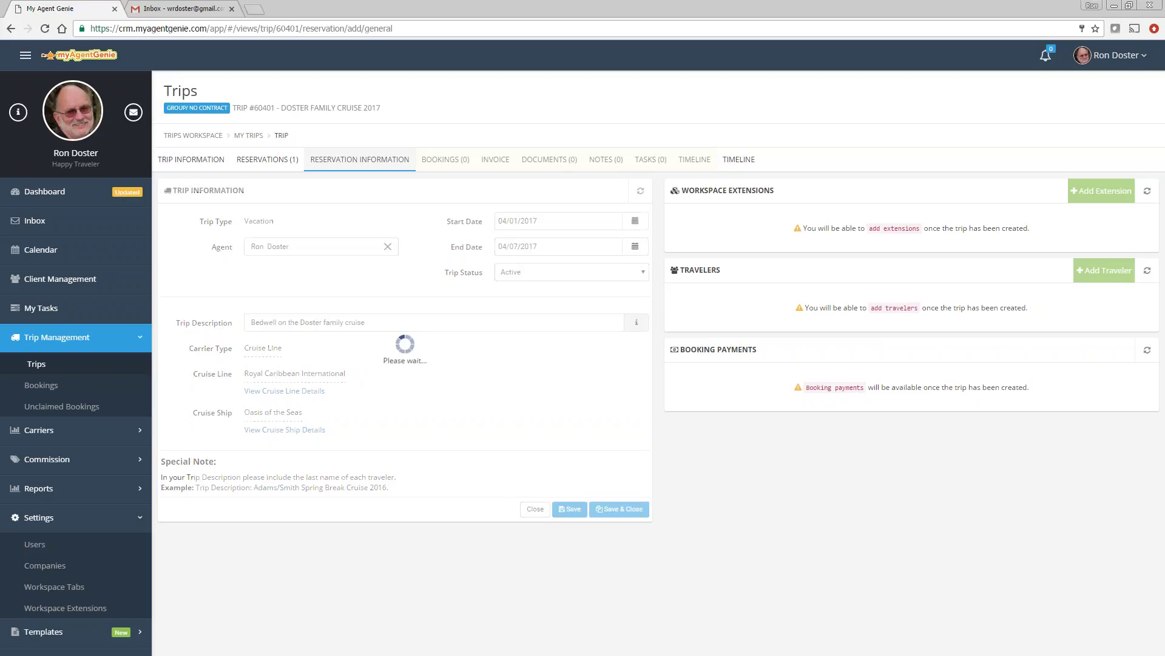
{"action": "left_click", "coordinate": [1101, 274]}
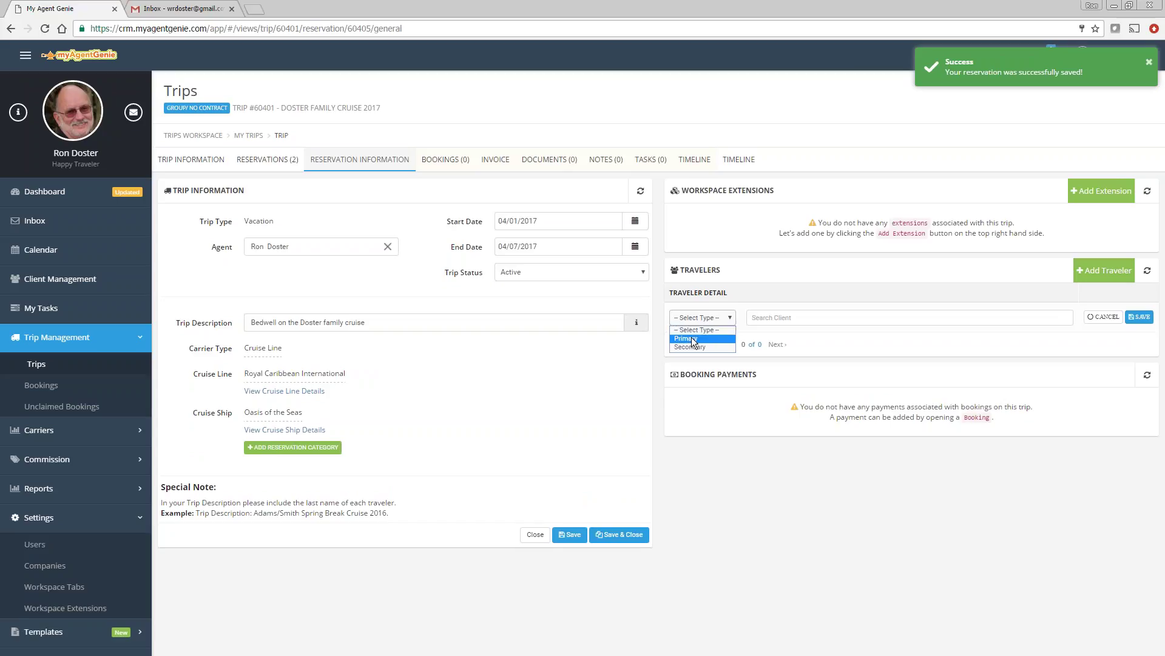
Step: Add the first client as the reservation's primary traveler
{"action": "left_click", "coordinate": [690, 338]}
{"action": "left_click", "coordinate": [799, 319]}
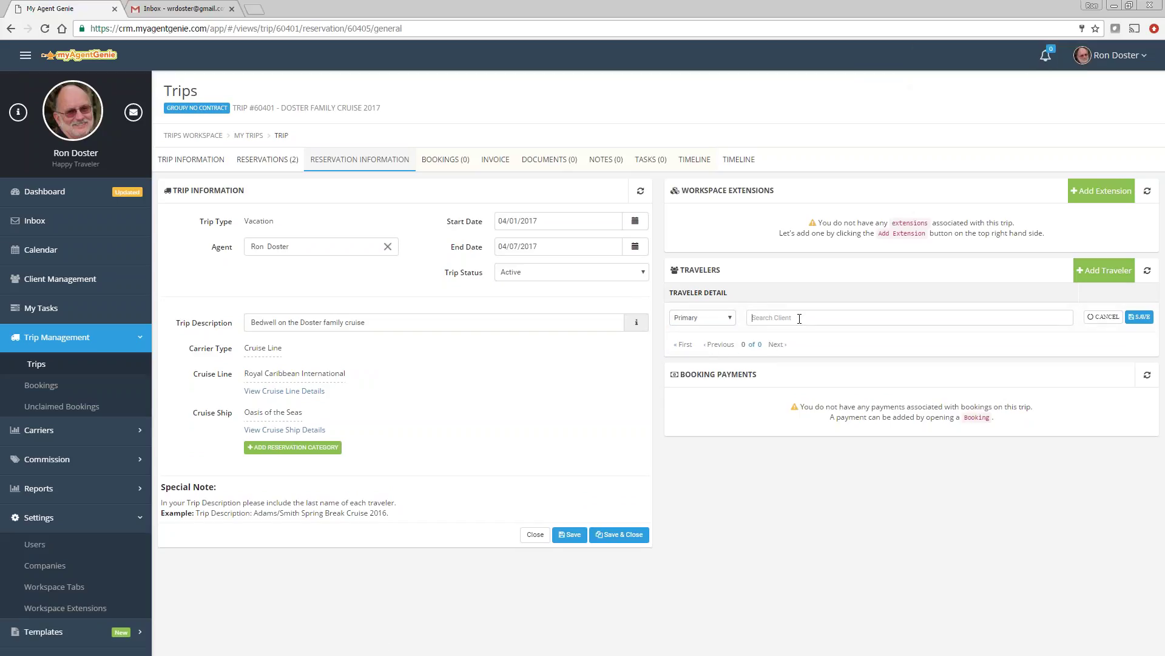
{"action": "key", "text": "Return"}
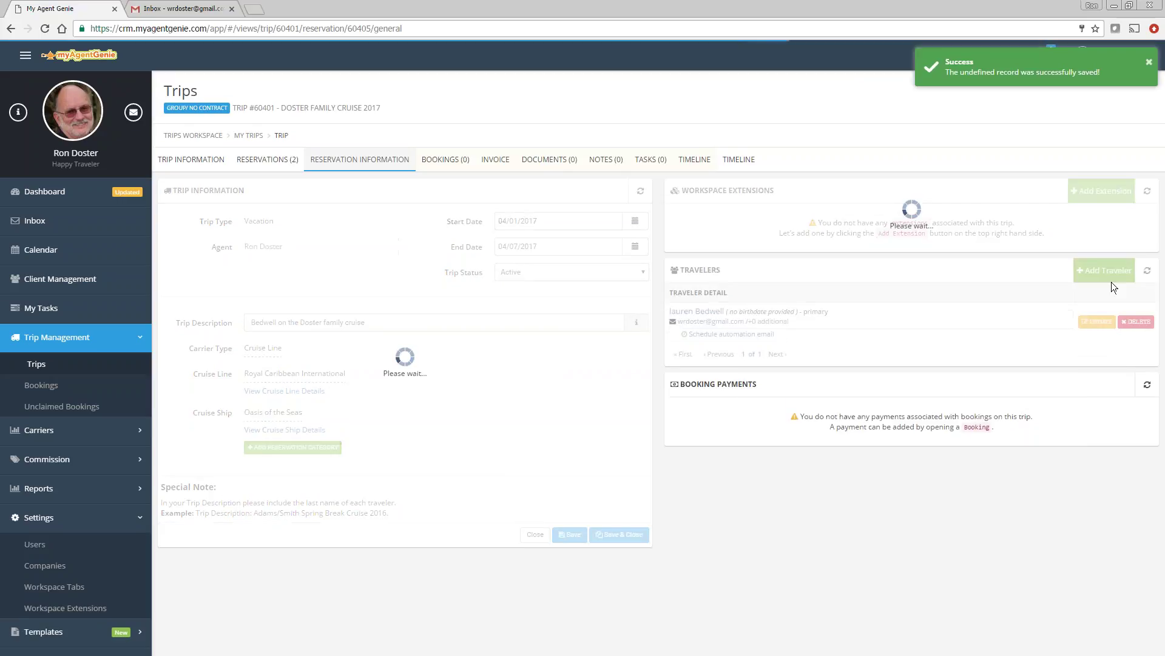
Step: Add a second client as a secondary traveler and save the row
{"action": "left_click", "coordinate": [705, 355]}
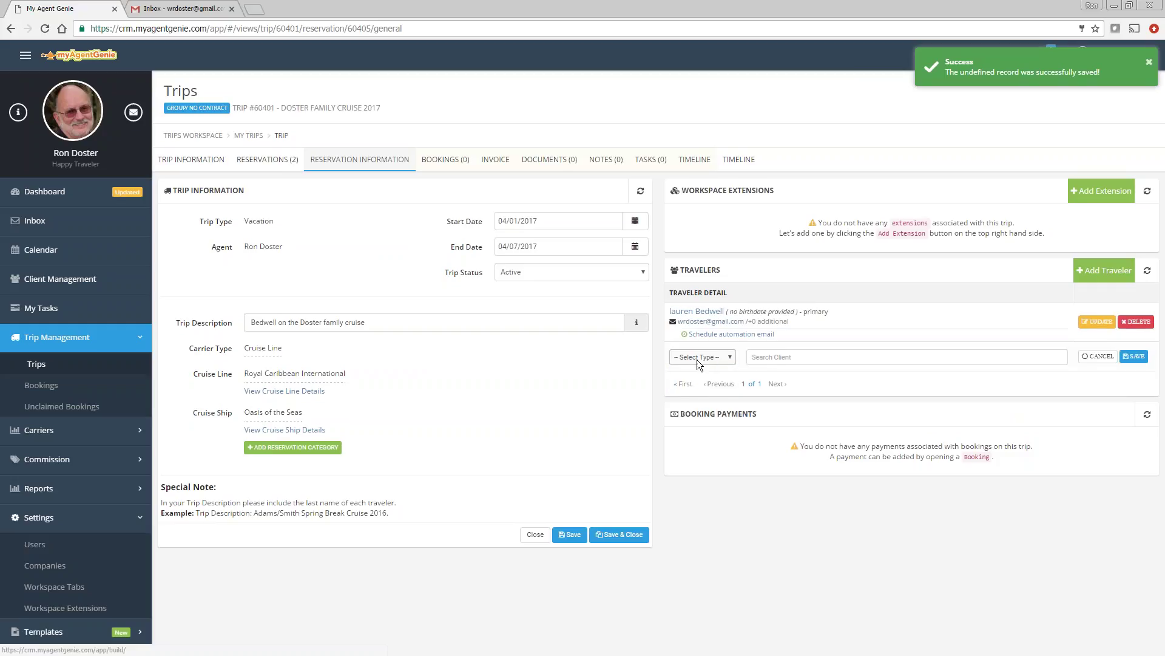
{"action": "left_click", "coordinate": [690, 387]}
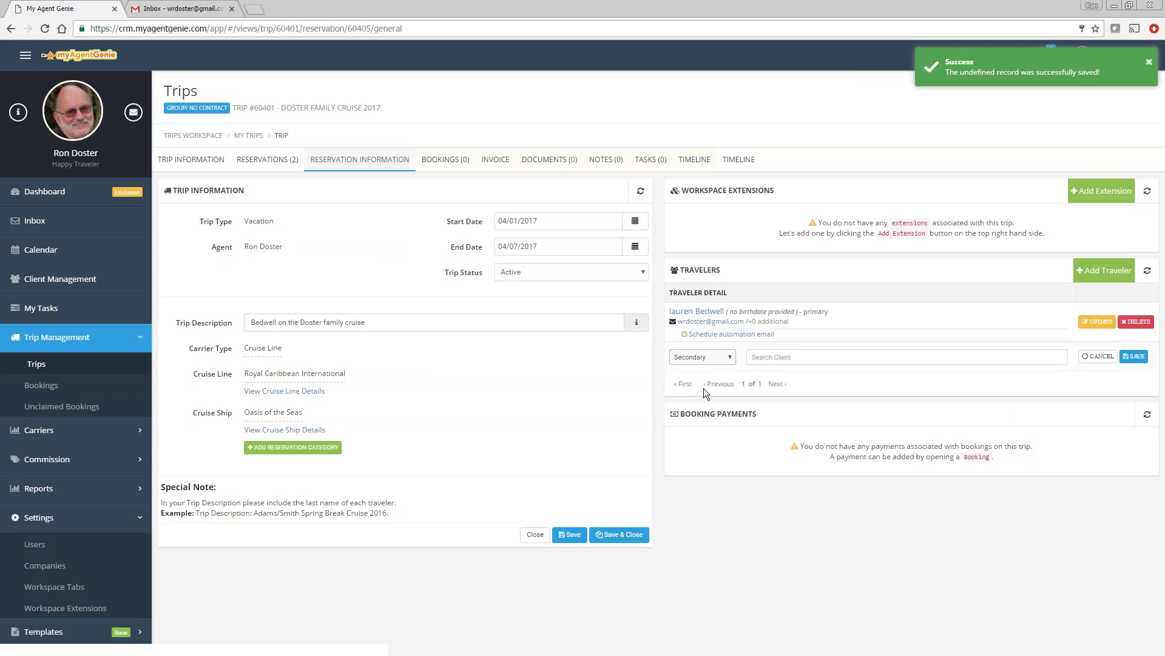
{"action": "left_click", "coordinate": [770, 356]}
{"action": "type", "text": "Jeff"}
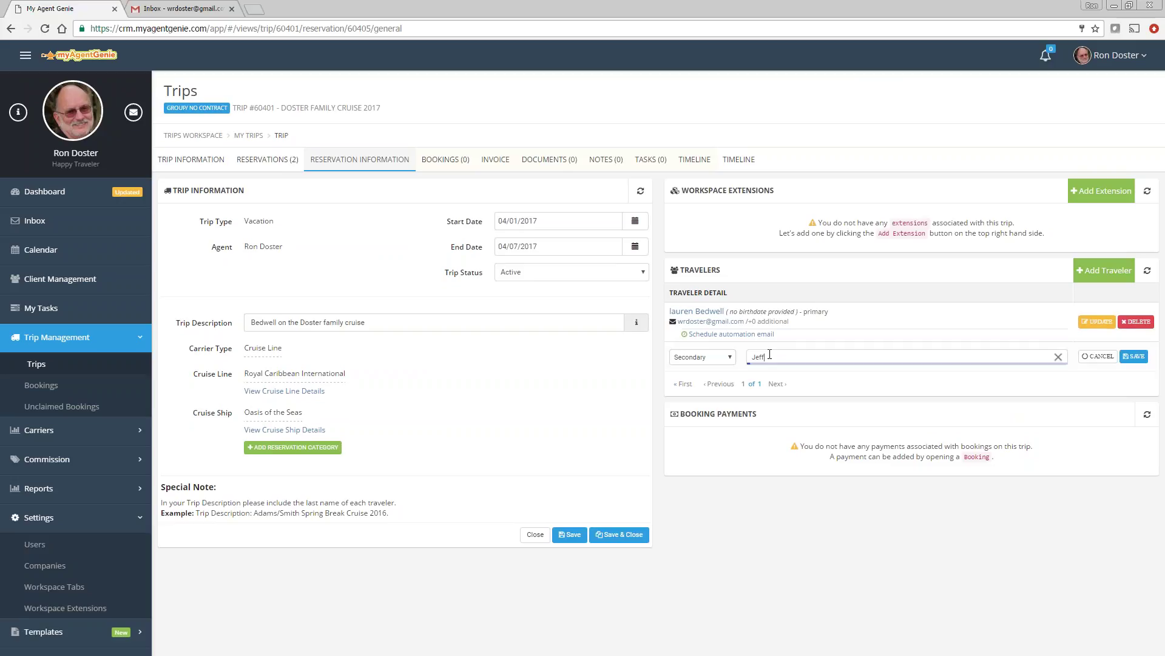
{"action": "left_click", "coordinate": [780, 377]}
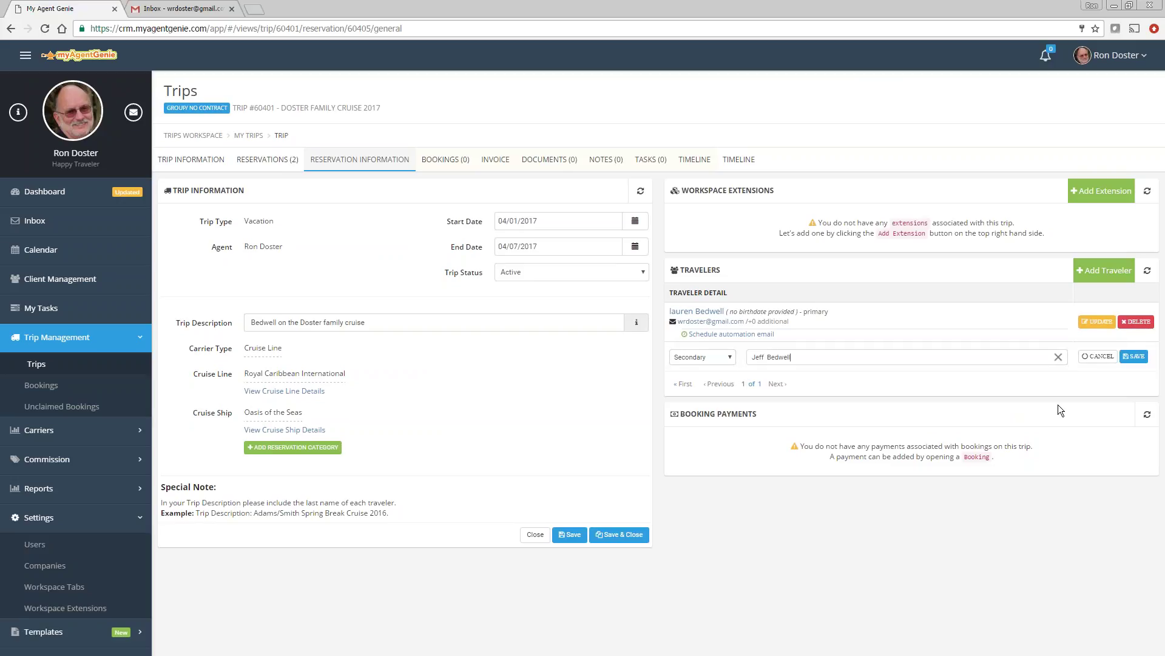
{"action": "left_click", "coordinate": [1132, 358]}
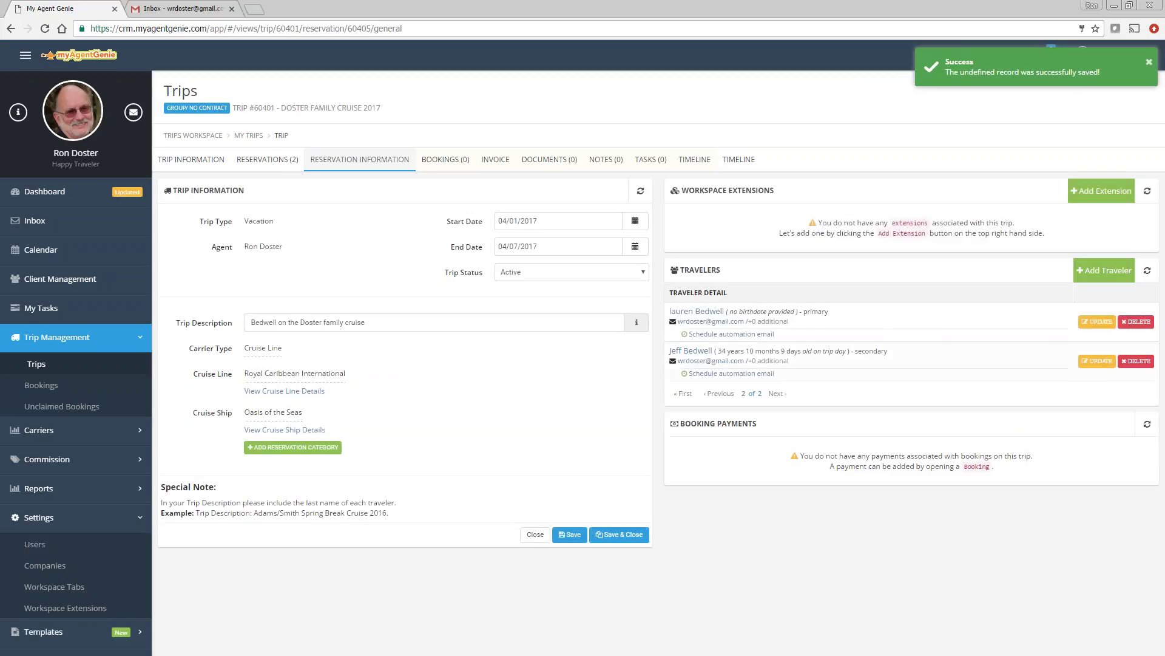
Step: Start a third secondary traveler row and search for the client's name
{"action": "left_click", "coordinate": [1104, 271]}
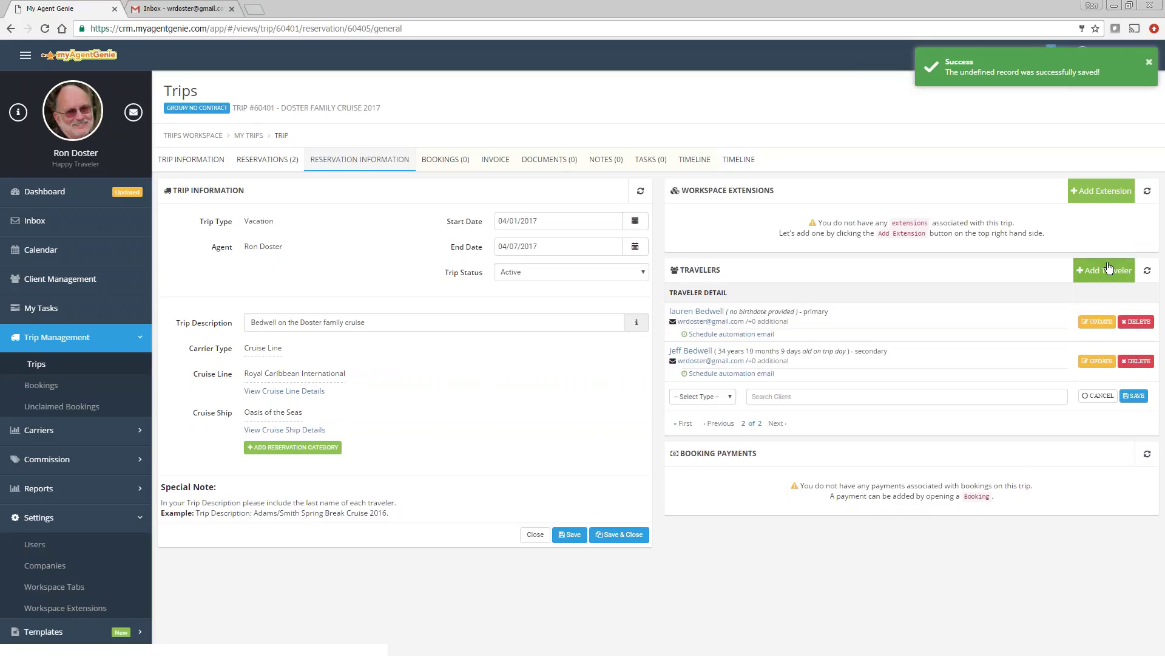
{"action": "left_click", "coordinate": [715, 395]}
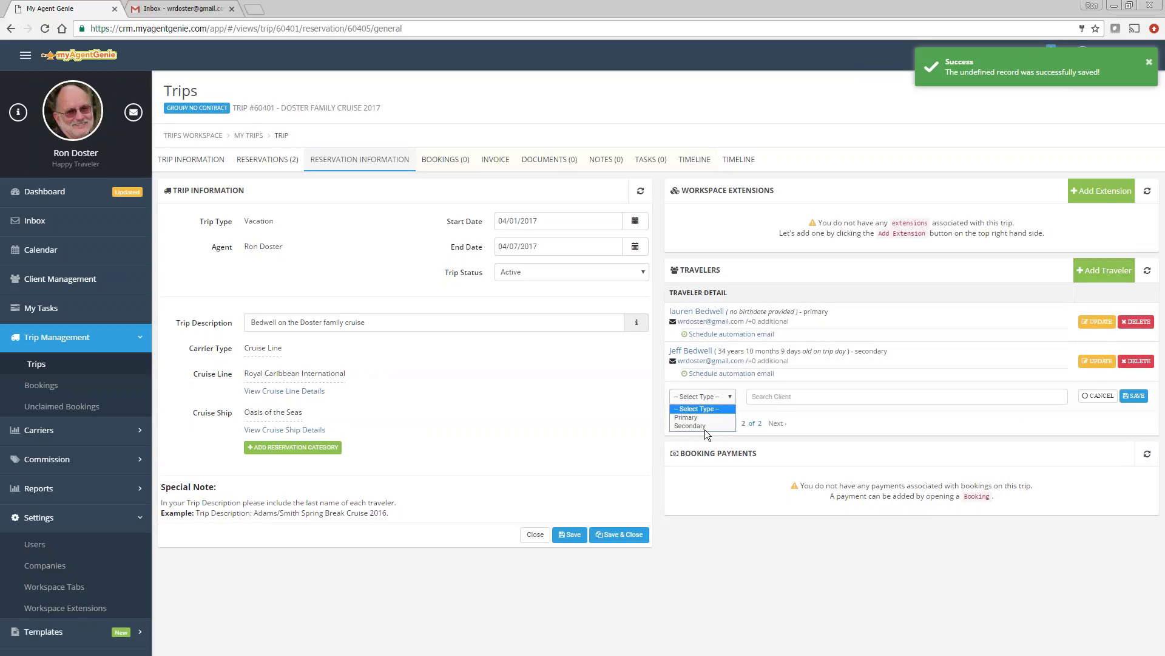
{"action": "left_click", "coordinate": [769, 400]}
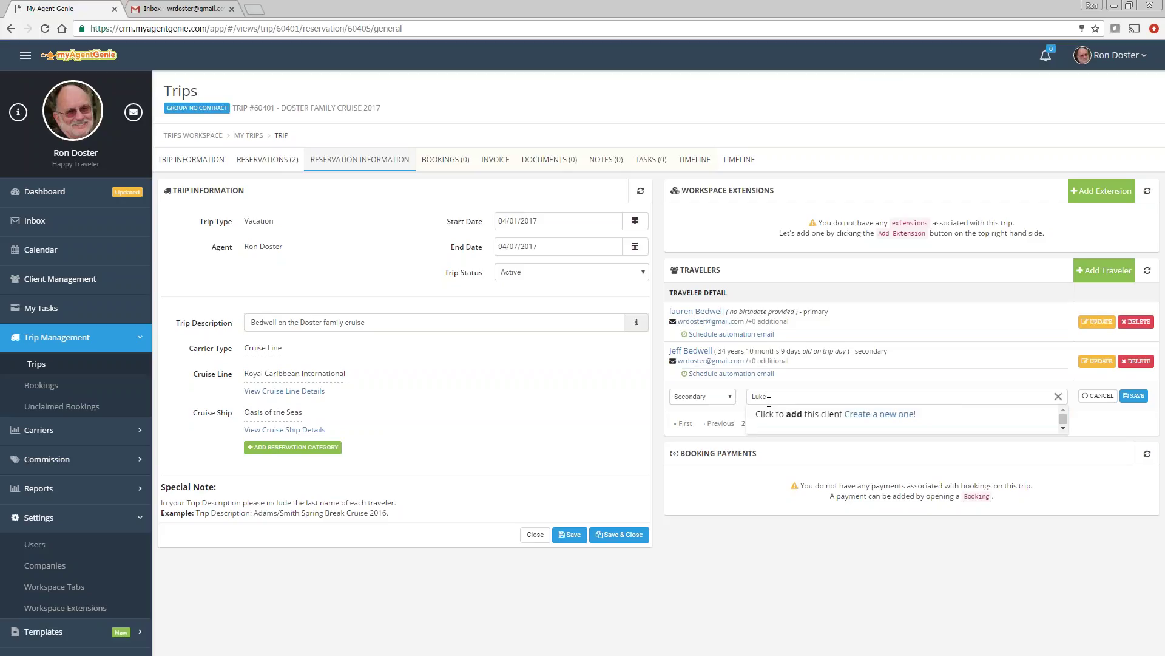
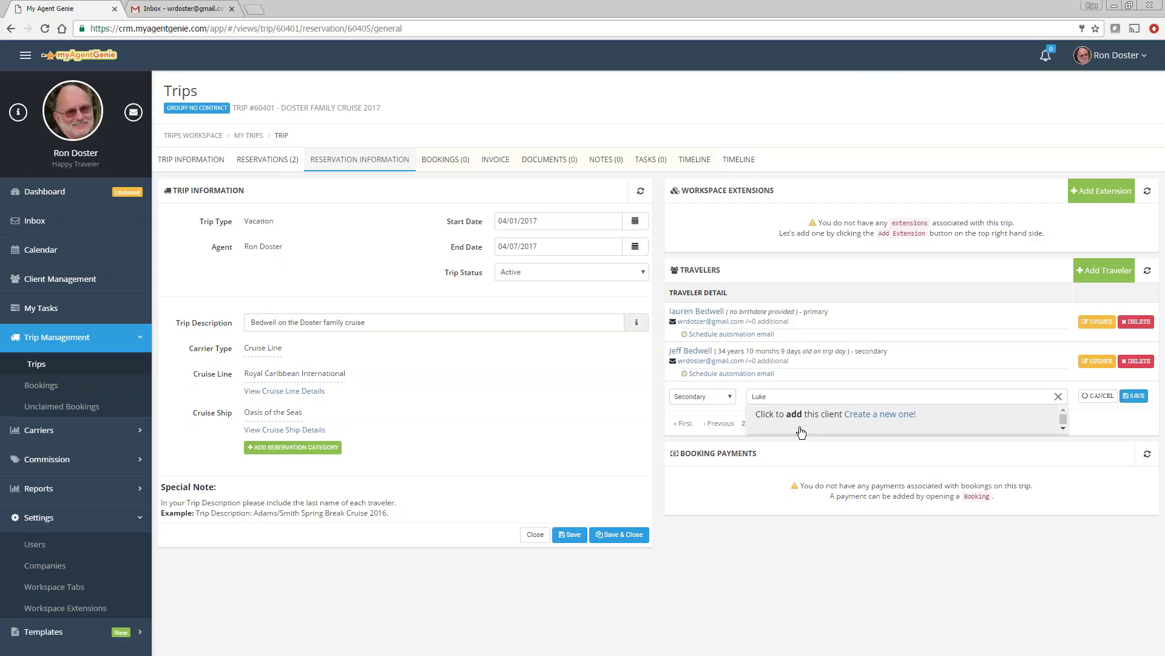
{"action": "left_click", "coordinate": [878, 414]}
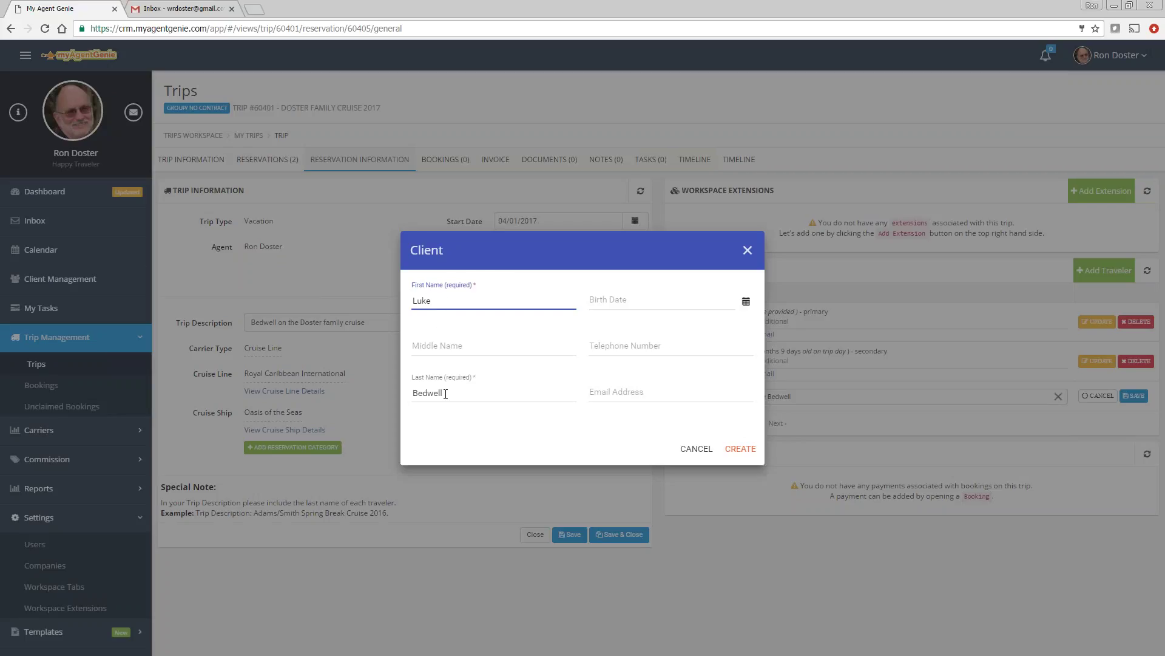
{"action": "left_click", "coordinate": [638, 303]}
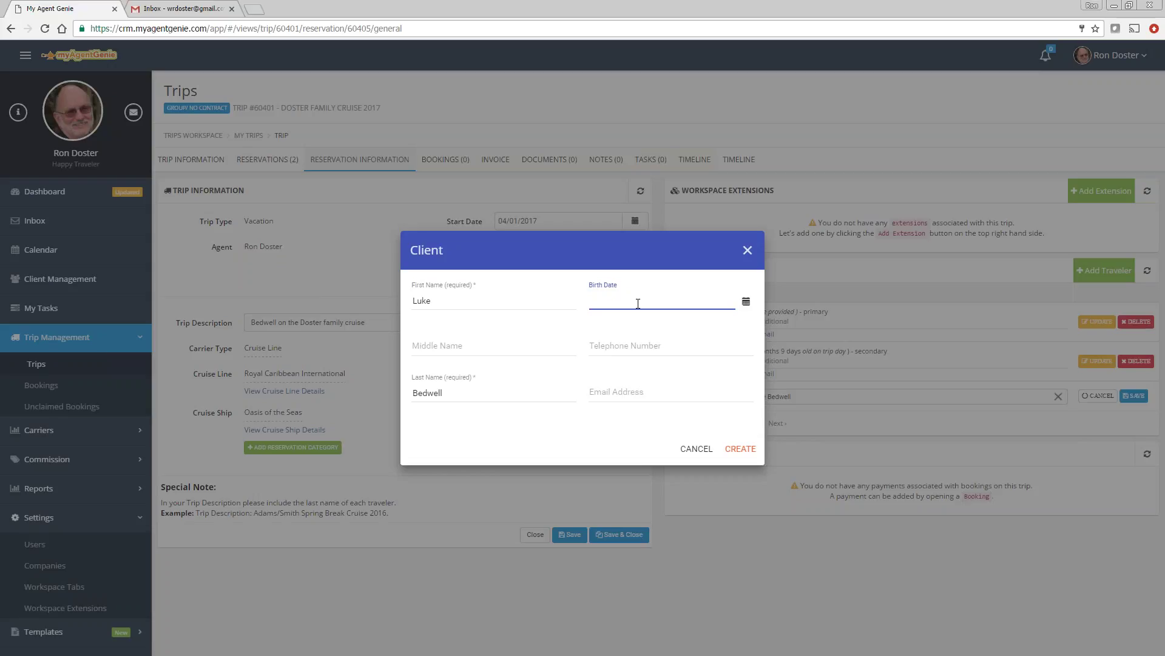
{"action": "type", "text": "03/25/201"}
{"action": "type", "text": "15"}
{"action": "left_click", "coordinate": [728, 434]}
{"action": "left_click", "coordinate": [633, 300]}
{"action": "key", "text": "Delete"}
{"action": "left_click", "coordinate": [737, 446]}
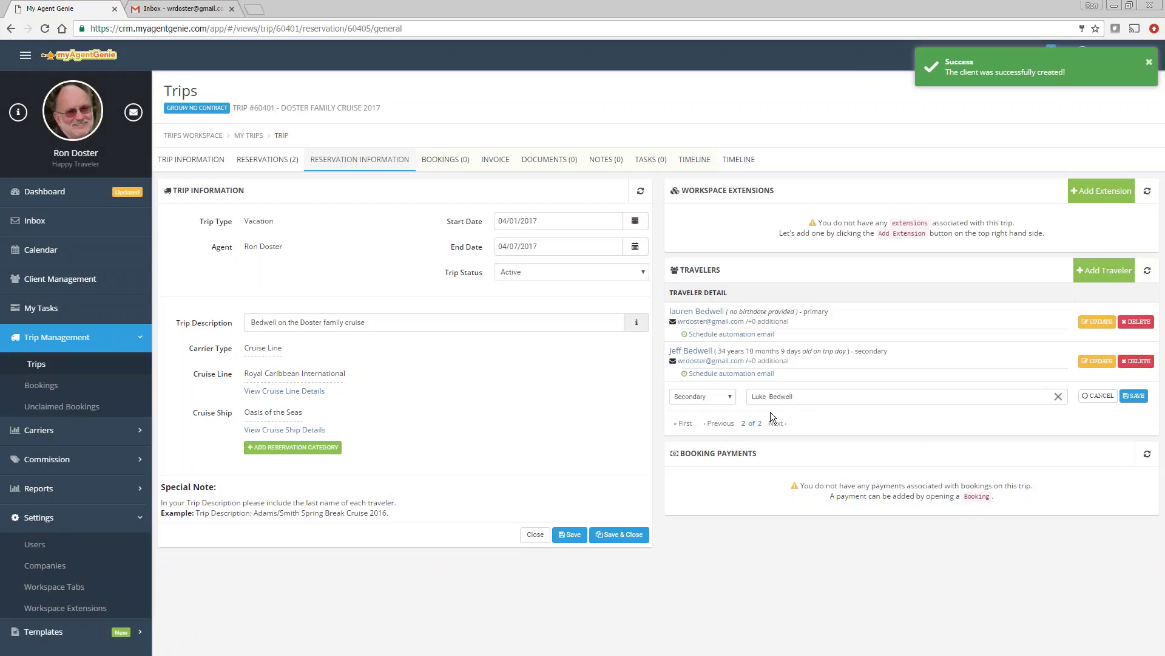
Step: Save the new client's secondary traveler row, bringing the reservation to three travelers
{"action": "left_click", "coordinate": [1134, 396]}
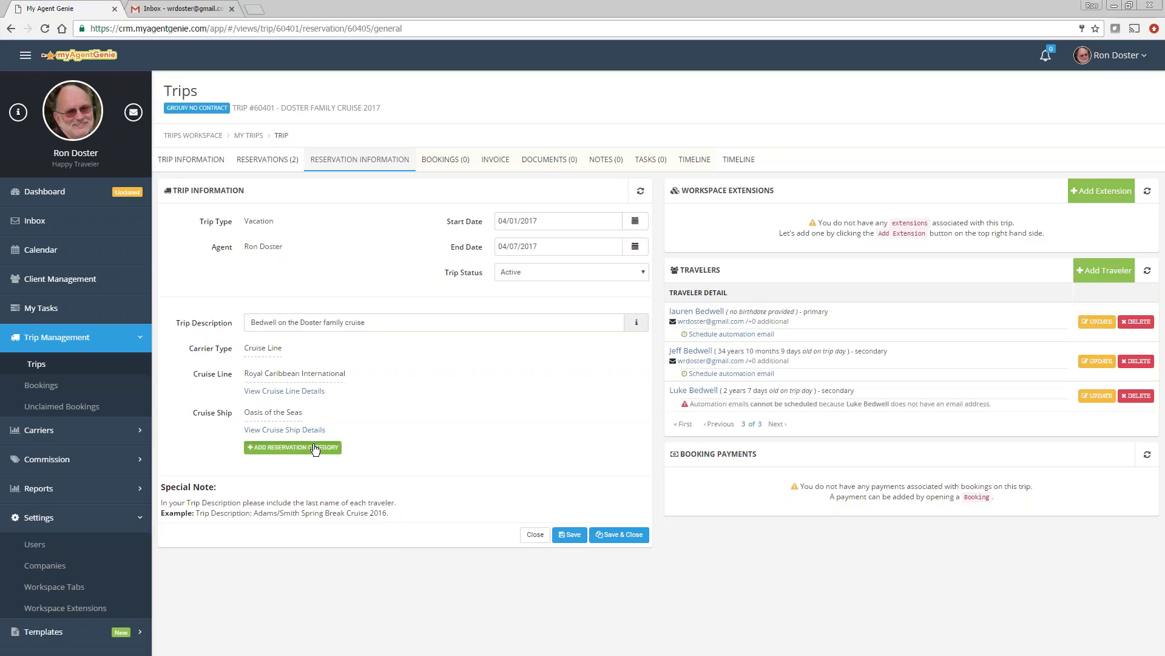
Step: Assign and save the Family Balcony/ Code: FB category on the reservation
{"action": "left_click", "coordinate": [292, 447]}
{"action": "left_click", "coordinate": [290, 469]}
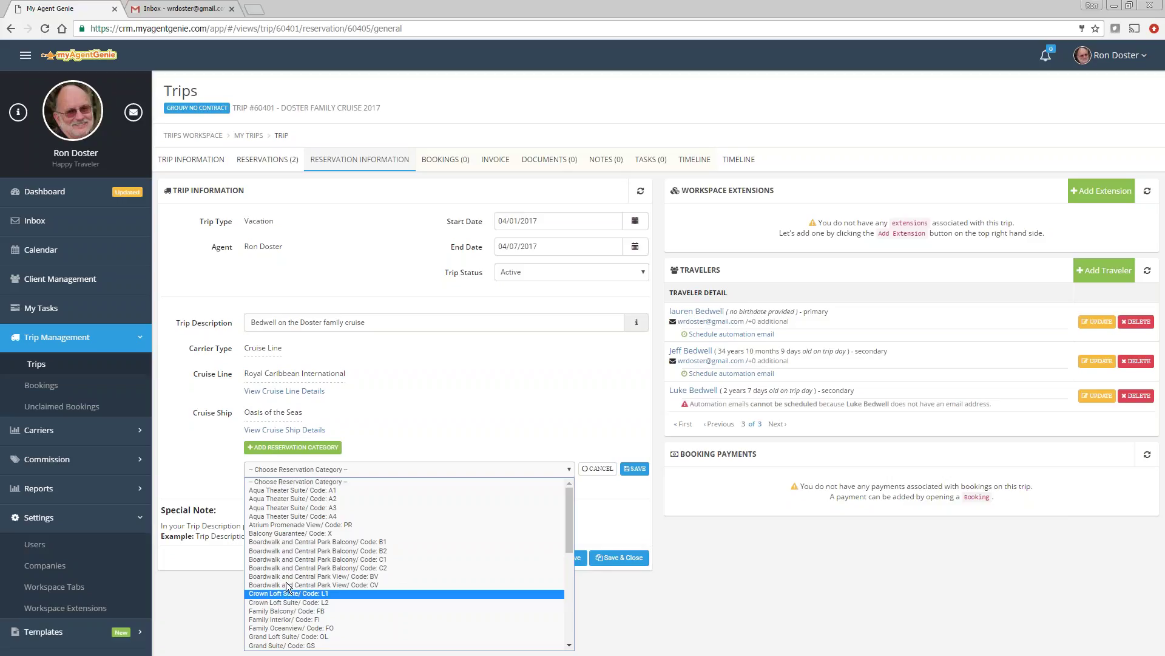
{"action": "left_click", "coordinate": [286, 611]}
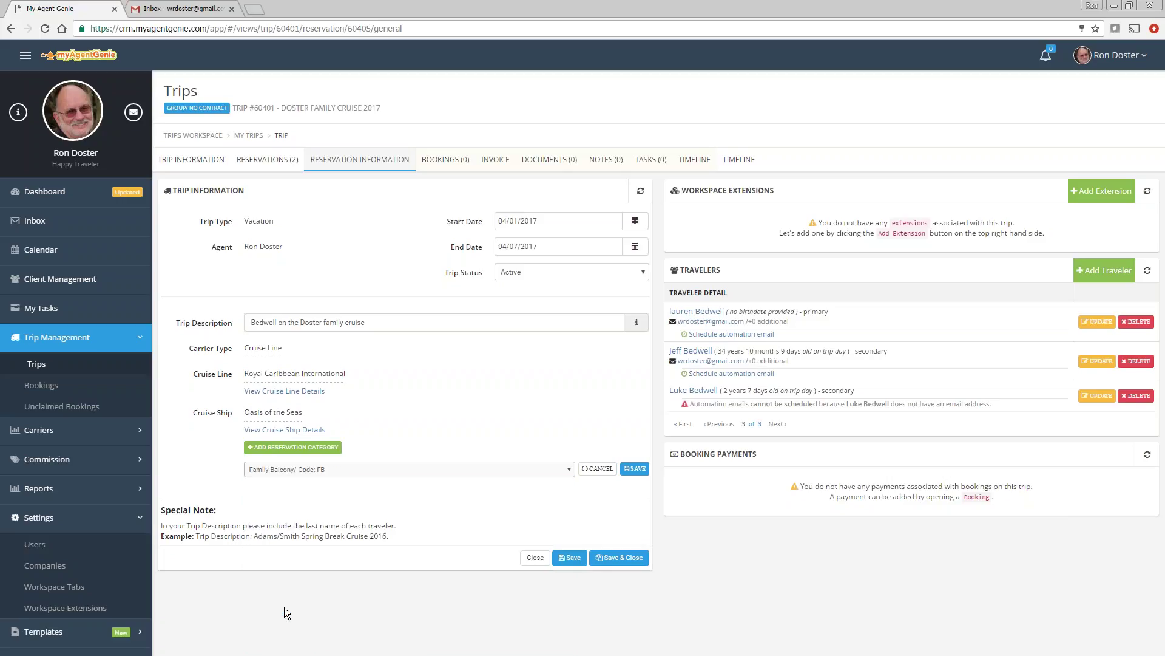
{"action": "left_click", "coordinate": [635, 468]}
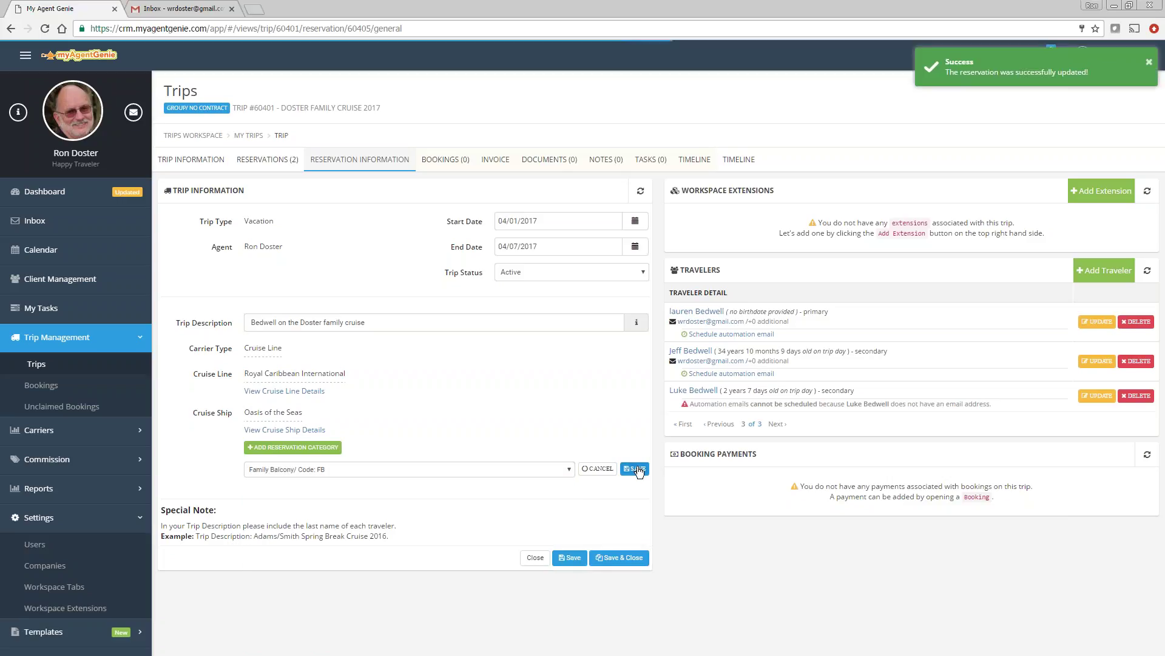
Step: Start a booking with a booking number, date 01/10/2017 and tour operator Royal Carribean
{"action": "left_click", "coordinate": [442, 158]}
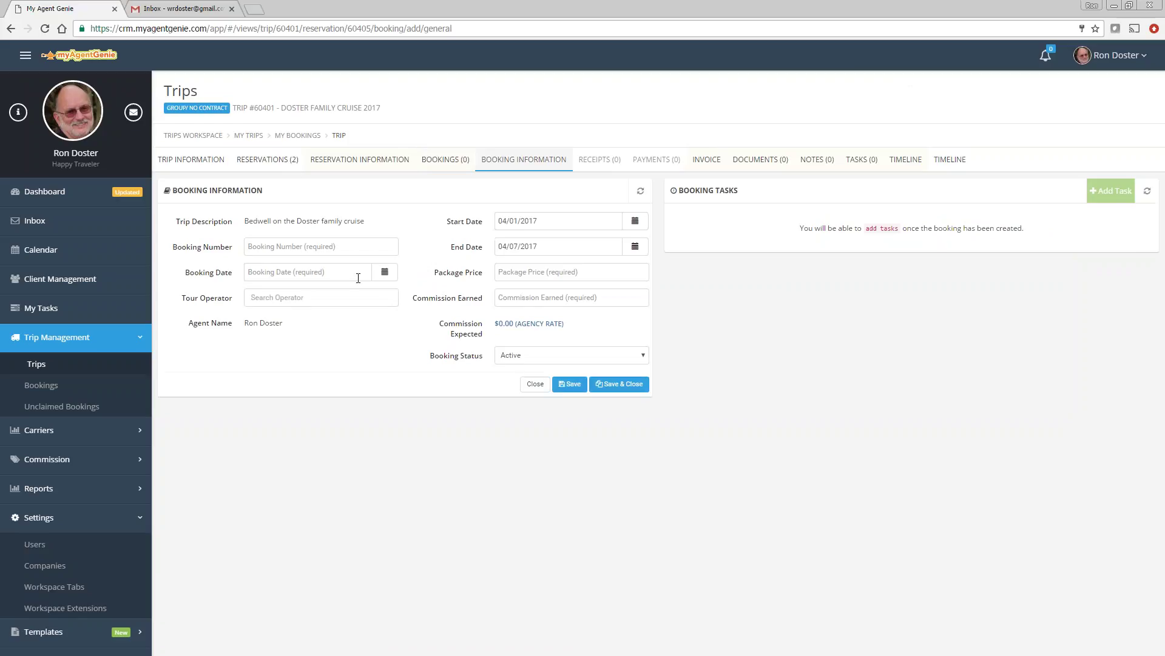
{"action": "left_click", "coordinate": [299, 244]}
{"action": "type", "text": "R1234-2"}
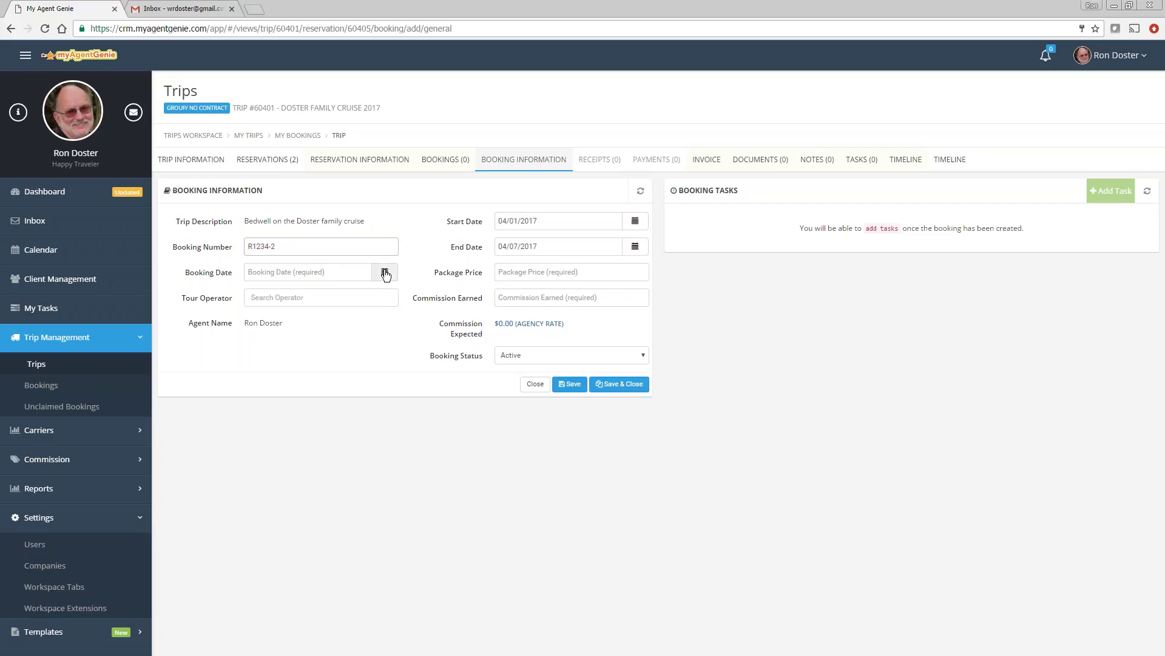
{"action": "left_click", "coordinate": [384, 271]}
{"action": "left_click", "coordinate": [298, 373]}
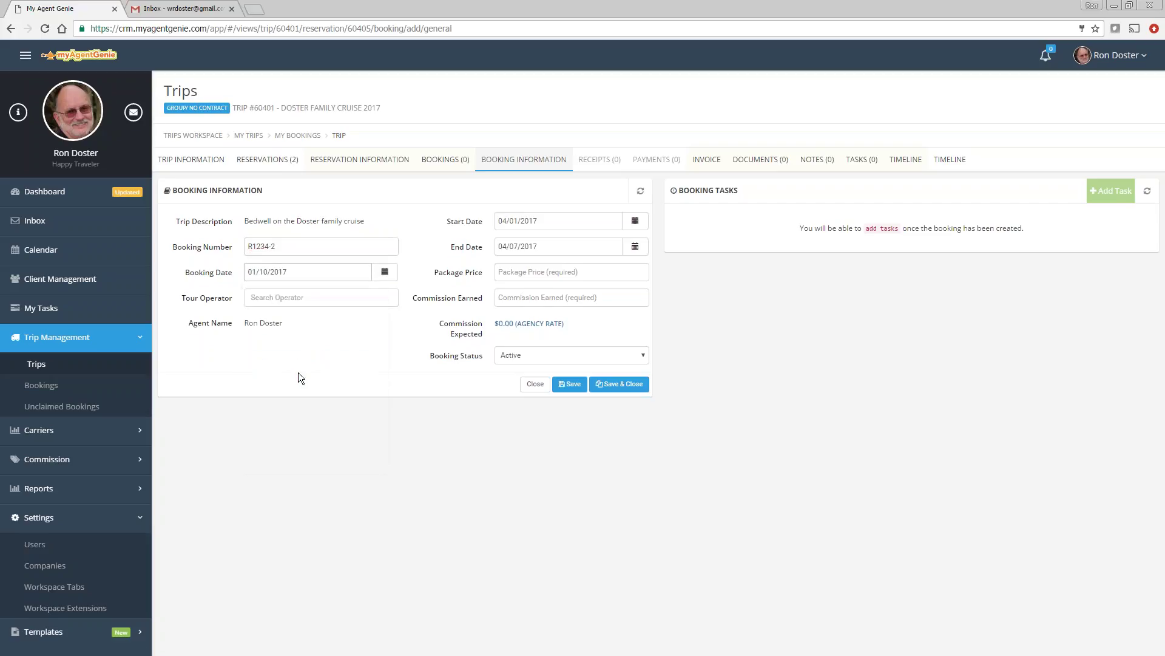
{"action": "left_click", "coordinate": [279, 297]}
{"action": "type", "text": "royal"}
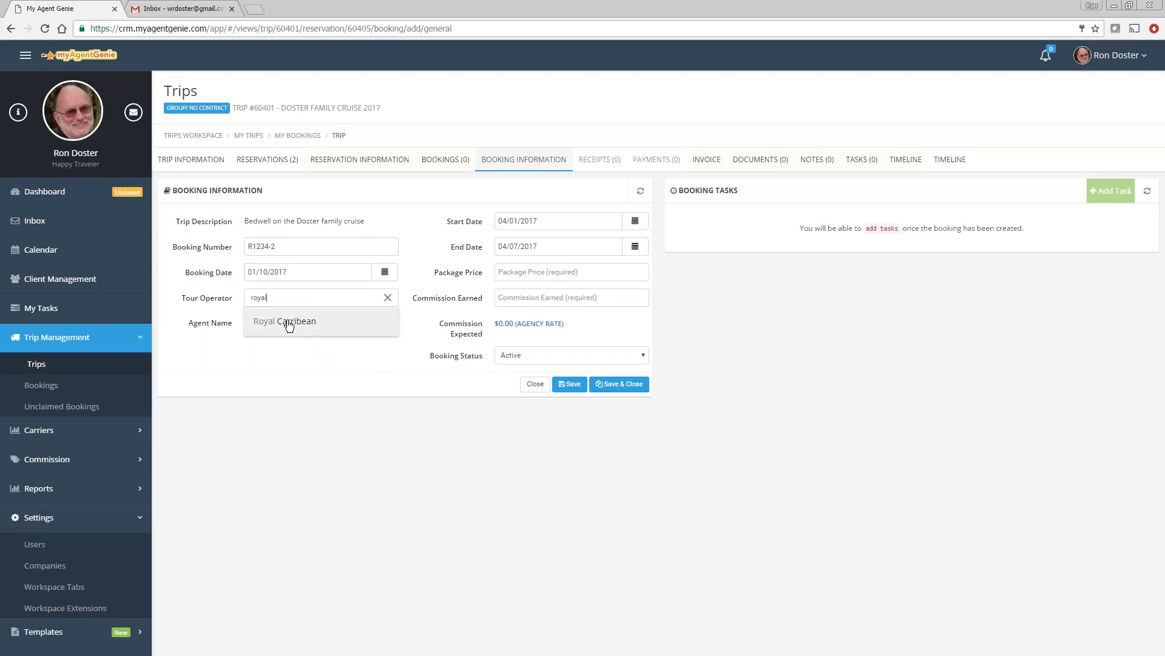
{"action": "left_click", "coordinate": [289, 320]}
Step: Enter $4,000 package price and $500 commission, save, and show the trip's reservations
{"action": "left_click", "coordinate": [520, 274]}
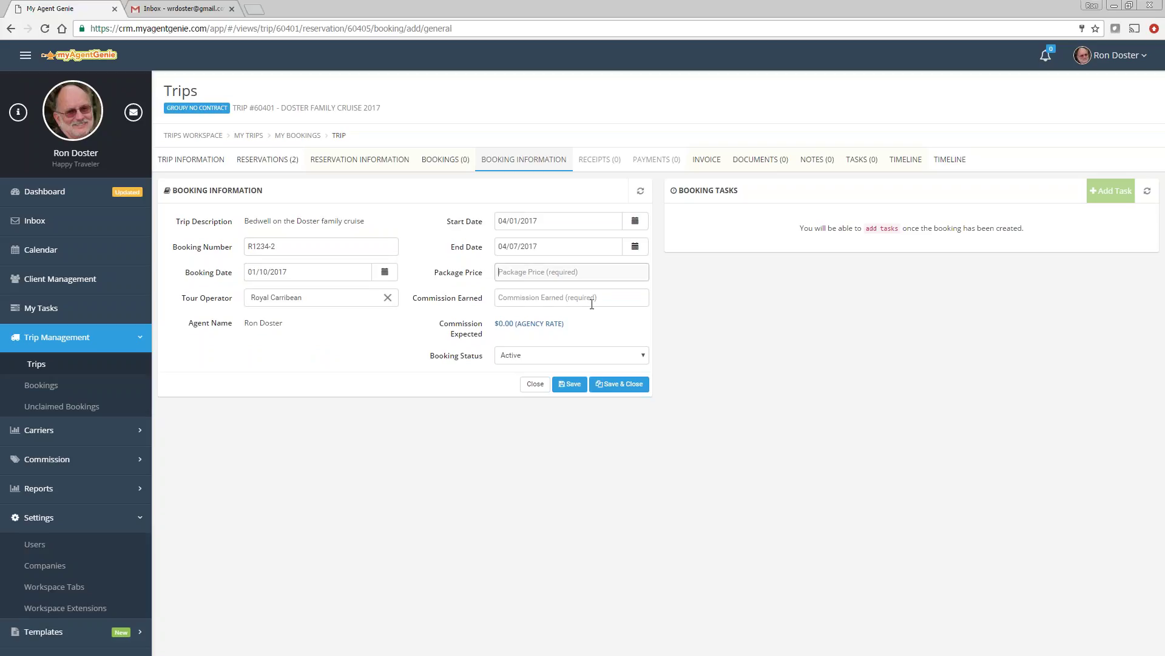
{"action": "type", "text": "4,000"}
{"action": "key", "text": "Tab"}
{"action": "type", "text": "5"}
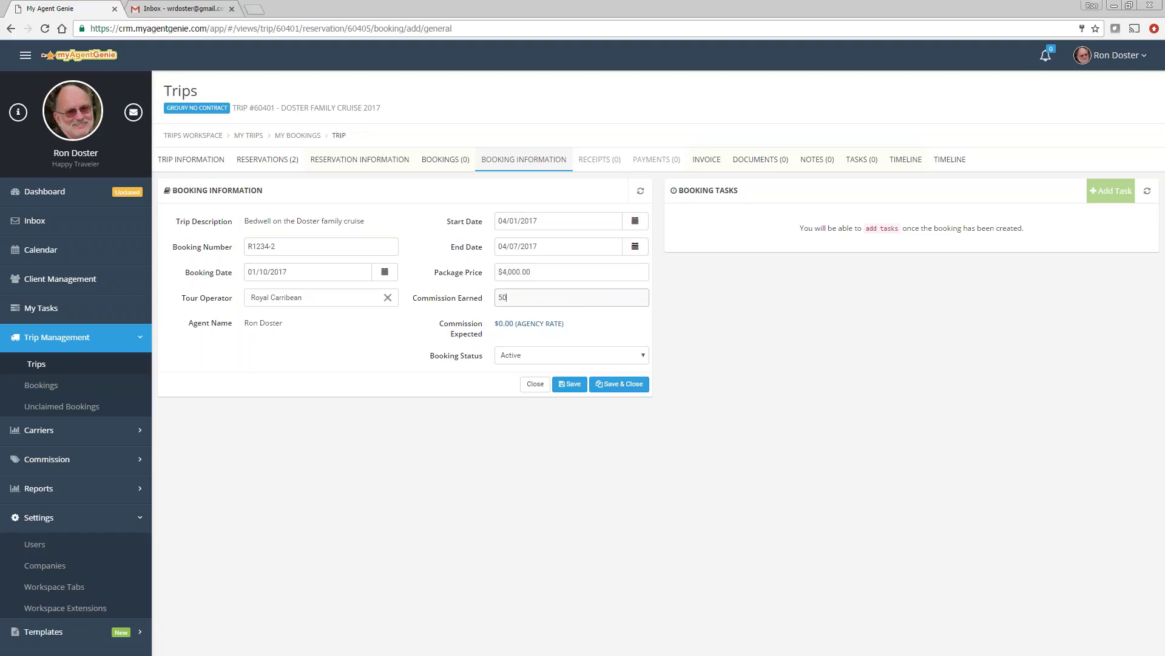
{"action": "type", "text": "00"}
{"action": "left_click", "coordinate": [570, 383]}
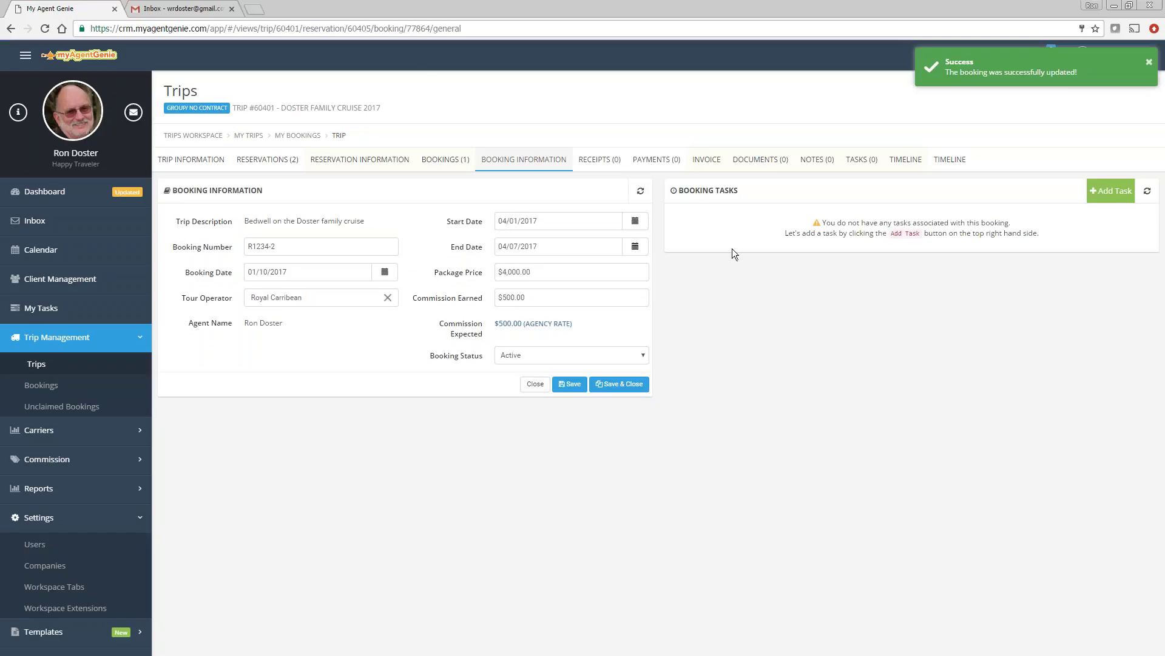
{"action": "left_click", "coordinate": [264, 161]}
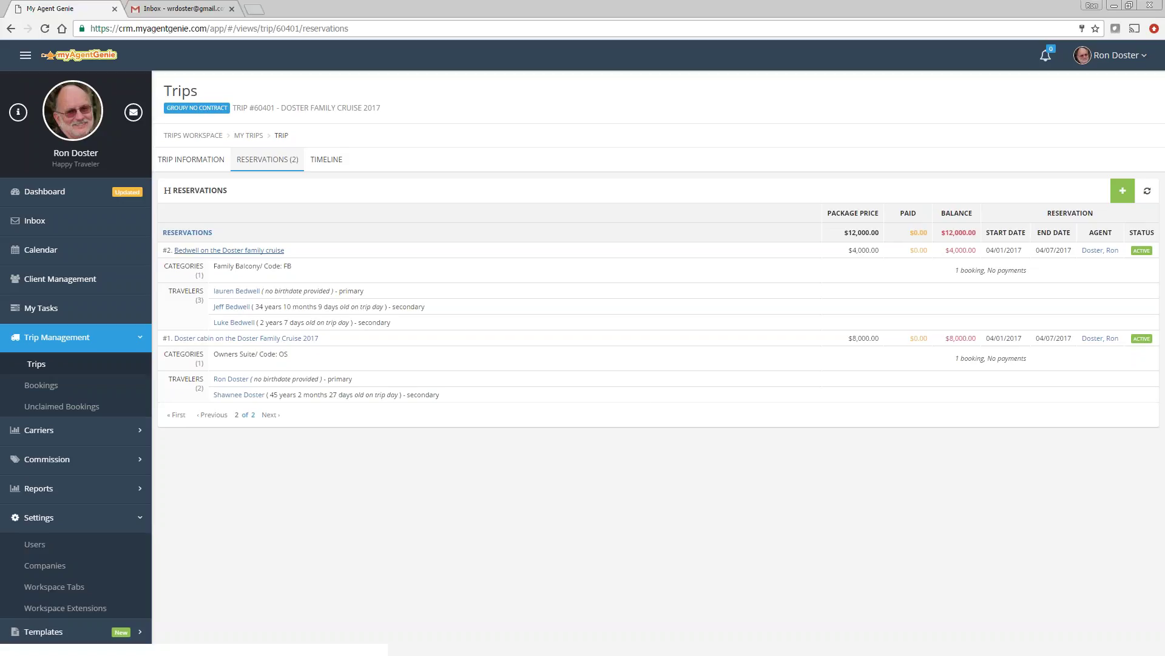
Step: Open reservation #2 and view its single Royal Carribean booking
{"action": "left_click", "coordinate": [209, 250]}
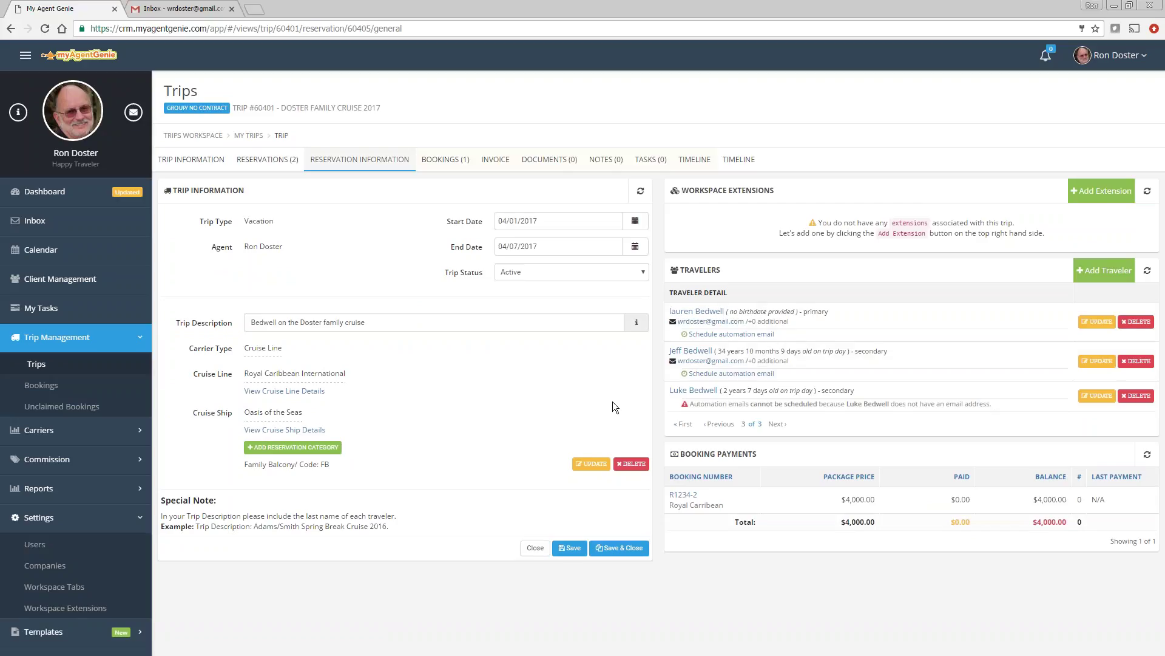
{"action": "left_click", "coordinate": [446, 160]}
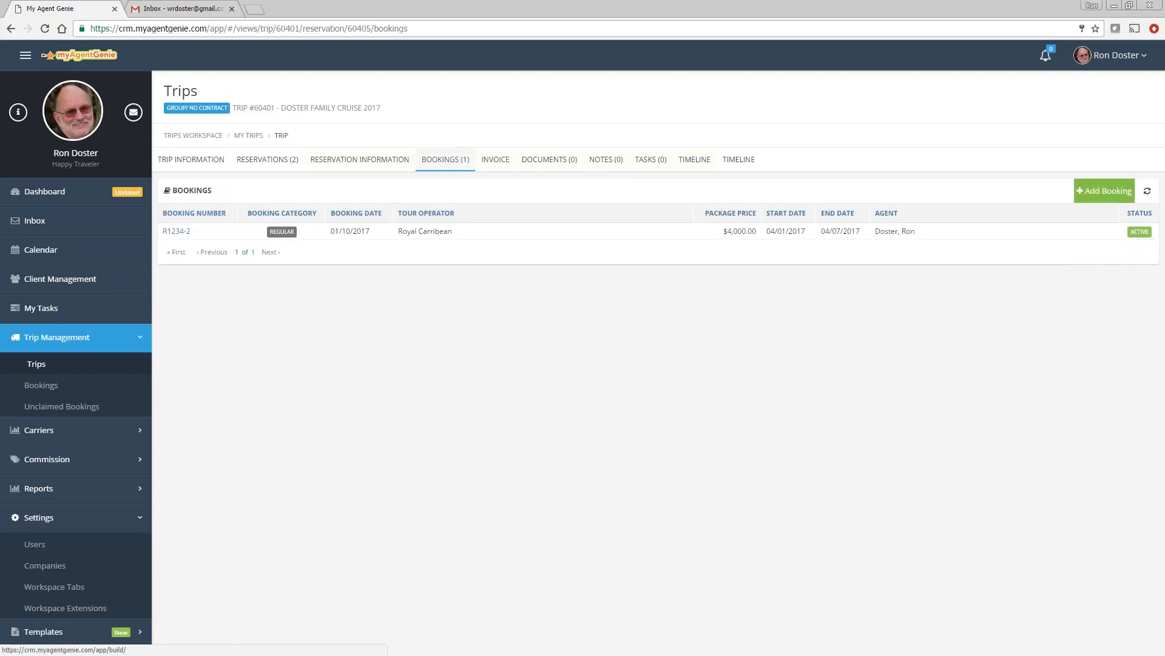
Step: Start another booking with a booking number and date 01/10/2017
{"action": "left_click", "coordinate": [1123, 194]}
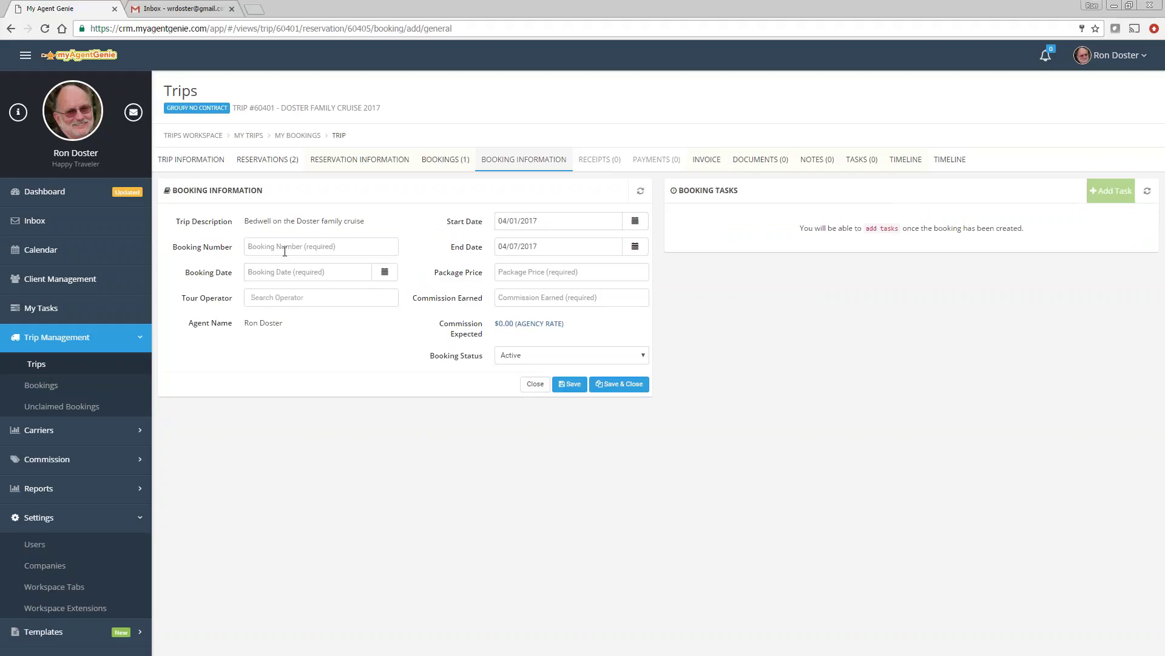
{"action": "left_click", "coordinate": [284, 251]}
{"action": "type", "text": "1"}
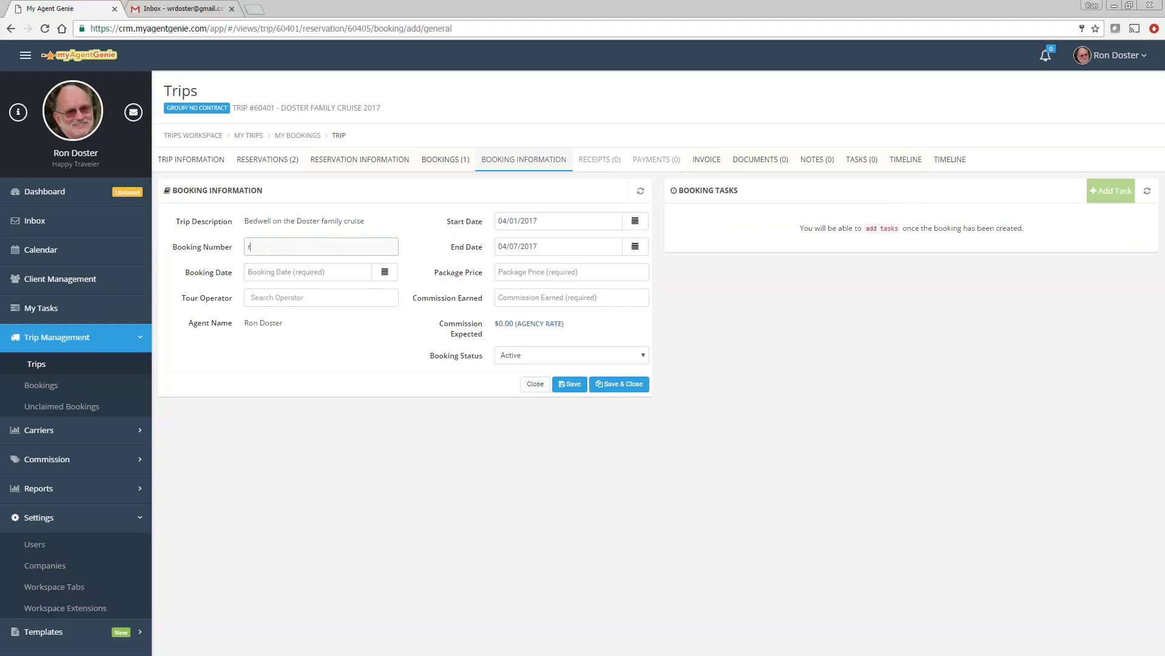
{"action": "type", "text": "789012"}
{"action": "left_click", "coordinate": [384, 272]}
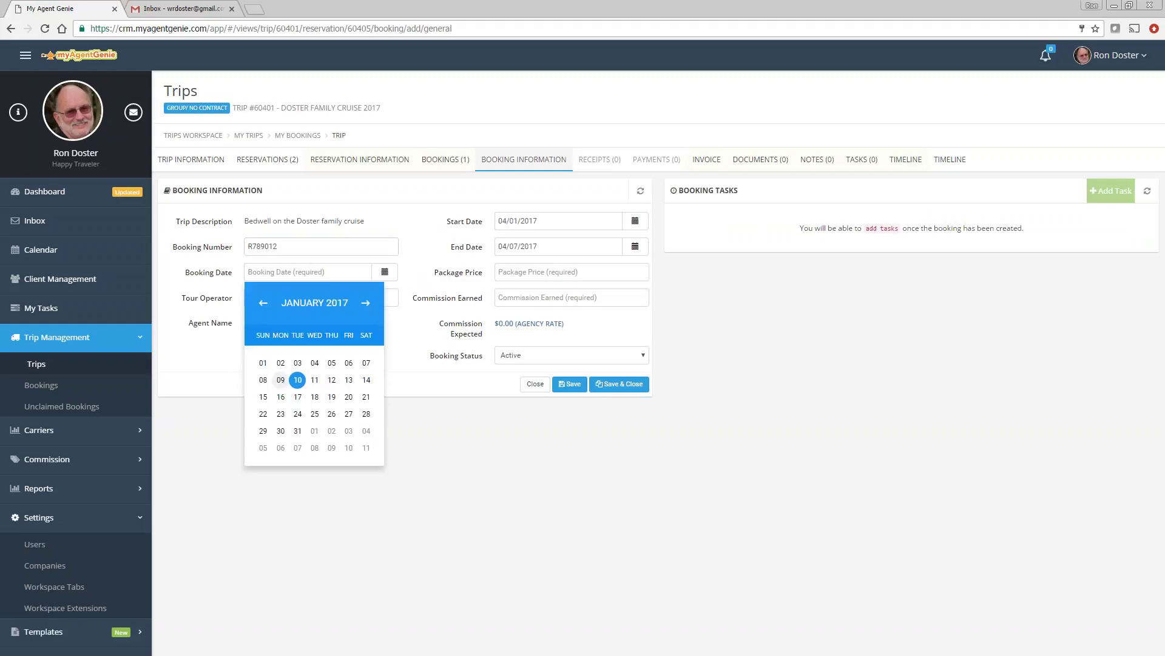
{"action": "left_click", "coordinate": [297, 381]}
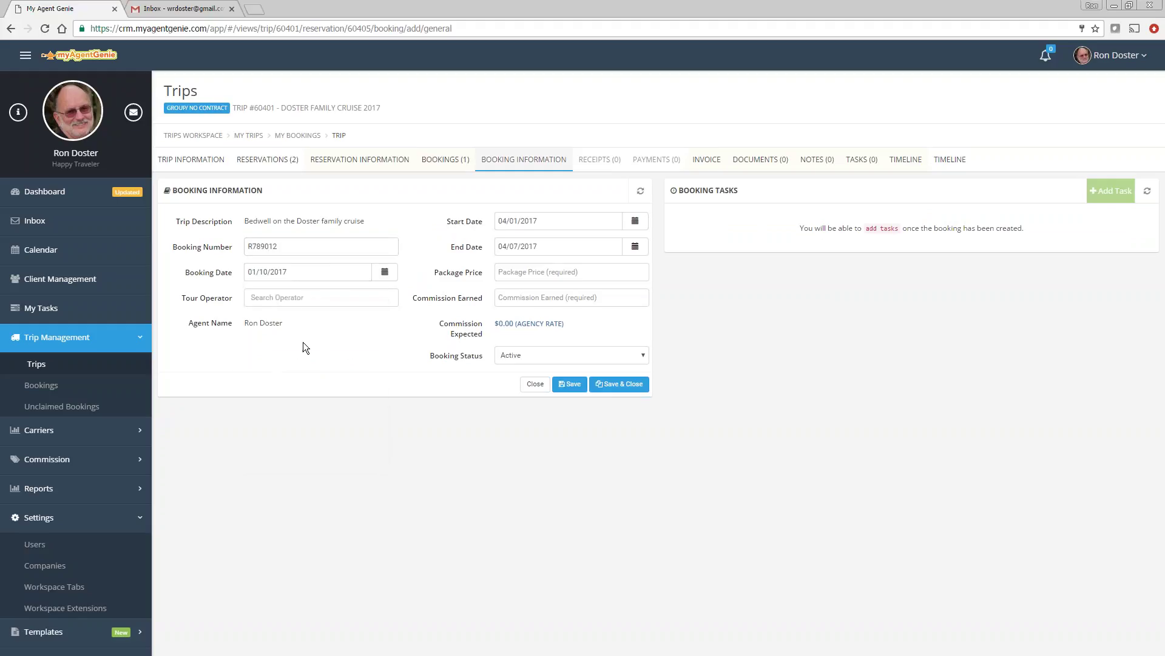
Step: Search for tour operator 'Shore', find no match, and expand Carriers in the sidebar
{"action": "left_click", "coordinate": [287, 295]}
{"action": "type", "text": "shore"}
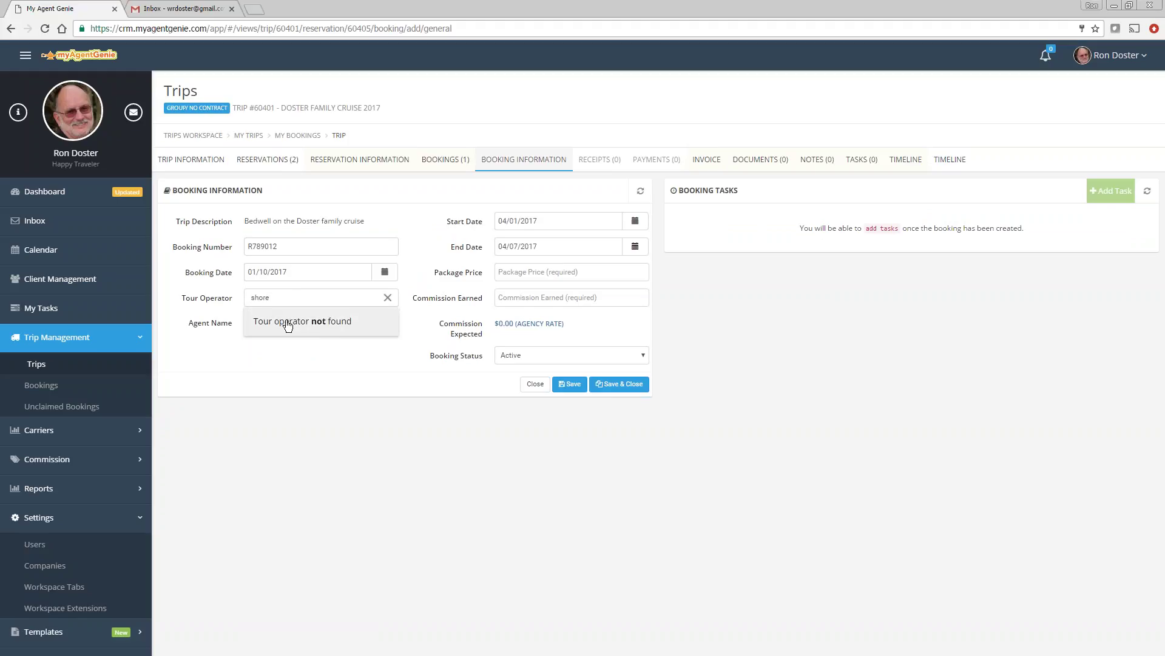
{"action": "left_click", "coordinate": [288, 326]}
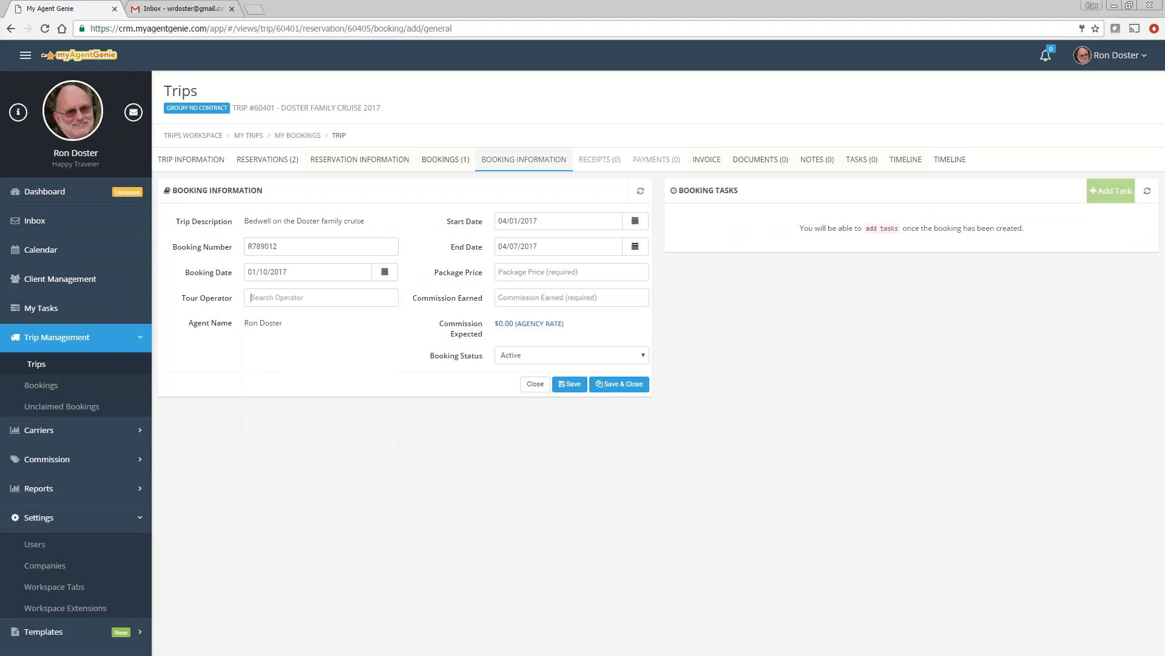
{"action": "type", "text": "Shore"}
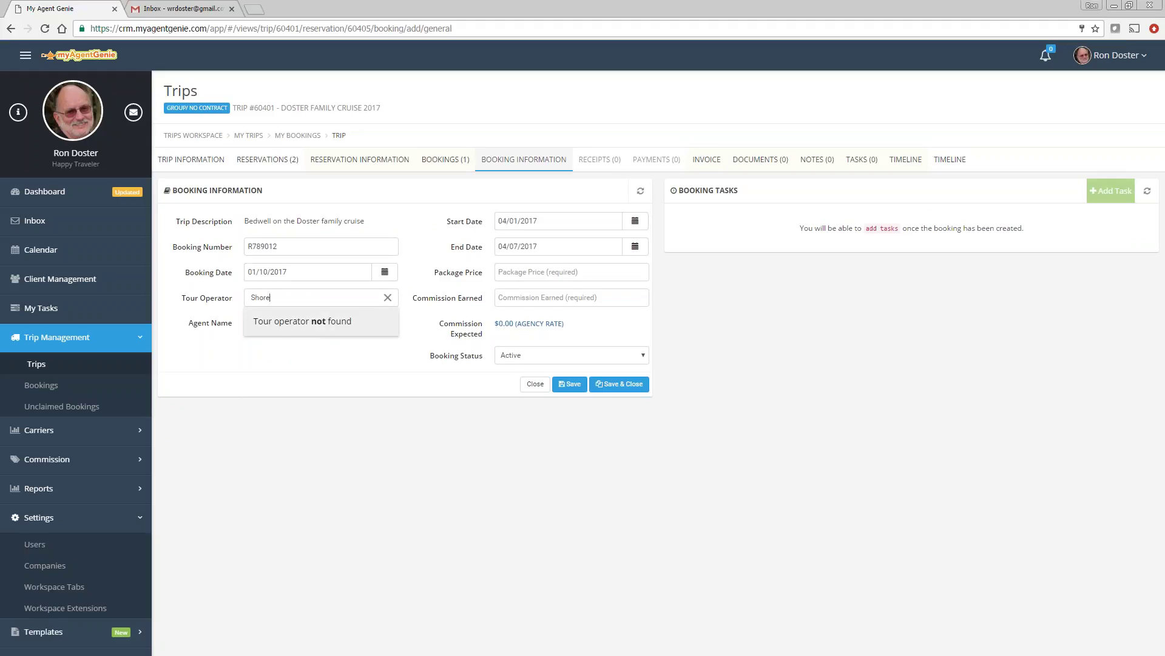
{"action": "left_click", "coordinate": [246, 364]}
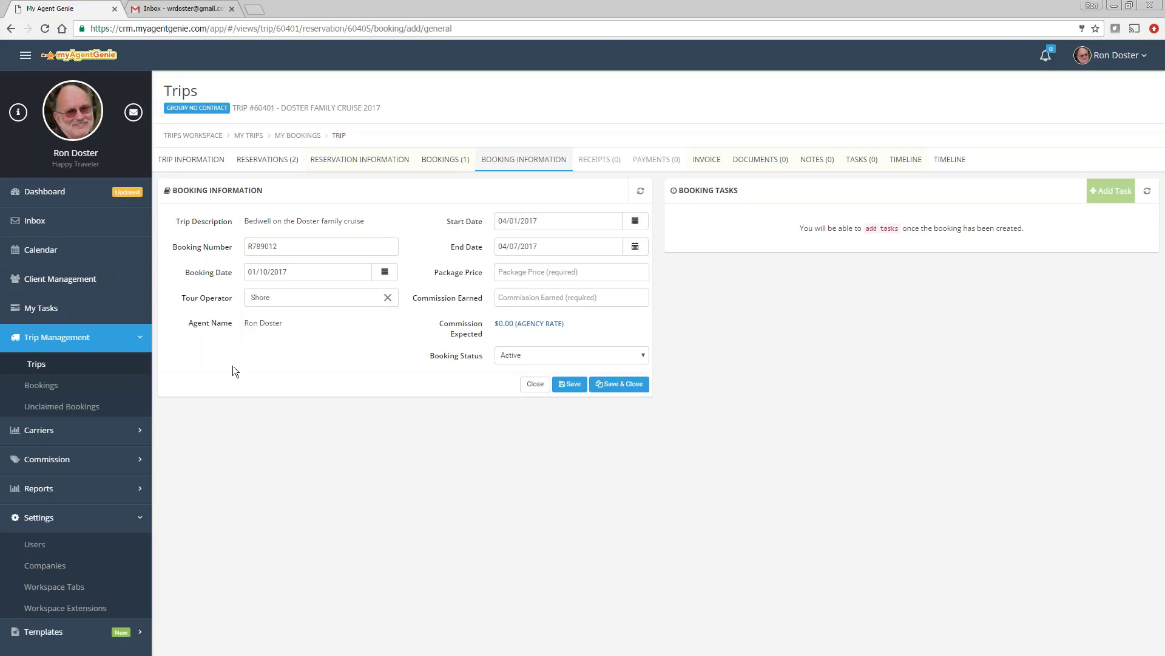
{"action": "left_click", "coordinate": [45, 430]}
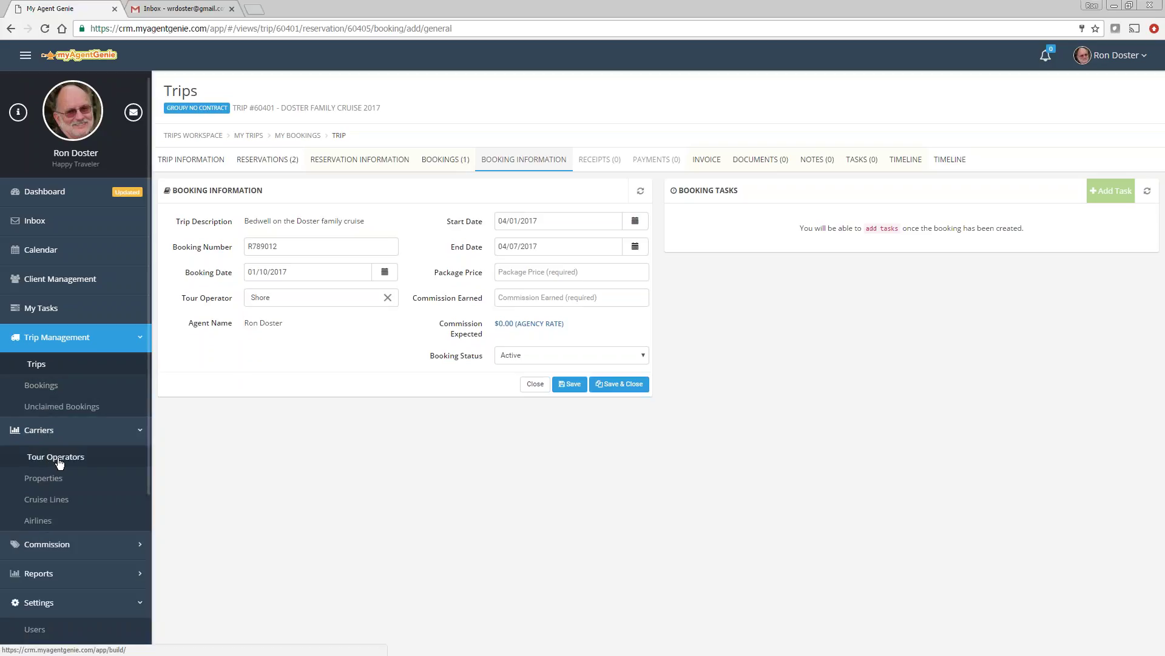
Step: Add a new tour operator named Shore Trips, then return to the Trips list
{"action": "left_click", "coordinate": [56, 457]}
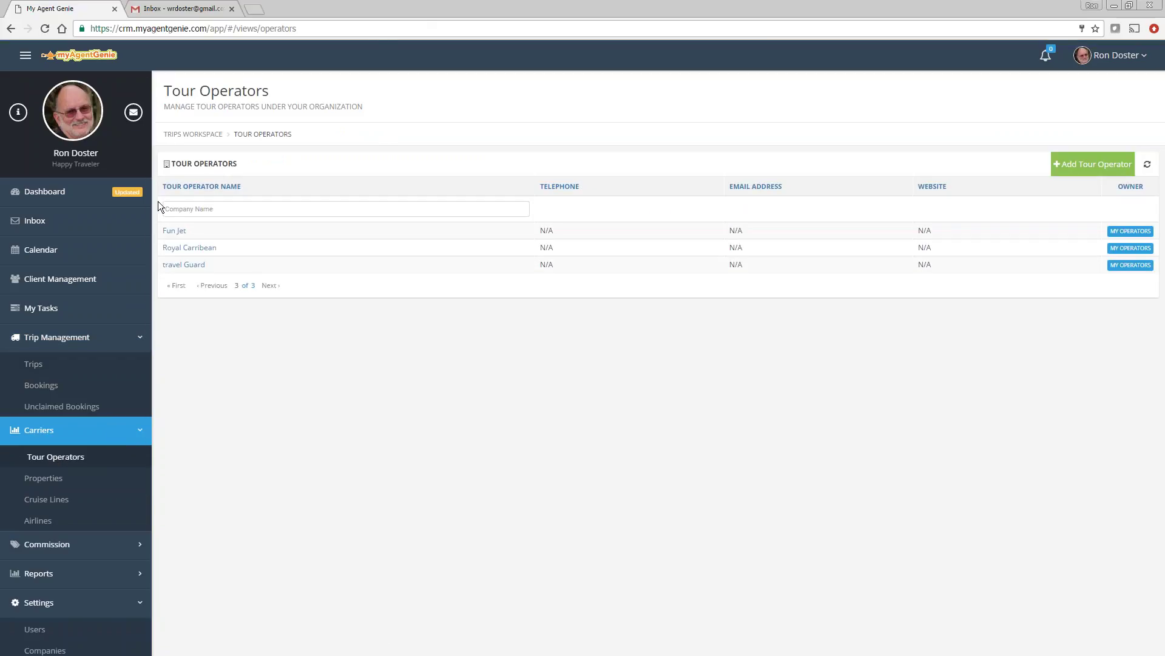
{"action": "left_click", "coordinate": [184, 210]}
{"action": "type", "text": "shore"}
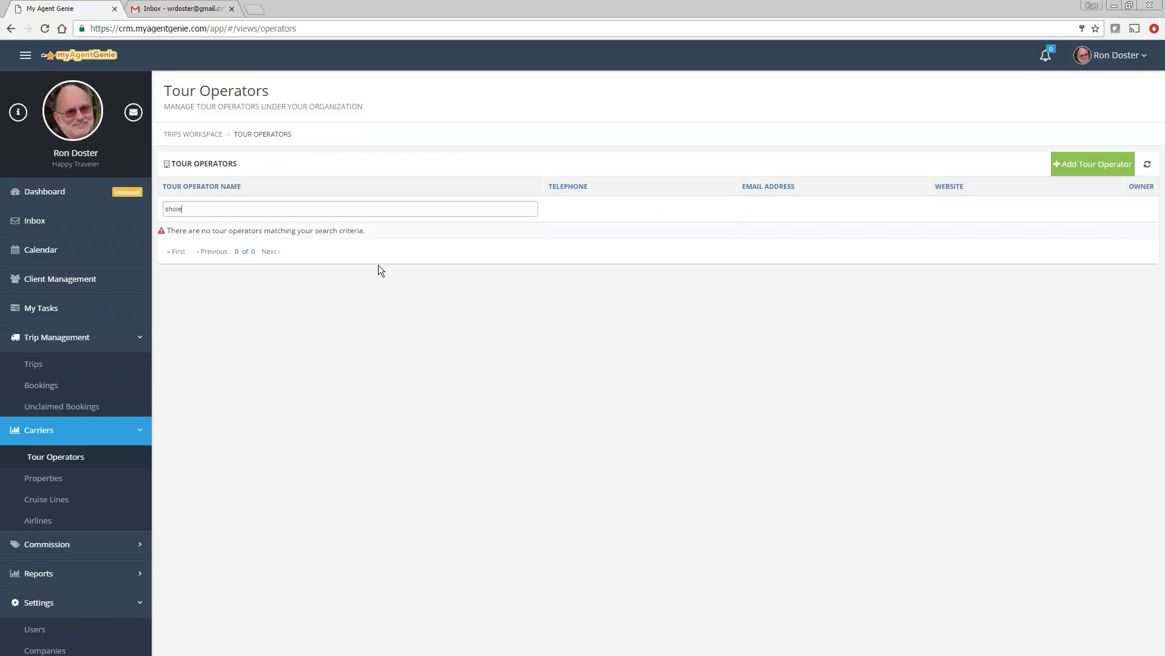
{"action": "left_click", "coordinate": [1099, 167]}
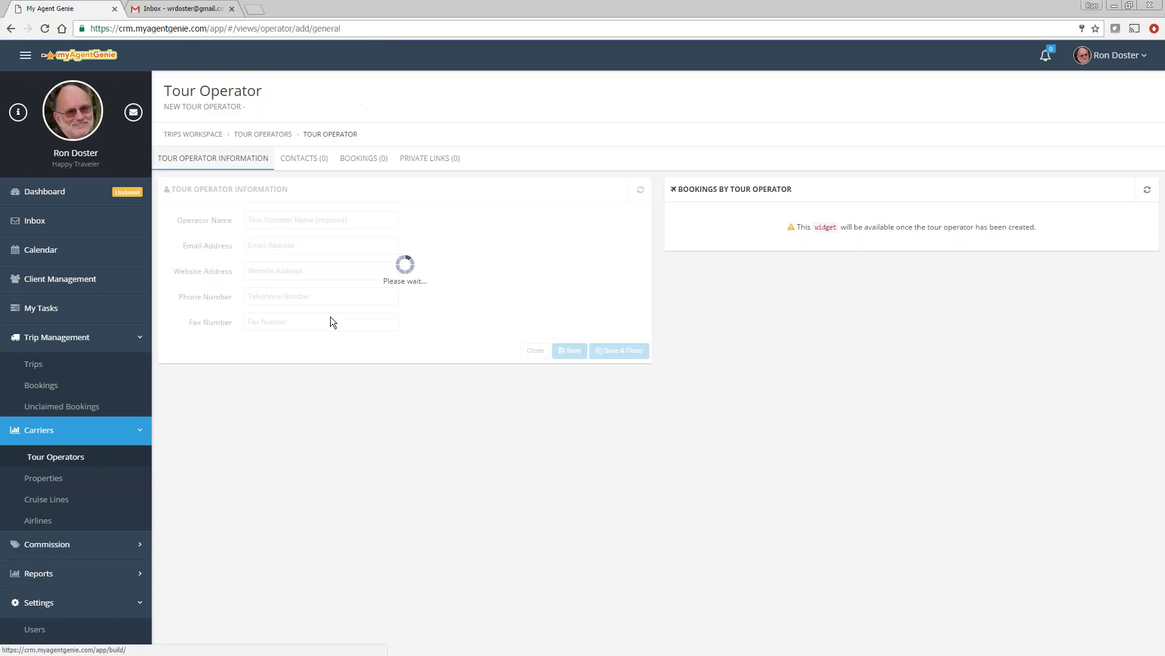
{"action": "left_click", "coordinate": [282, 220]}
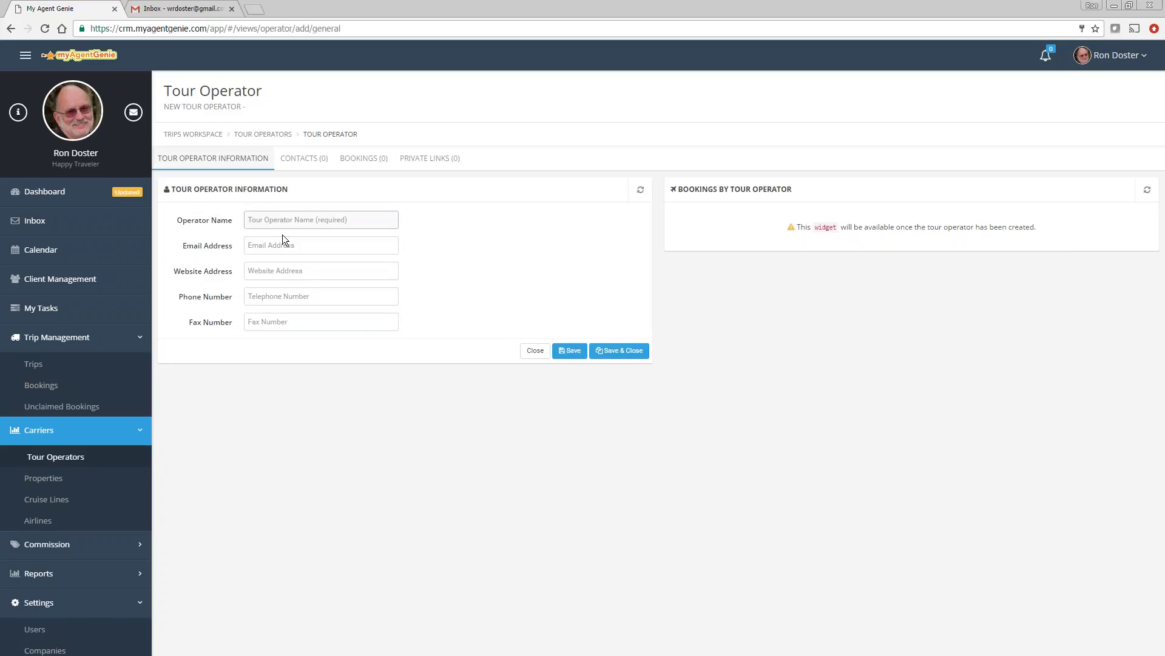
{"action": "type", "text": "Shore Trips"}
{"action": "left_click", "coordinate": [565, 354]}
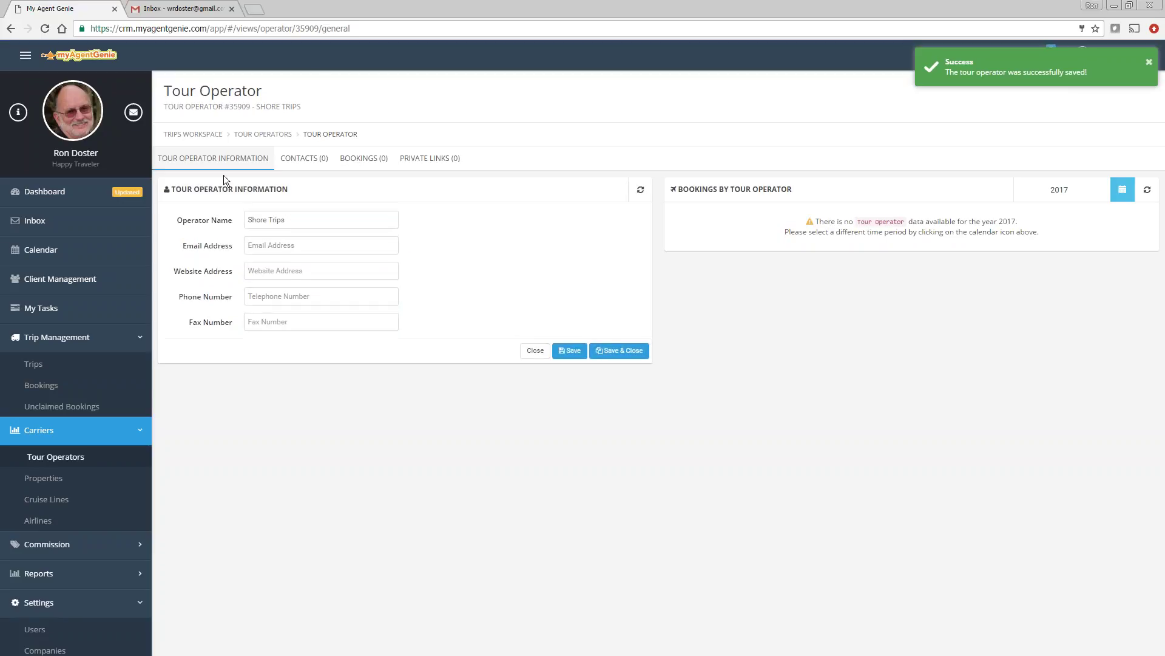
{"action": "left_click", "coordinate": [35, 364]}
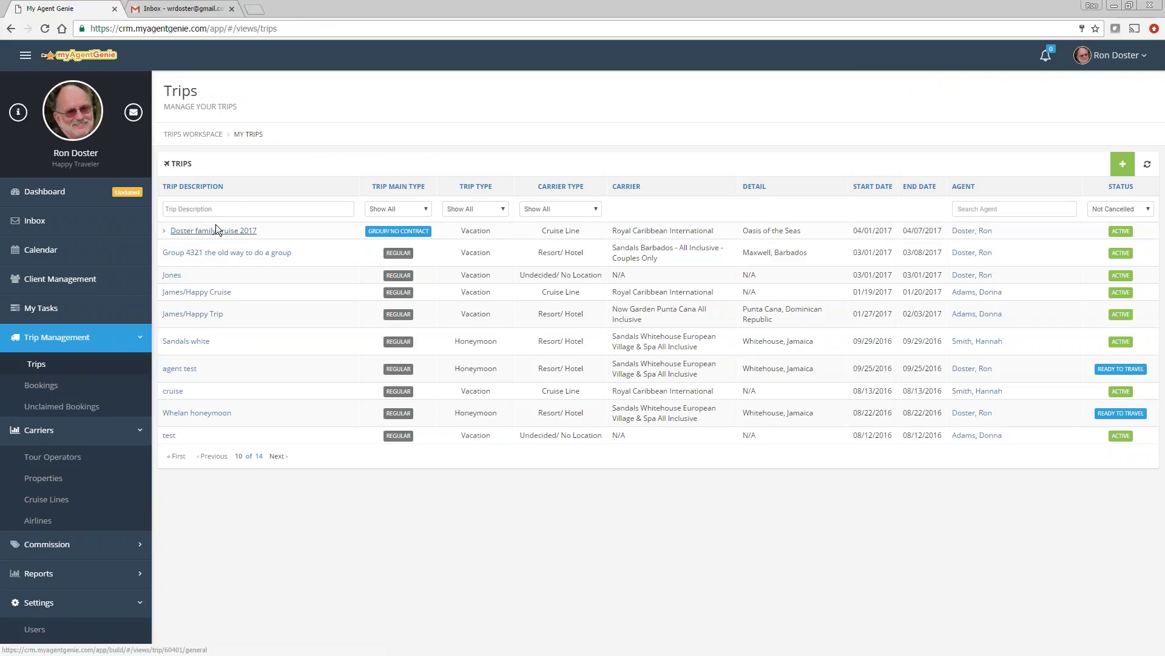
Step: Reopen reservation #2 on the cruise trip and show its single R1234-2 Royal Carribean booking
{"action": "left_click", "coordinate": [165, 231]}
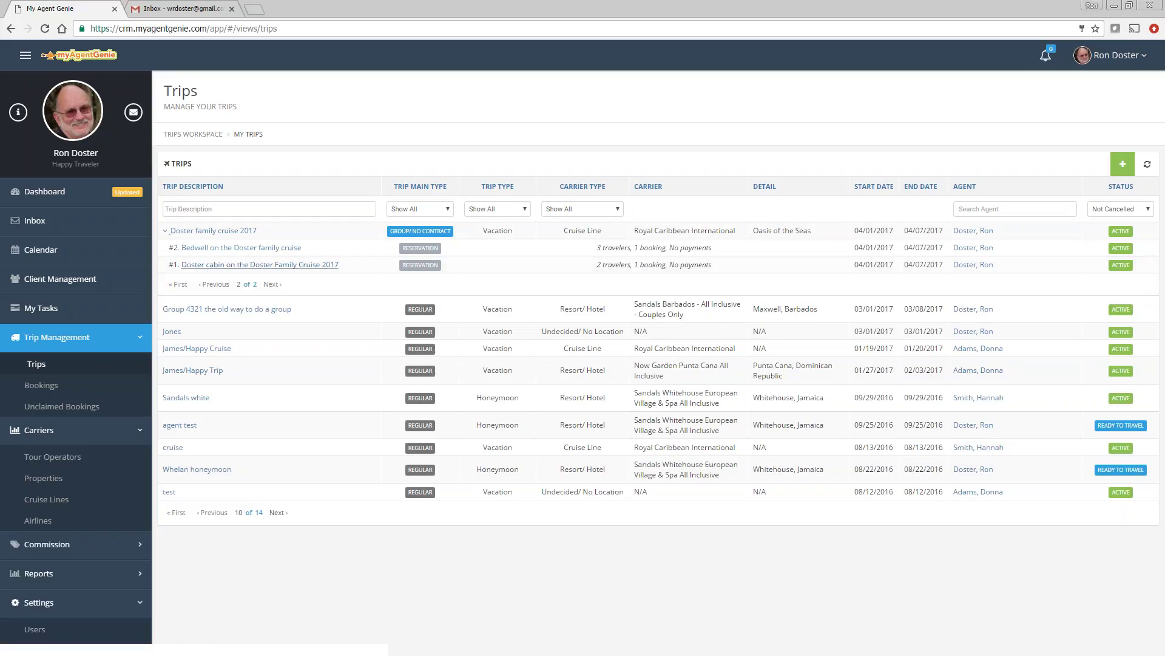
{"action": "left_click", "coordinate": [202, 249]}
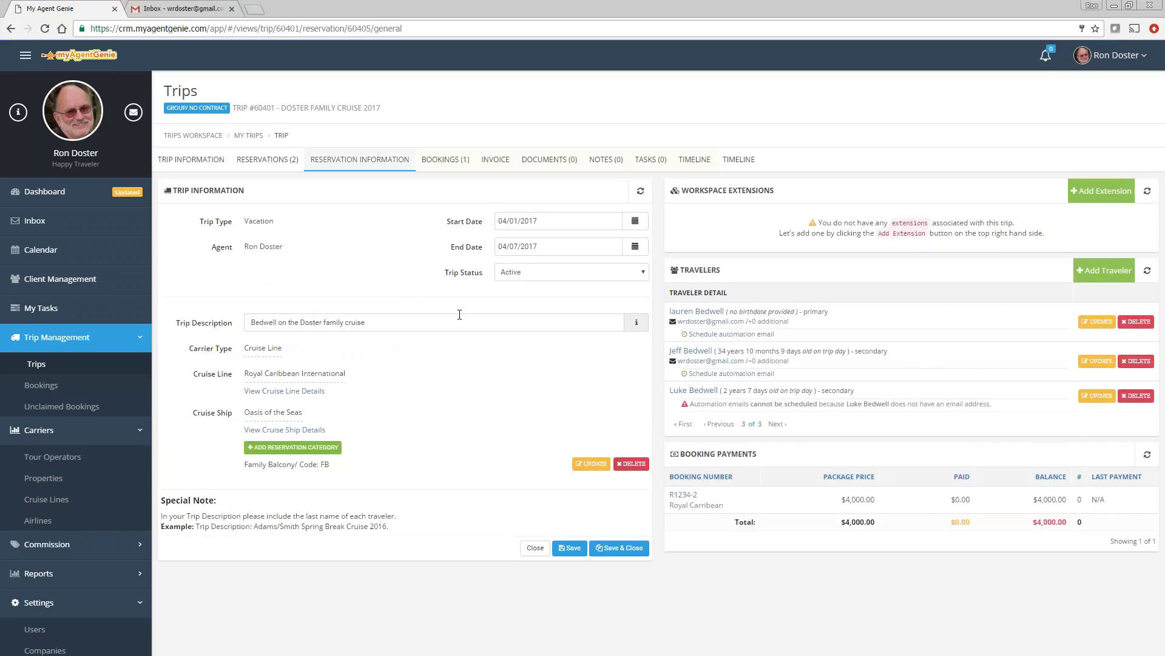
{"action": "left_click", "coordinate": [445, 159]}
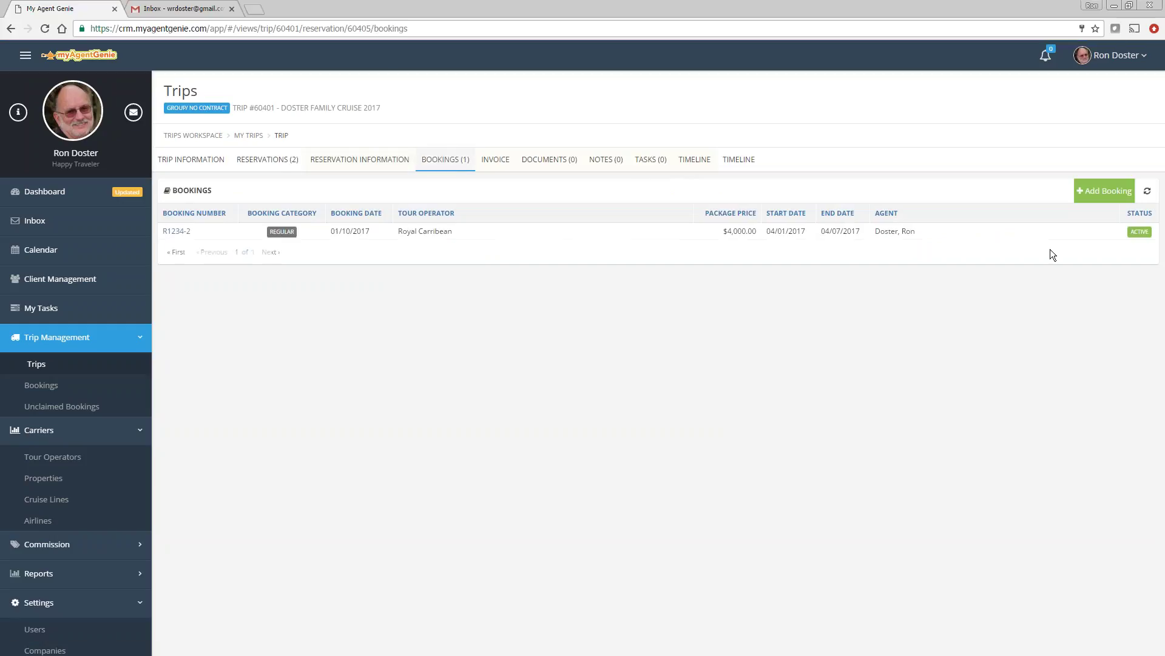
Step: Start a new booking numbered R5623, dated January 10, 2017
{"action": "left_click", "coordinate": [1101, 196]}
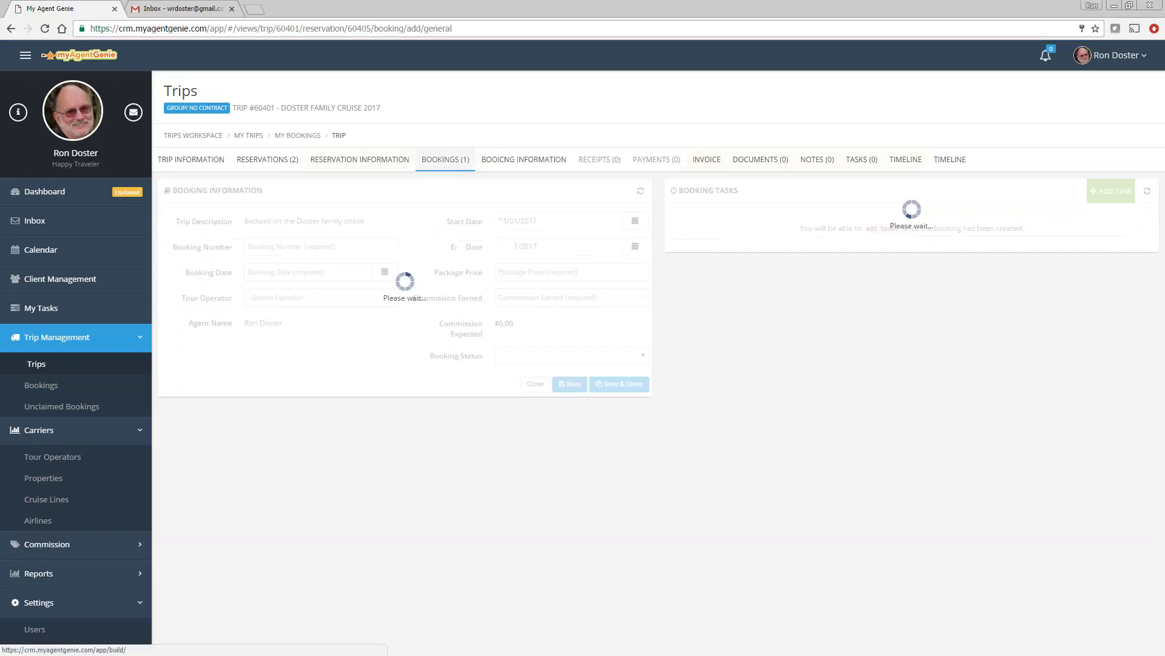
{"action": "left_click", "coordinate": [288, 248]}
{"action": "type", "text": "R1234"}
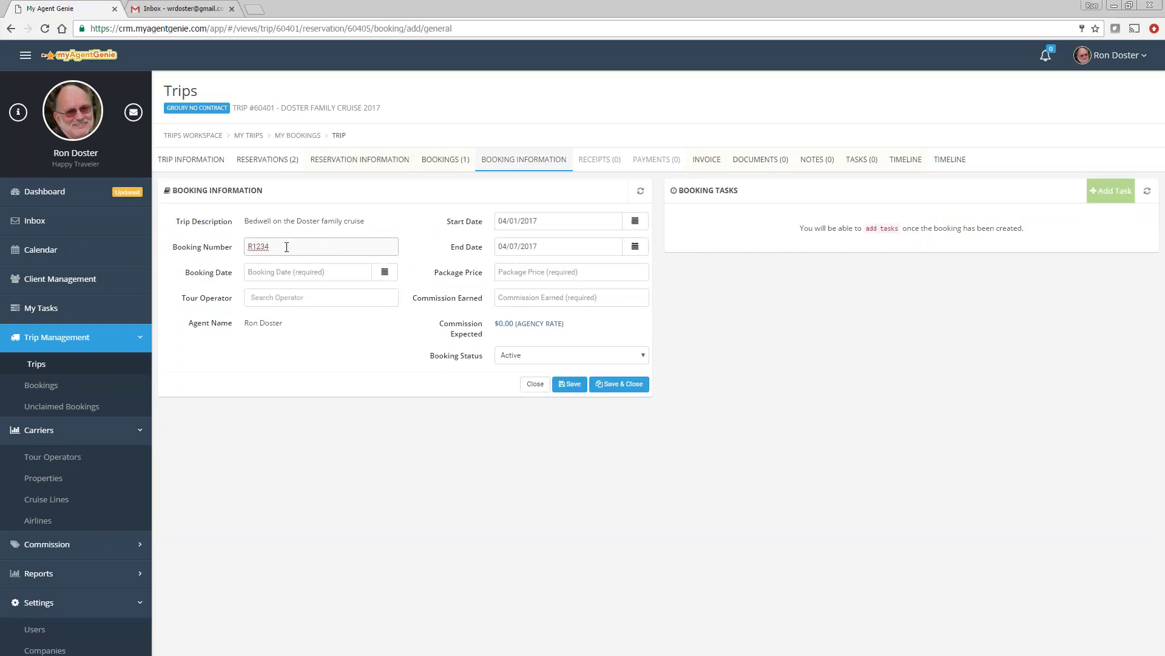
{"action": "key", "text": "BackSpace"}
{"action": "key", "text": "BackSpace"}
{"action": "key", "text": "BackSpace"}
{"action": "key", "text": "BackSpace"}
{"action": "key", "text": "BackSpace"}
{"action": "type", "text": "R5623"}
{"action": "left_click", "coordinate": [385, 272]}
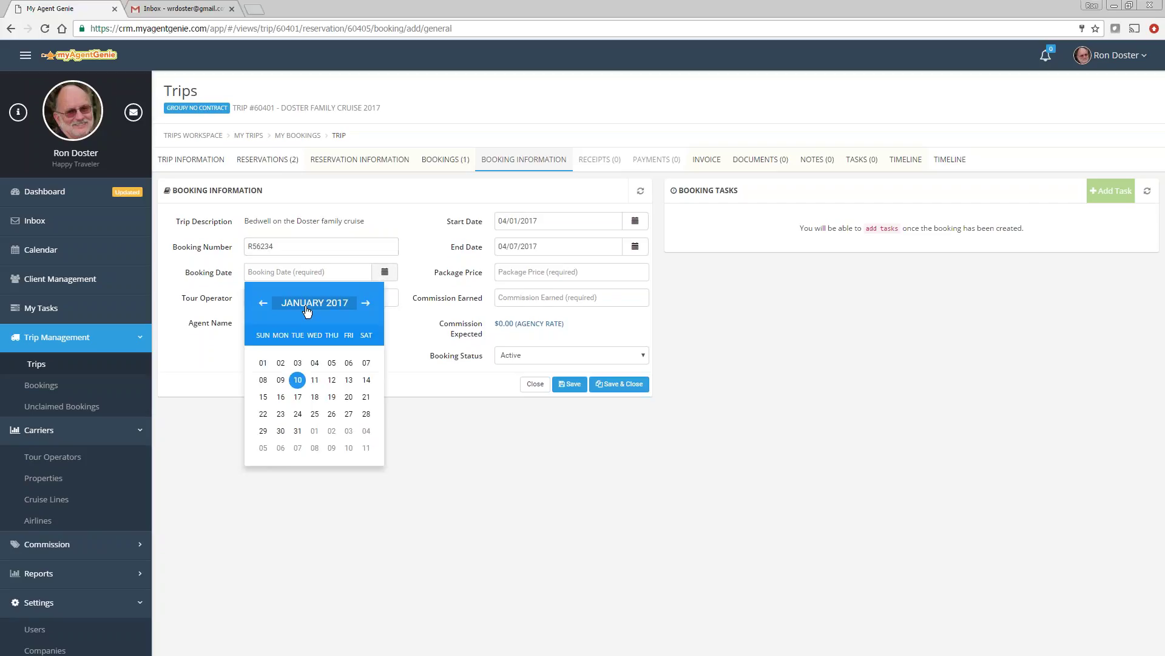
{"action": "left_click", "coordinate": [298, 384]}
Step: Set Shore Trips as tour operator, $600 price and $75 commission, save, and return to reservation details
{"action": "left_click", "coordinate": [279, 297]}
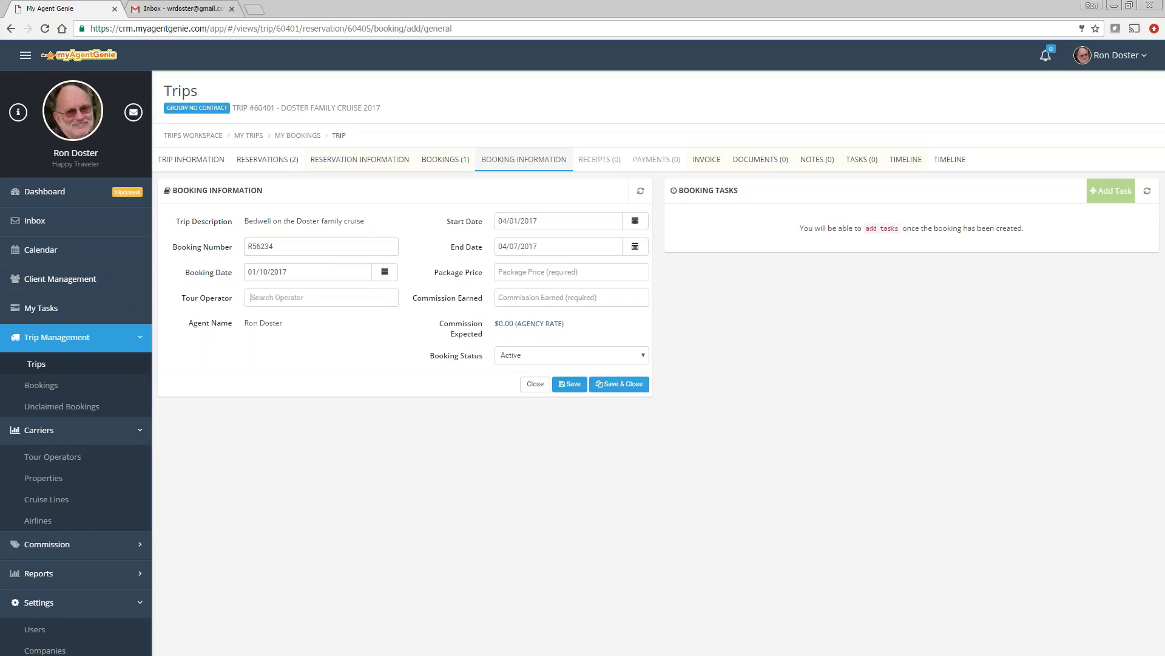
{"action": "type", "text": "shore"}
{"action": "left_click", "coordinate": [298, 331]}
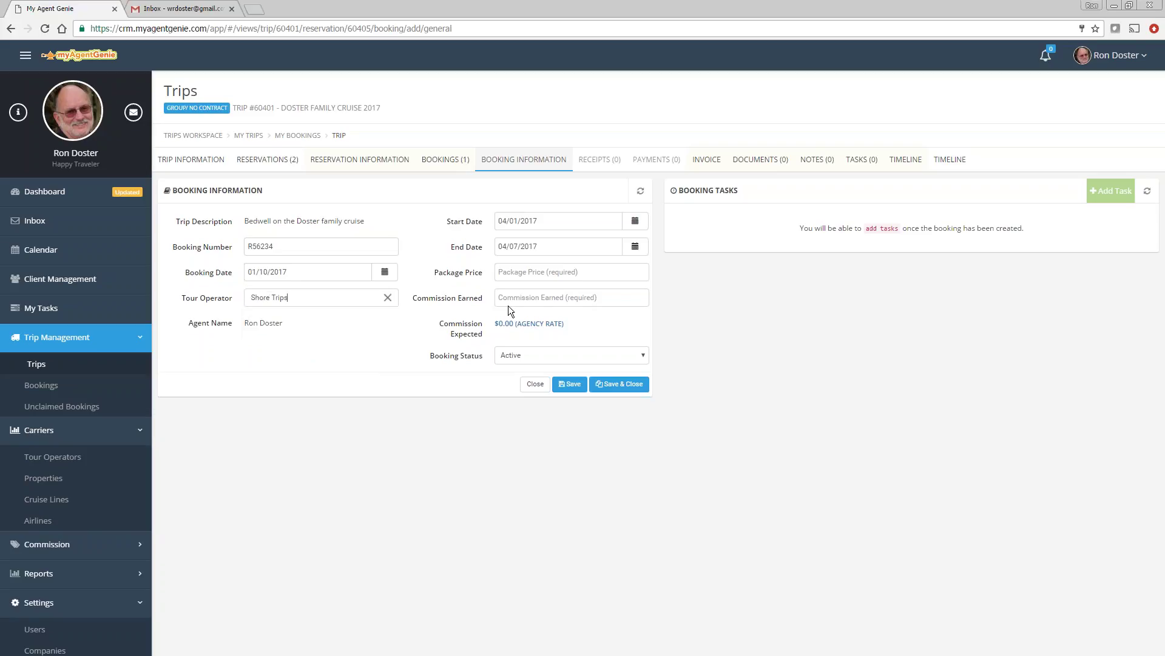
{"action": "left_click", "coordinate": [529, 276]}
{"action": "type", "text": "600"}
{"action": "left_click", "coordinate": [530, 297]}
{"action": "type", "text": "75"}
{"action": "left_click", "coordinate": [570, 384]}
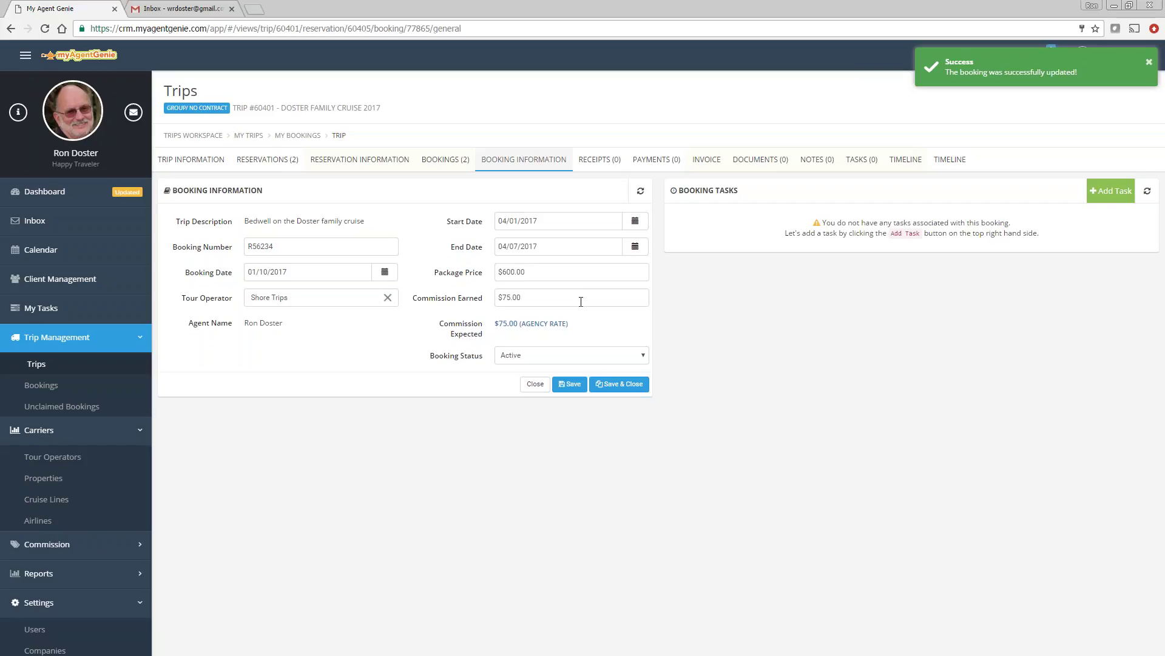
{"action": "left_click", "coordinate": [447, 163]}
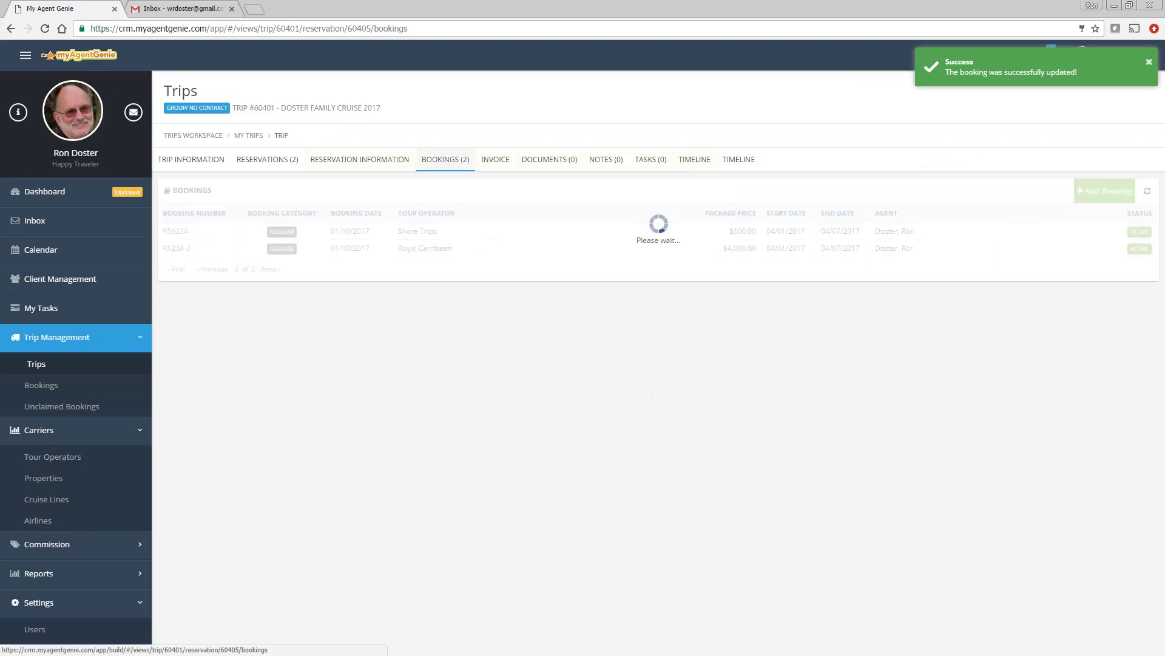
{"action": "left_click", "coordinate": [351, 159]}
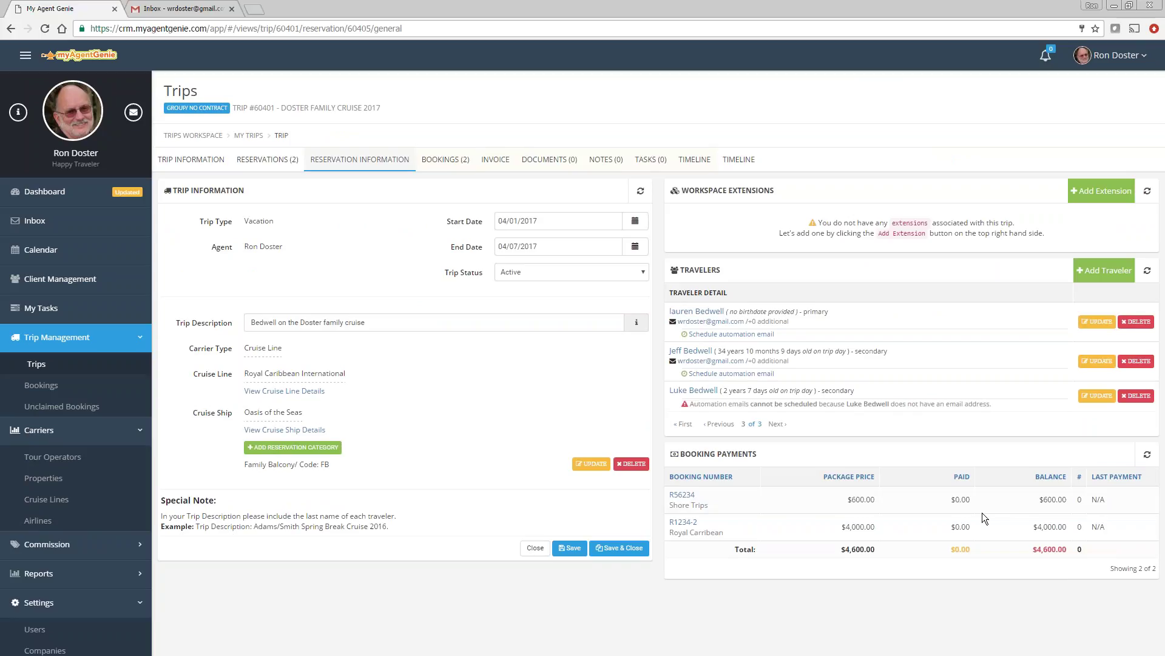
Step: Email the reservation's $4,600.00 invoice to the primary traveler, then go back to the Reservations list
{"action": "left_click", "coordinate": [494, 164]}
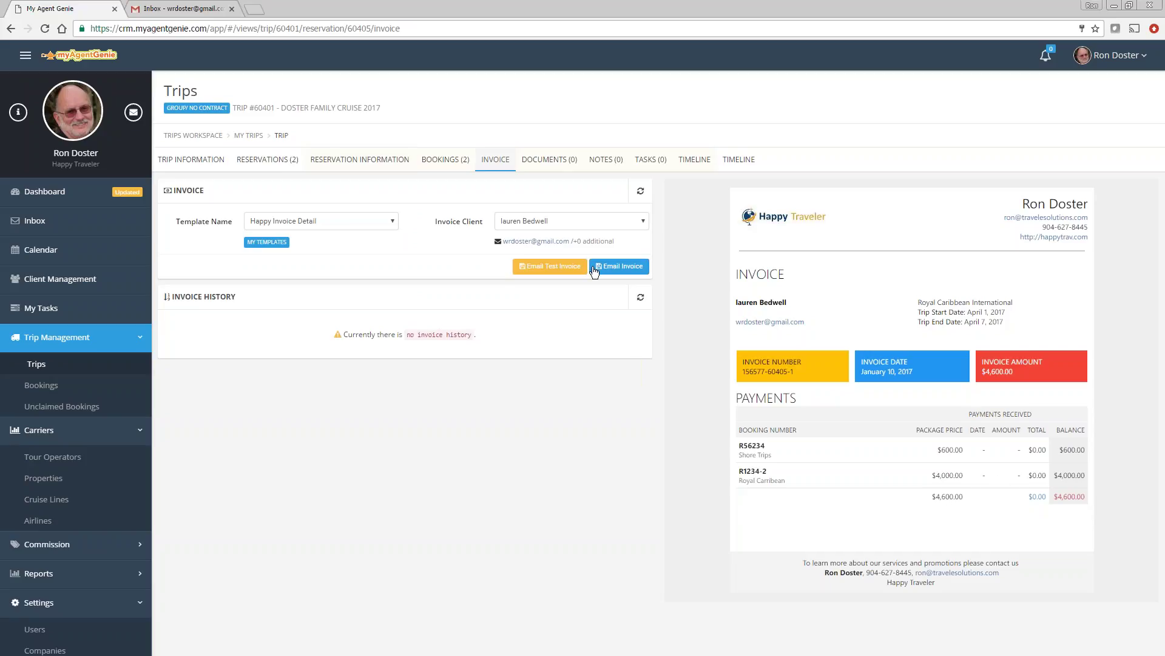
{"action": "left_click", "coordinate": [620, 267]}
{"action": "left_click", "coordinate": [723, 416]}
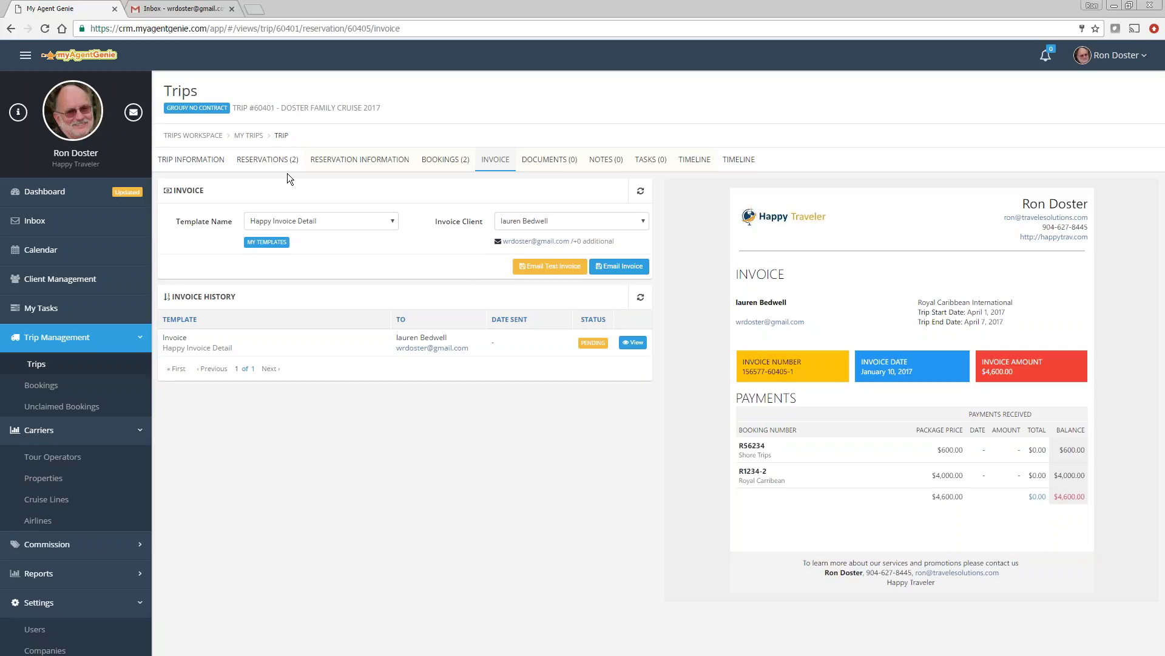
{"action": "left_click", "coordinate": [269, 159]}
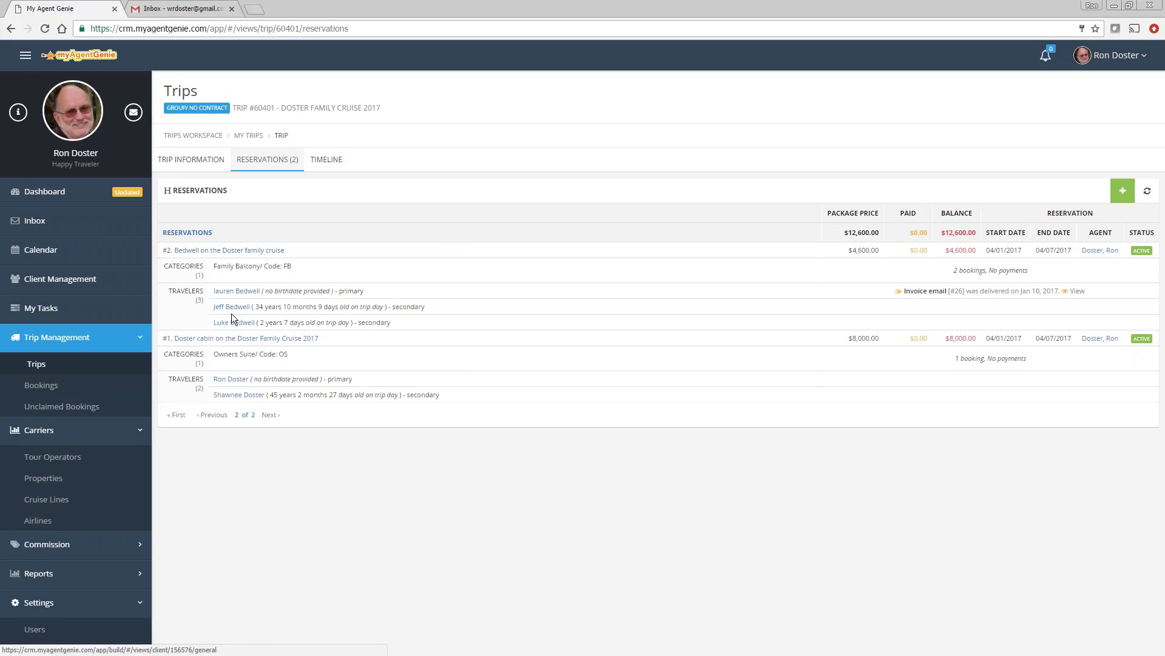
Step: Open reservation #1, the owners-suite cabin, to view its details
{"action": "left_click", "coordinate": [252, 342]}
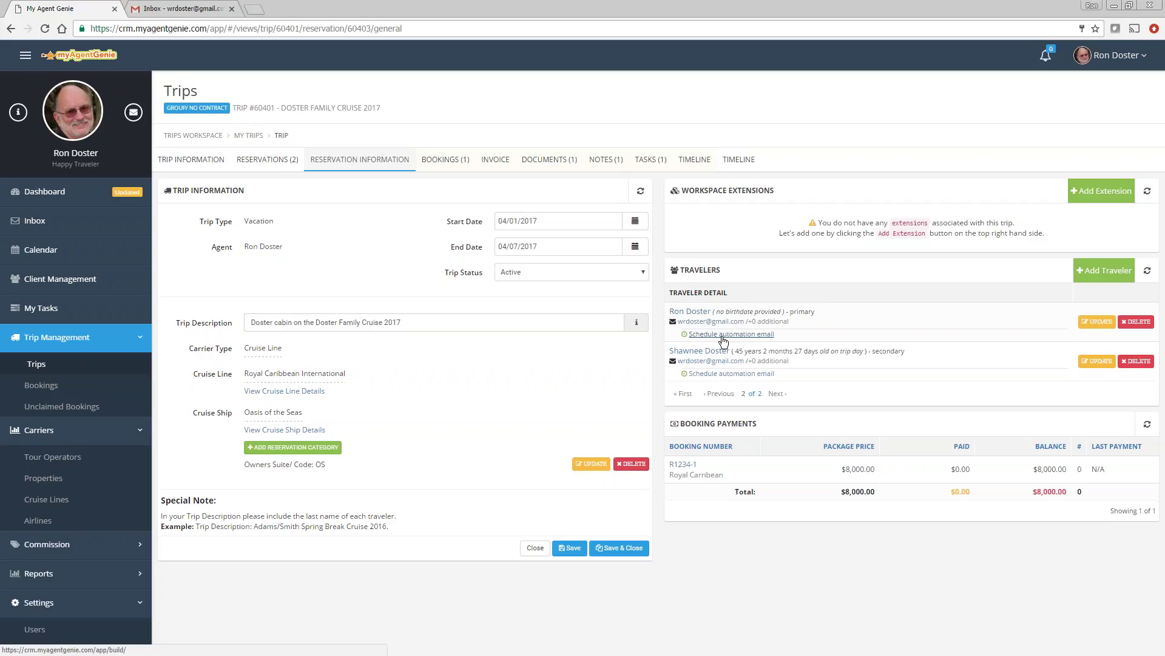
Step: Set up a Travelling automation email on Active status, 2 days before trip start, for all clients
{"action": "left_click", "coordinate": [723, 340]}
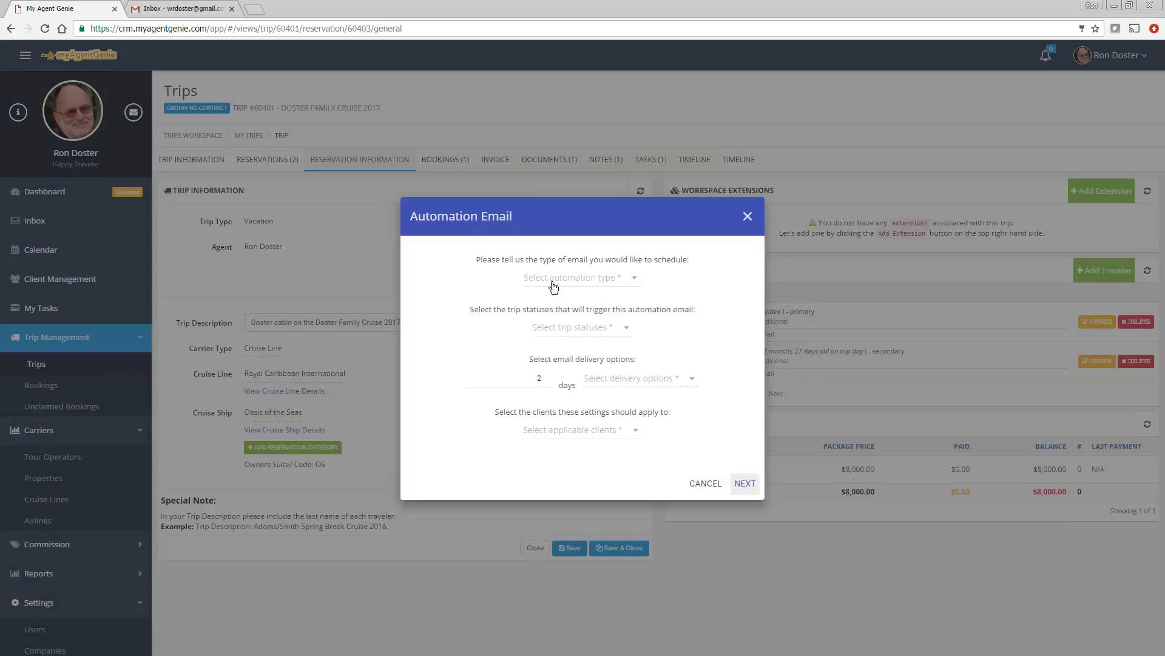
{"action": "left_click", "coordinate": [549, 307]}
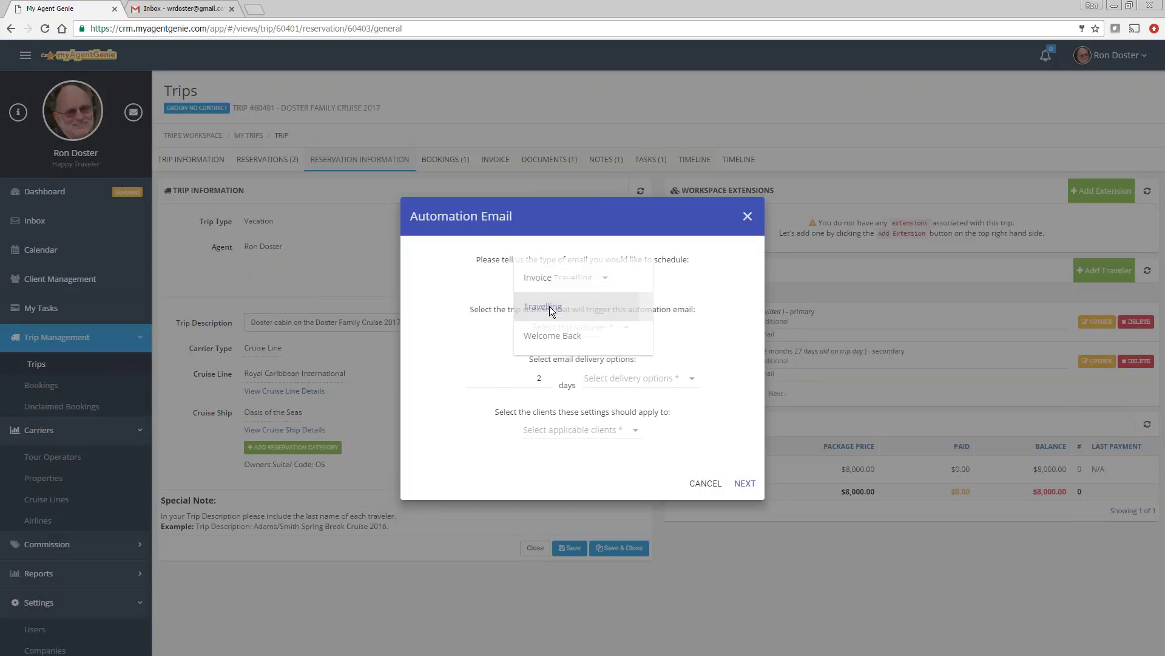
{"action": "left_click", "coordinate": [552, 331]}
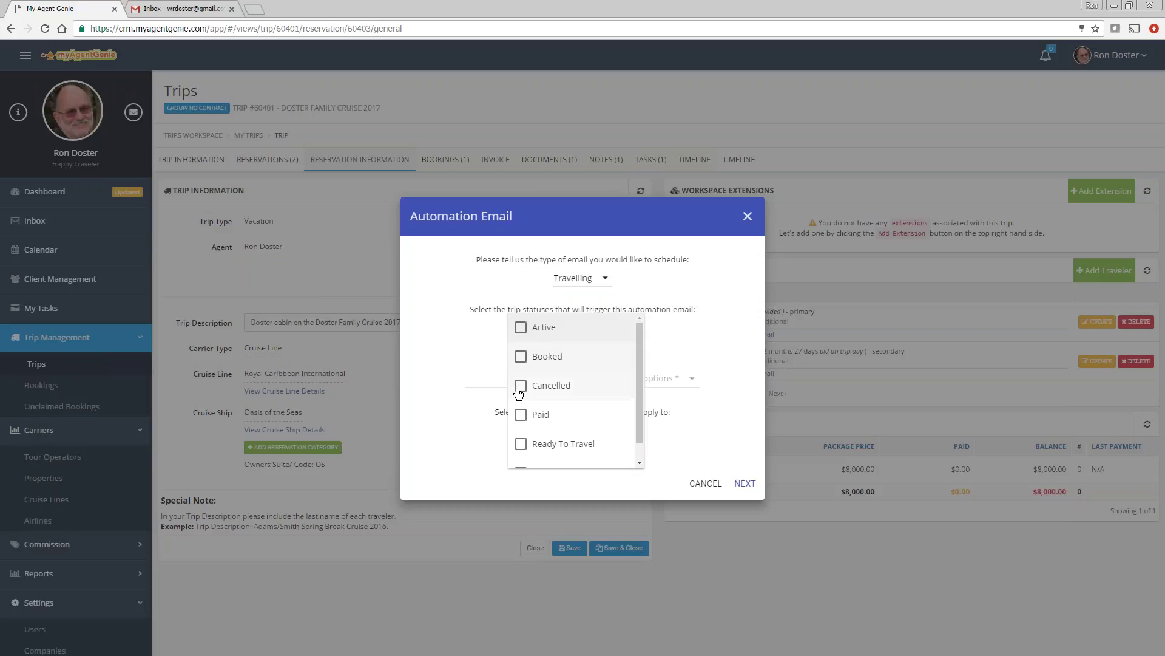
{"action": "left_click", "coordinate": [521, 327]}
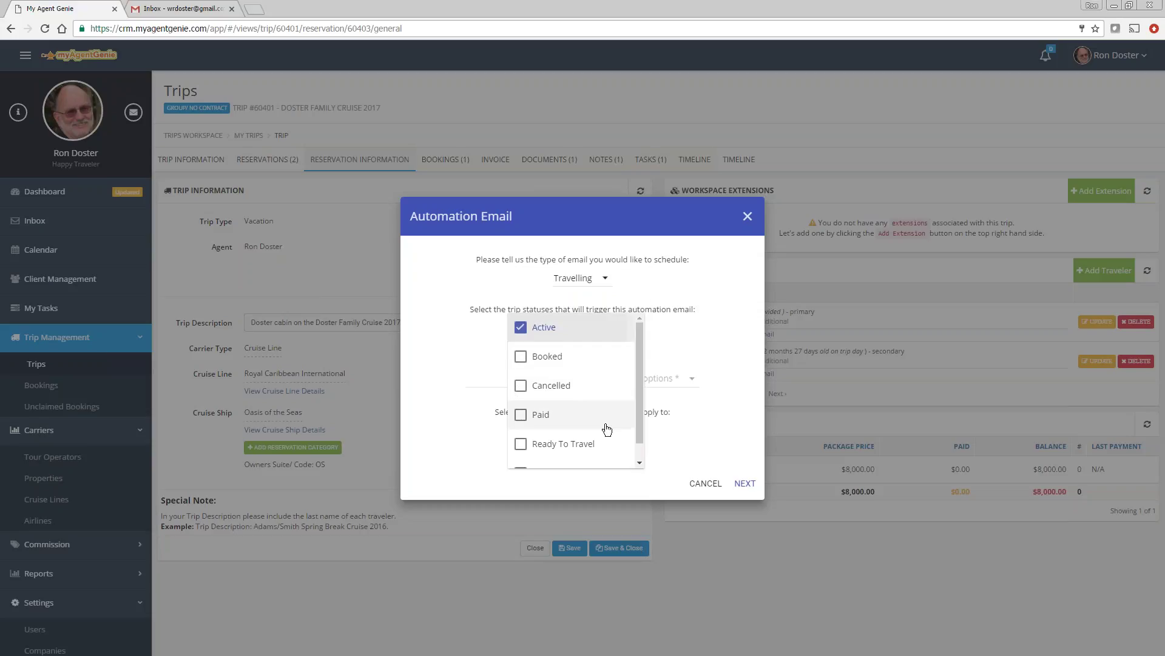
{"action": "left_click", "coordinate": [731, 380]}
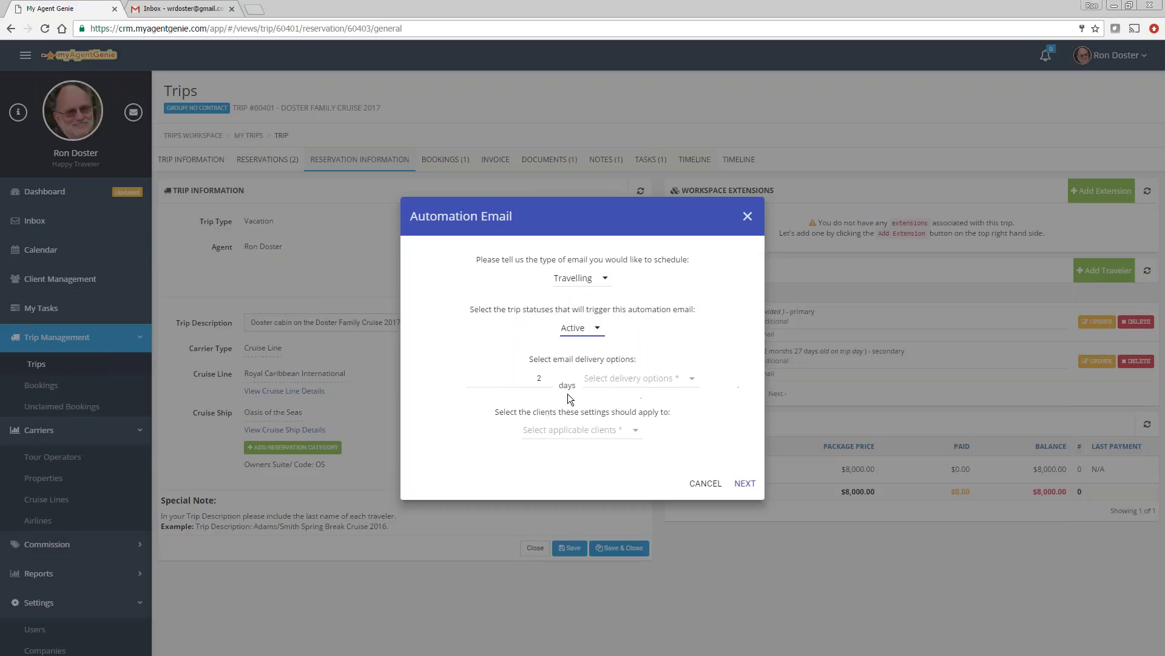
{"action": "left_click", "coordinate": [610, 379]}
{"action": "left_click", "coordinate": [607, 379]}
{"action": "left_click", "coordinate": [591, 426]}
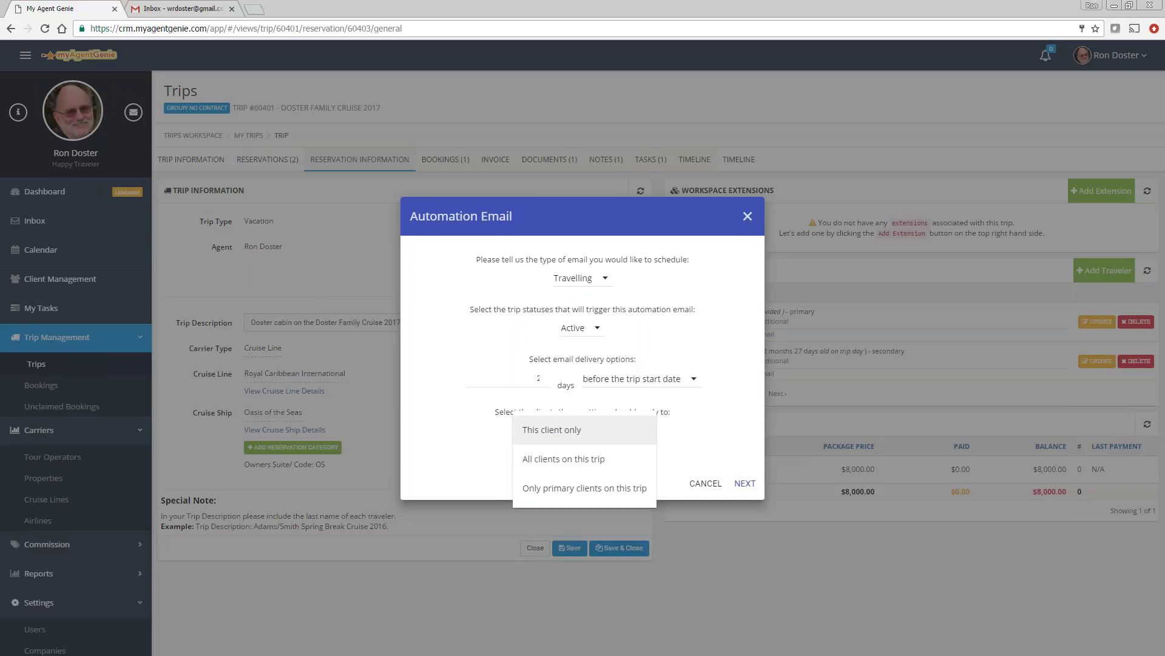
{"action": "left_click", "coordinate": [554, 463]}
Step: Choose the myAgentGenie Travelling email template for the automation email
{"action": "left_click", "coordinate": [746, 484]}
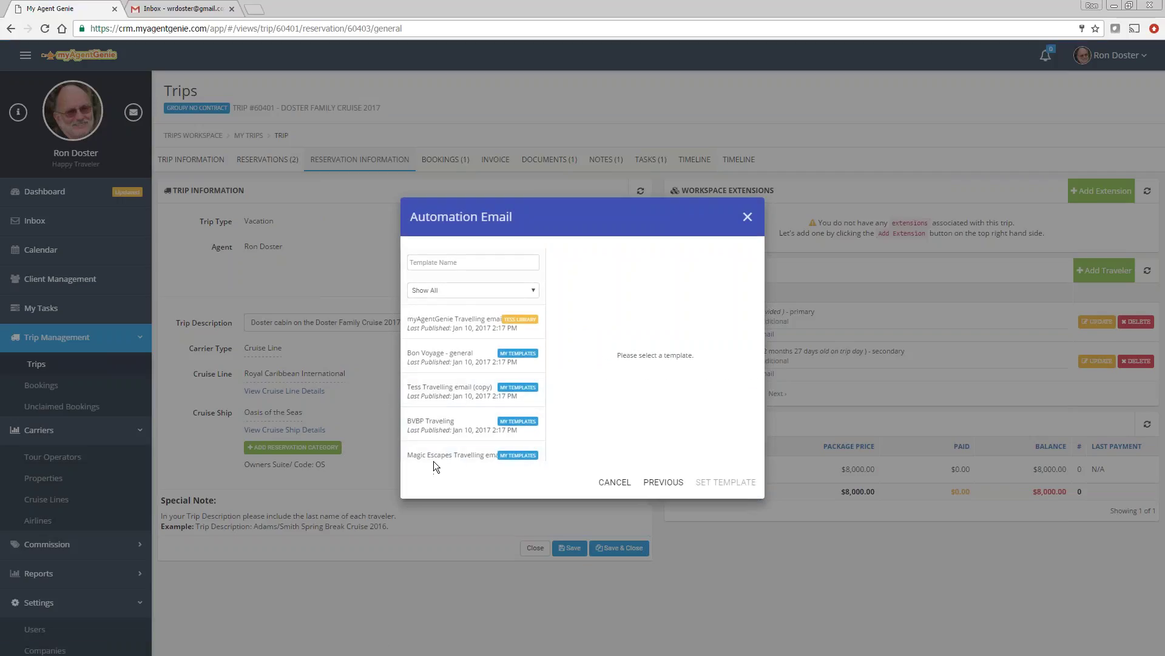
{"action": "left_click", "coordinate": [428, 326]}
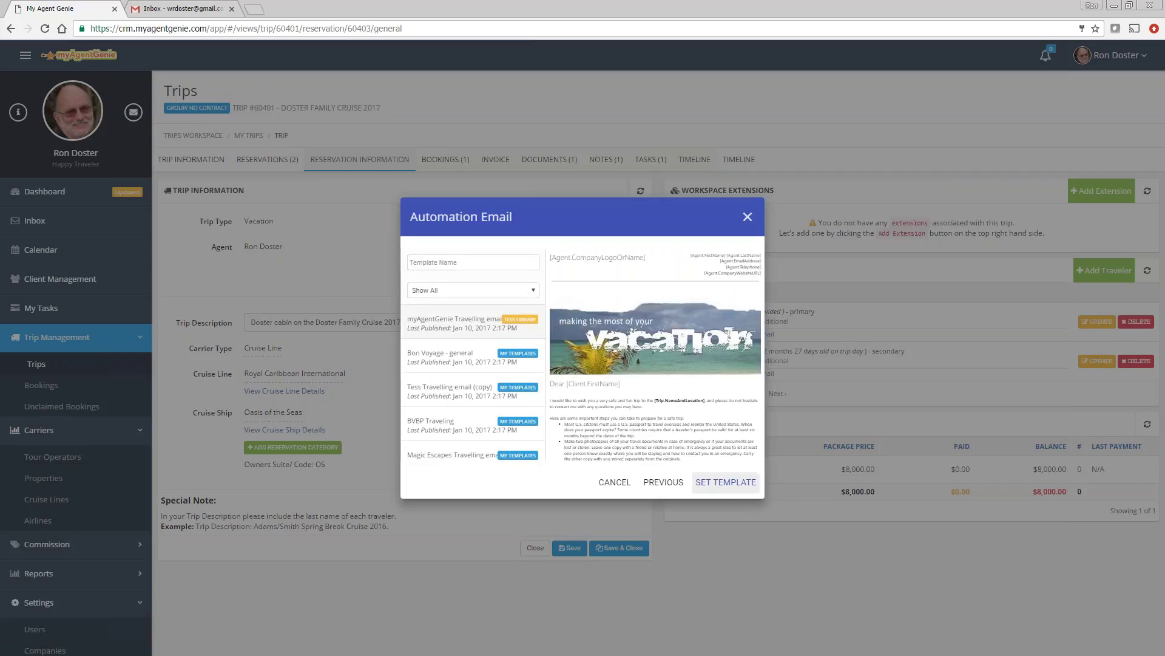
{"action": "left_click", "coordinate": [726, 481]}
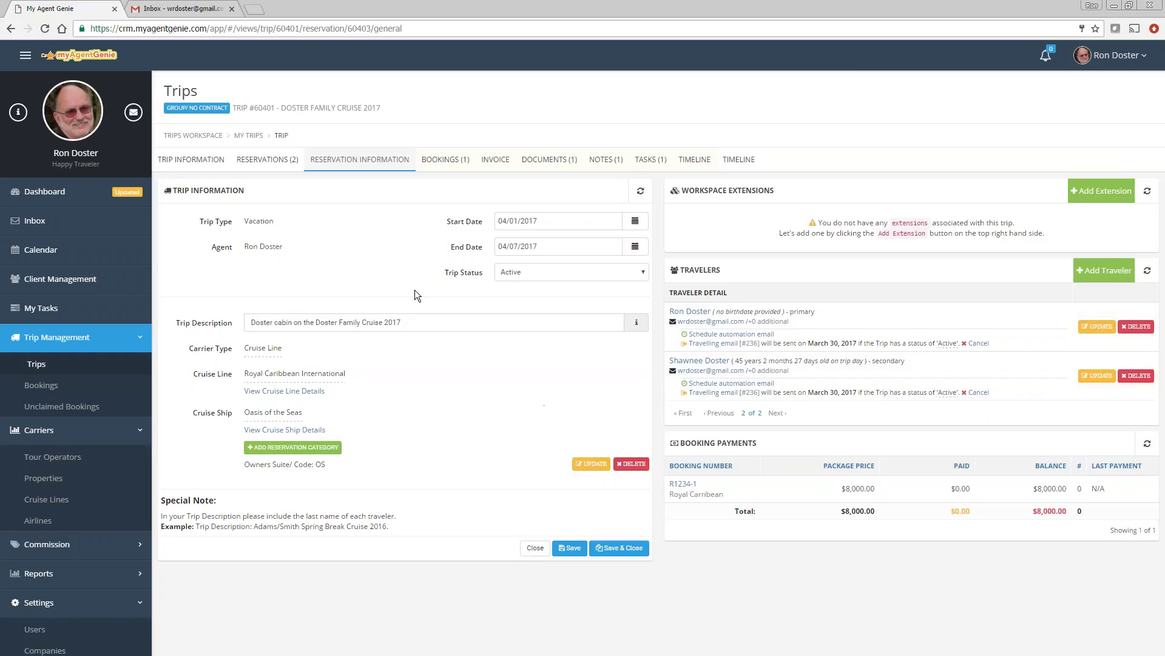
{"action": "left_click", "coordinate": [268, 159]}
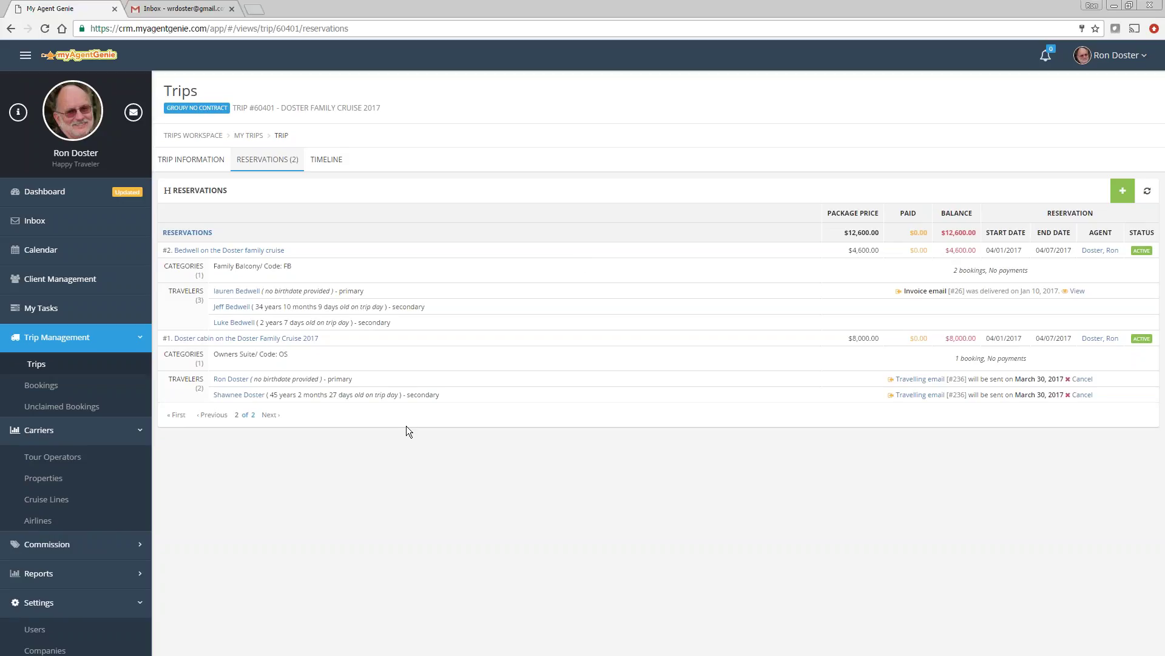
{"action": "left_click", "coordinate": [233, 341]}
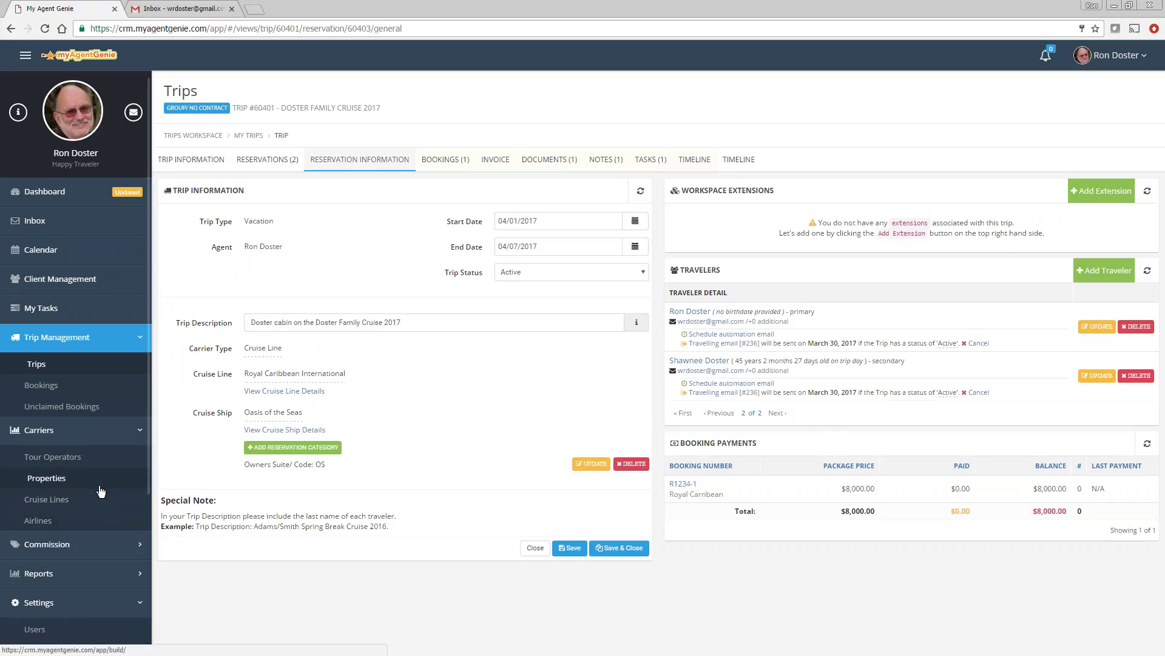
Step: Scroll the sidebar down and open Settings > Workspace Extensions
{"action": "scroll", "coordinate": [101, 491], "scroll_direction": "down", "scroll_amount": 4}
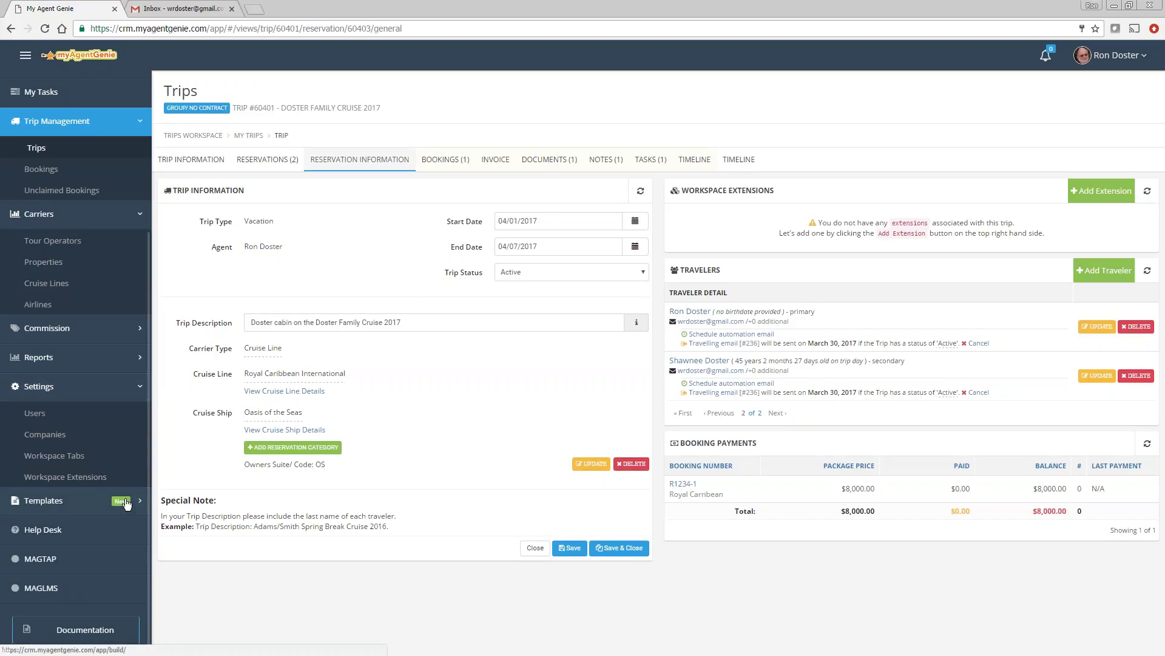
{"action": "left_click", "coordinate": [68, 477]}
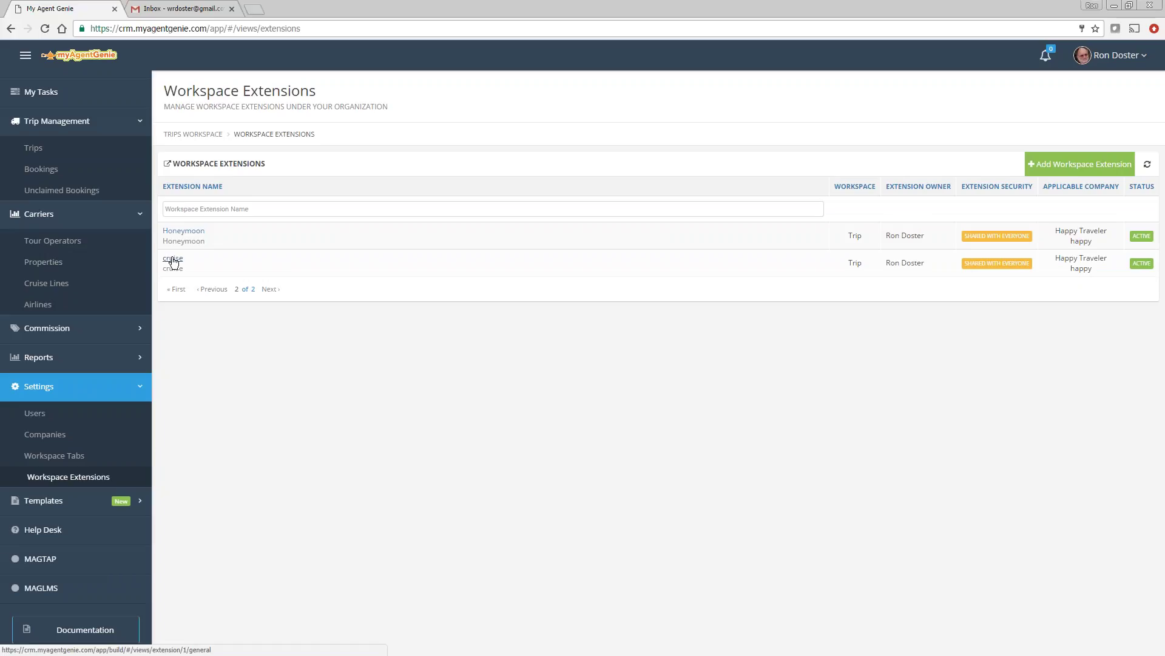
Step: Open the cruise extension and start a new automation email in its Automation panel
{"action": "left_click", "coordinate": [173, 259]}
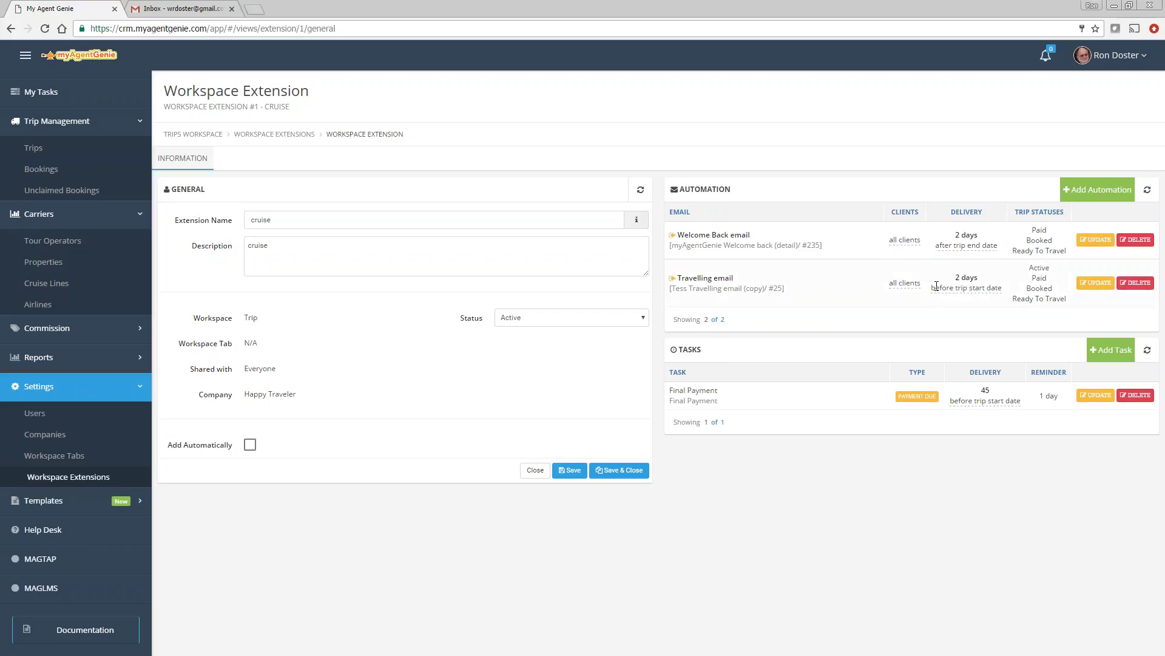
{"action": "left_click", "coordinate": [1096, 190]}
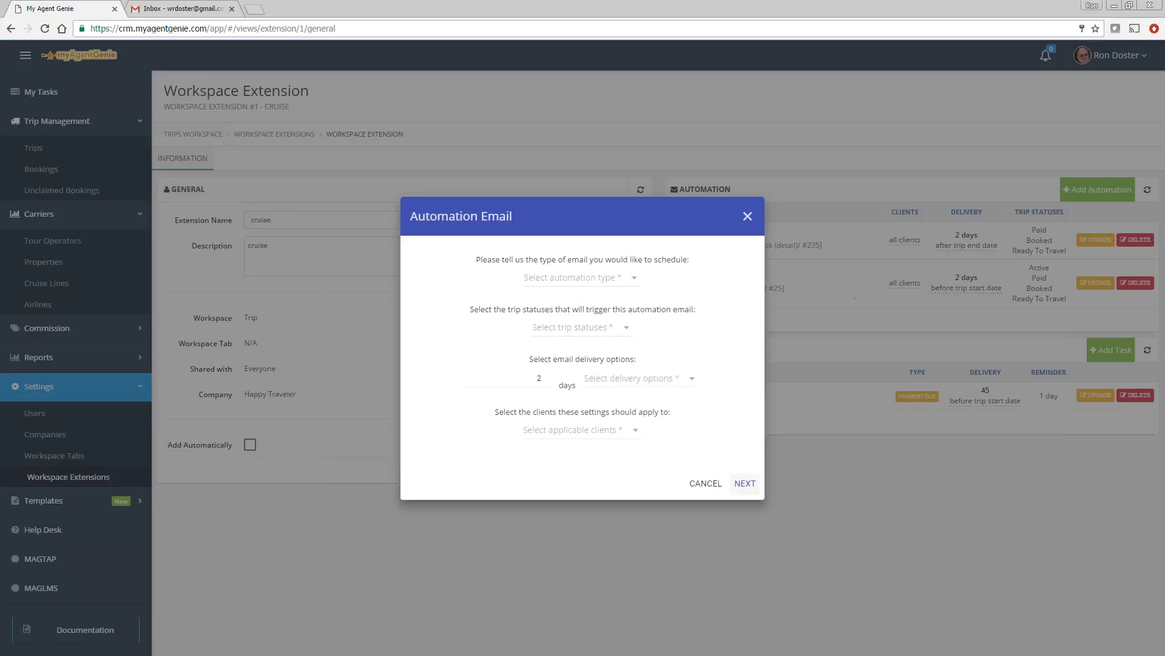
Step: Make it an Invoice email on Booked status, 45 days before trip start, for primary clients only
{"action": "left_click", "coordinate": [573, 278]}
{"action": "left_click", "coordinate": [537, 284]}
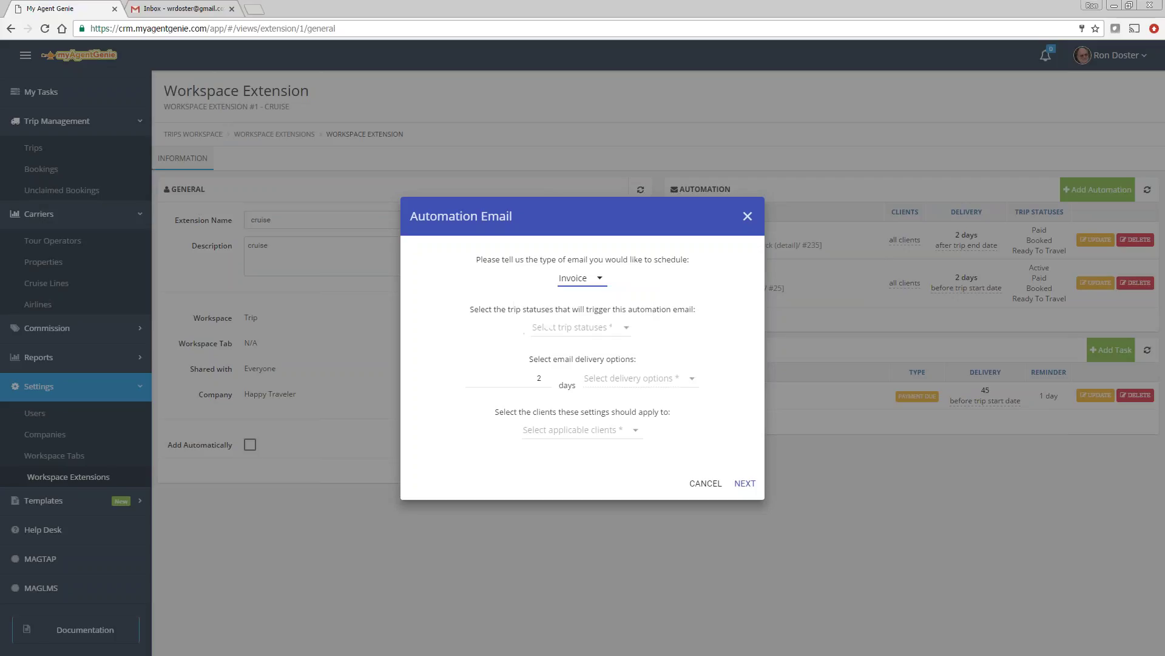
{"action": "left_click", "coordinate": [568, 337]}
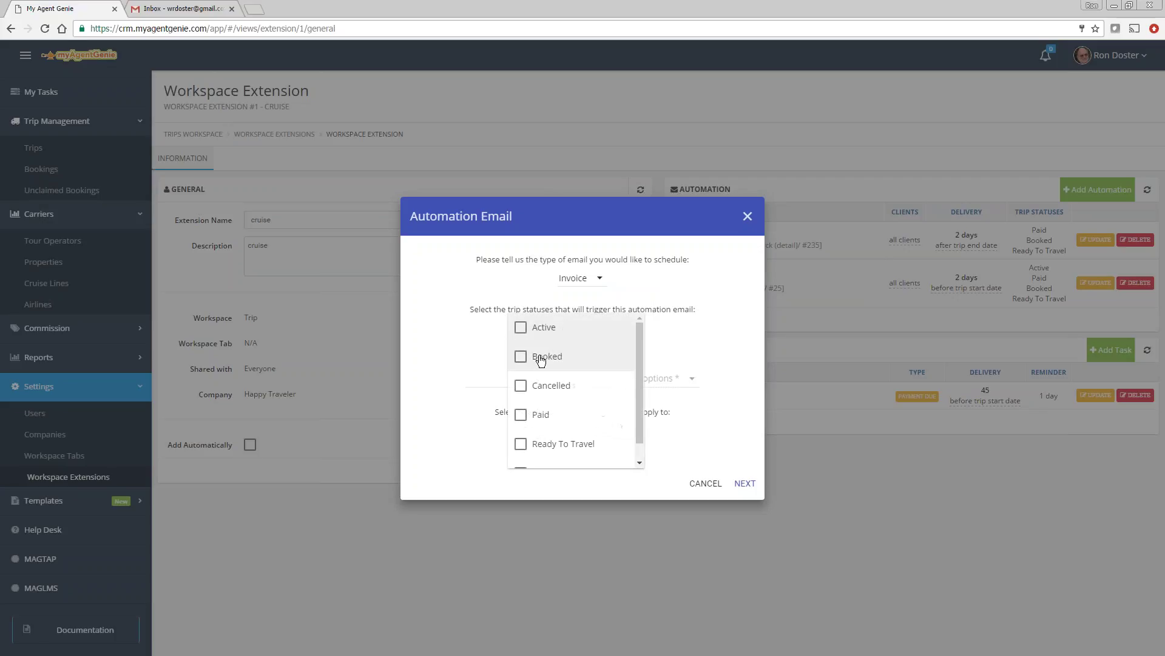
{"action": "left_click", "coordinate": [541, 356]}
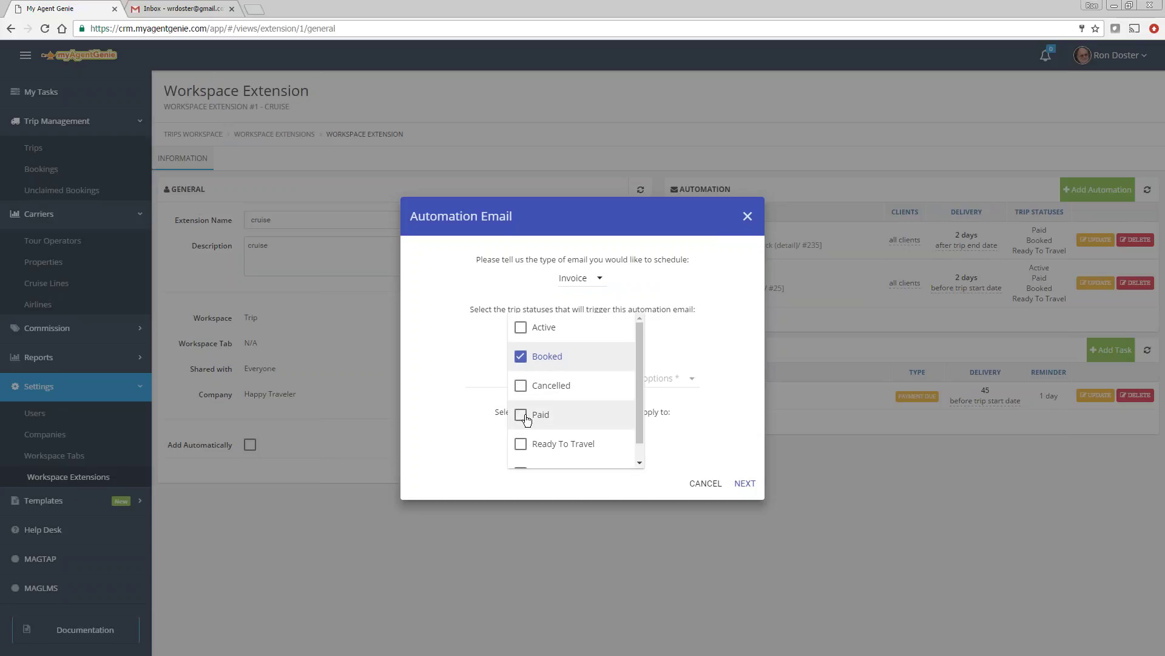
{"action": "left_click", "coordinate": [719, 403]}
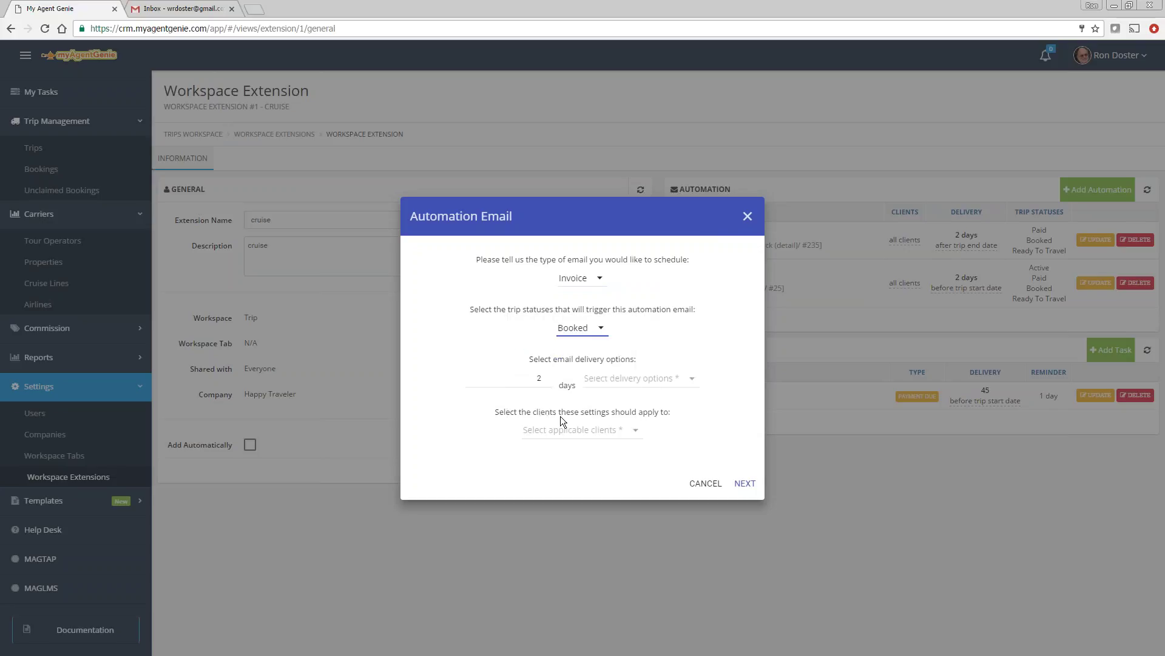
{"action": "double_click", "coordinate": [539, 379]}
{"action": "type", "text": "45"}
{"action": "left_click", "coordinate": [627, 379]}
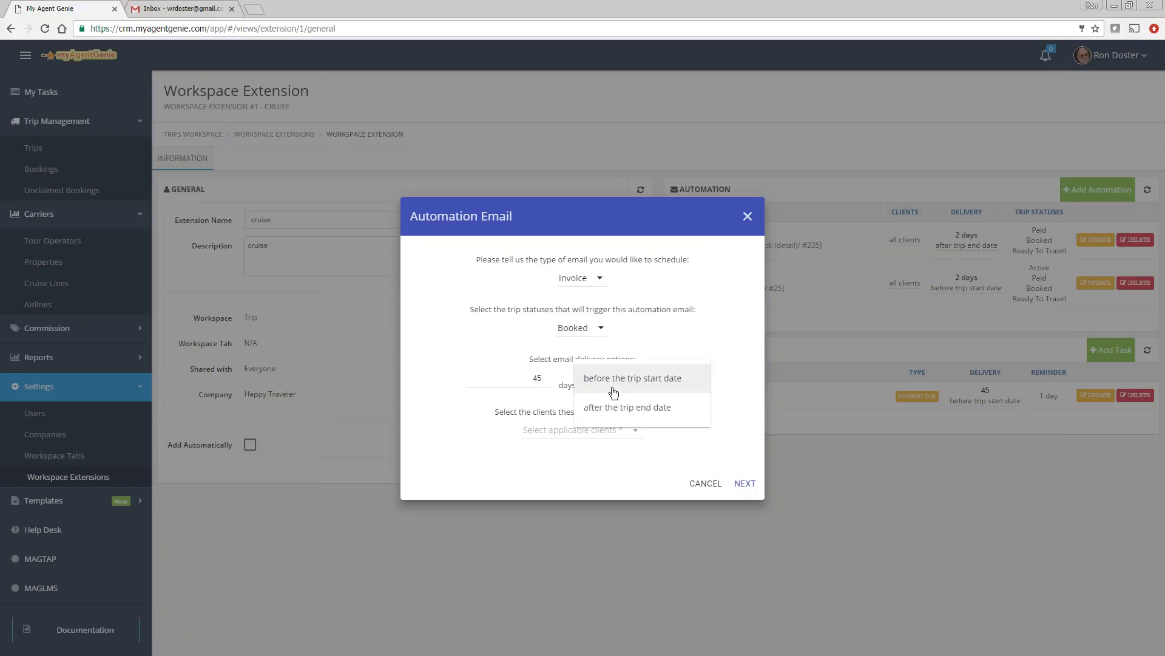
{"action": "left_click", "coordinate": [597, 377]}
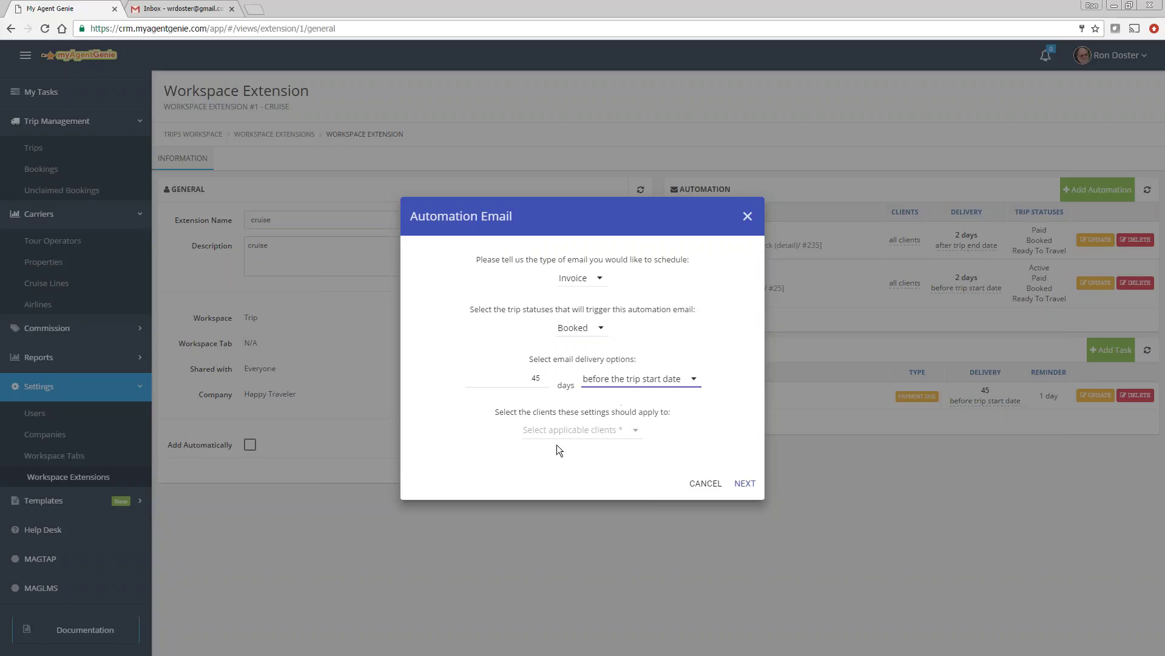
{"action": "left_click", "coordinate": [551, 431]}
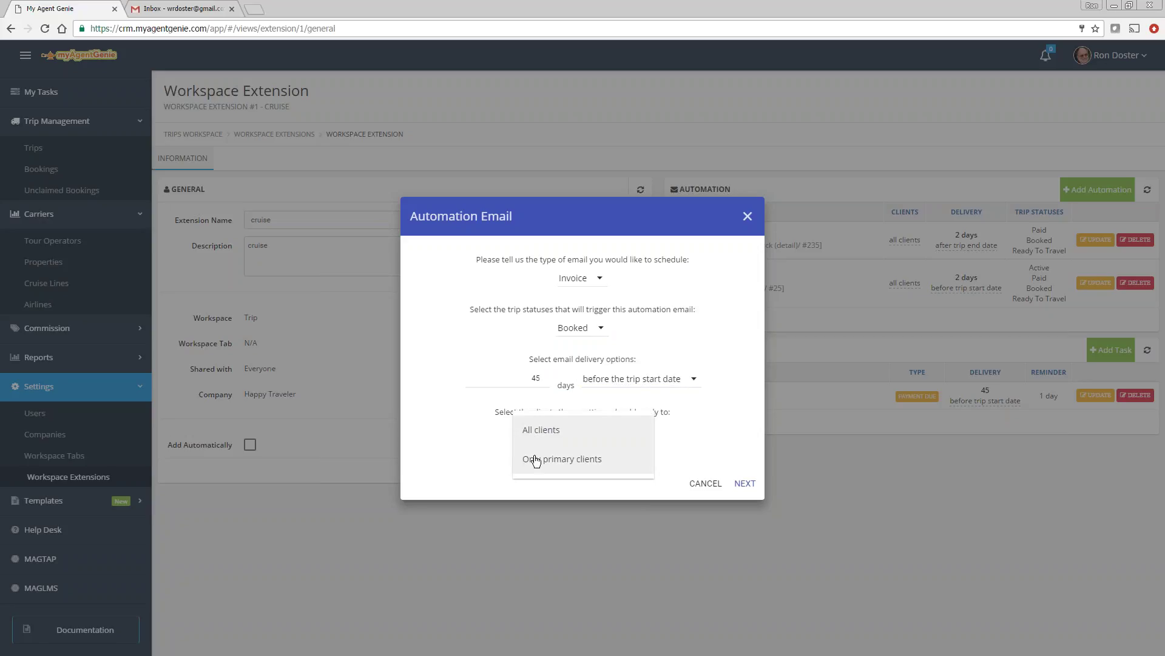
{"action": "left_click", "coordinate": [586, 466]}
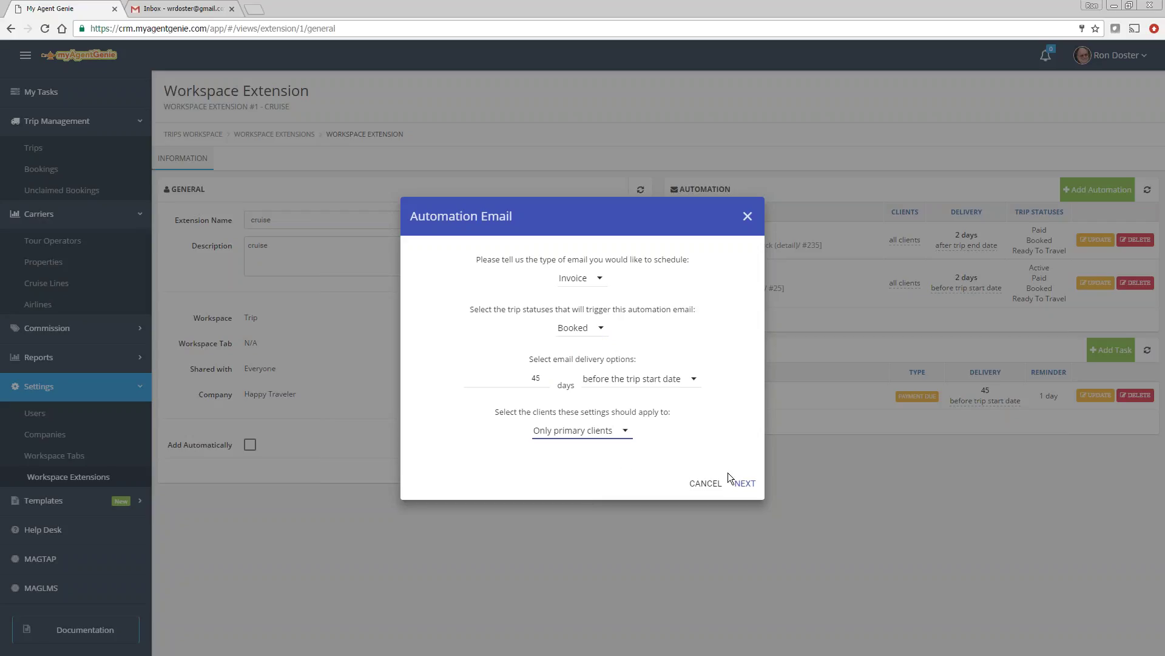
Step: Attach the Happy Invoice Detail template and save the automation email
{"action": "left_click", "coordinate": [744, 482]}
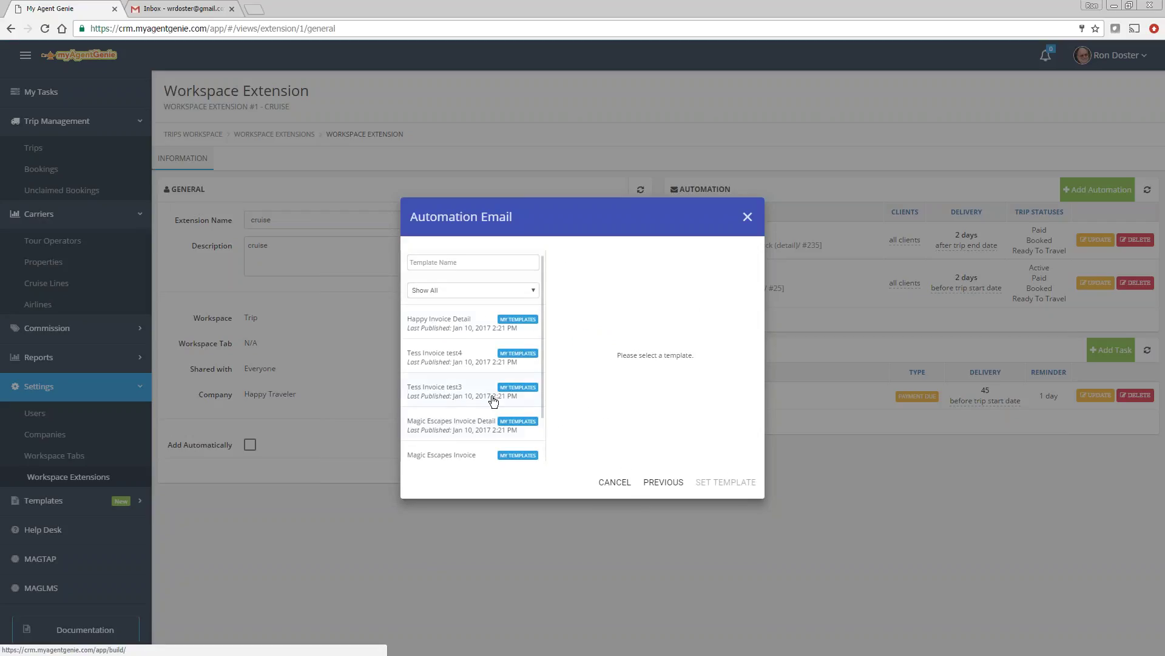
{"action": "left_click", "coordinate": [439, 327]}
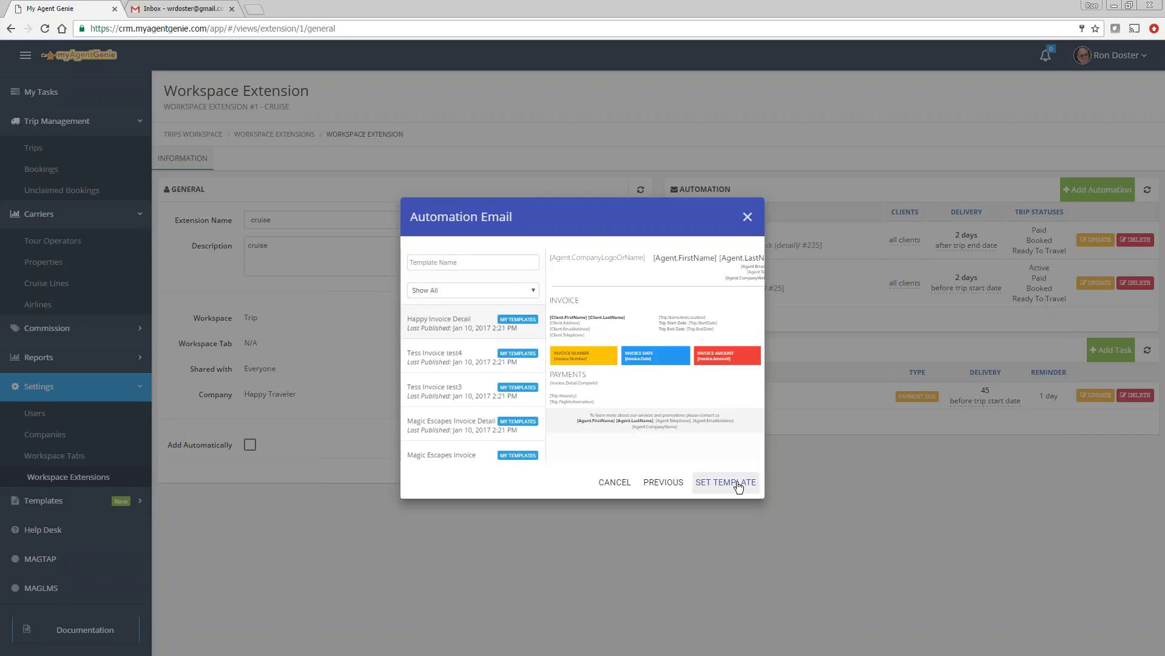
{"action": "left_click", "coordinate": [737, 483]}
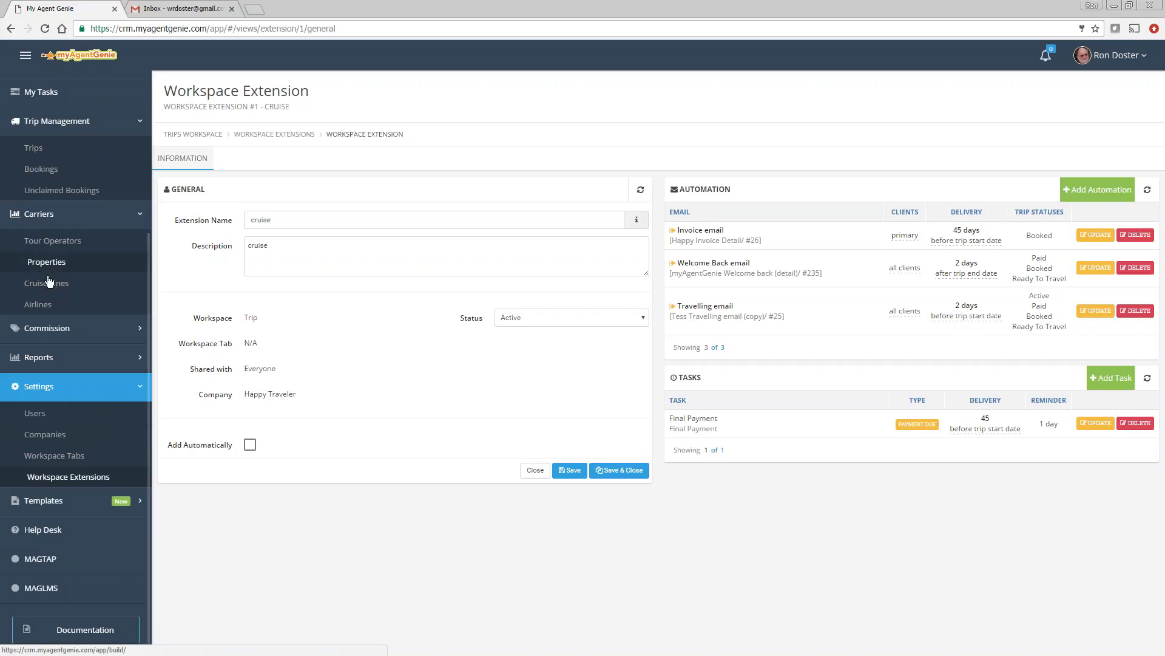
Step: Cancel the scheduled travelling email on the cabin reservation of the 2017 family cruise trip
{"action": "left_click", "coordinate": [34, 148]}
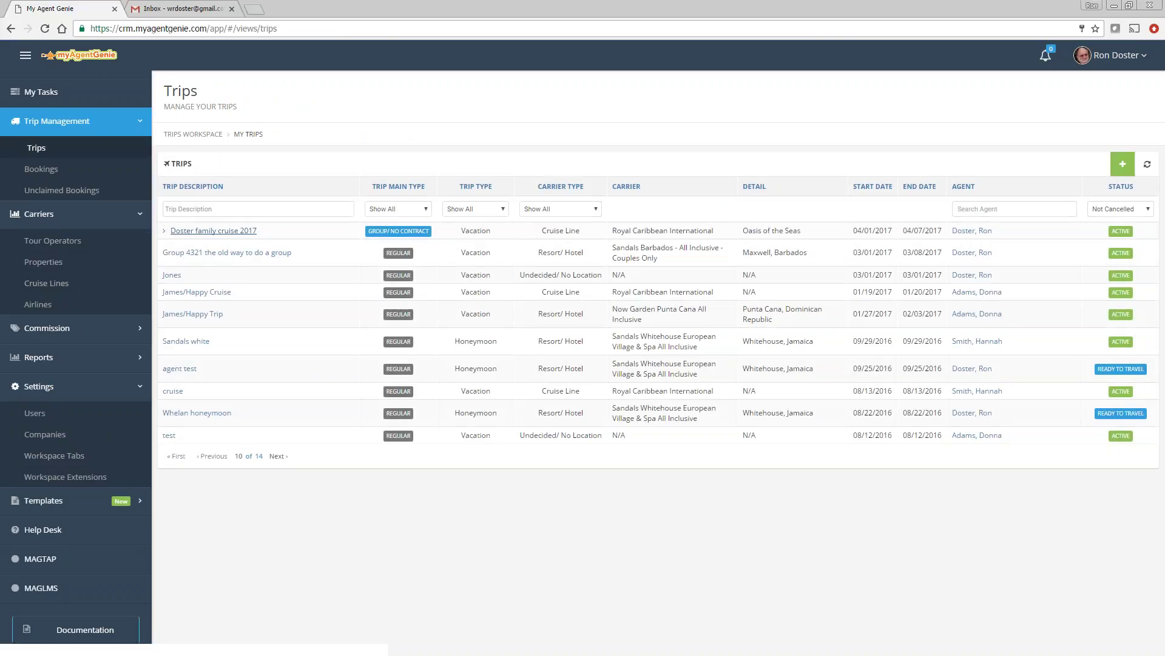
{"action": "left_click", "coordinate": [209, 231]}
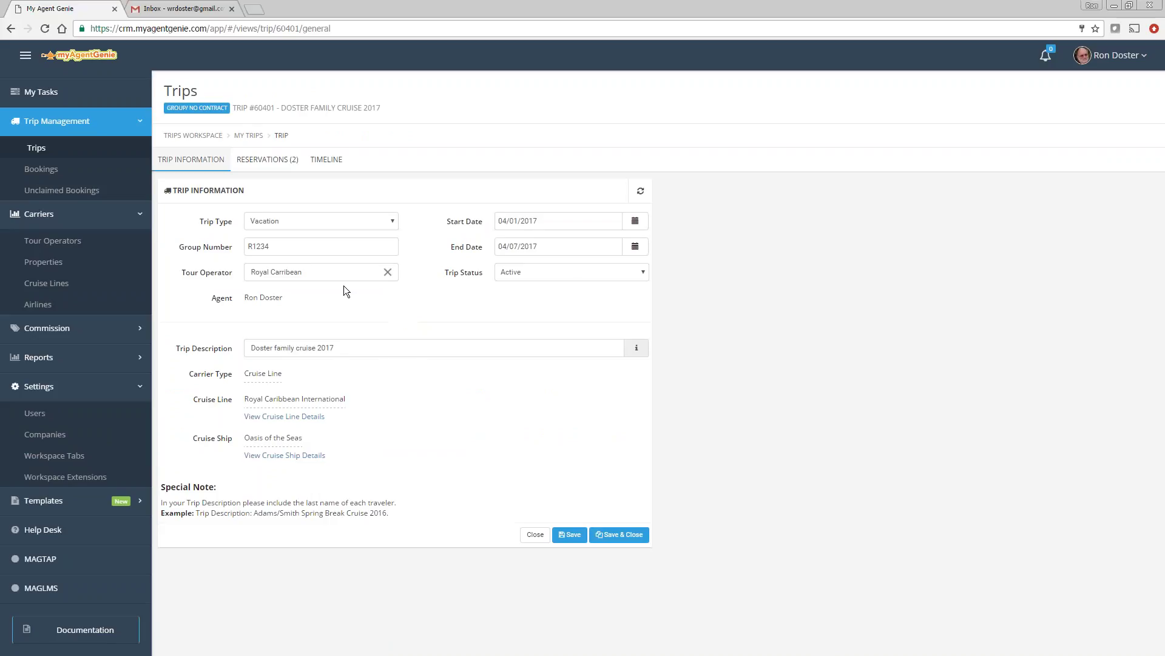
{"action": "left_click", "coordinate": [265, 160]}
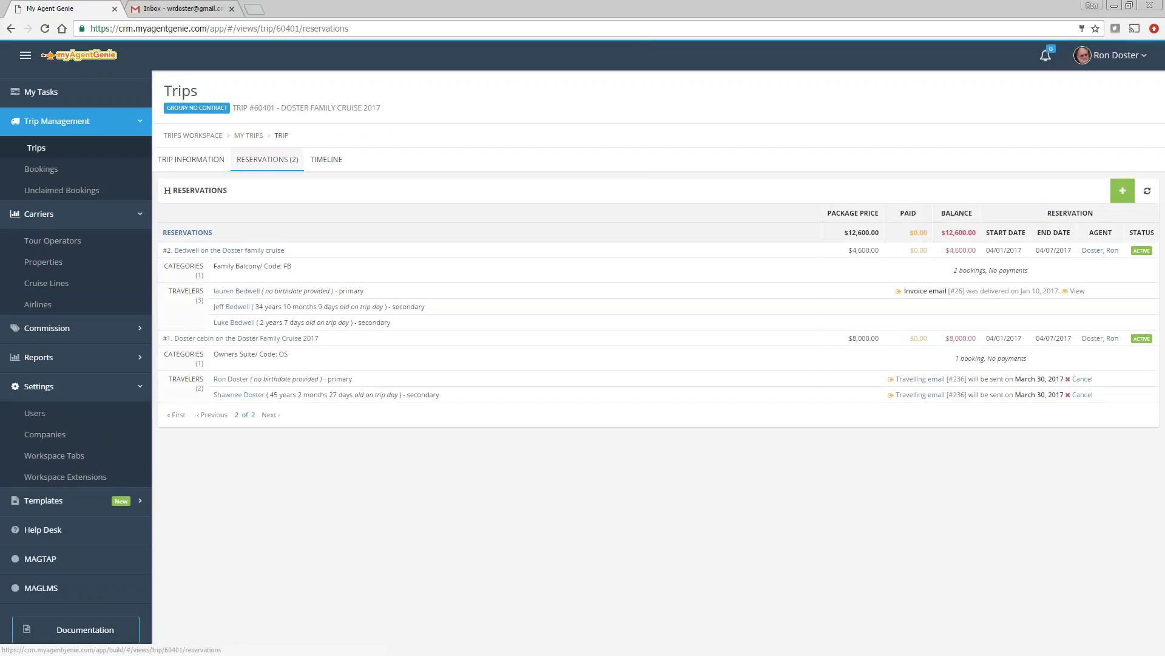
{"action": "left_click", "coordinate": [279, 340]}
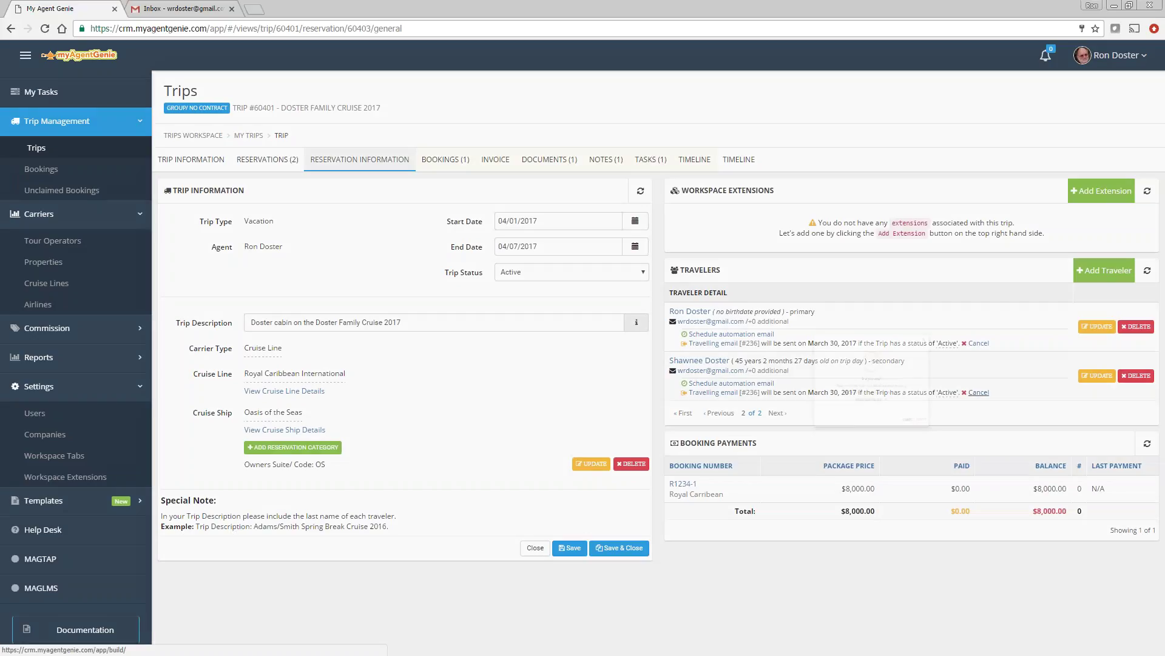
{"action": "left_click", "coordinate": [976, 393]}
{"action": "left_click", "coordinate": [741, 449]}
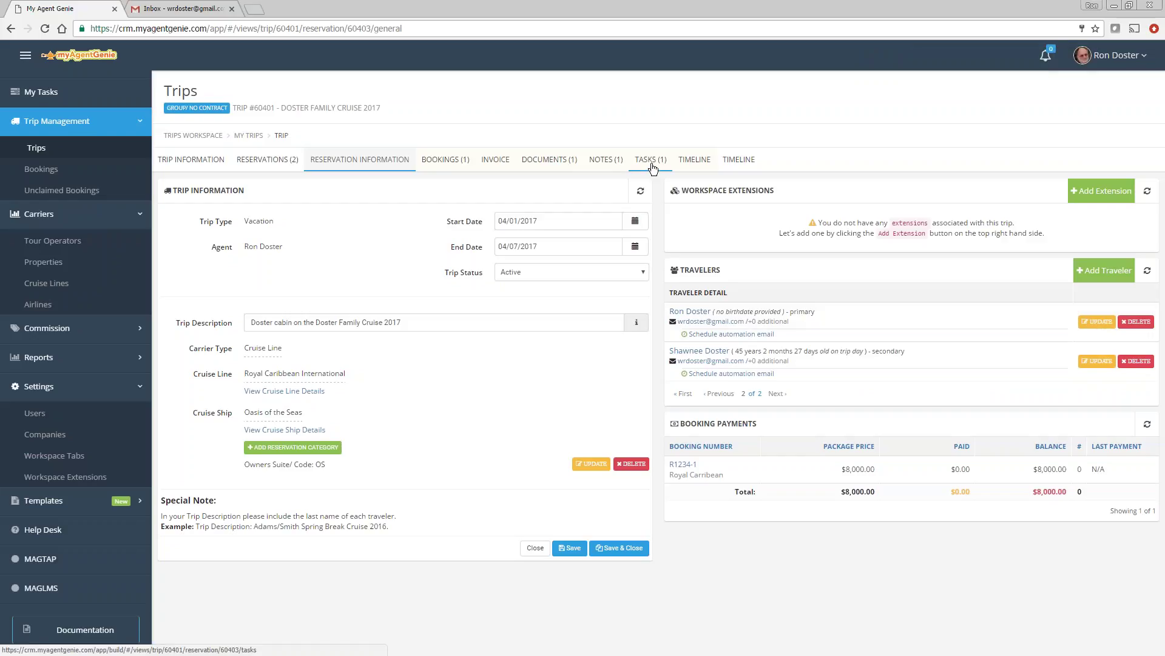
Step: Check the second reservation, then return to Settings > Workspace Extensions
{"action": "left_click", "coordinate": [264, 160]}
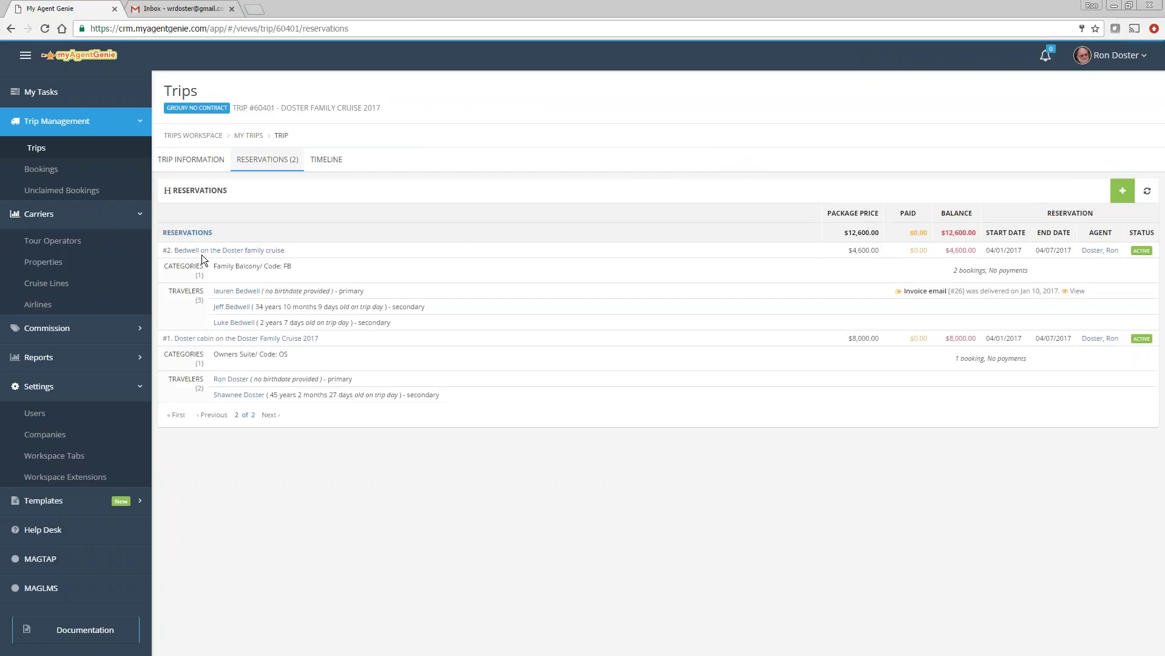
{"action": "left_click", "coordinate": [201, 250]}
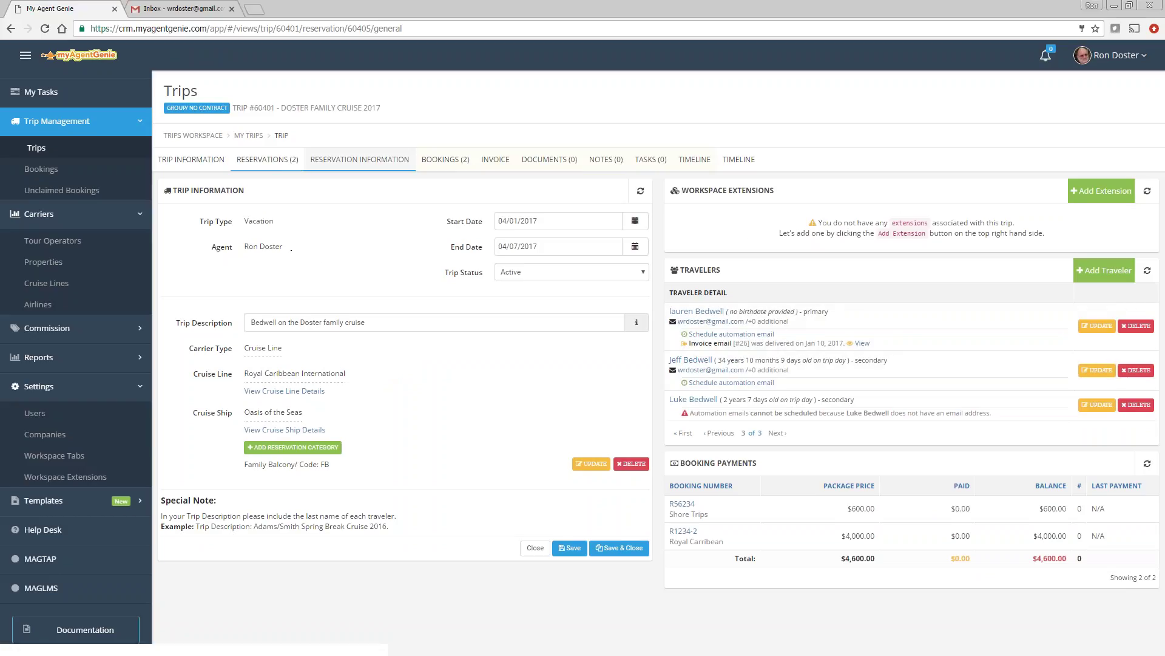
{"action": "left_click", "coordinate": [267, 159]}
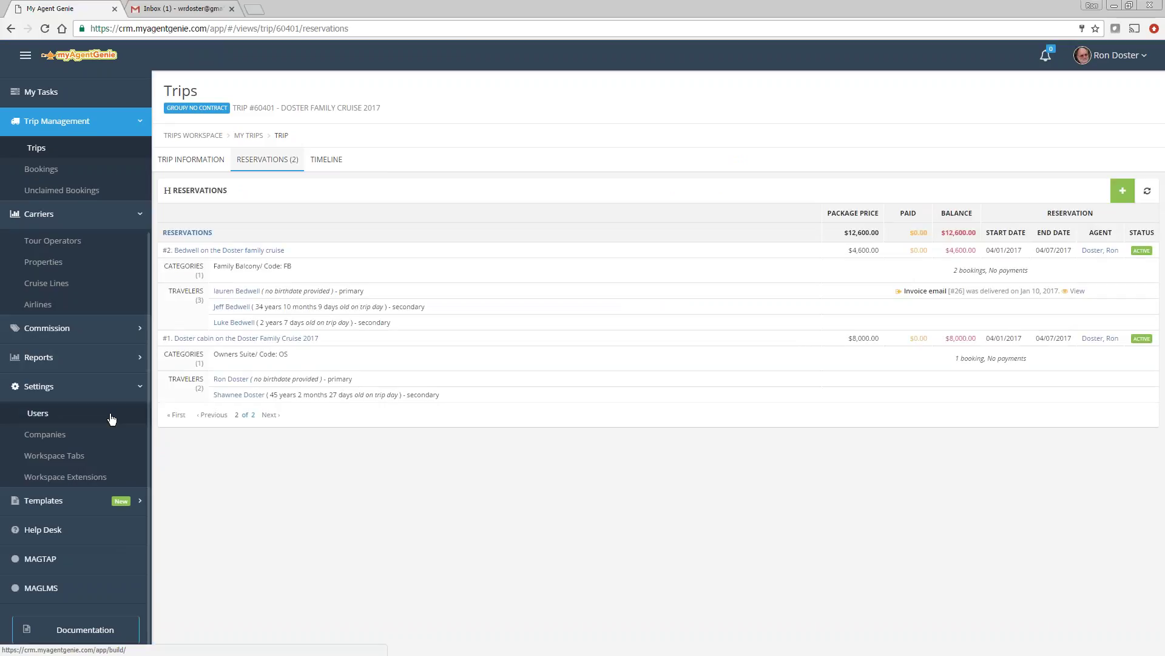
{"action": "left_click", "coordinate": [63, 480]}
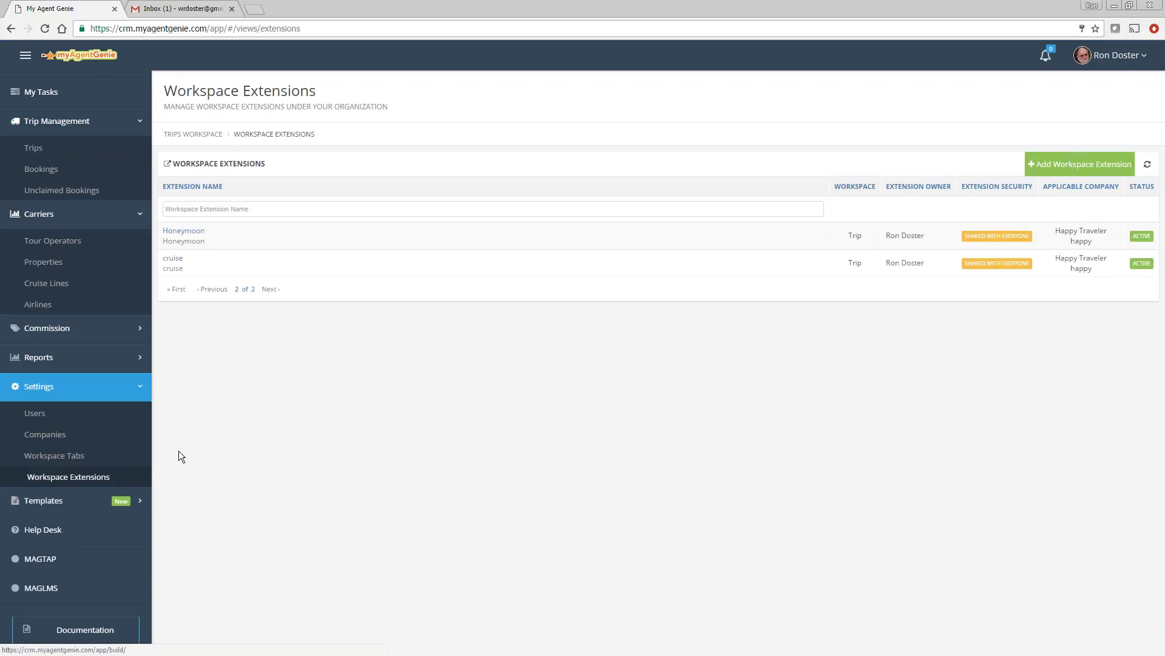
Step: Save the cruise extension set to auto-add to Anniversary, Honeymoon and Vacation cruise-line trips, then show Trips
{"action": "left_click", "coordinate": [174, 260]}
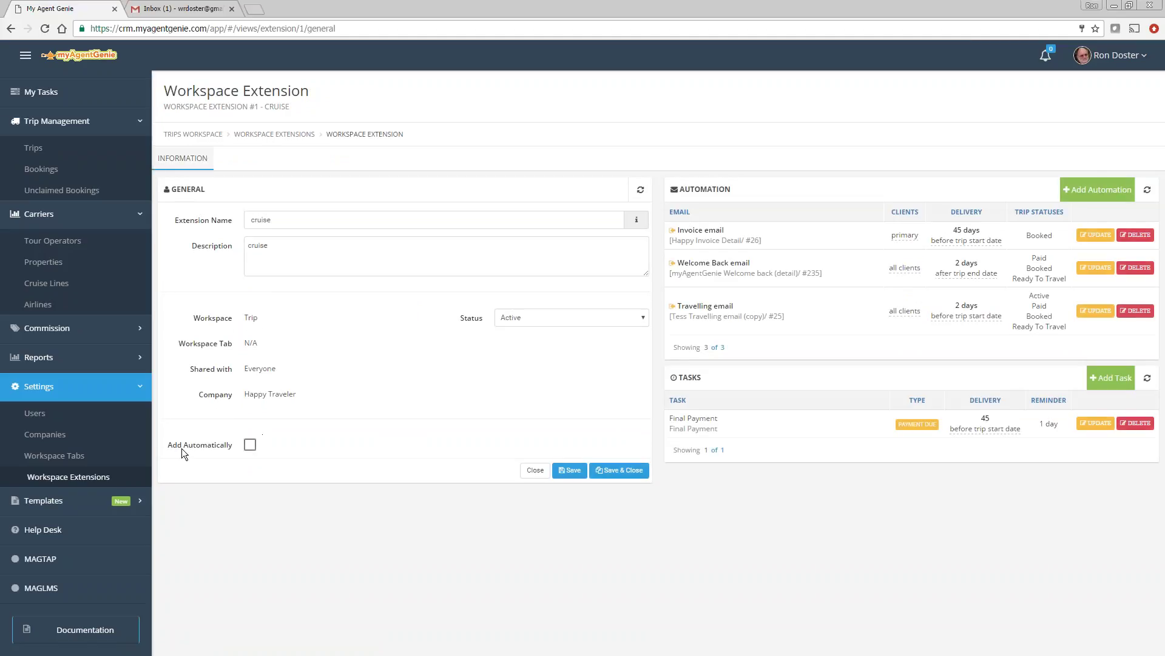
{"action": "left_click", "coordinate": [250, 444]}
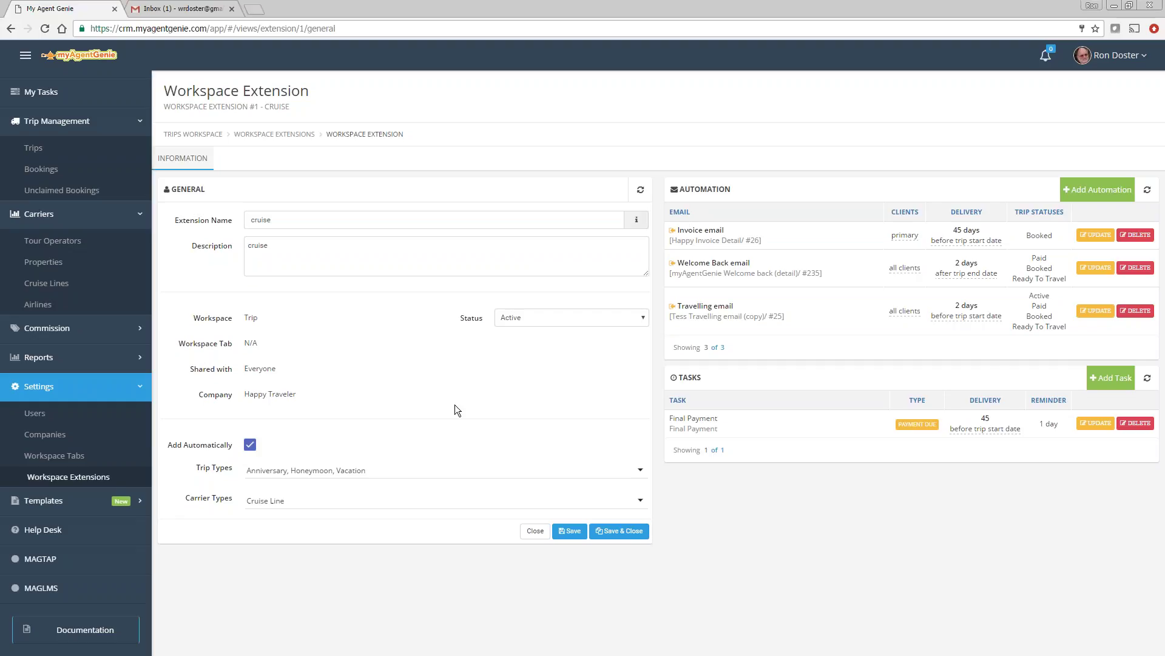
{"action": "left_click", "coordinate": [569, 531]}
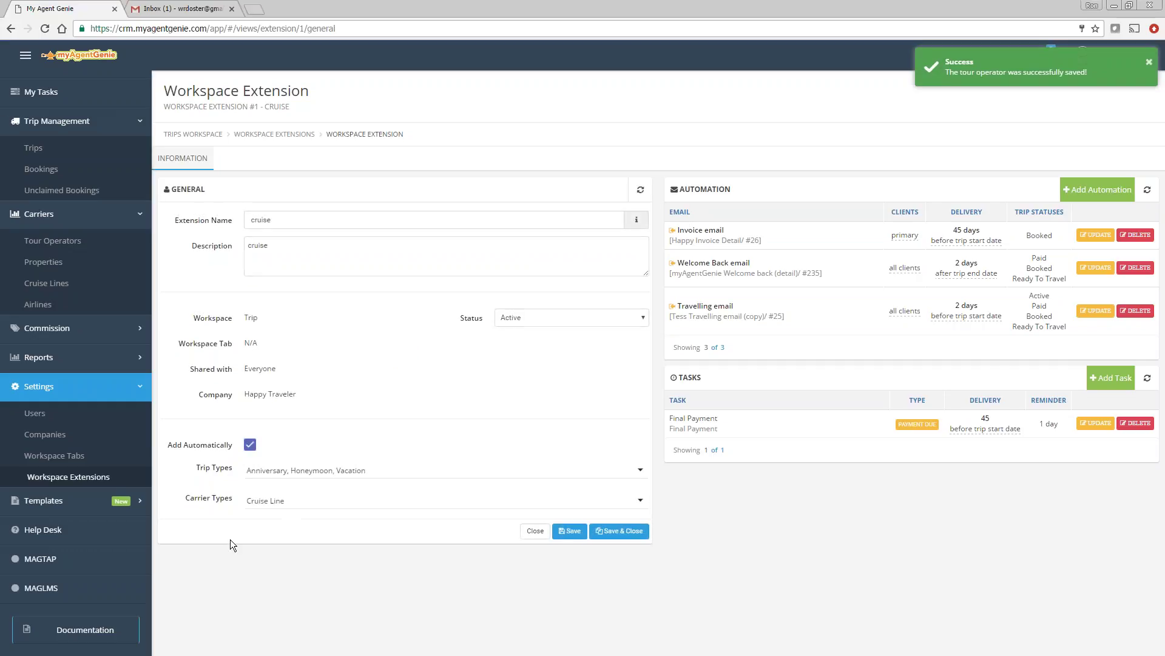
{"action": "left_click", "coordinate": [37, 150]}
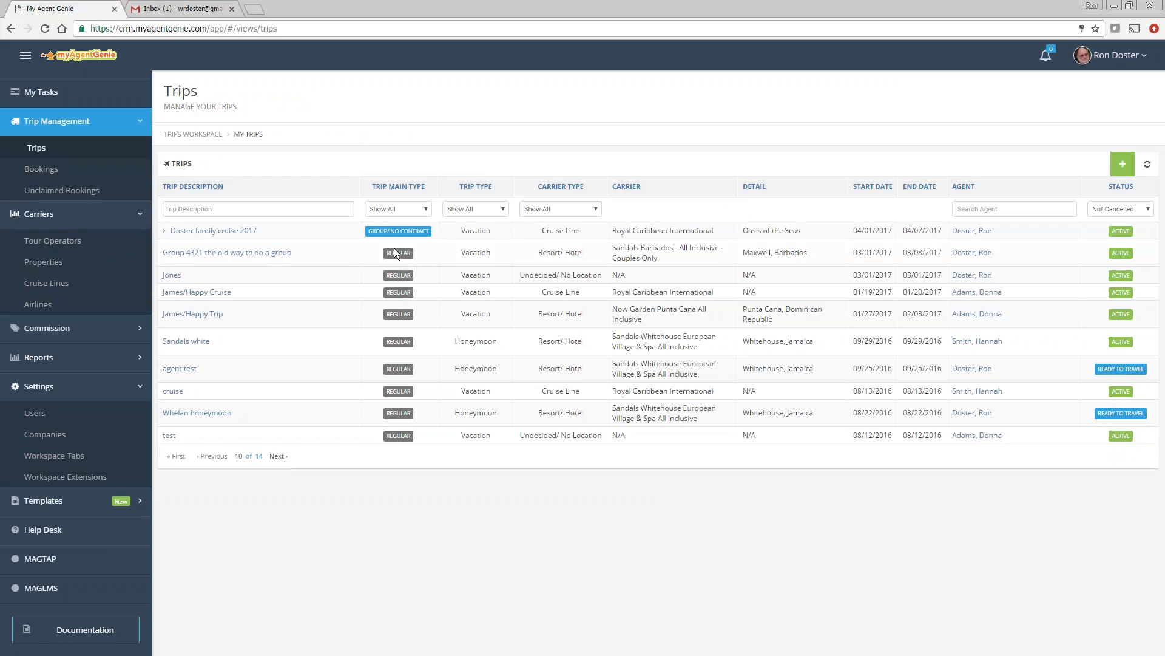
Step: Start a new group/no contract trip of type Wedding with group number R234
{"action": "left_click", "coordinate": [1120, 165]}
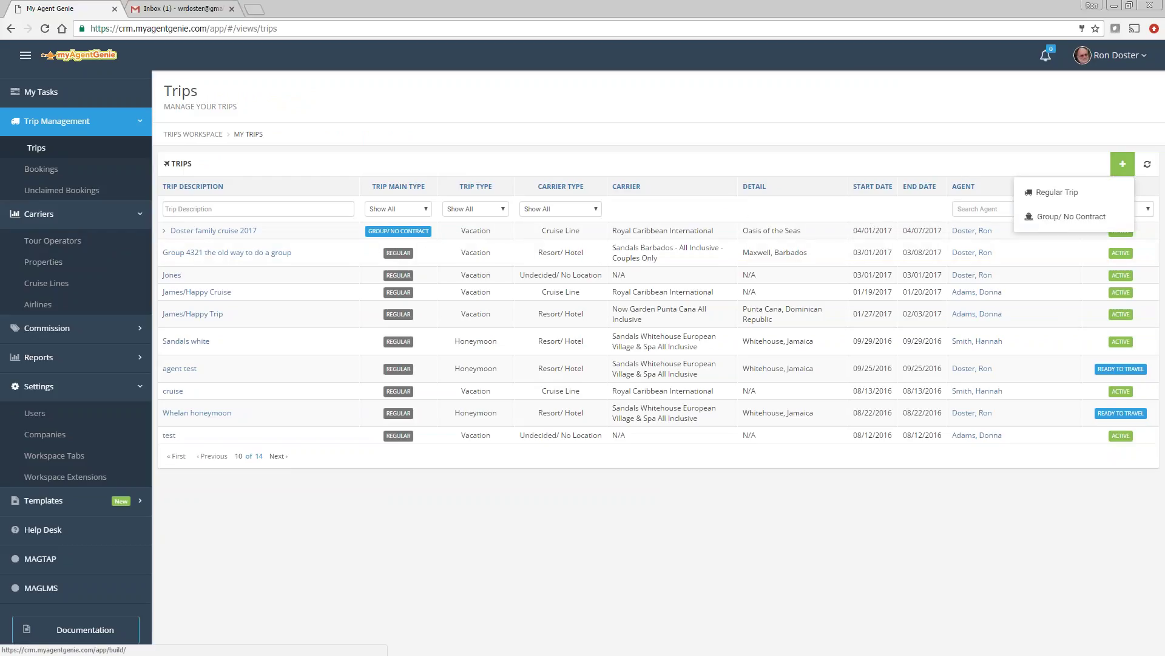
{"action": "left_click", "coordinate": [1049, 217]}
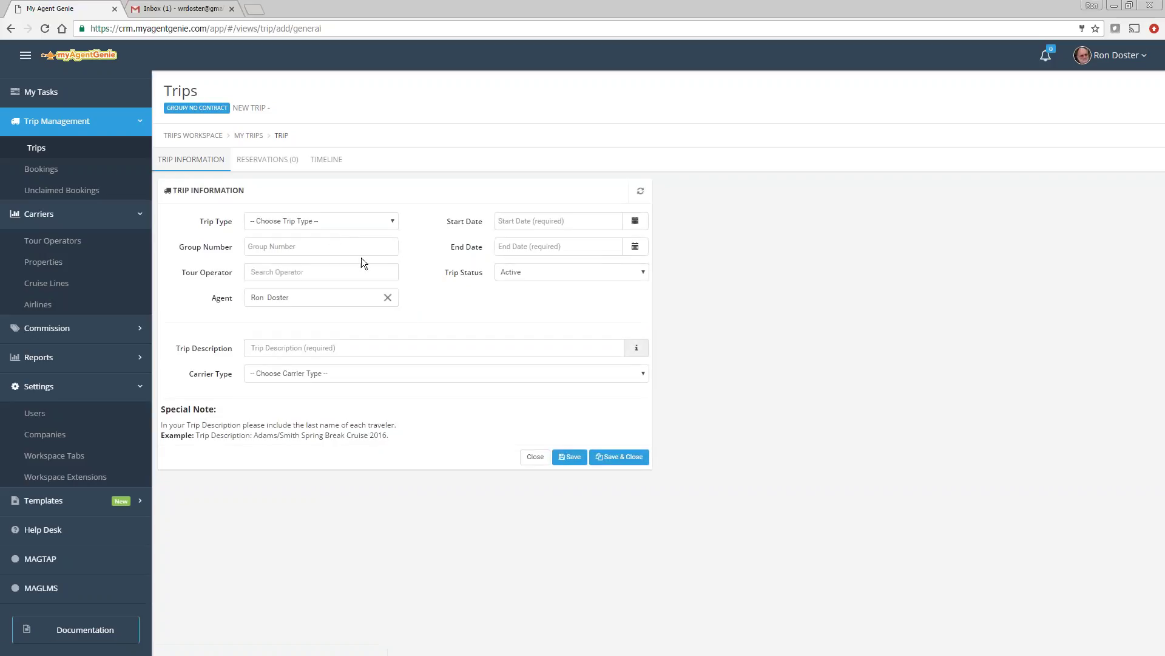
{"action": "left_click", "coordinate": [301, 222]}
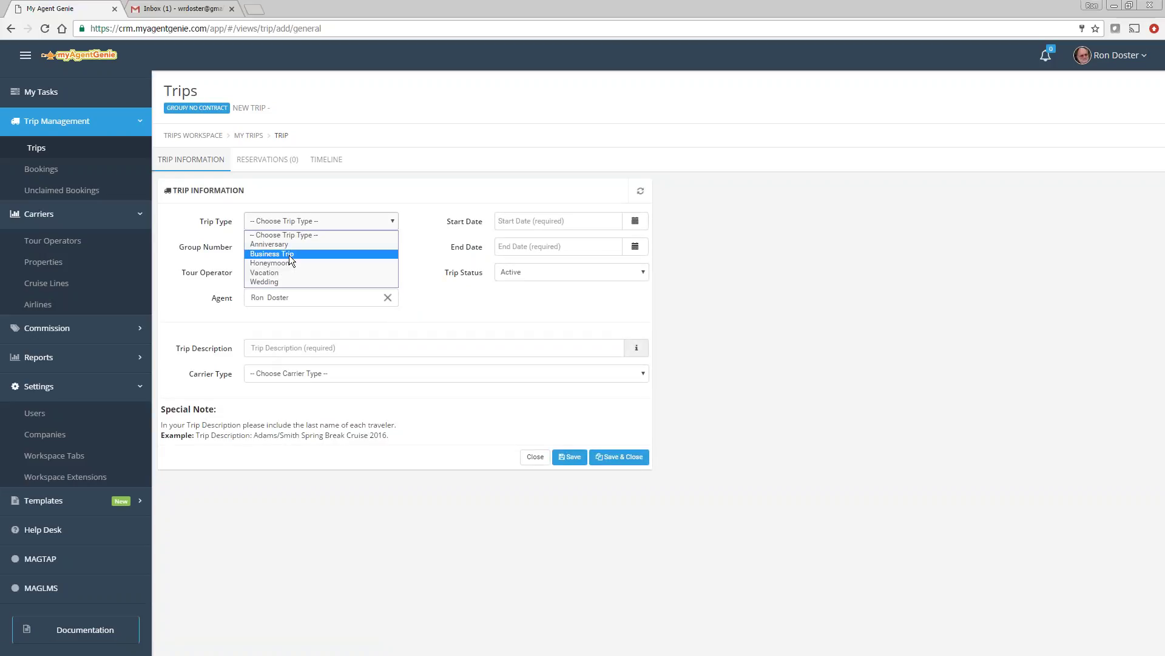
{"action": "left_click", "coordinate": [270, 283]}
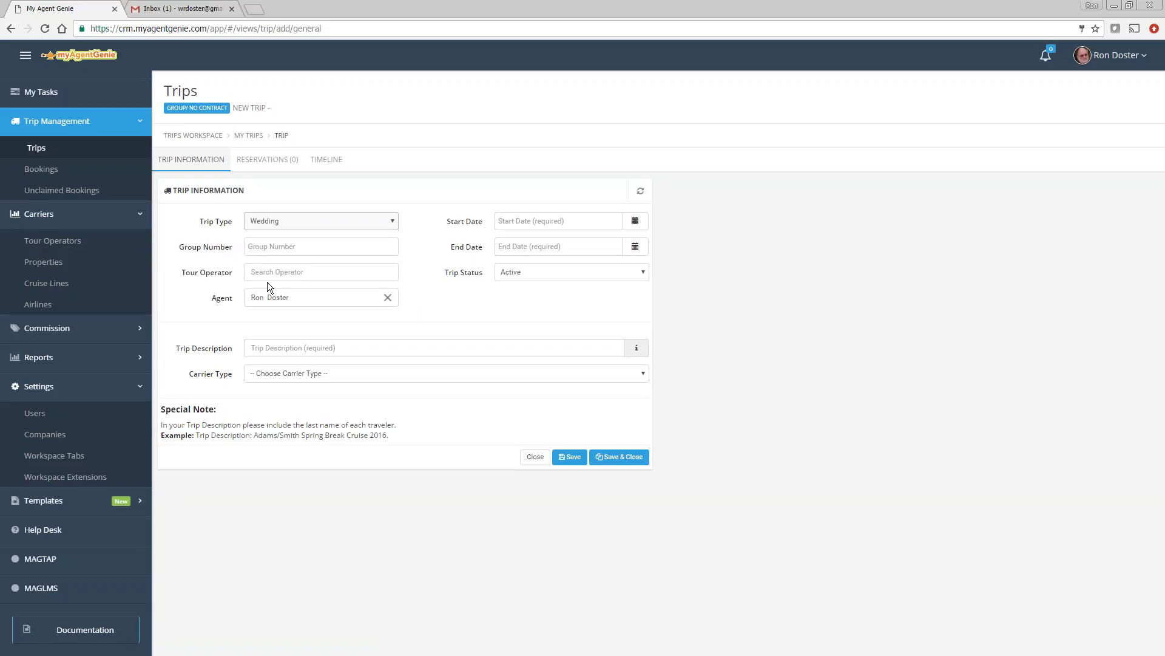
{"action": "left_click", "coordinate": [286, 250]}
{"action": "type", "text": "R"}
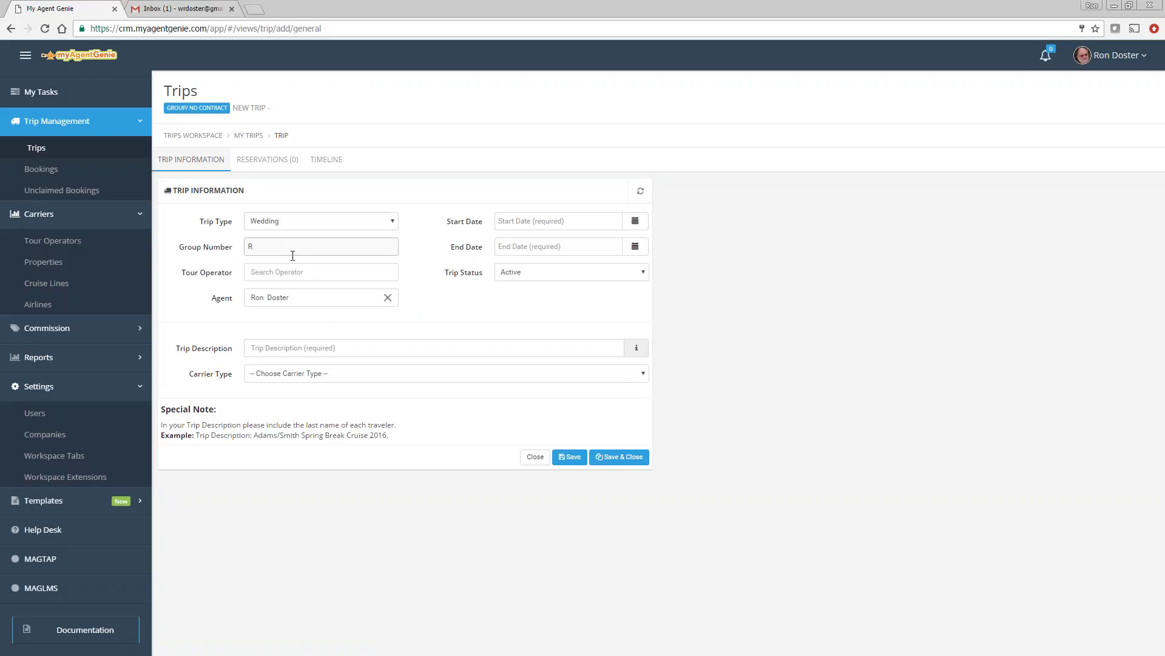
{"action": "type", "text": "234"}
{"action": "left_click_drag", "start_coordinate": [274, 247], "coordinate": [201, 248]}
Step: Set the tour operator to Royal Caribbean and the description to 'Adams Destination Wedding'
{"action": "left_click", "coordinate": [274, 275]}
{"action": "type", "text": "Roy"}
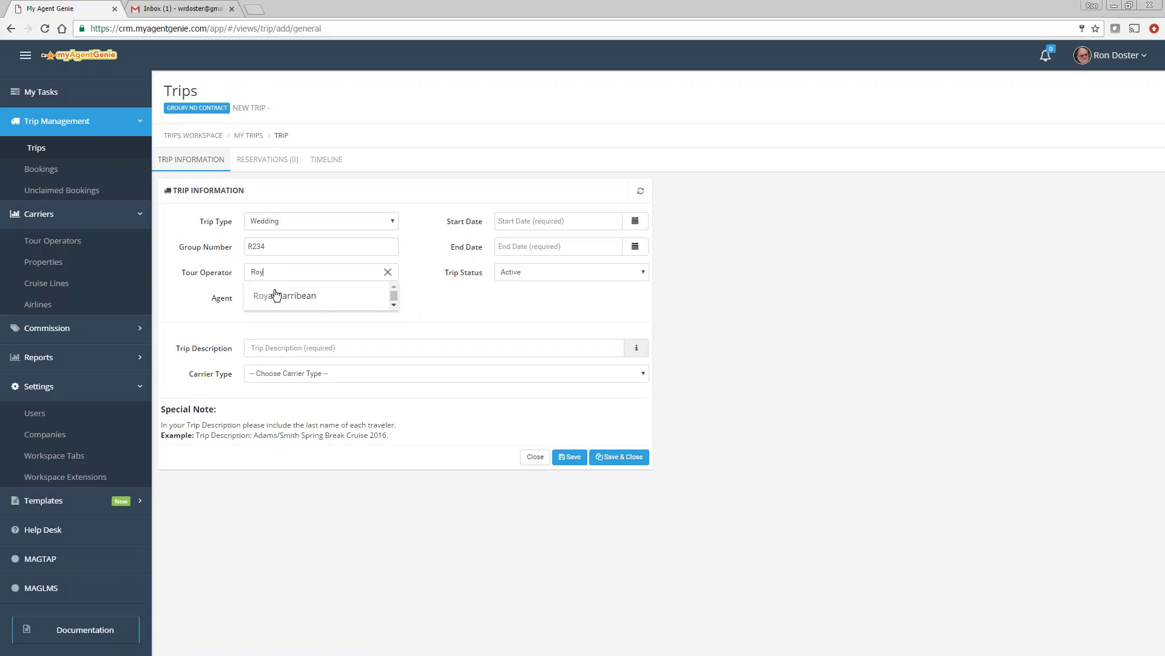
{"action": "left_click", "coordinate": [276, 295]}
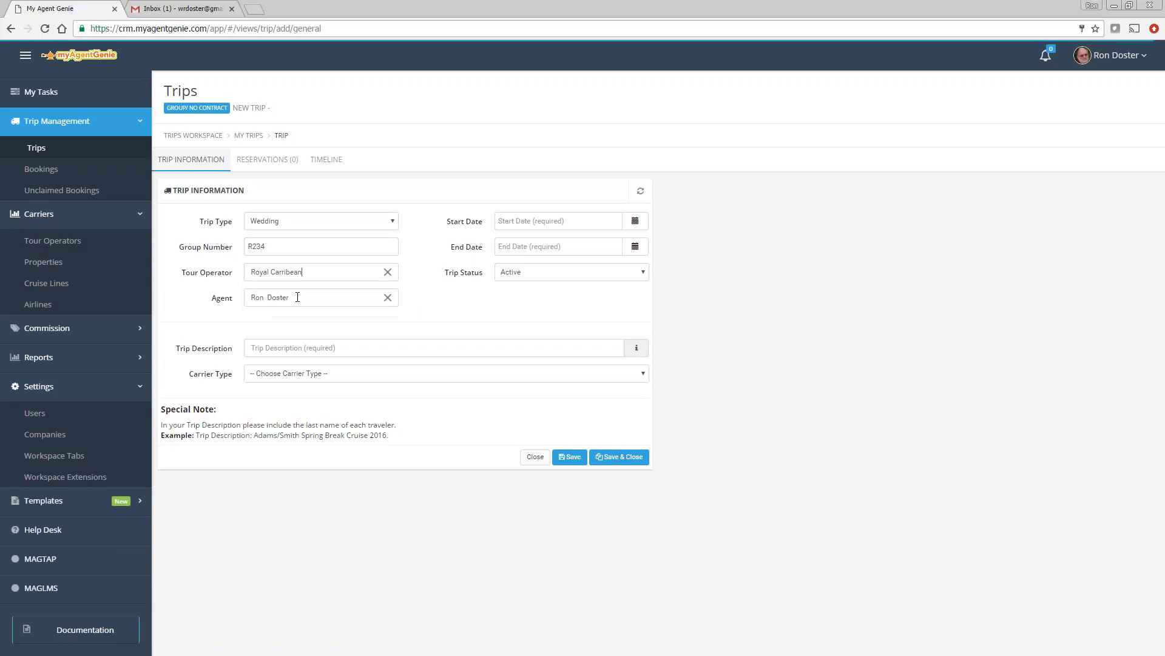
{"action": "left_click", "coordinate": [297, 352]}
{"action": "type", "text": "S"}
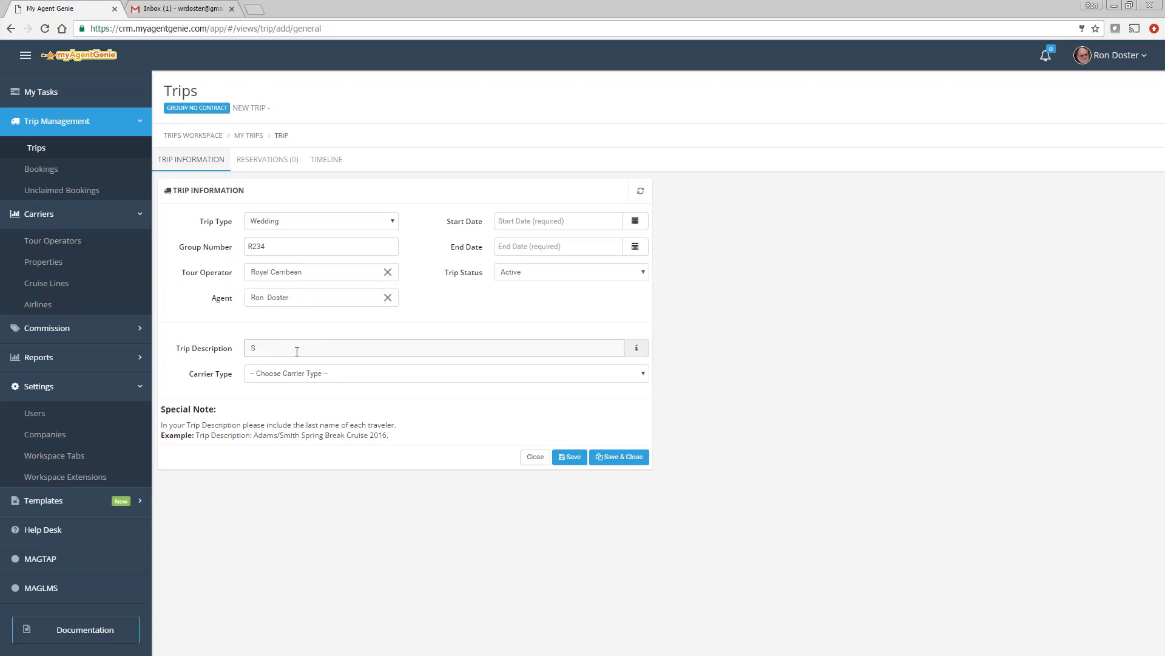
{"action": "key", "text": "BackSpace"}
{"action": "type", "text": "Adams Destination Wedding"}
Step: Set the trip dates from April 1, 2017 to April 7, 2017
{"action": "left_click", "coordinate": [635, 220]}
{"action": "left_click", "coordinate": [617, 249]}
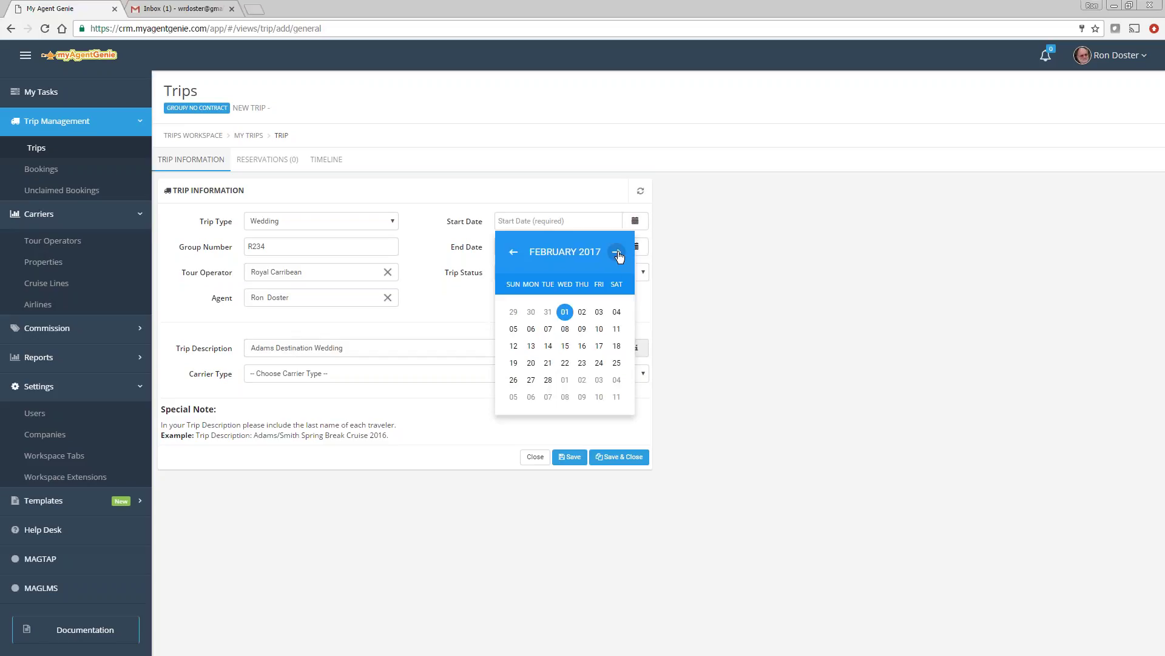
{"action": "left_click", "coordinate": [617, 250]}
{"action": "left_click", "coordinate": [618, 250]}
{"action": "left_click", "coordinate": [617, 310]}
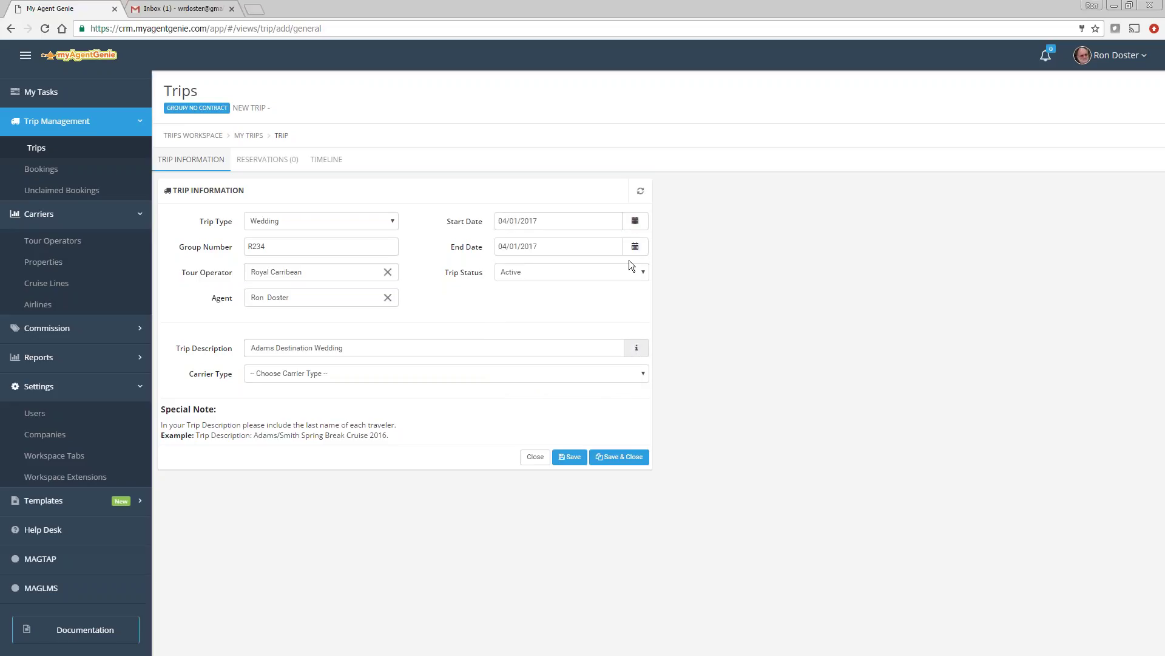
{"action": "left_click", "coordinate": [635, 246]}
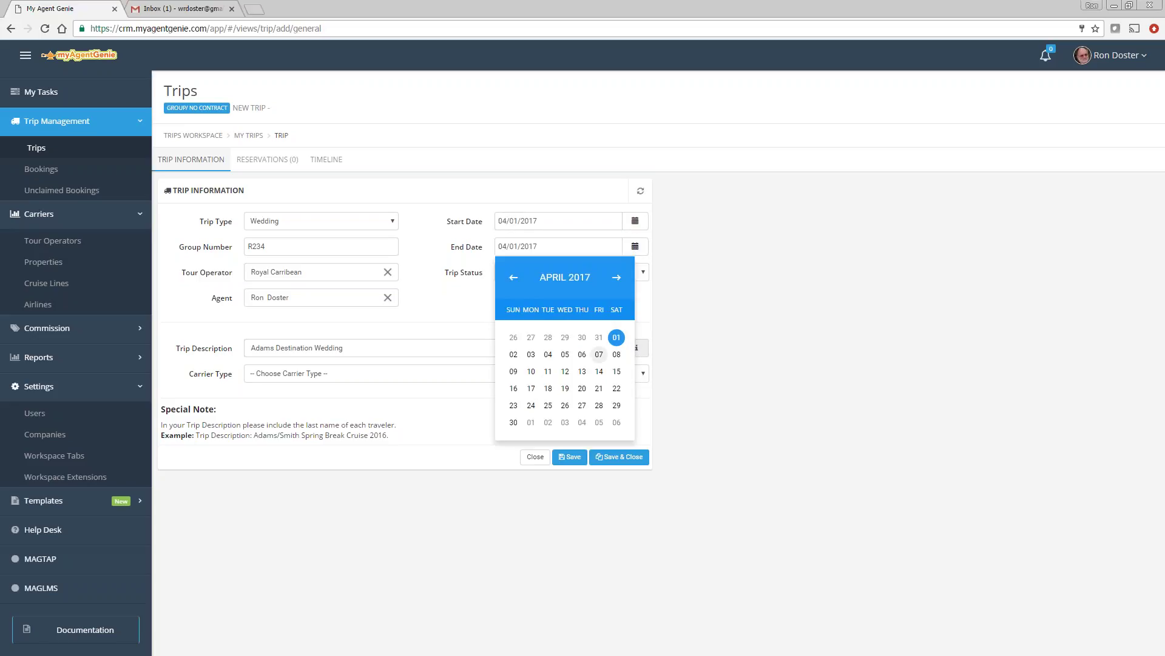
{"action": "left_click", "coordinate": [599, 354]}
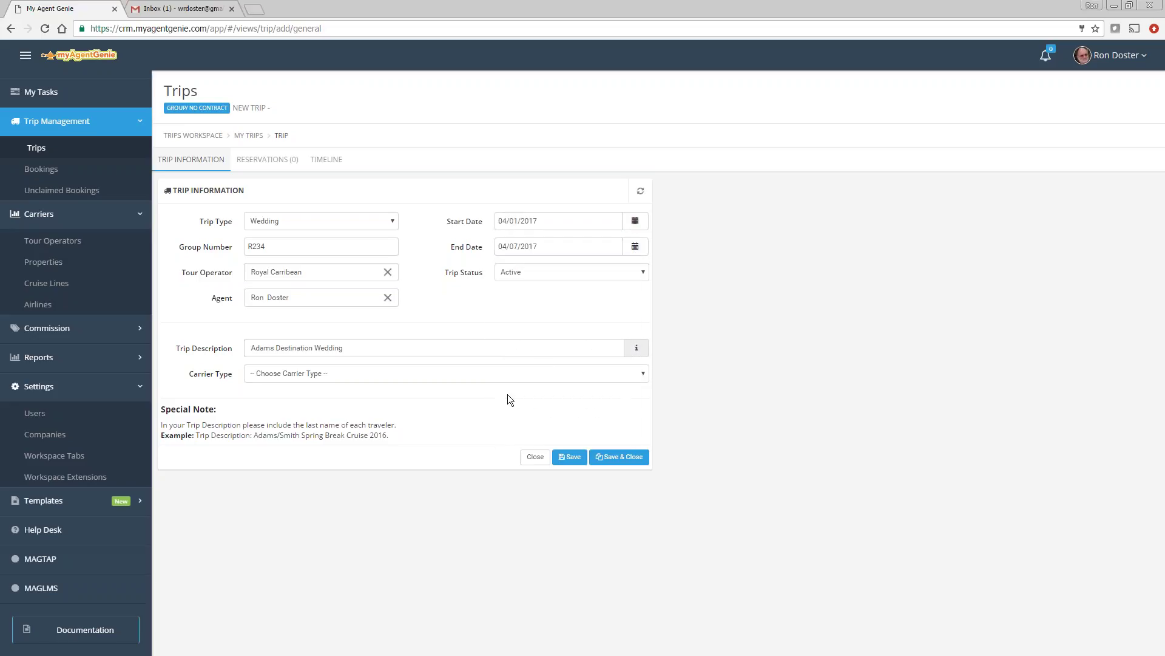
Step: Set carrier to Cruise Line, Royal Caribbean International, Freedom of the Seas, and save
{"action": "left_click", "coordinate": [285, 374]}
{"action": "left_click", "coordinate": [277, 433]}
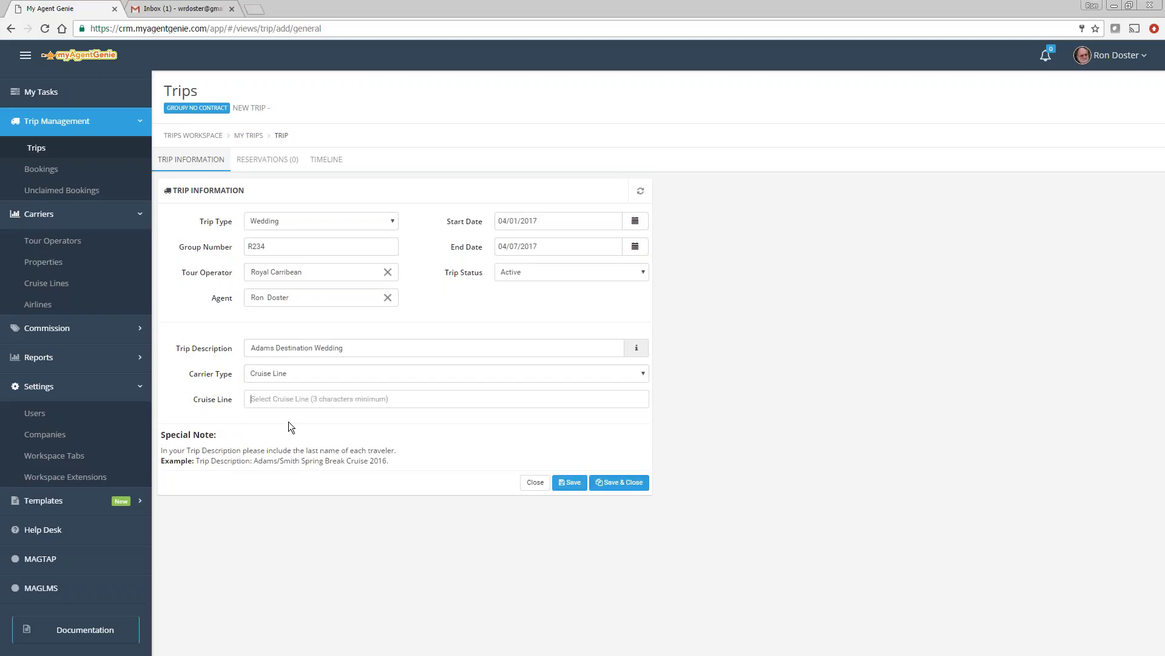
{"action": "type", "text": "roy"}
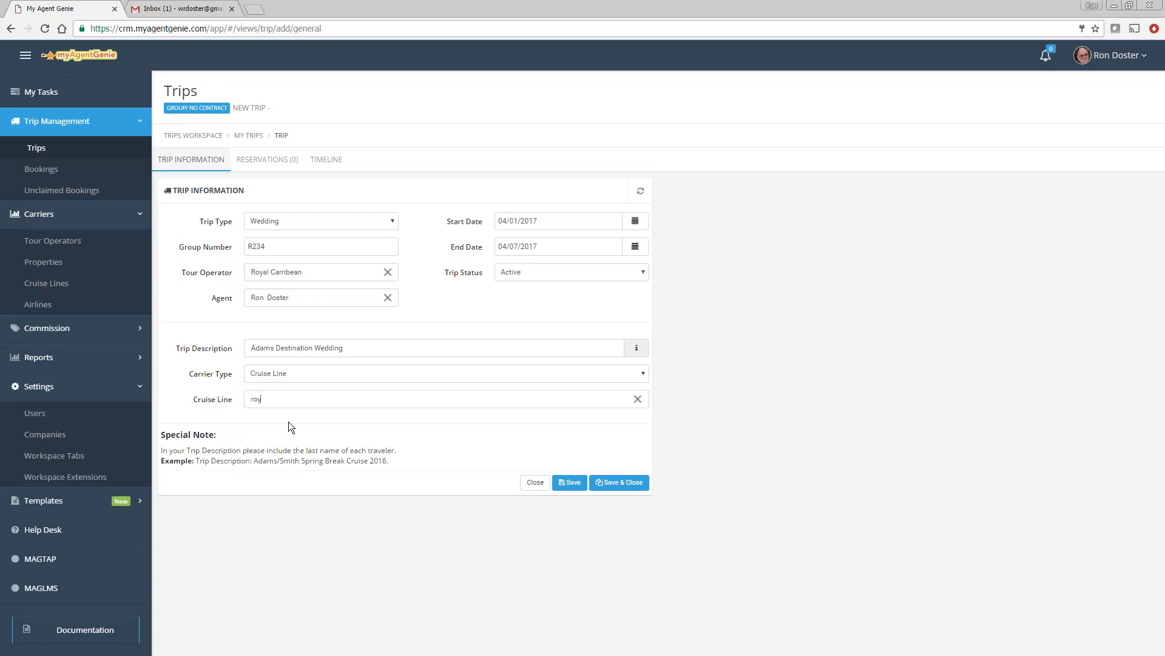
{"action": "left_click", "coordinate": [277, 425]}
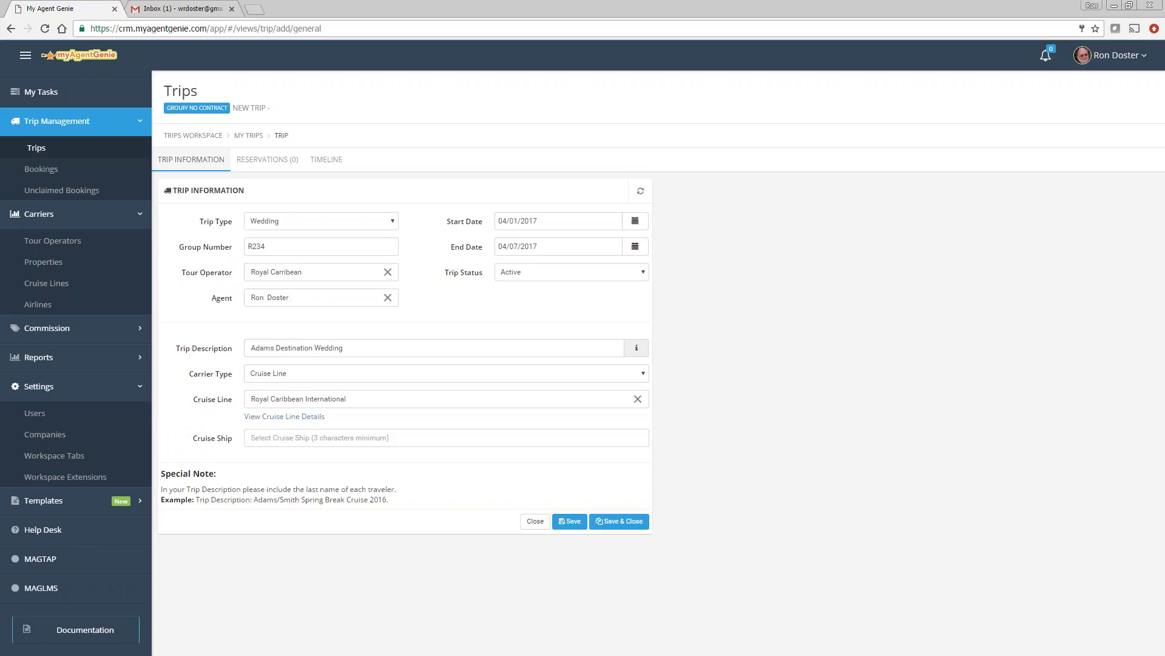
{"action": "type", "text": "Free"}
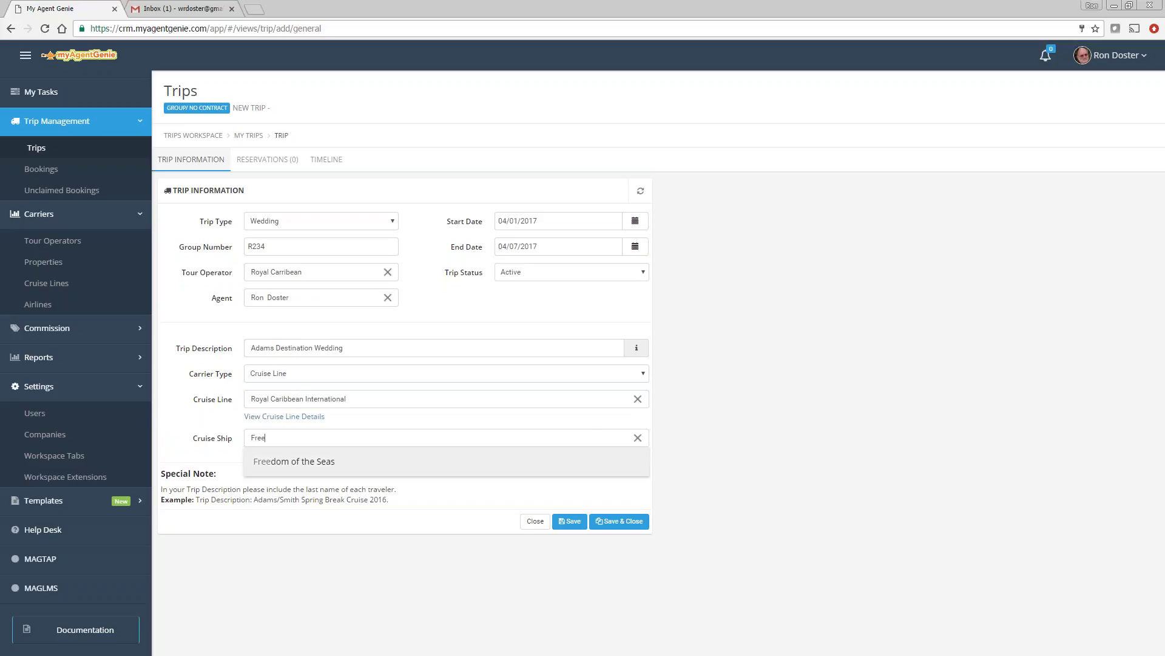
{"action": "left_click", "coordinate": [300, 463]}
{"action": "left_click", "coordinate": [570, 534]}
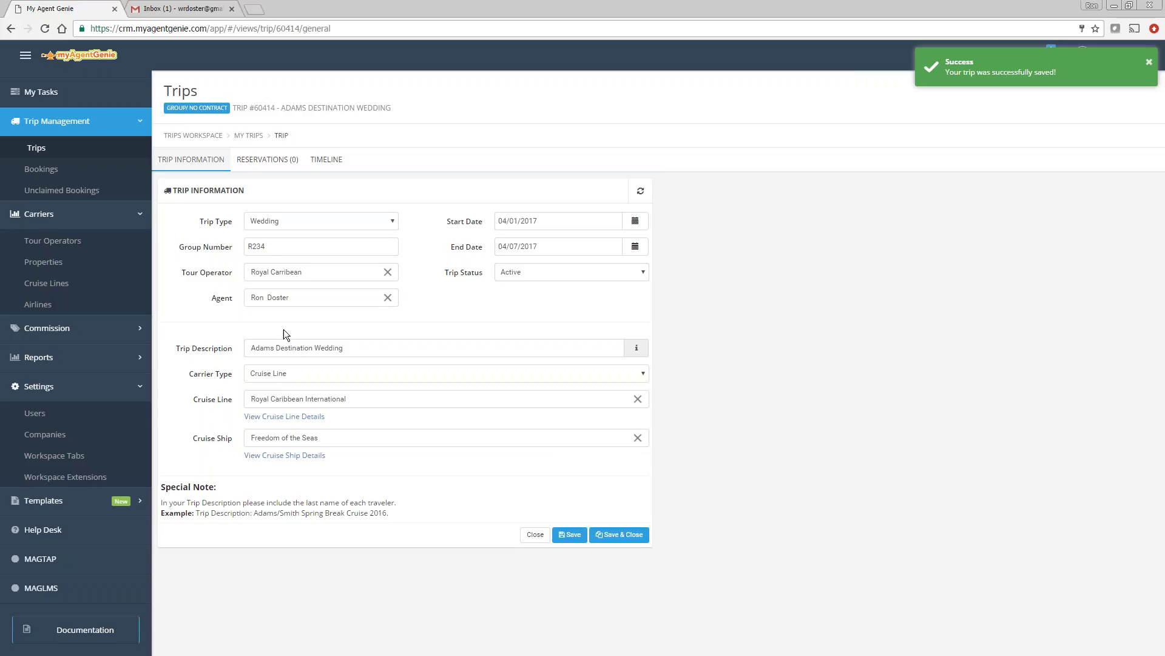
Step: Add a reservation described 'Adams on Adams dw' to the wedding trip and save it
{"action": "left_click", "coordinate": [273, 160]}
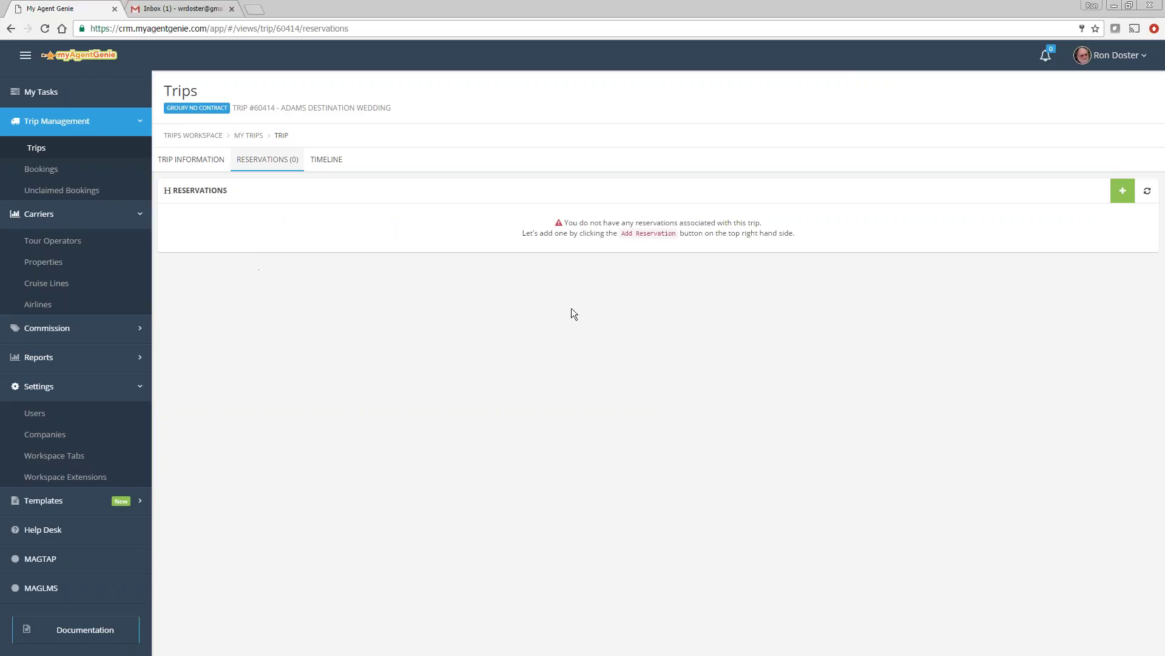
{"action": "left_click", "coordinate": [1122, 191]}
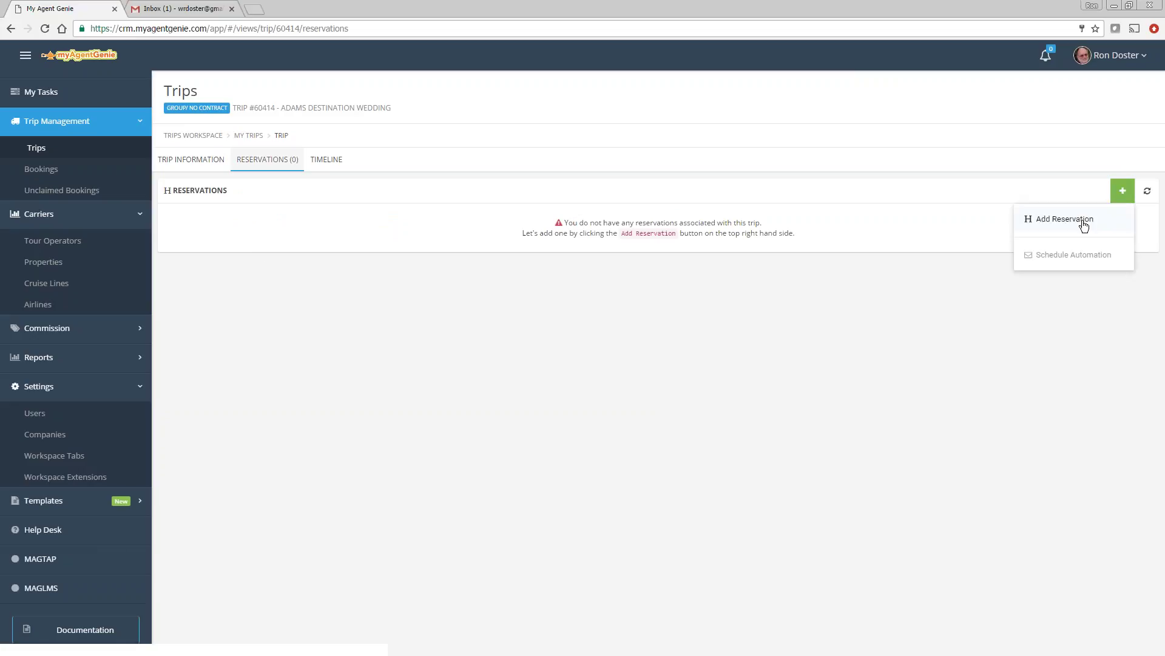
{"action": "left_click", "coordinate": [1084, 222]}
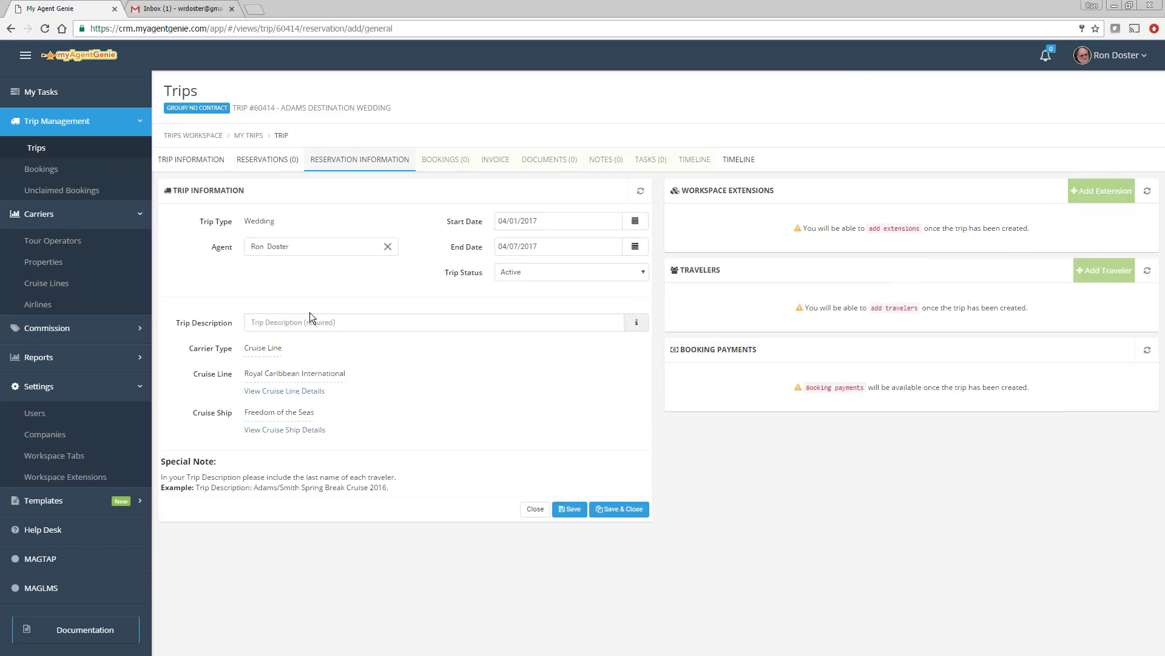
{"action": "left_click", "coordinate": [284, 322]}
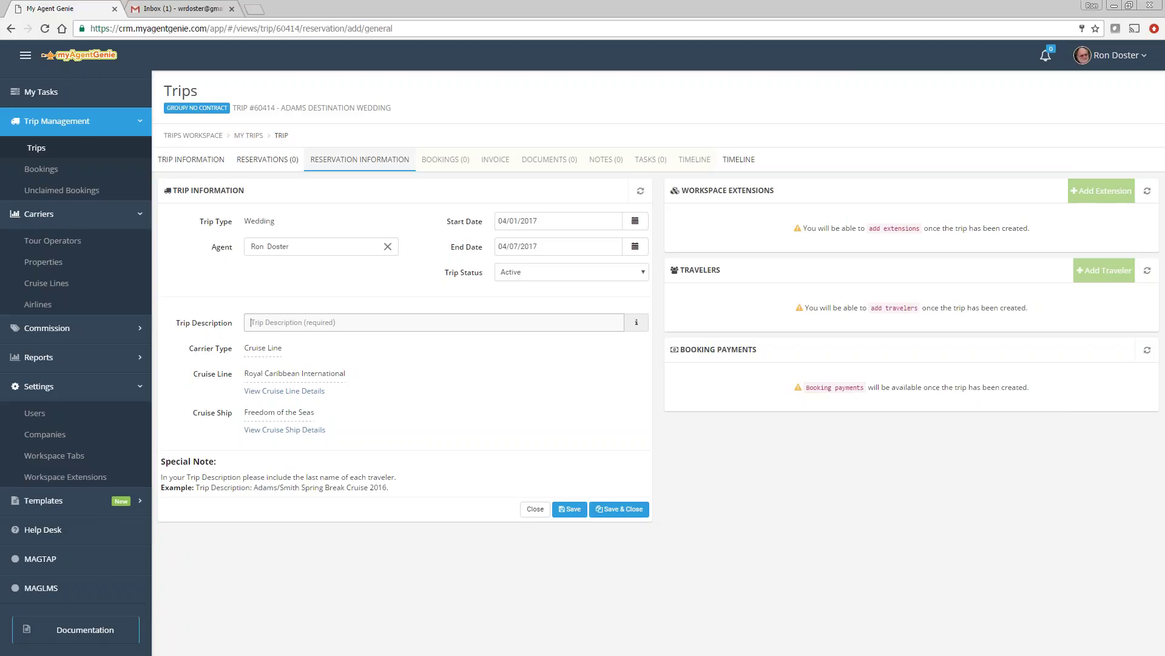
{"action": "type", "text": "Adams on Adams dw"}
{"action": "left_click", "coordinate": [569, 506]}
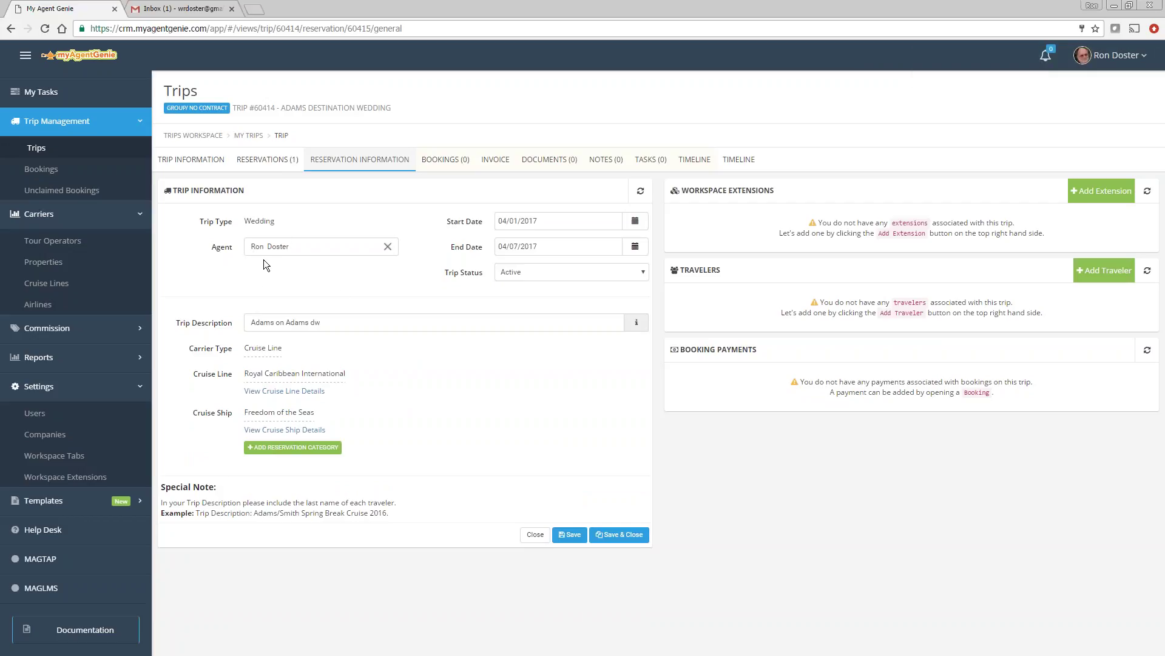
{"action": "left_click", "coordinate": [89, 478]}
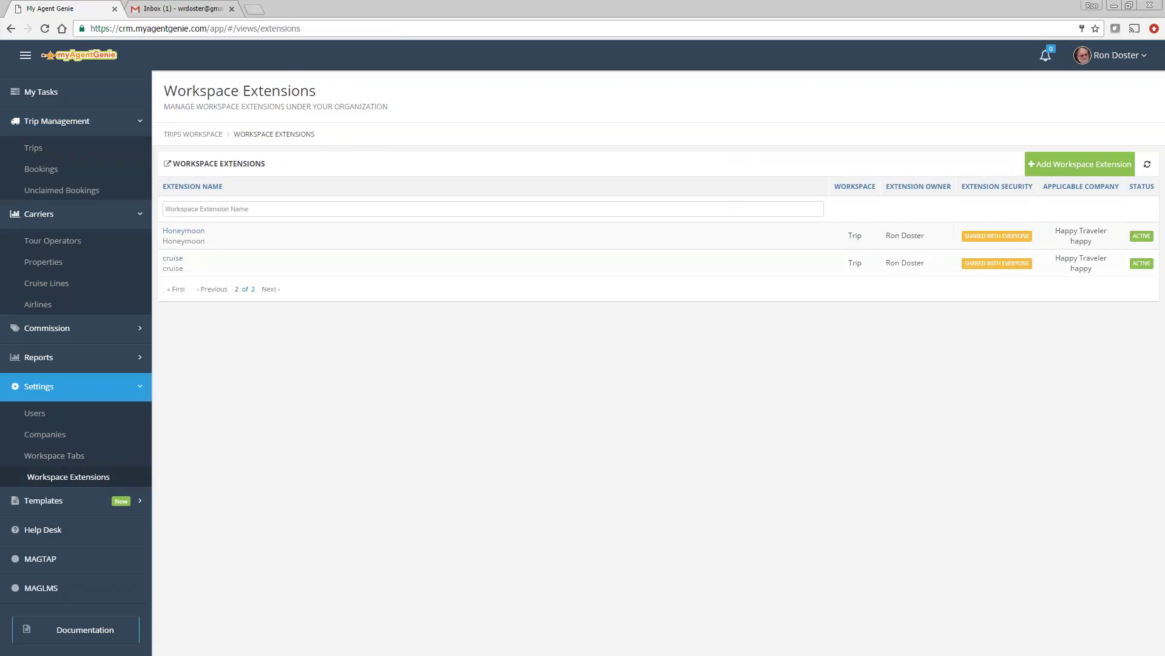
Step: Add Wedding to the cruise extension's trip types and save the extension
{"action": "left_click", "coordinate": [178, 261]}
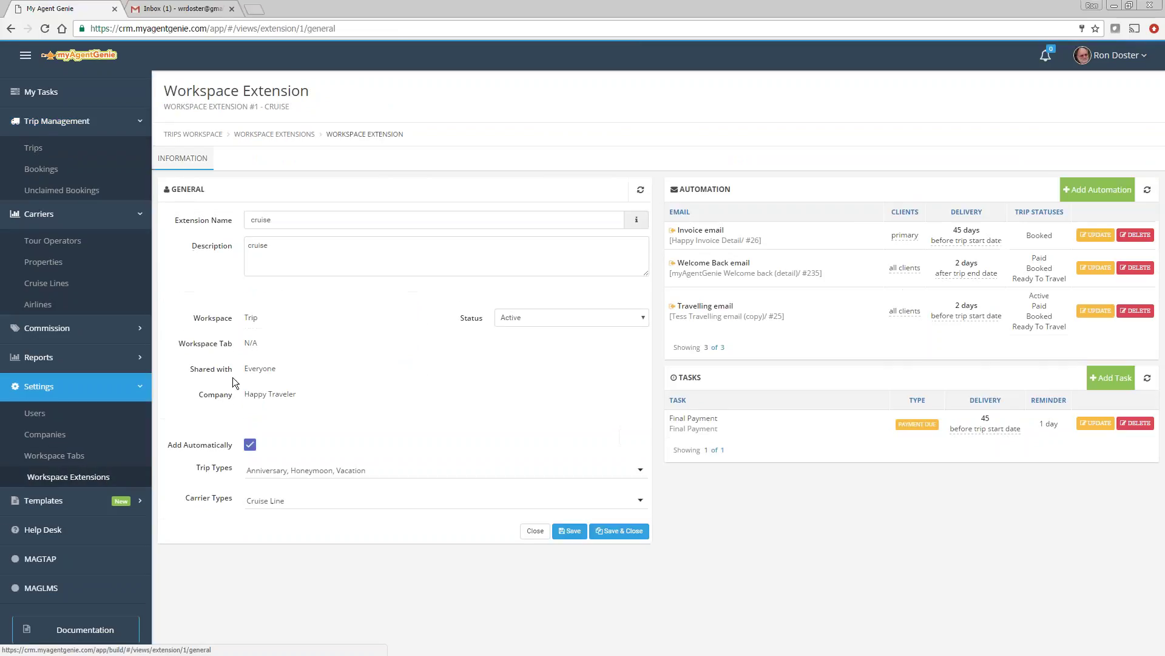
{"action": "left_click", "coordinate": [378, 472]}
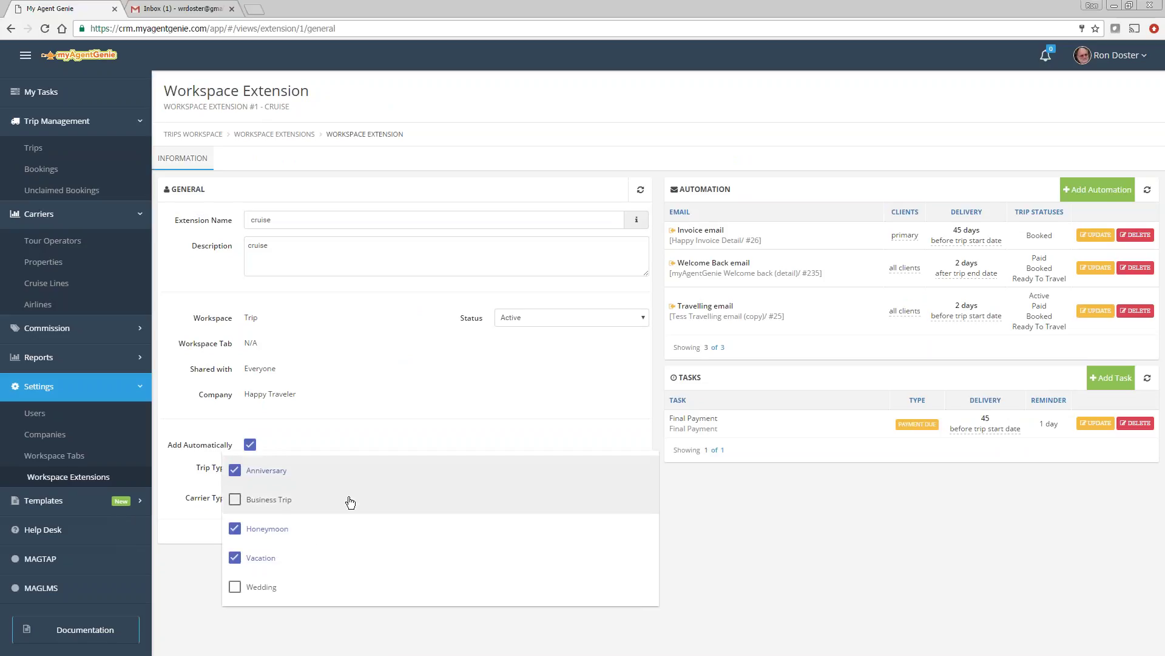
{"action": "left_click", "coordinate": [235, 587]}
{"action": "left_click", "coordinate": [281, 577]}
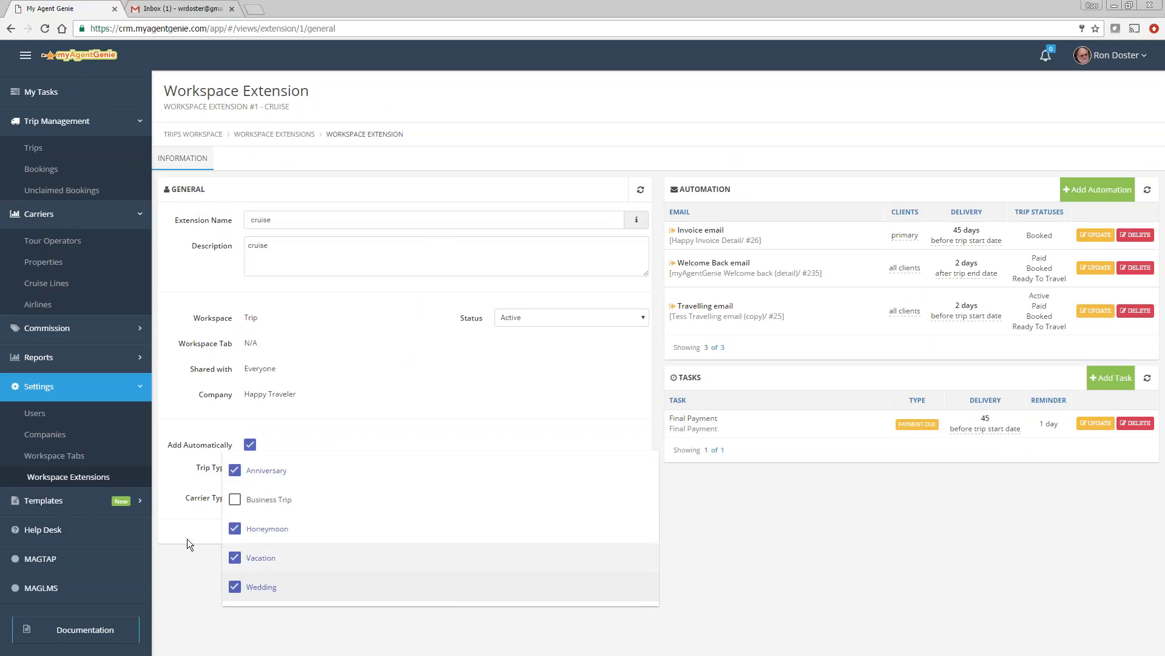
{"action": "left_click", "coordinate": [178, 513]}
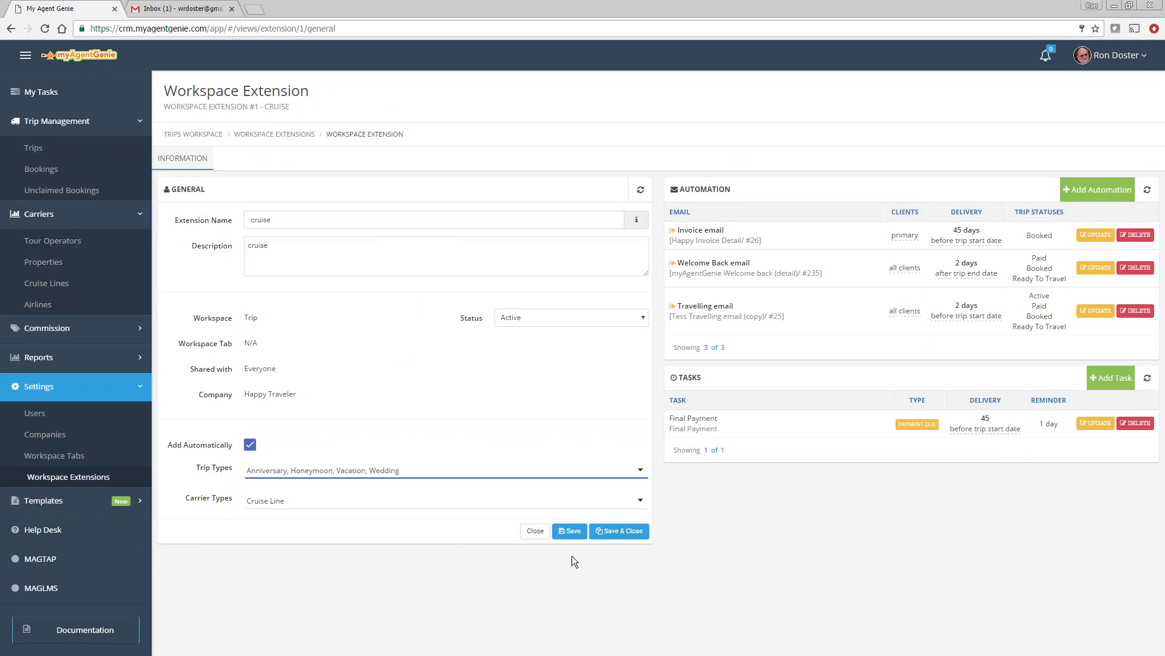
{"action": "left_click", "coordinate": [568, 532]}
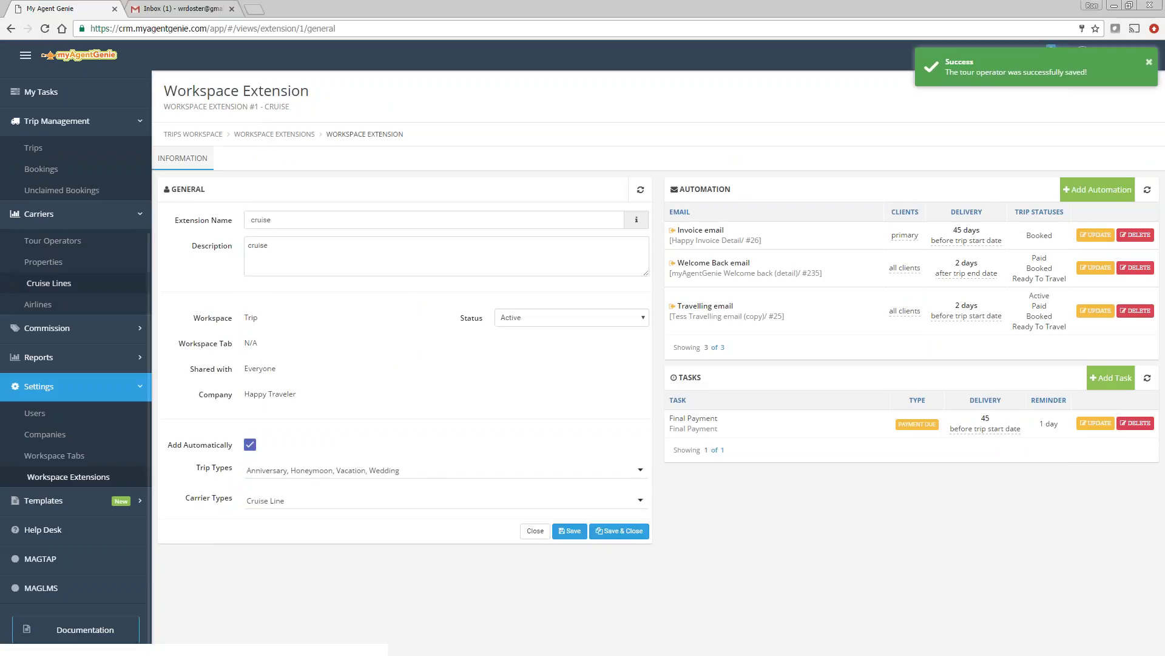
{"action": "left_click", "coordinate": [50, 152]}
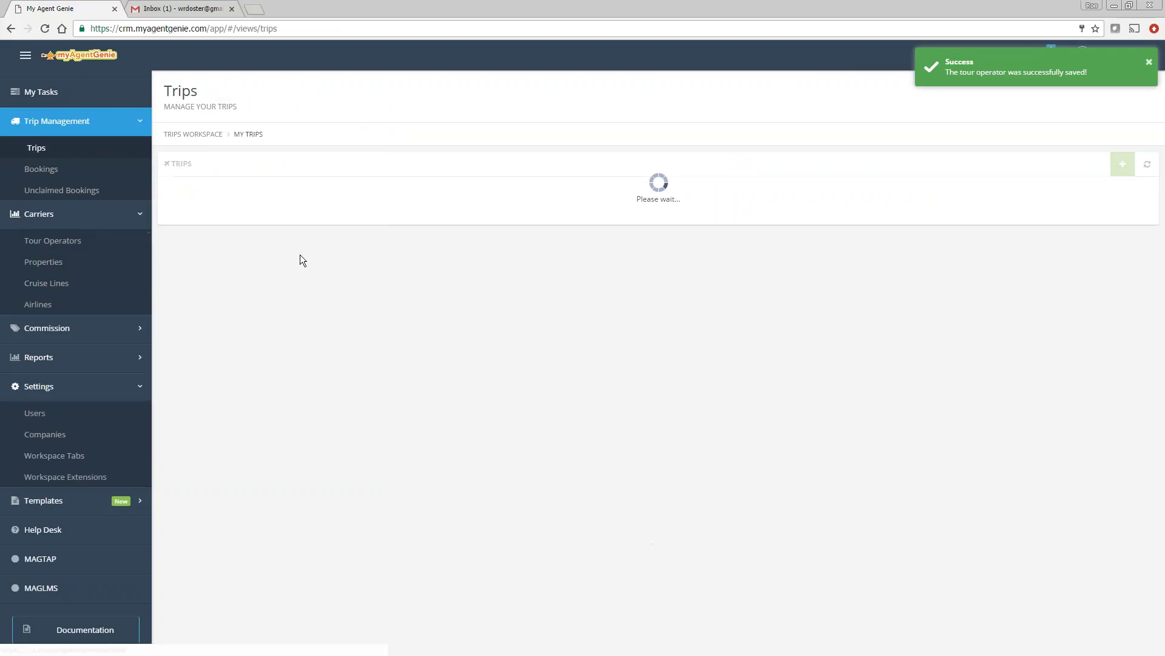
Step: Attach the cruise extension to the Adams on Adams dw reservation and check its Final Payment task
{"action": "left_click", "coordinate": [216, 232]}
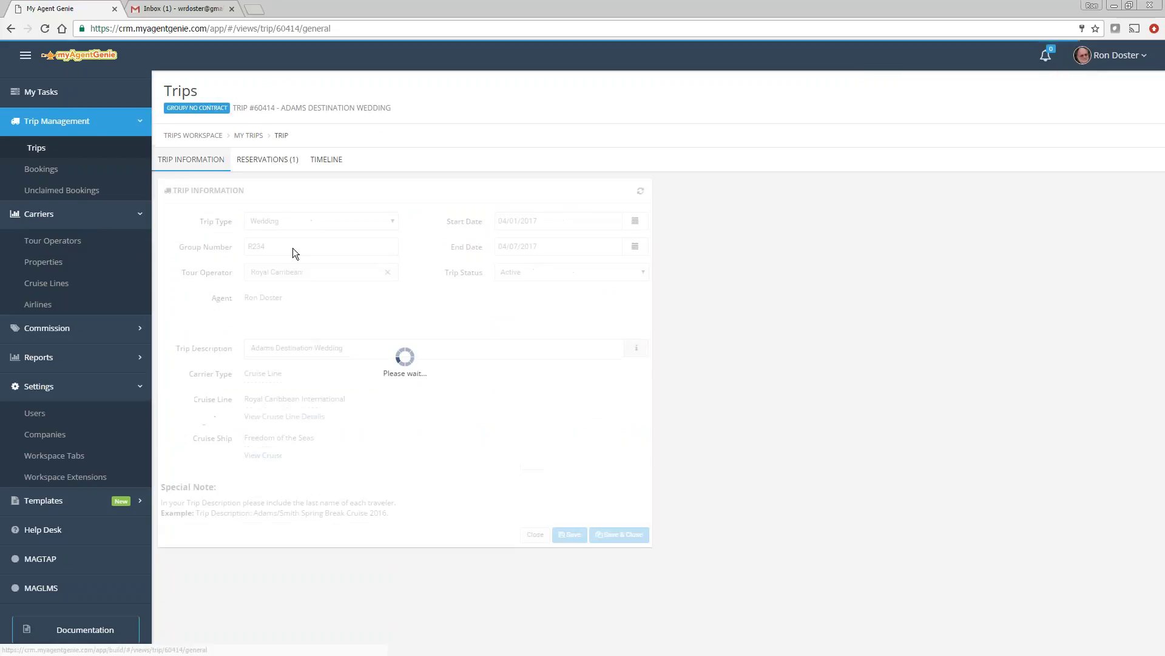
{"action": "left_click", "coordinate": [261, 159]}
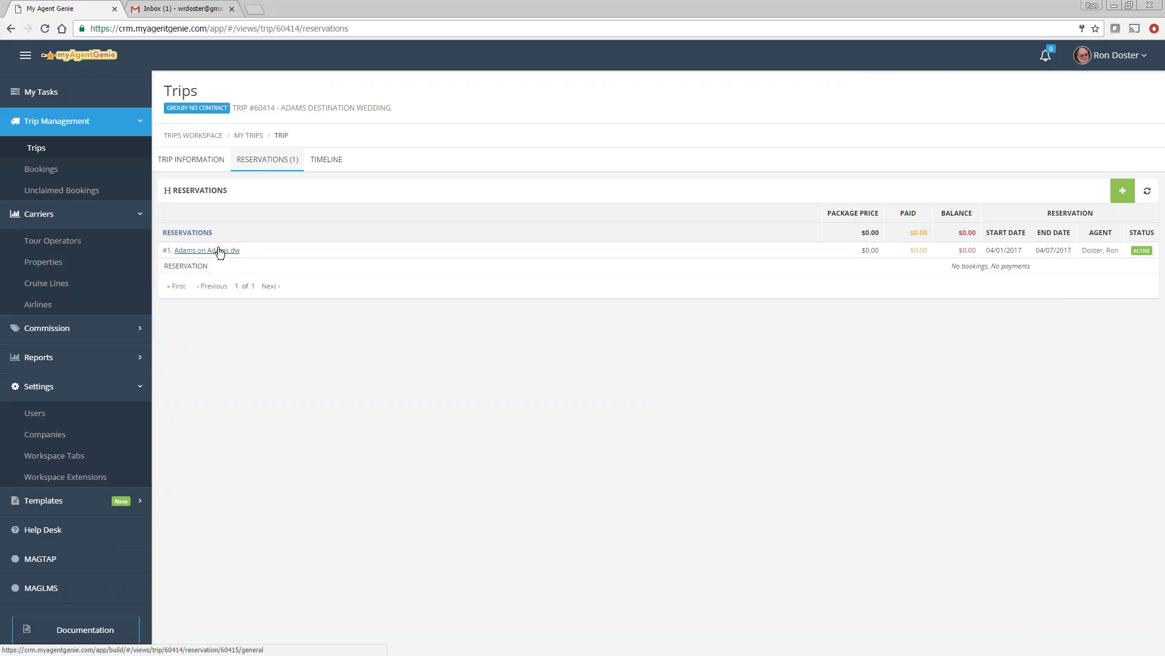
{"action": "left_click", "coordinate": [217, 250]}
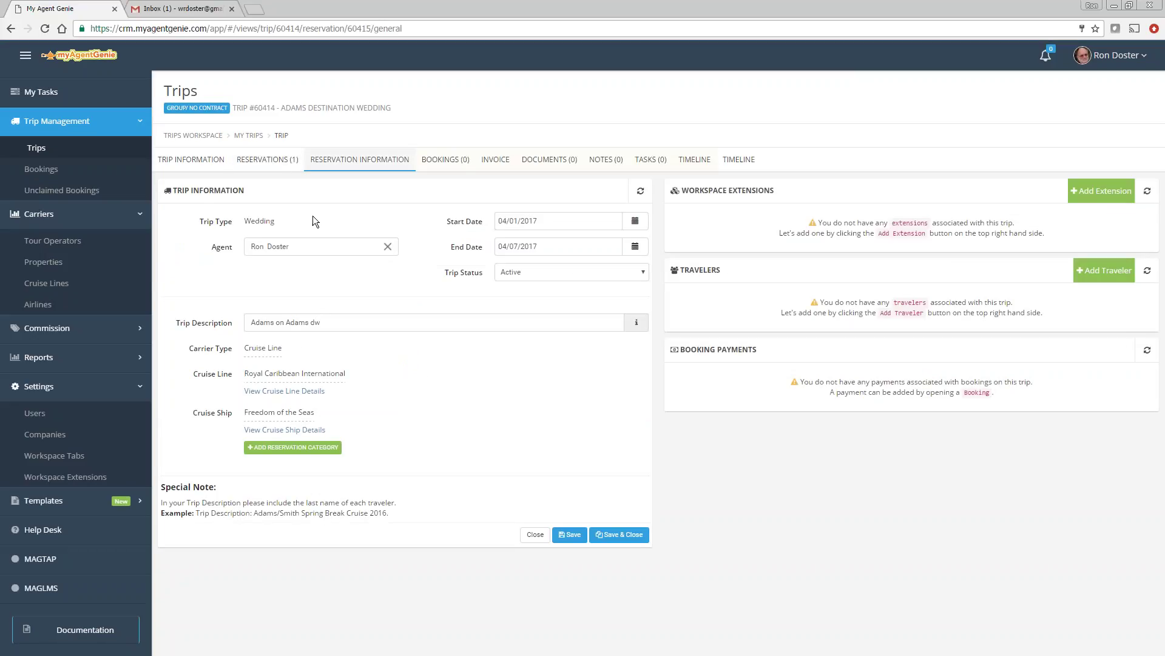
{"action": "left_click", "coordinate": [273, 159]}
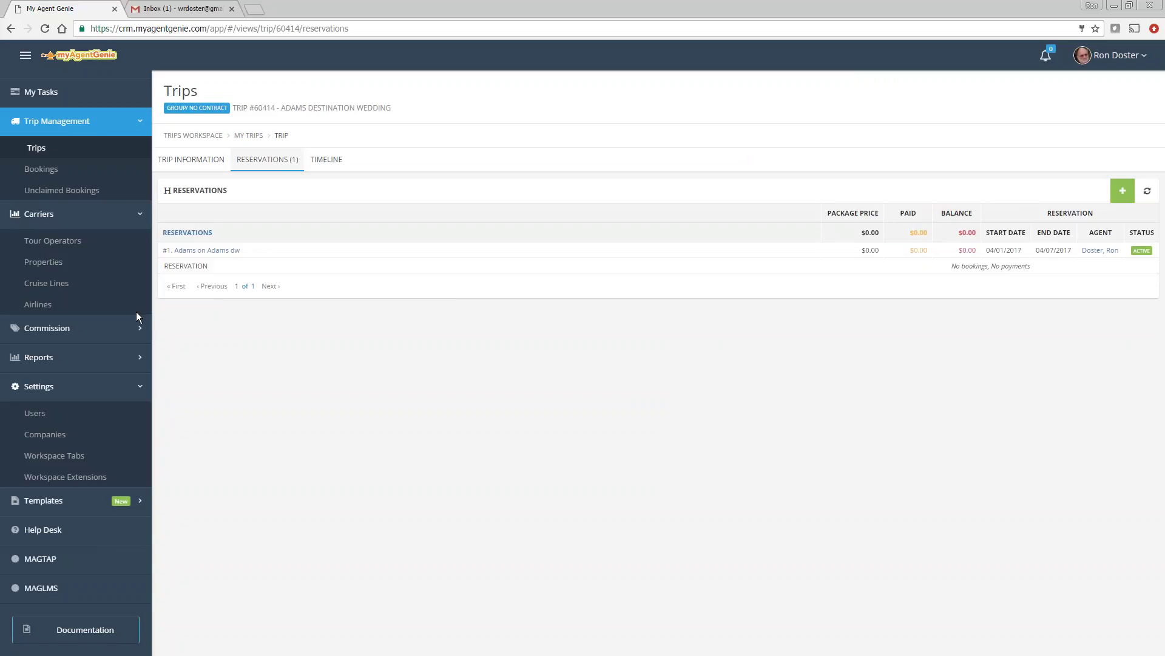
{"action": "left_click", "coordinate": [210, 250]}
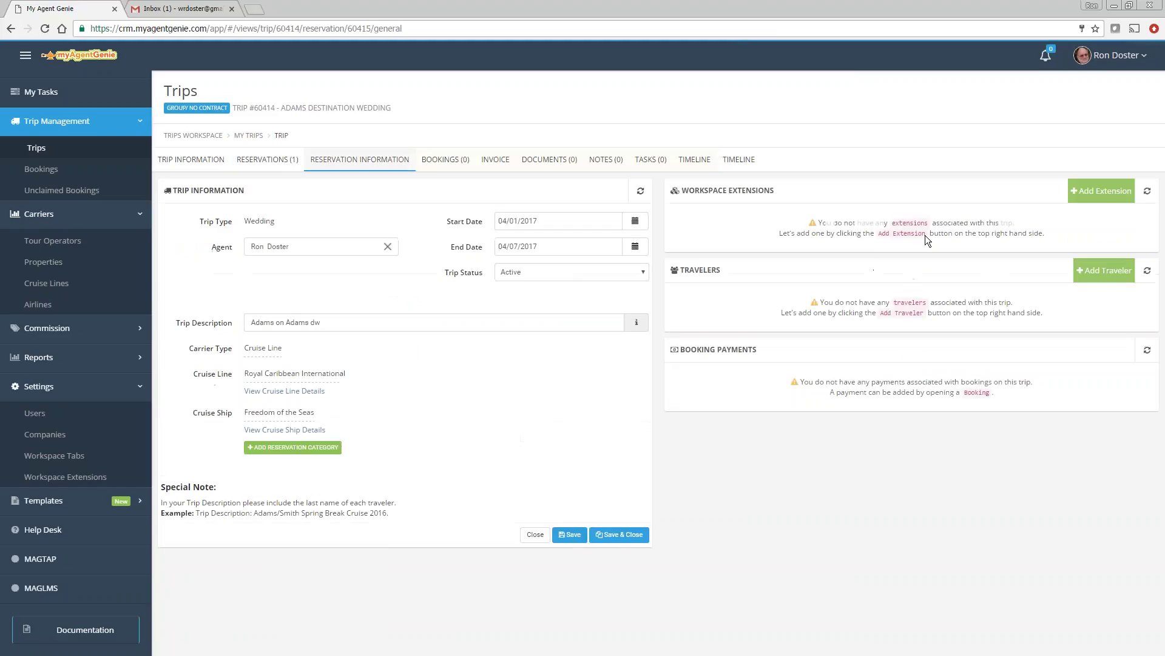
{"action": "left_click", "coordinate": [1096, 192]}
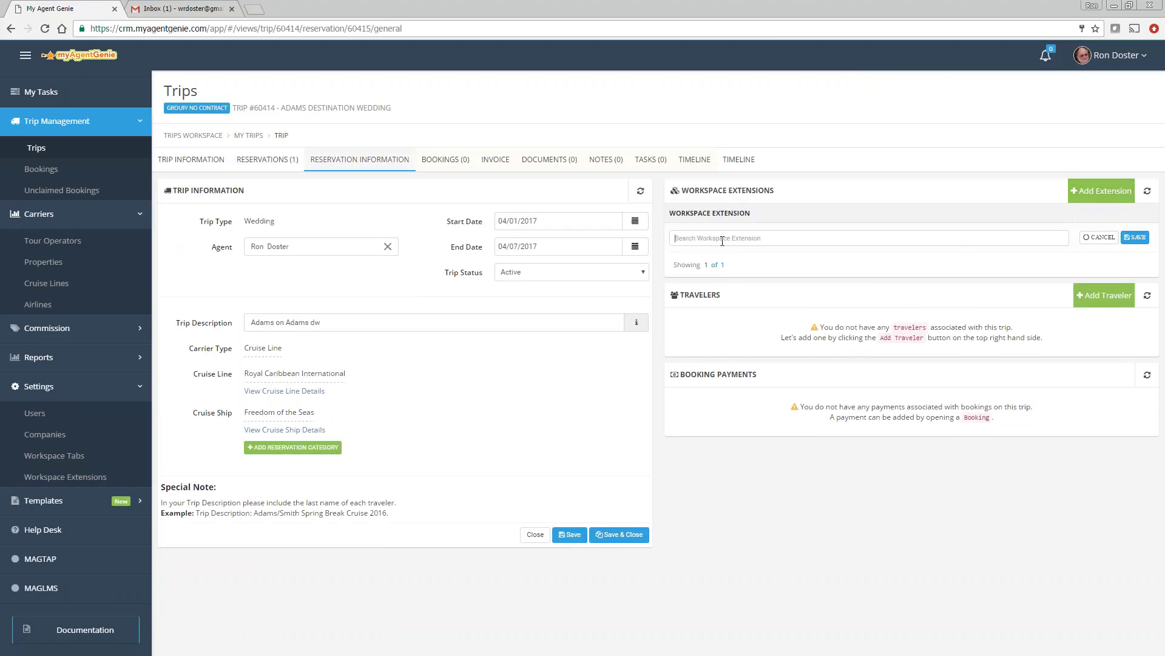
{"action": "type", "text": "cruis"}
{"action": "left_click", "coordinate": [691, 255]}
{"action": "left_click", "coordinate": [1135, 237]}
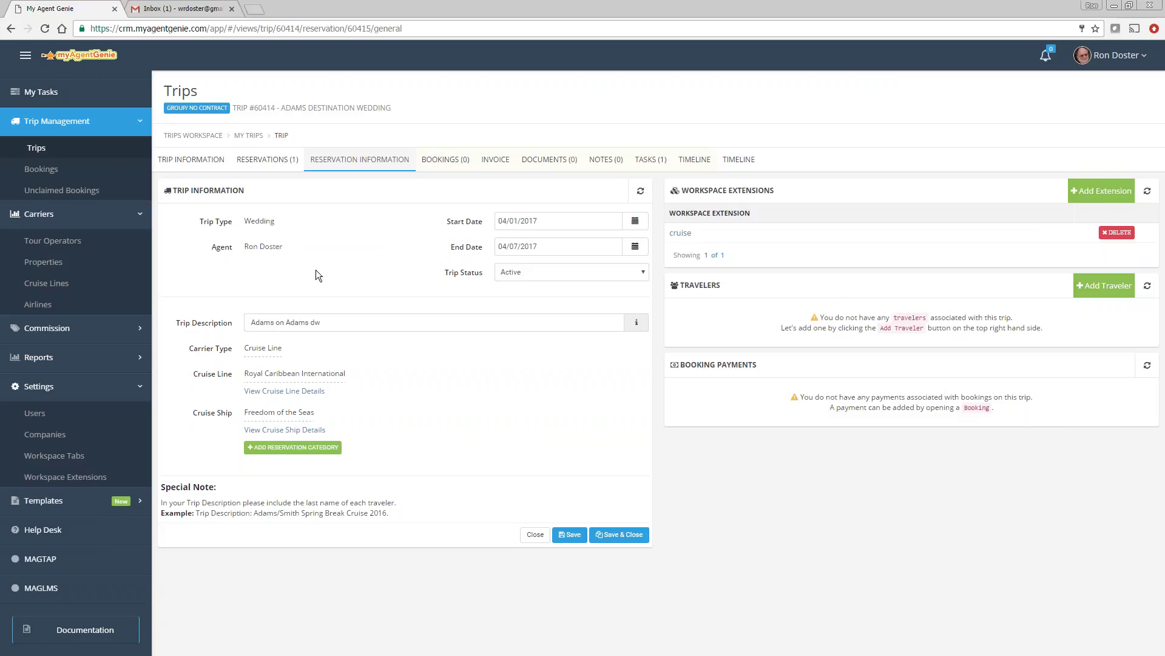
{"action": "left_click", "coordinate": [651, 162]}
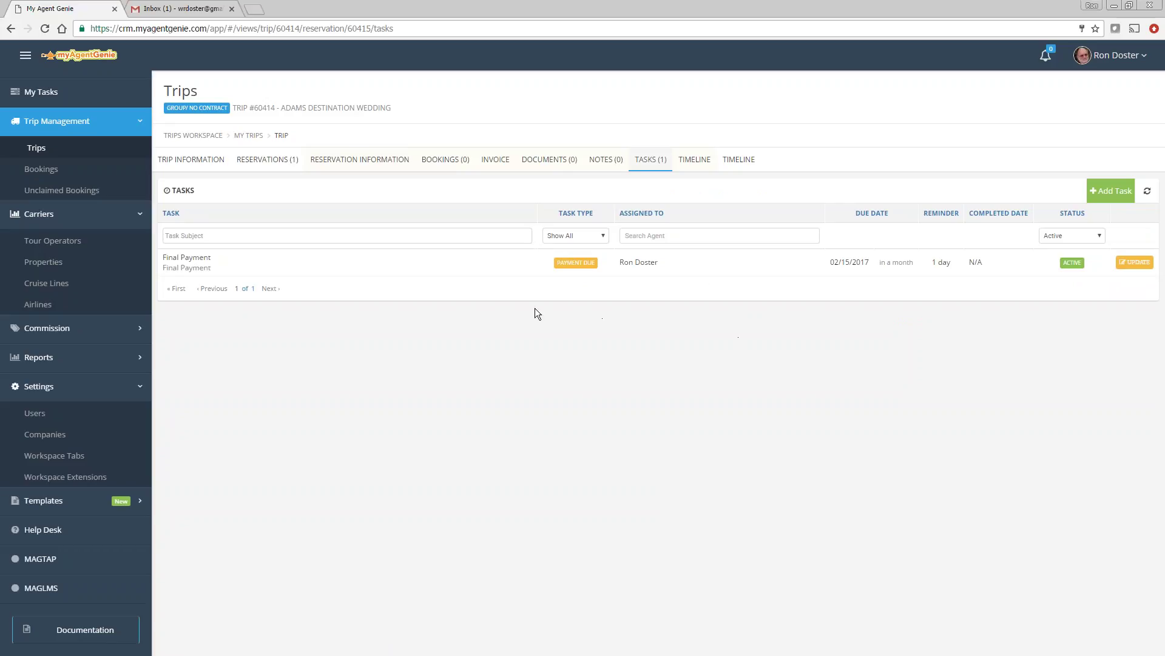
Step: Add the first 'adam' search result as the Primary traveler on Adams on Adams dw
{"action": "left_click", "coordinate": [267, 159]}
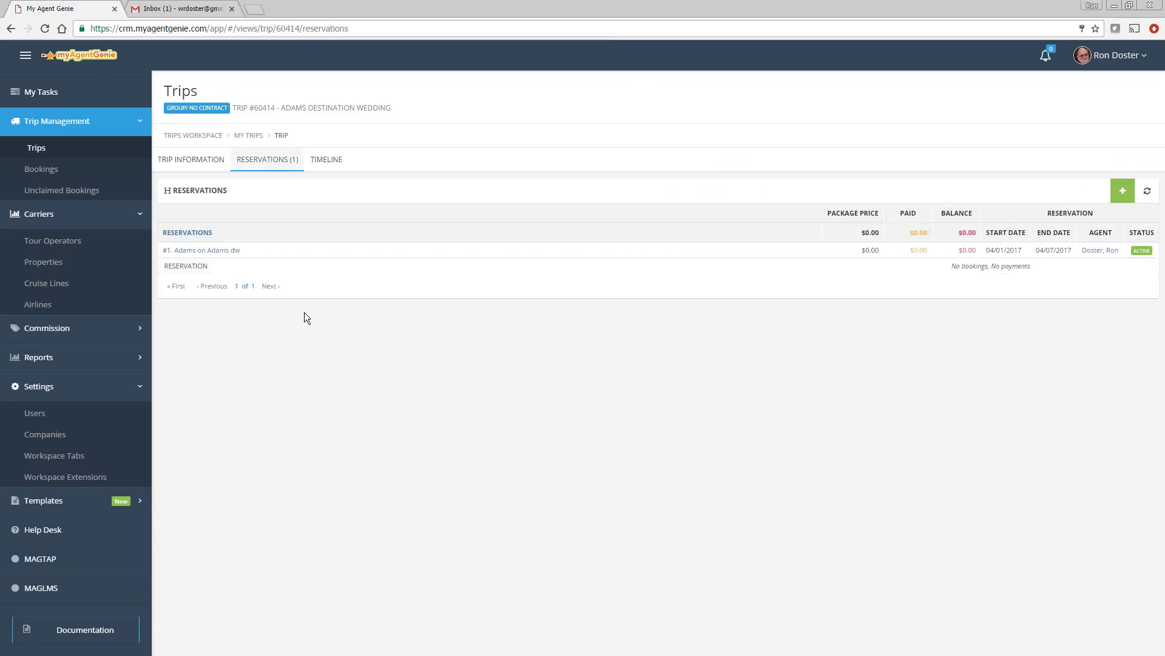
{"action": "left_click", "coordinate": [219, 250]}
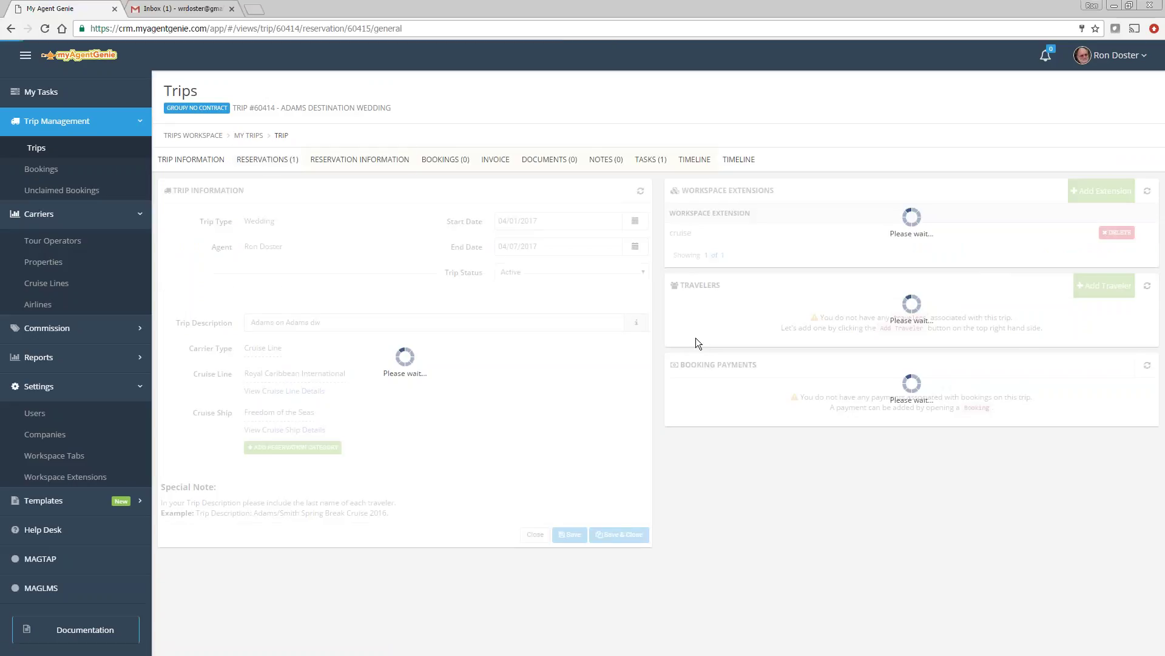
{"action": "left_click", "coordinate": [1102, 285]}
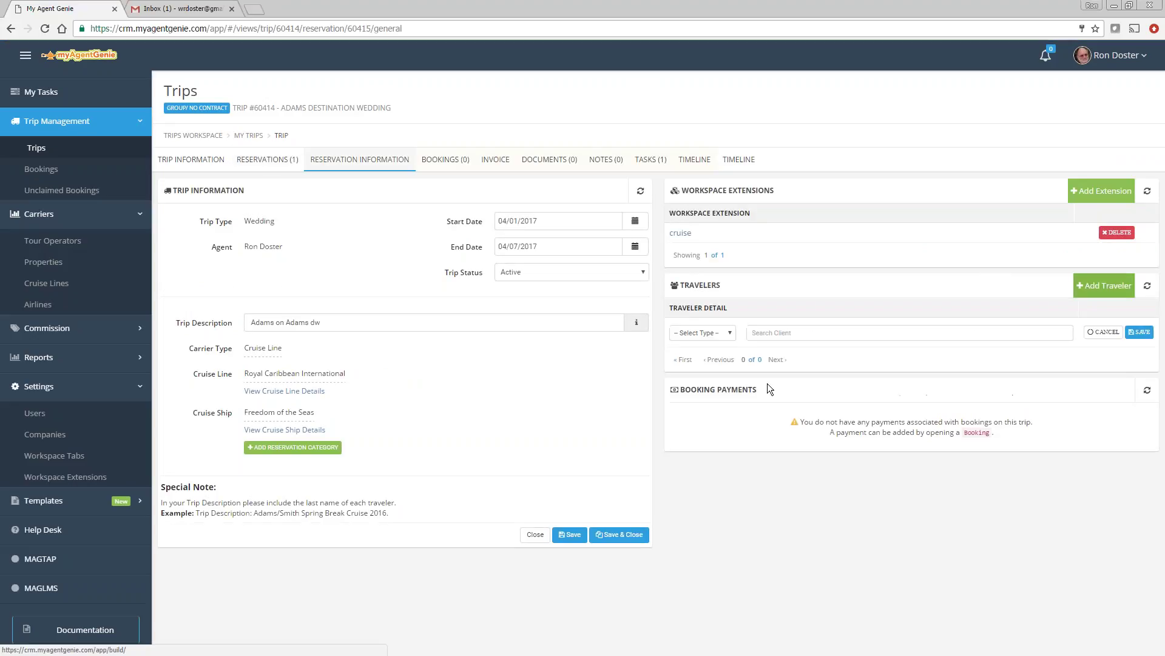
{"action": "left_click", "coordinate": [711, 333]}
{"action": "left_click", "coordinate": [729, 353]}
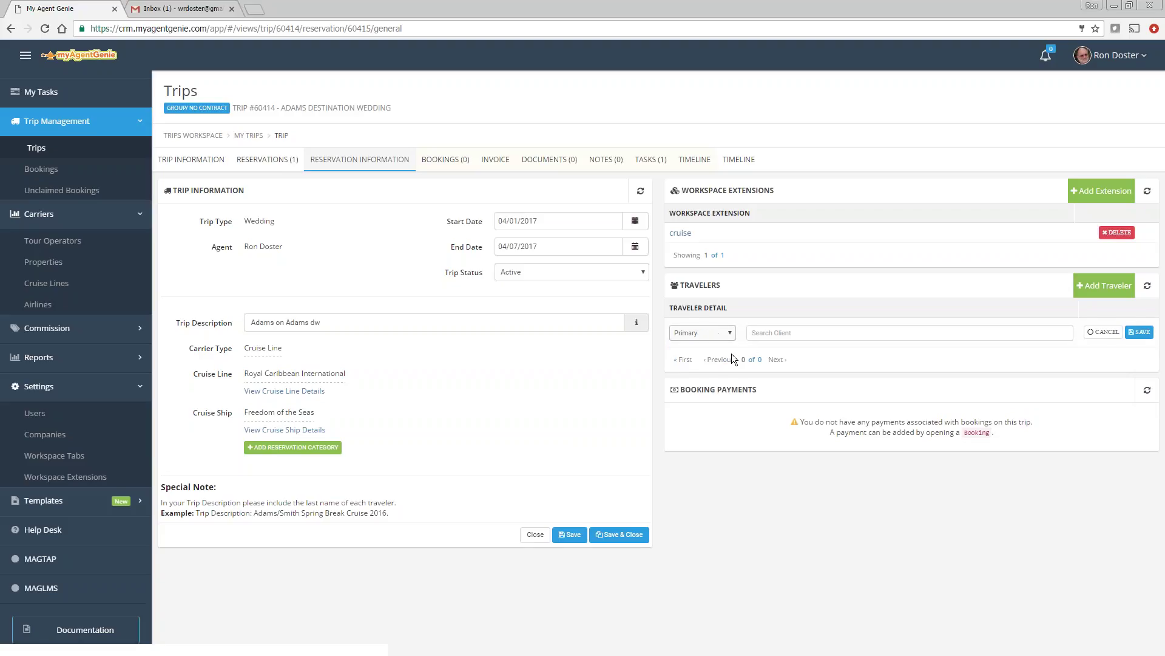
{"action": "left_click", "coordinate": [785, 335]}
{"action": "type", "text": "adam"}
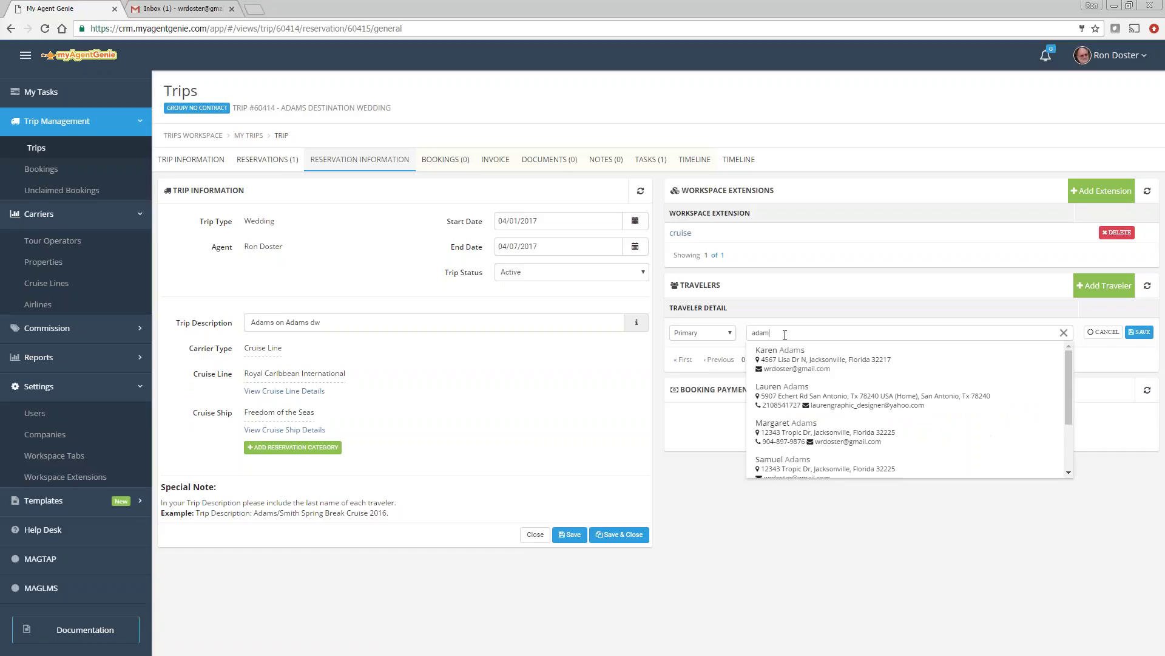
{"action": "left_click", "coordinate": [786, 353]}
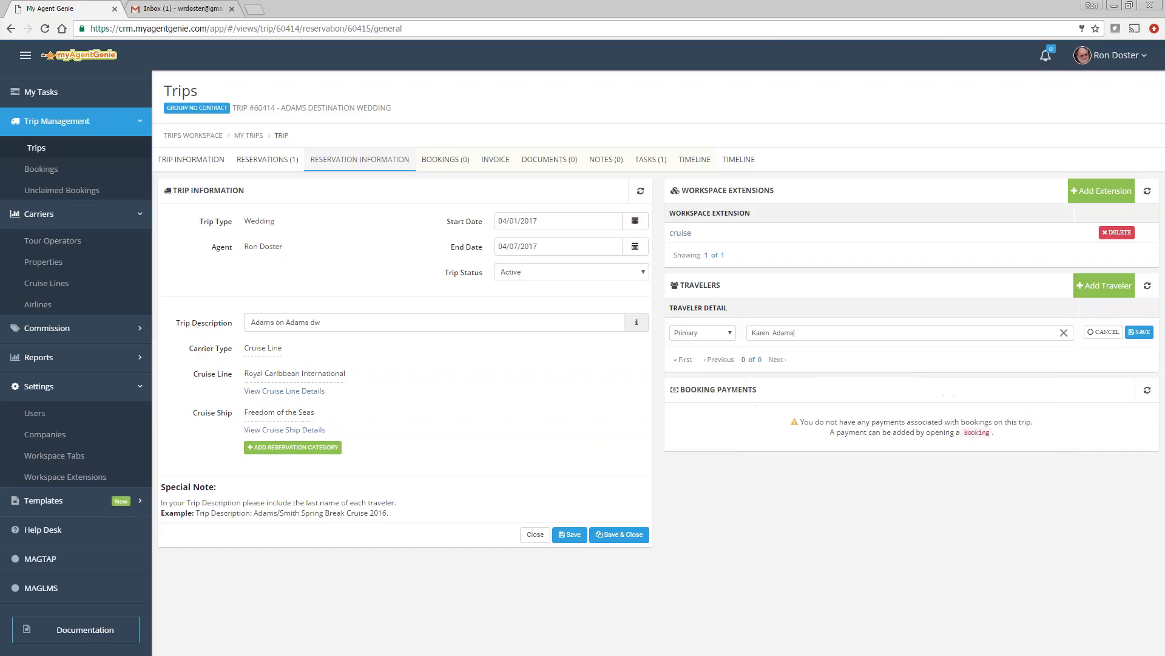
{"action": "left_click", "coordinate": [1141, 333]}
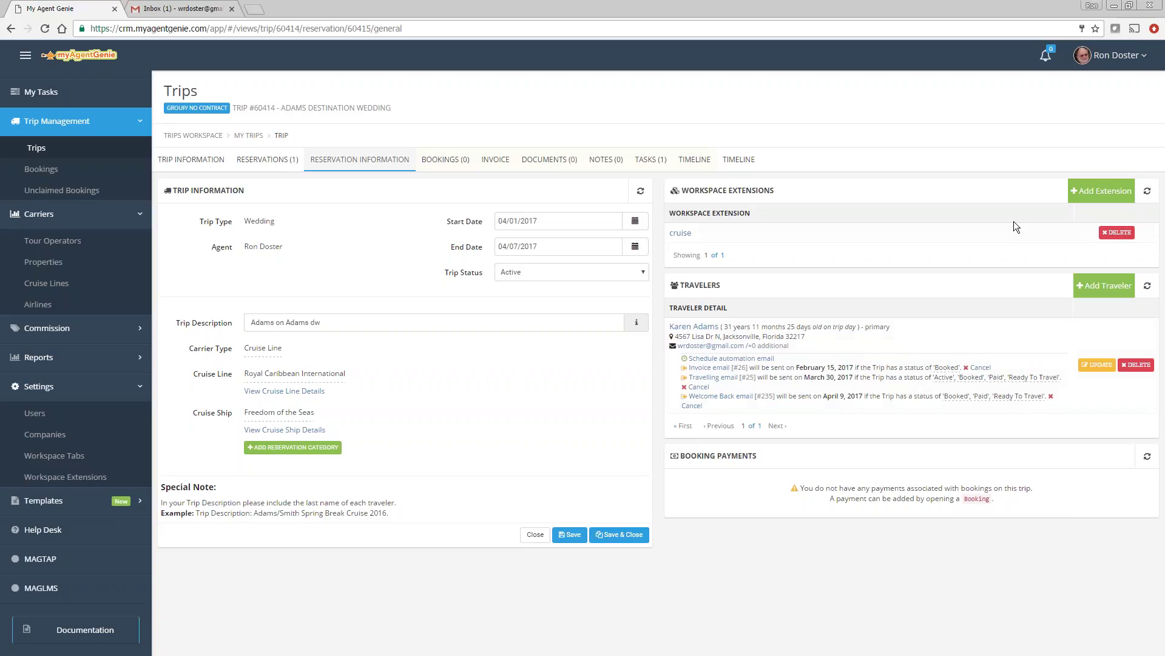
Step: Review the Advanced subscription package under My Profile's MY ACCOUNT tab, then return to Trips
{"action": "left_click", "coordinate": [1121, 60]}
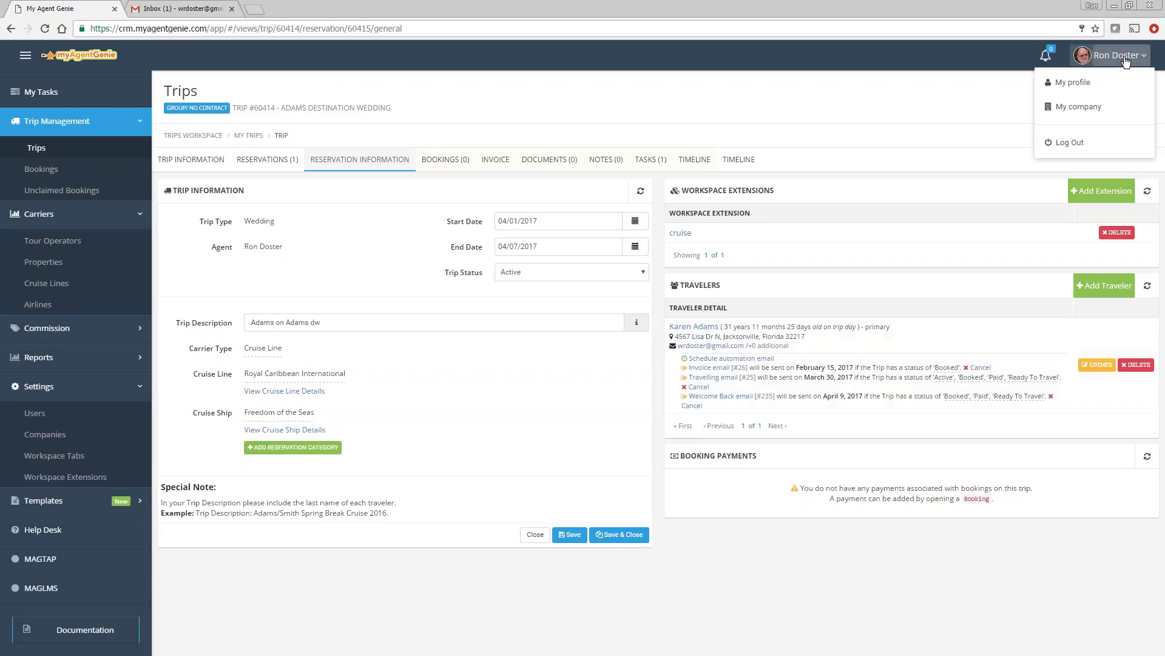
{"action": "left_click", "coordinate": [1073, 84]}
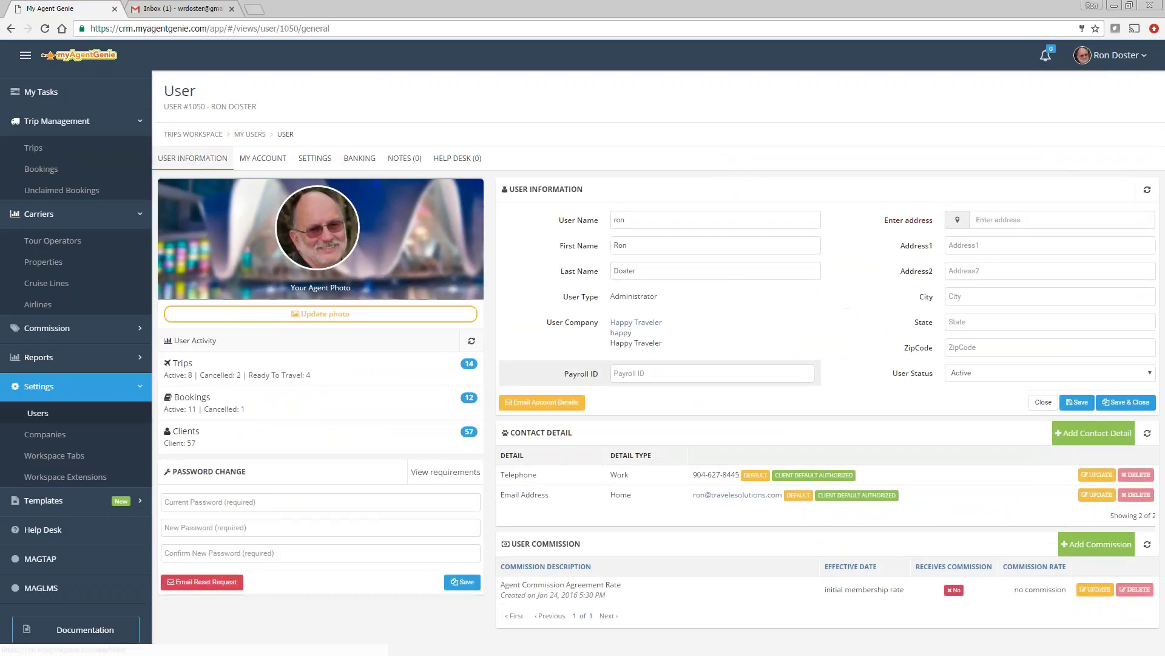
{"action": "left_click", "coordinate": [252, 159]}
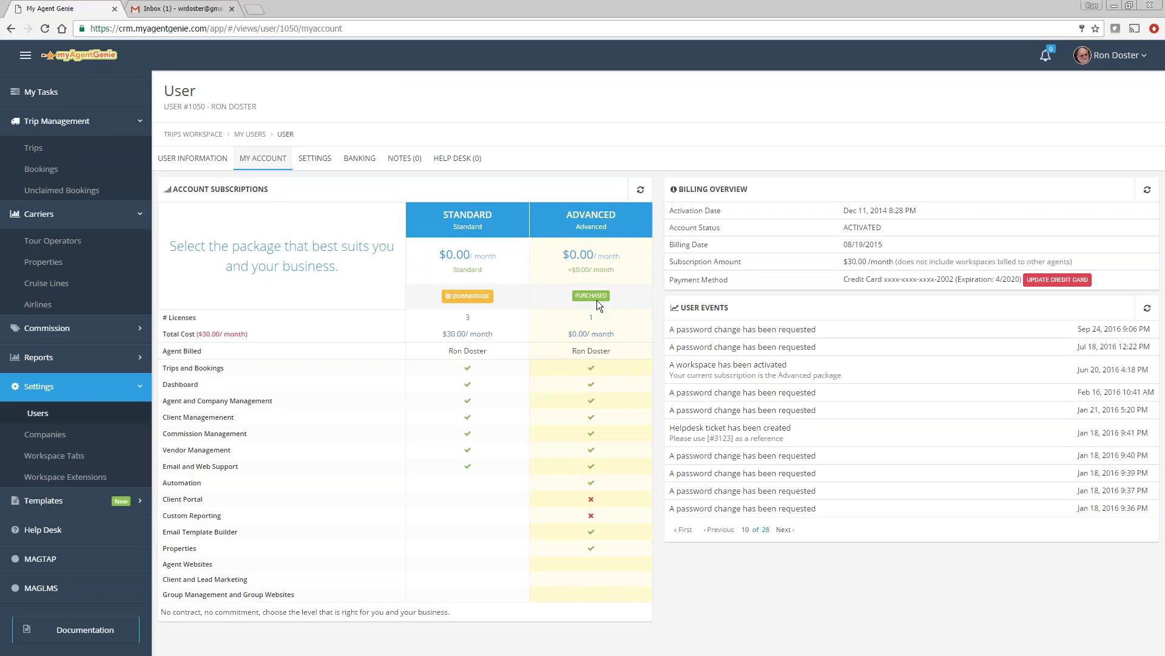
{"action": "left_click", "coordinate": [34, 148]}
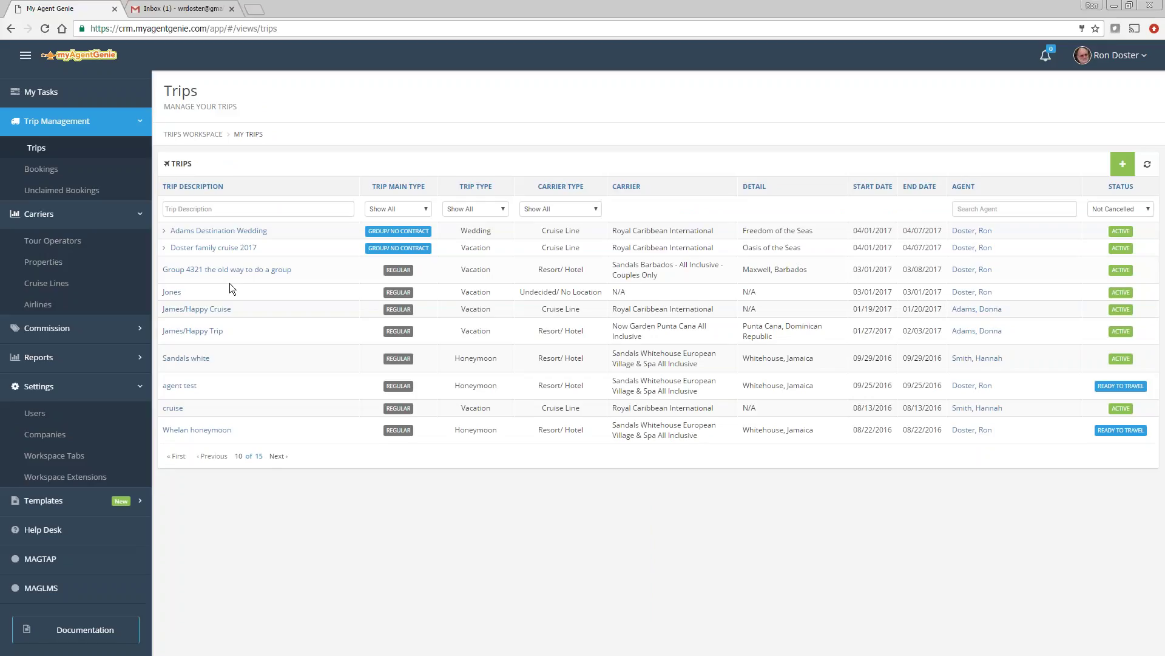
Step: Add the fourth Adams client as a Secondary traveler on Adams on Adams dw
{"action": "left_click", "coordinate": [216, 231]}
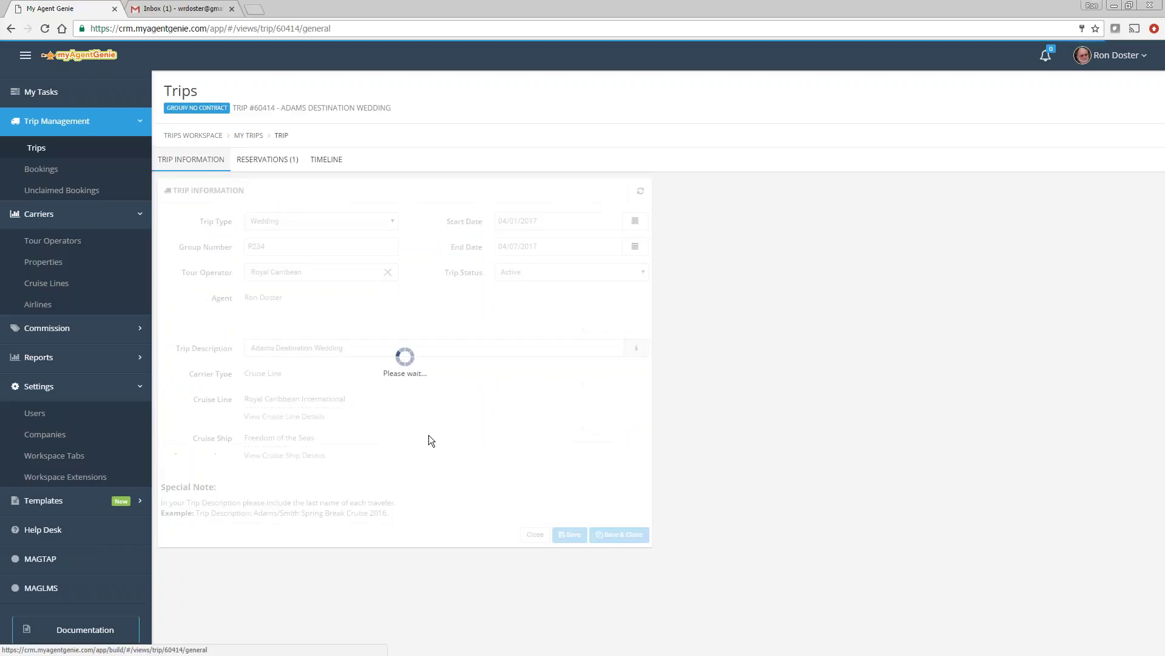
{"action": "left_click", "coordinate": [267, 161]}
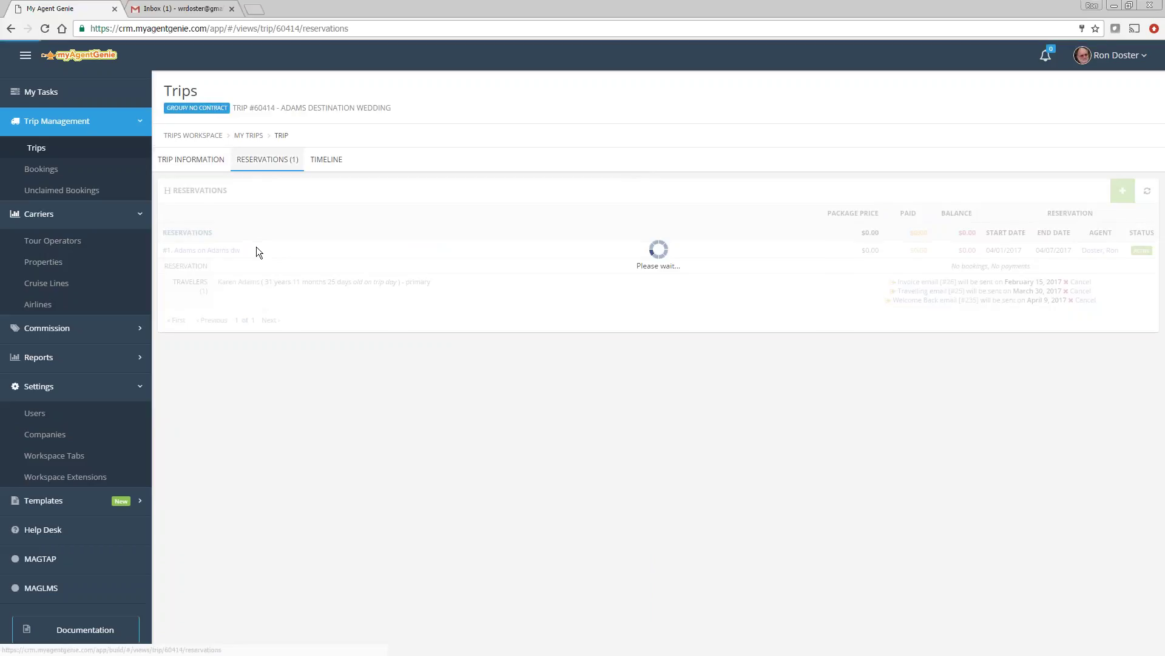
{"action": "left_click", "coordinate": [217, 258]}
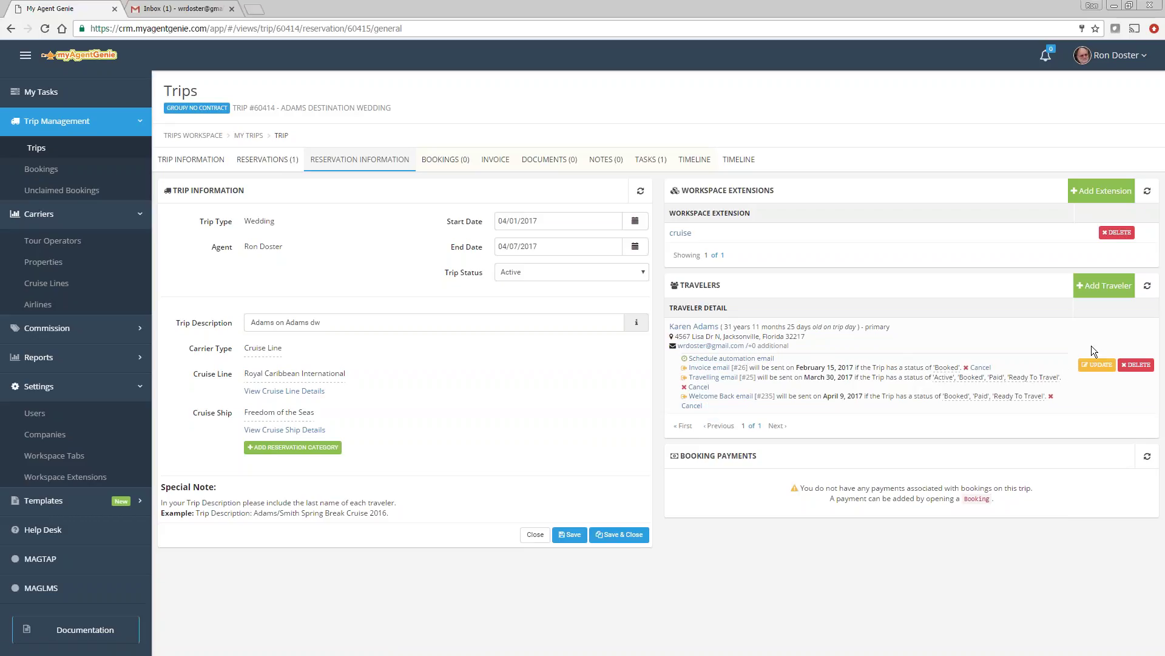
{"action": "left_click", "coordinate": [1104, 285]}
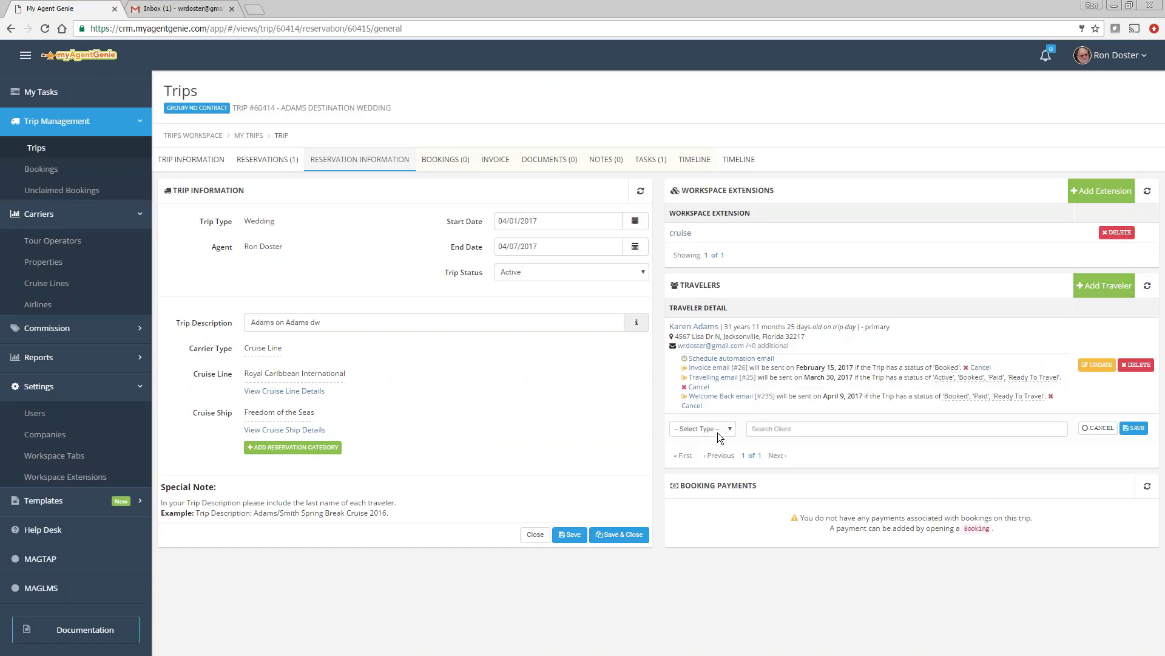
{"action": "left_click", "coordinate": [701, 457]}
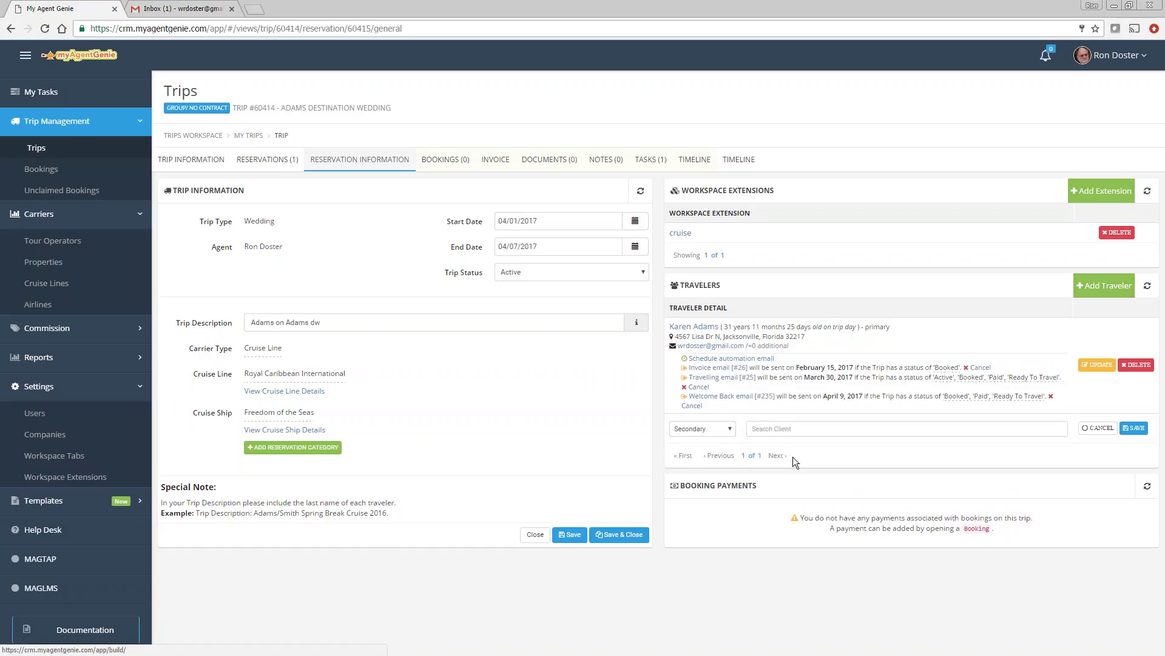
{"action": "type", "text": "adams"}
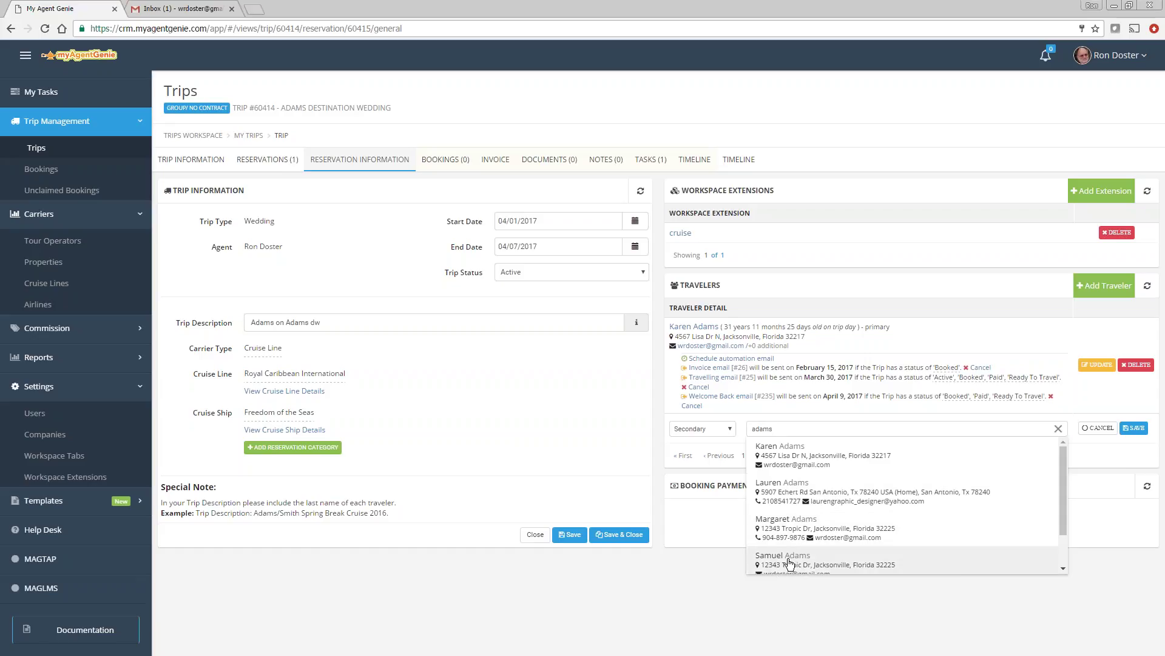
{"action": "left_click", "coordinate": [789, 557]}
{"action": "left_click", "coordinate": [1134, 428]}
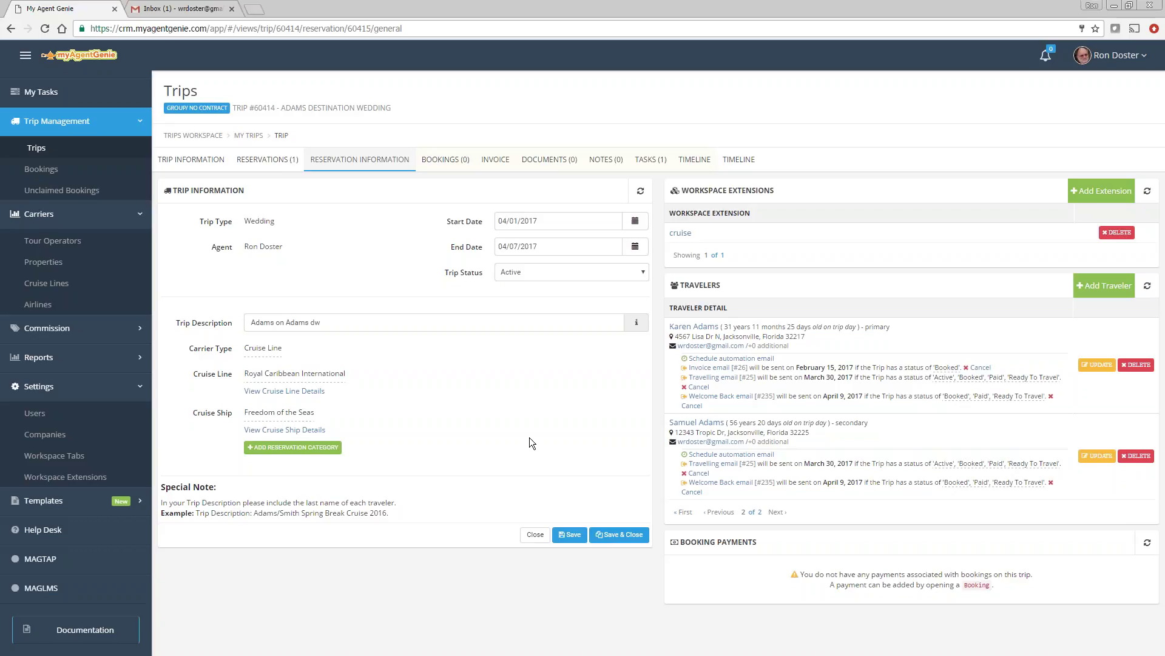
{"action": "left_click", "coordinate": [260, 158]}
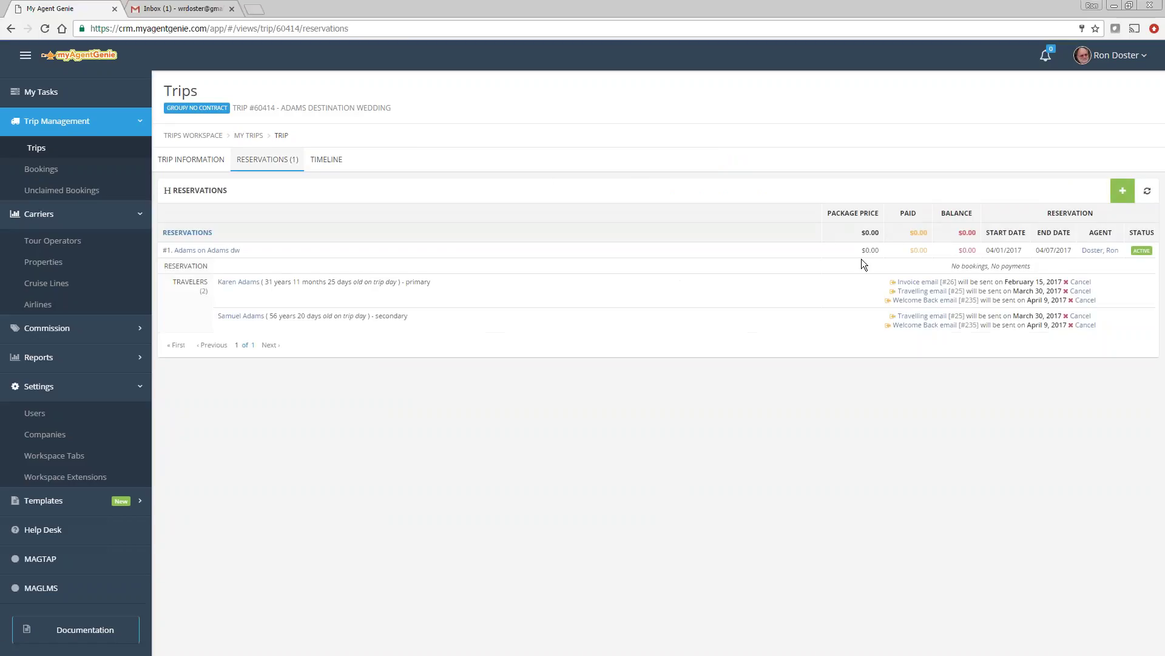
Step: Add a reservation described 'Smiths to adams dw' to the wedding trip and save it
{"action": "left_click", "coordinate": [1127, 196]}
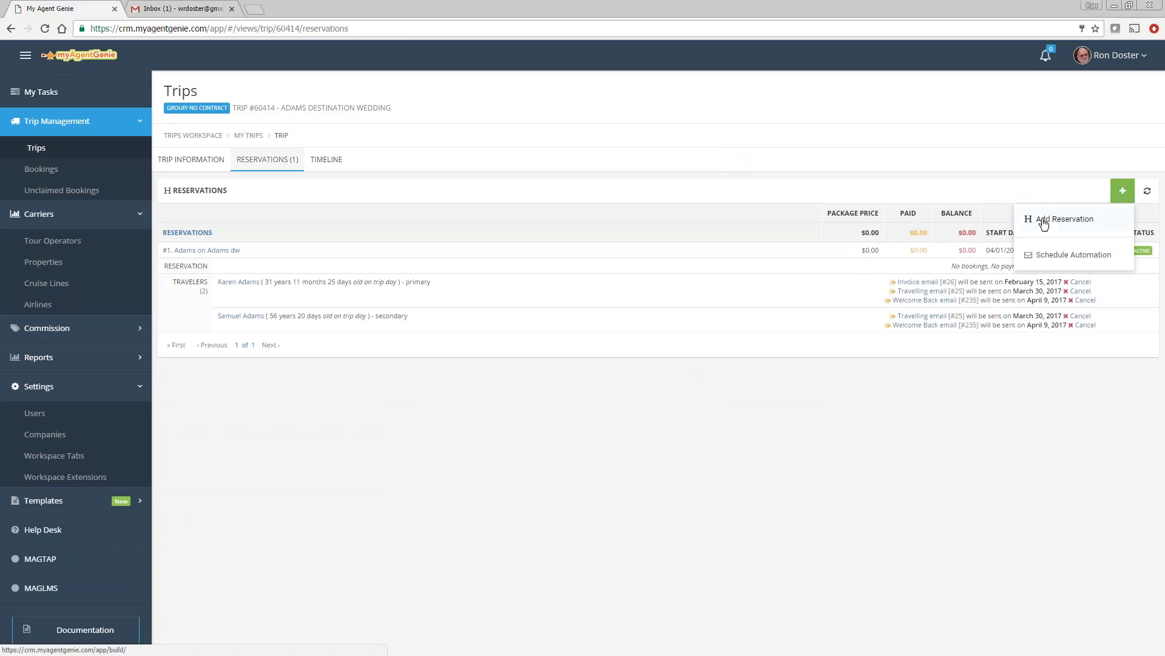
{"action": "left_click", "coordinate": [1041, 222]}
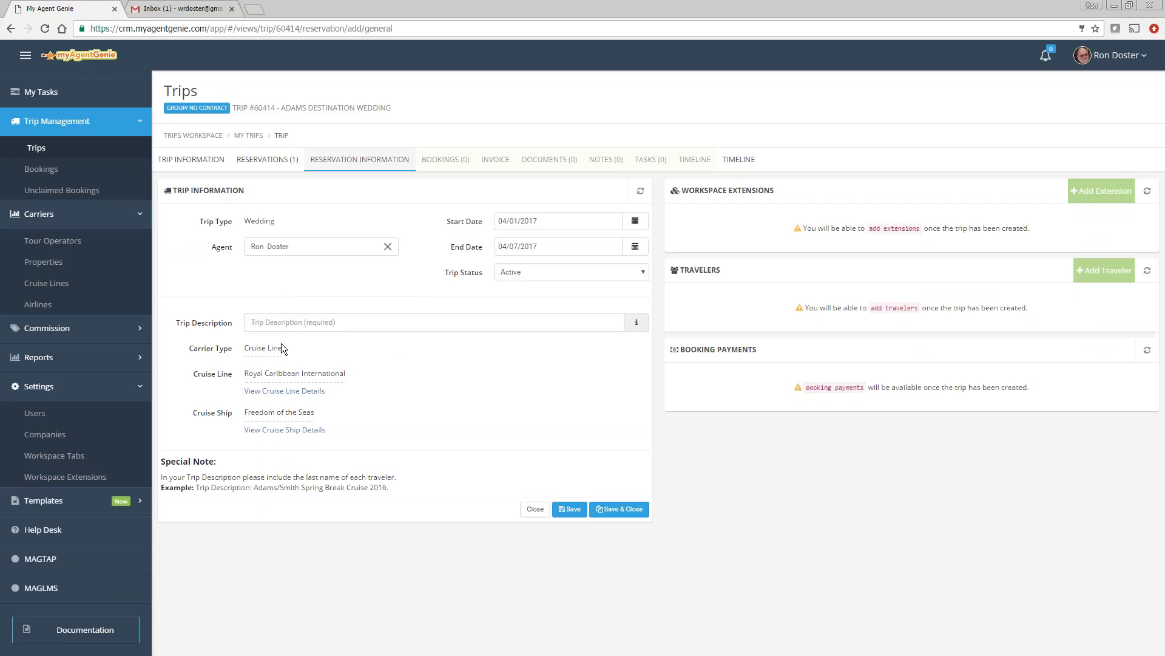
{"action": "left_click", "coordinate": [279, 328]}
{"action": "type", "text": "Sm"}
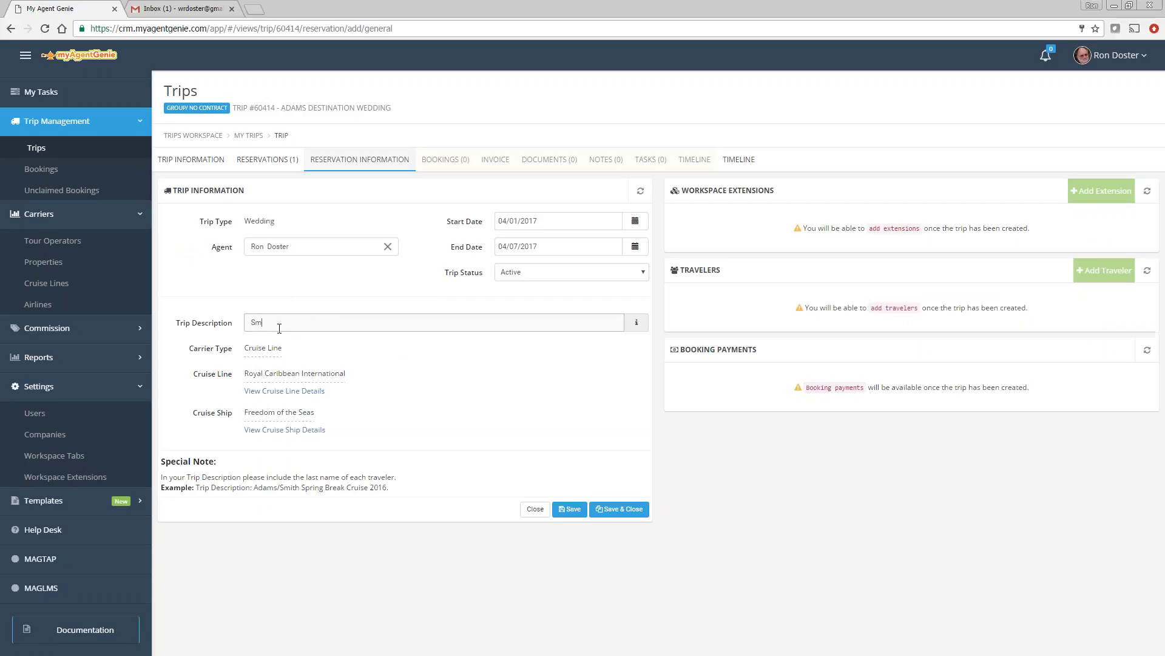
{"action": "type", "text": "iths to adams dw"}
{"action": "left_click", "coordinate": [569, 508]}
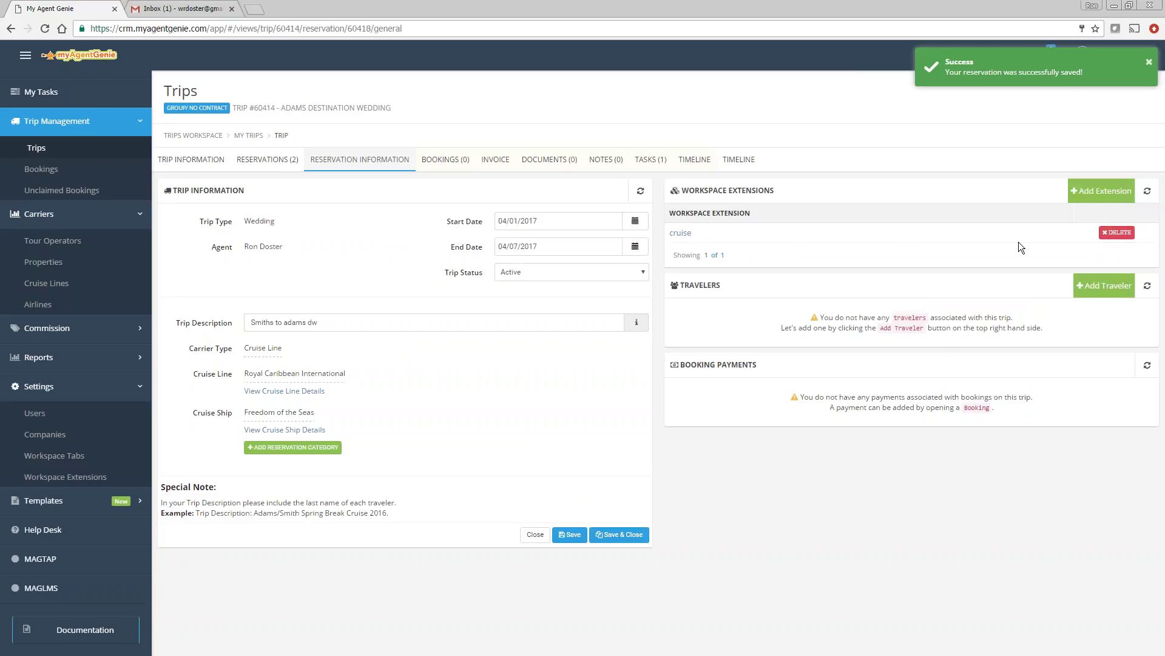
Step: Add the first Smith client from an 'smi' search as the primary traveler
{"action": "left_click", "coordinate": [1105, 286]}
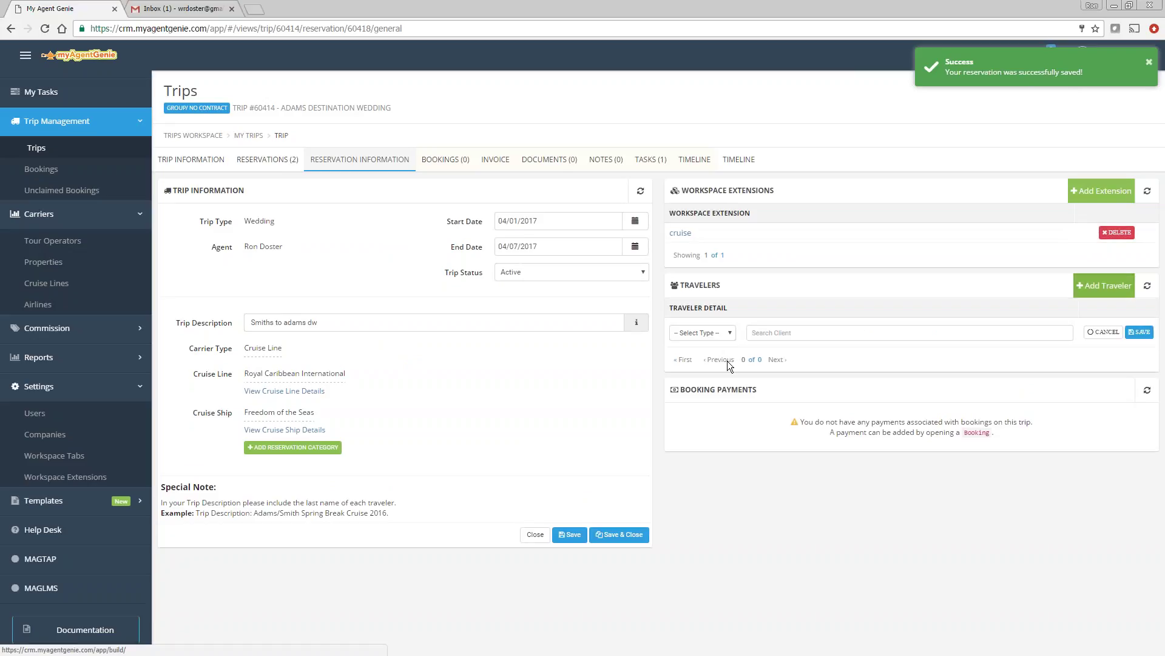
{"action": "left_click", "coordinate": [711, 335]}
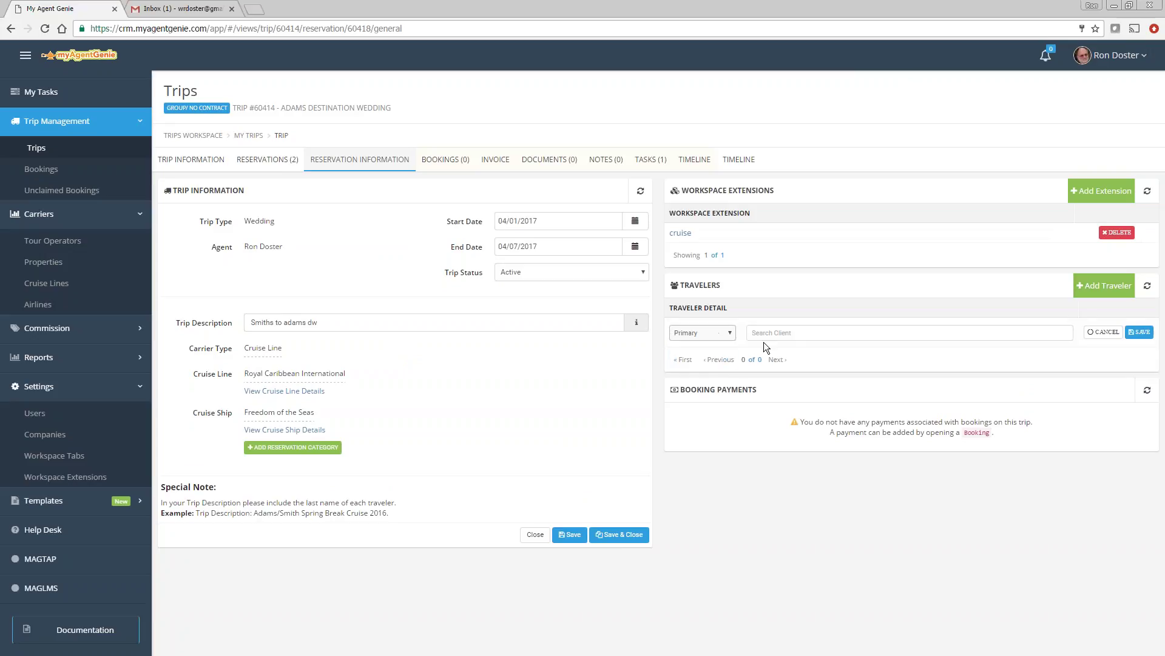
{"action": "left_click", "coordinate": [788, 334]}
{"action": "type", "text": "smith"}
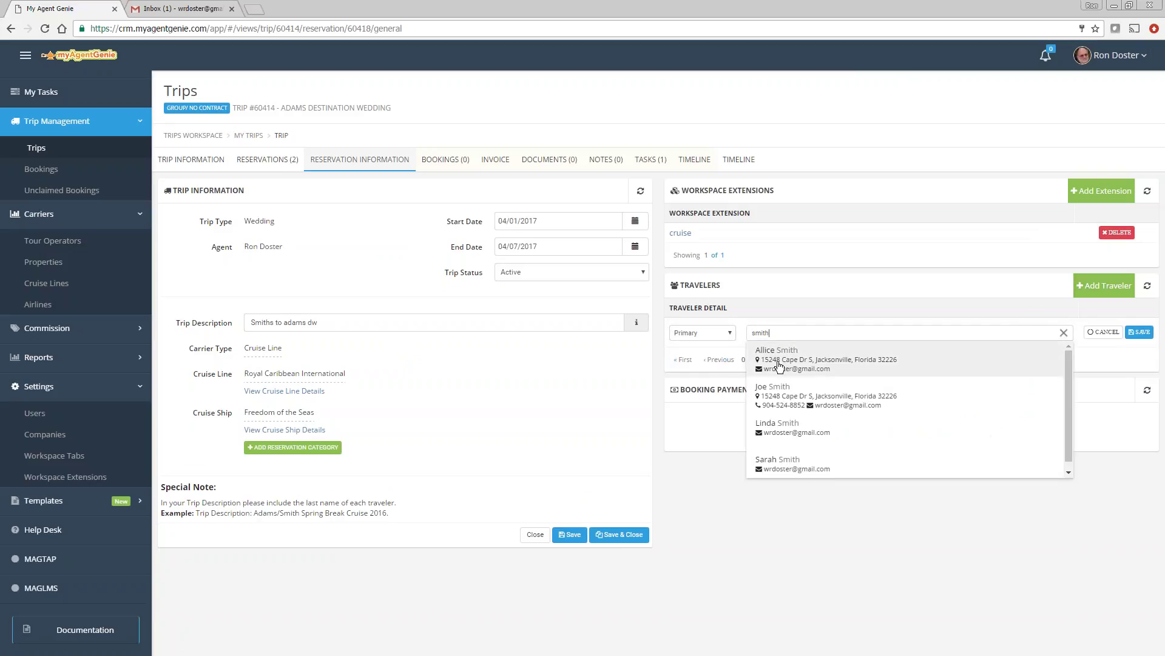
{"action": "left_click", "coordinate": [827, 375]}
{"action": "left_click", "coordinate": [1139, 333]}
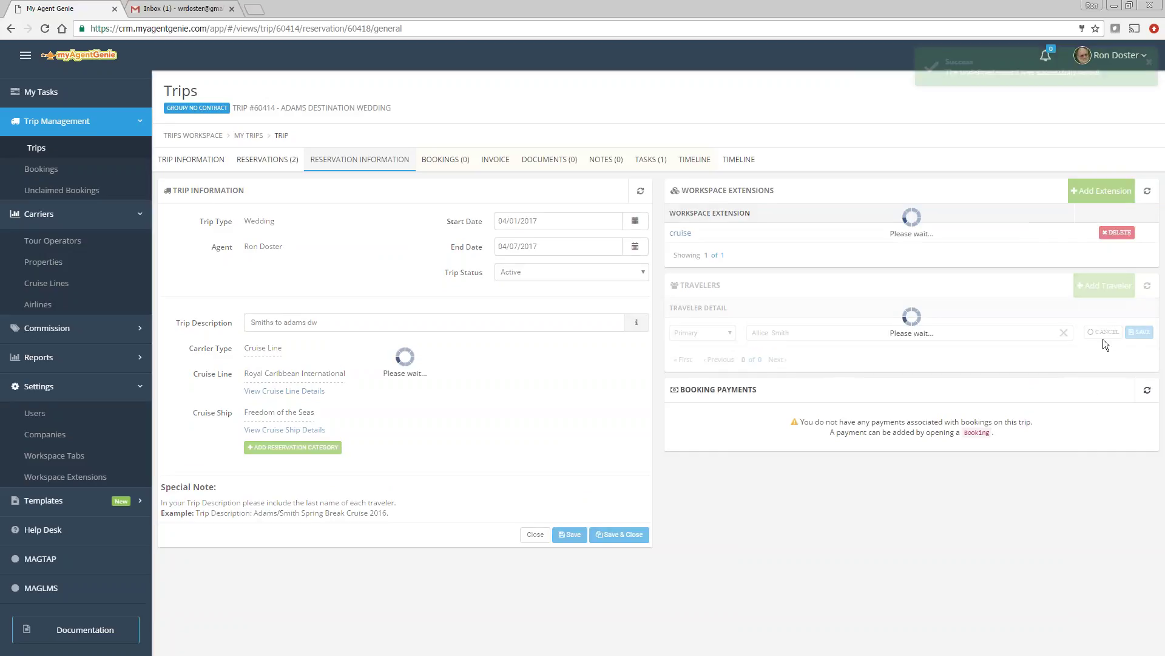
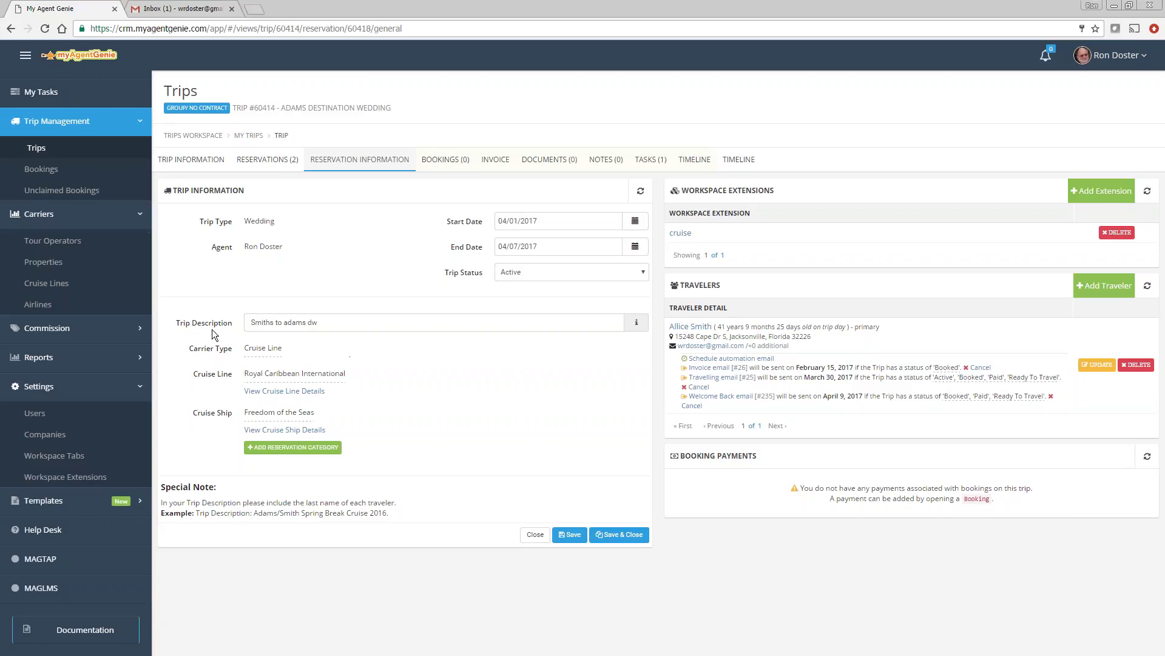
Step: Leave the wedding trip's reservation and go back to the Trips list
{"action": "left_click", "coordinate": [37, 149]}
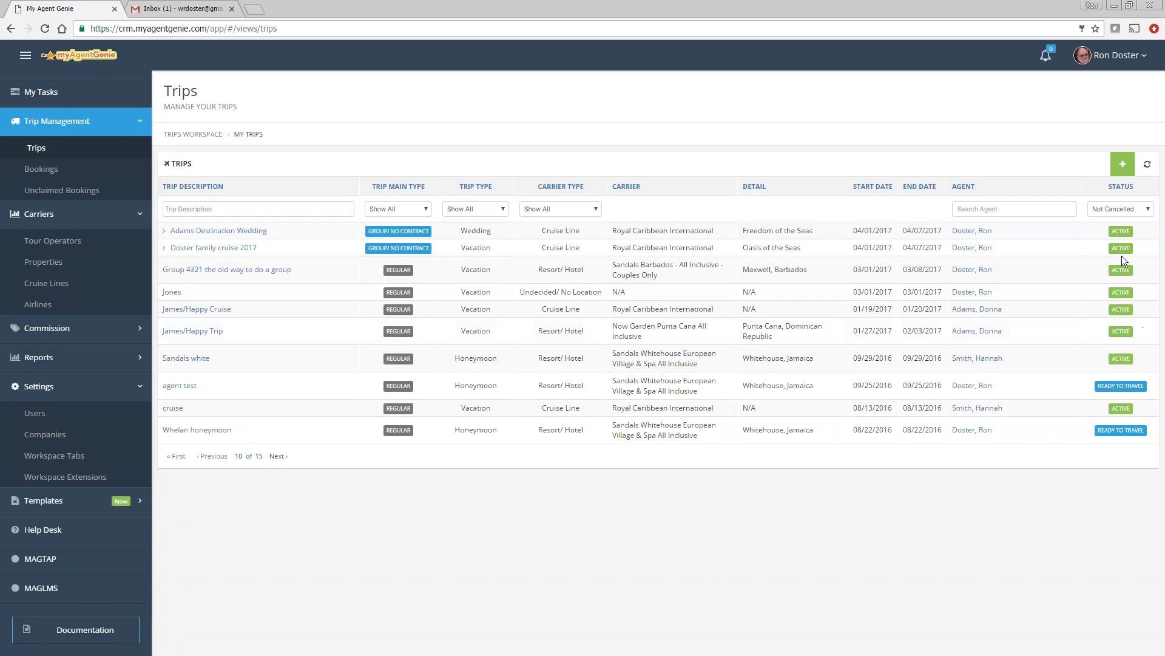
Step: Start a new Group/No Contract trip with group number Doster32017
{"action": "left_click", "coordinate": [1122, 166]}
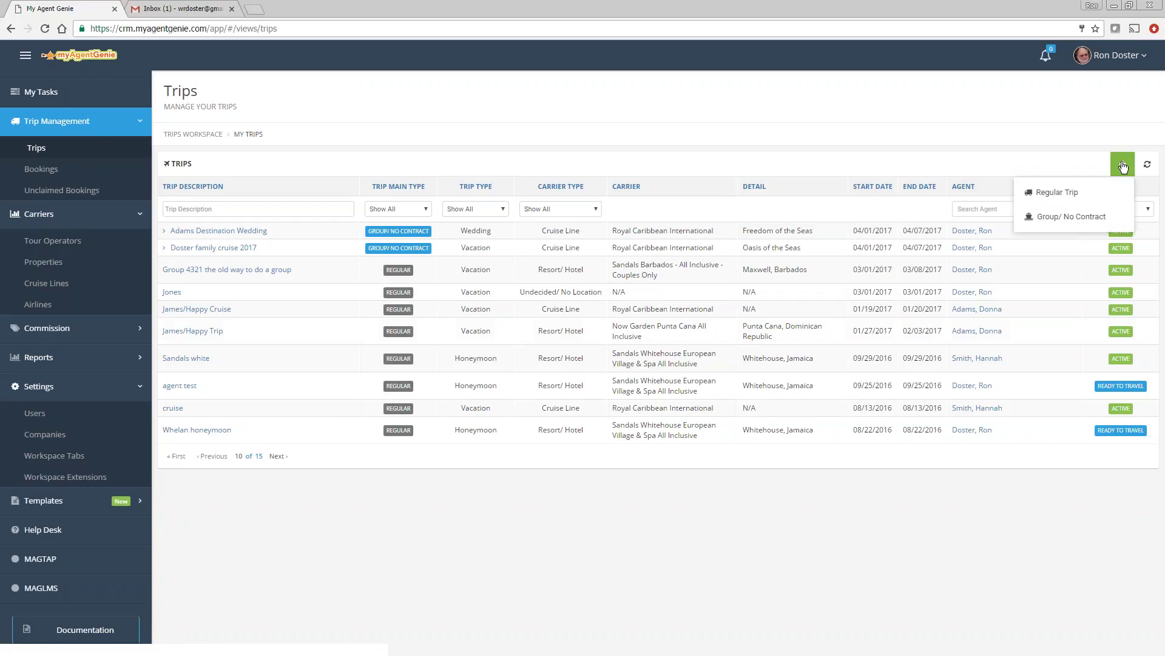
{"action": "left_click", "coordinate": [1056, 218]}
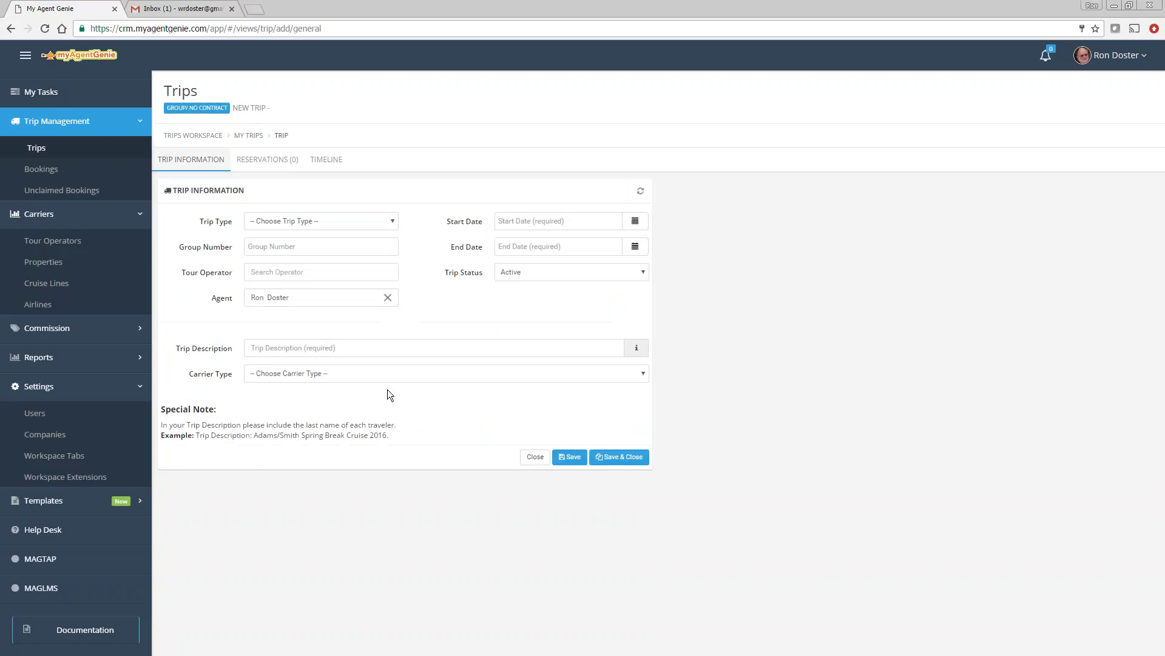
{"action": "left_click", "coordinate": [293, 252]}
{"action": "type", "text": "Dost"}
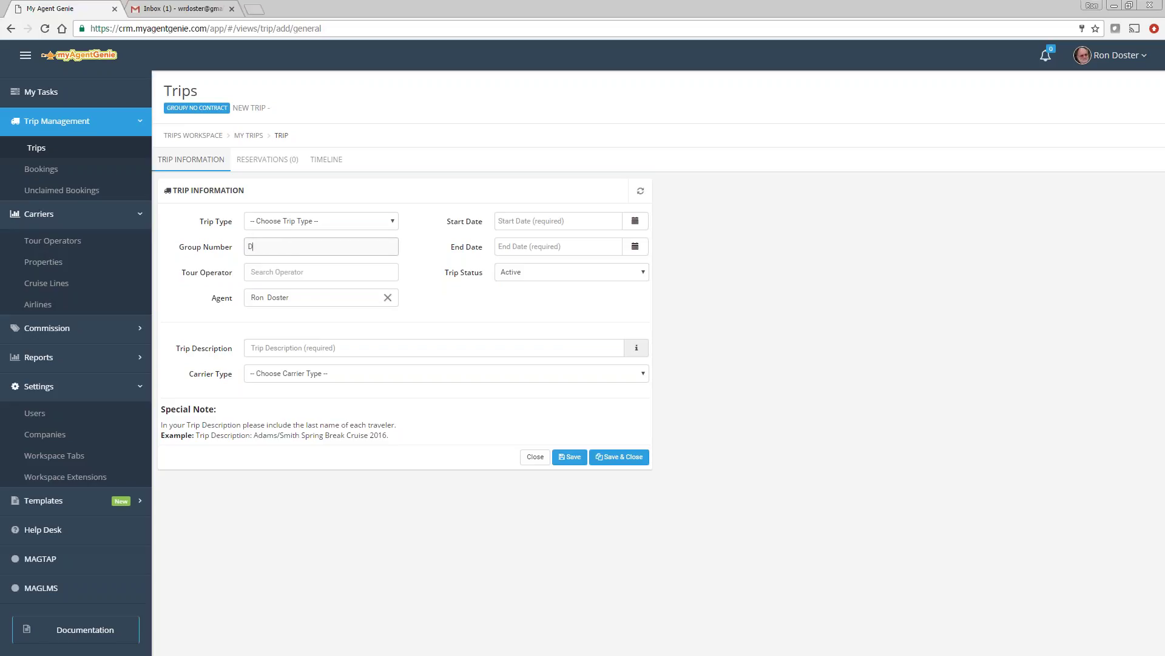
{"action": "type", "text": "er32017"}
Step: Search the tour operator for 'class' and 'exc', then view the Tour Operators list instead
{"action": "left_click", "coordinate": [292, 273]}
{"action": "type", "text": "class"}
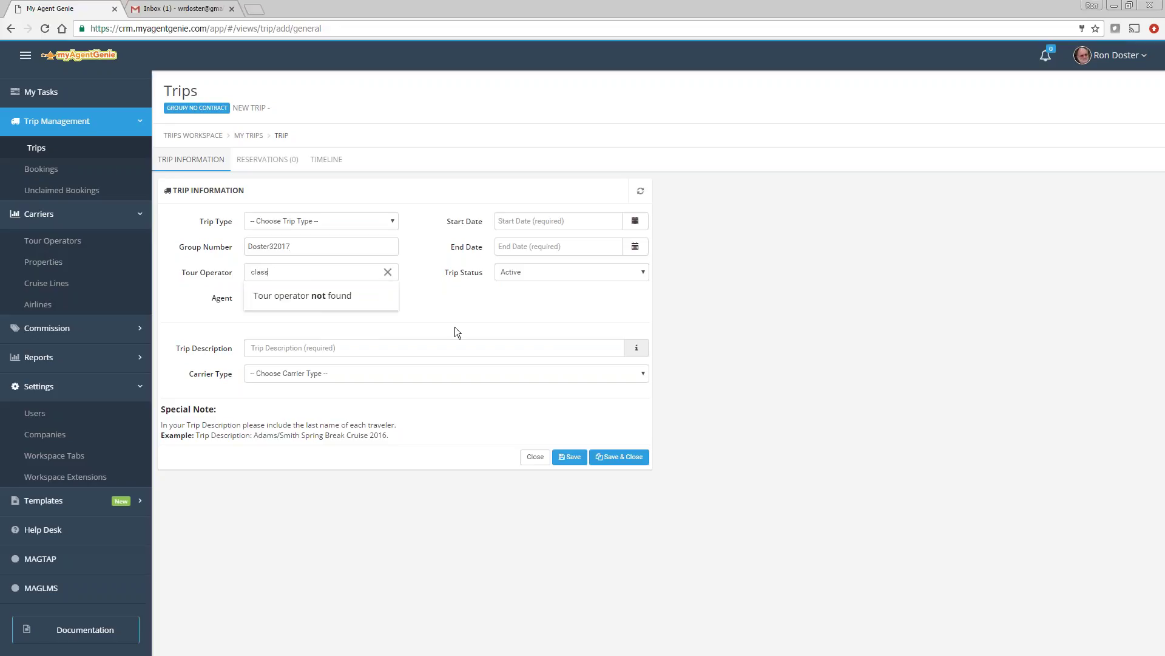
{"action": "key", "text": "BackSpace"}
{"action": "key", "text": "BackSpace"}
{"action": "key", "text": "BackSpace"}
{"action": "key", "text": "BackSpace"}
{"action": "key", "text": "BackSpace"}
{"action": "type", "text": "exc"}
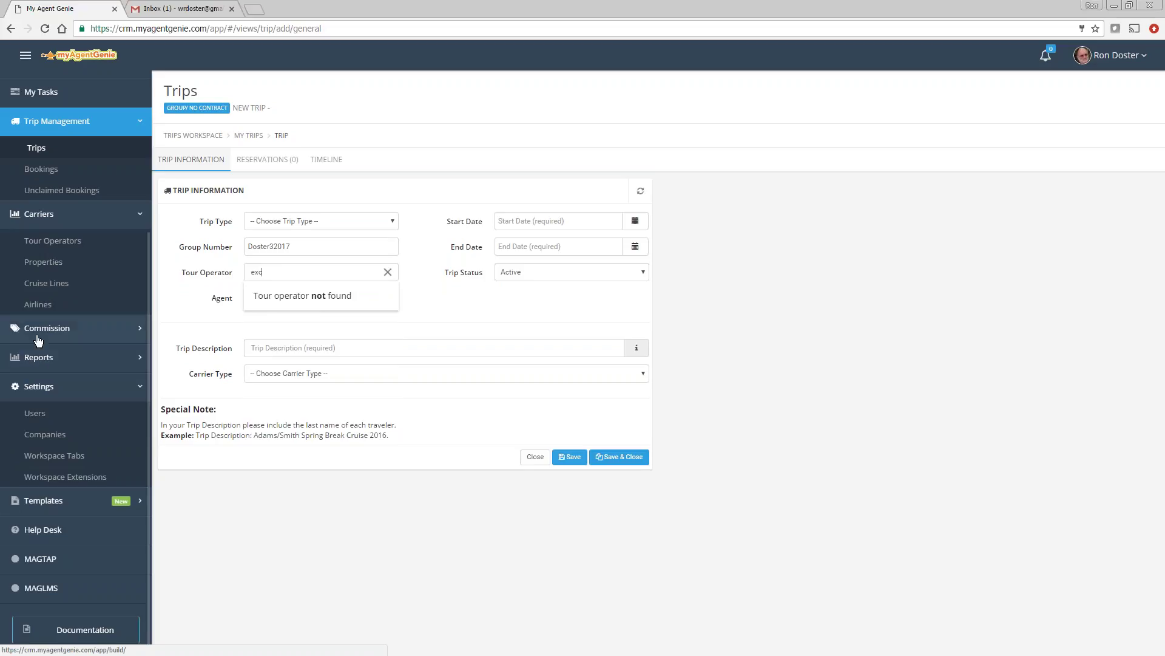
{"action": "left_click", "coordinate": [55, 242]}
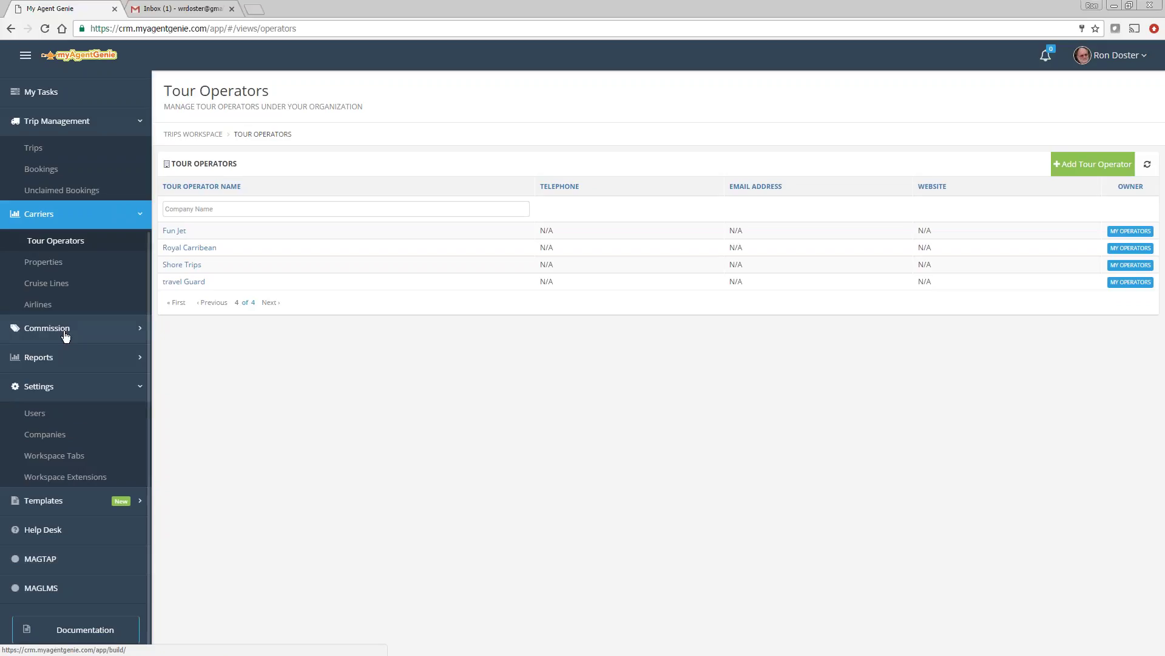
Step: Start a new Regular Trip with trip type Vacation
{"action": "left_click", "coordinate": [32, 152]}
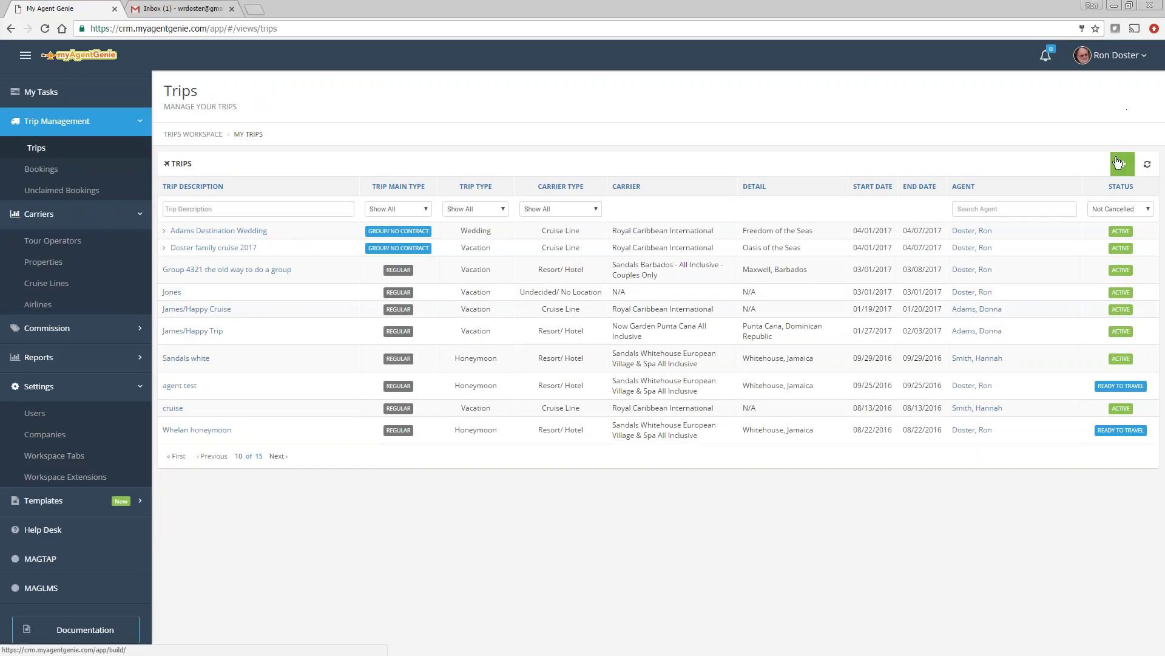
{"action": "left_click", "coordinate": [1121, 163]}
{"action": "left_click", "coordinate": [1055, 194]}
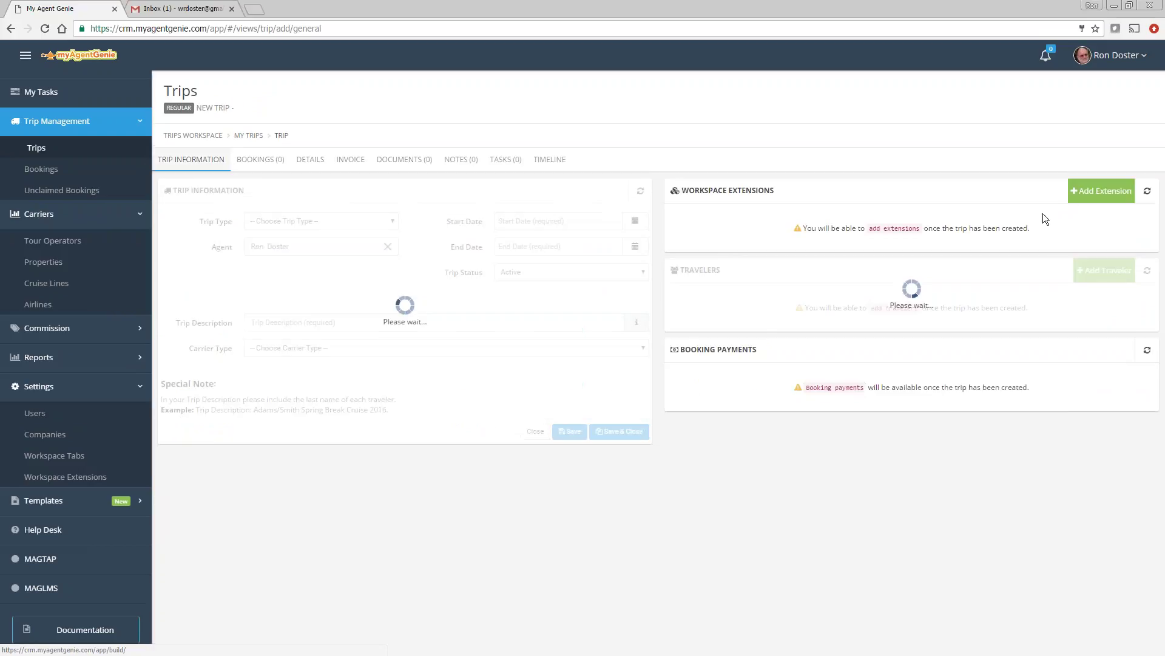
{"action": "left_click", "coordinate": [280, 222]}
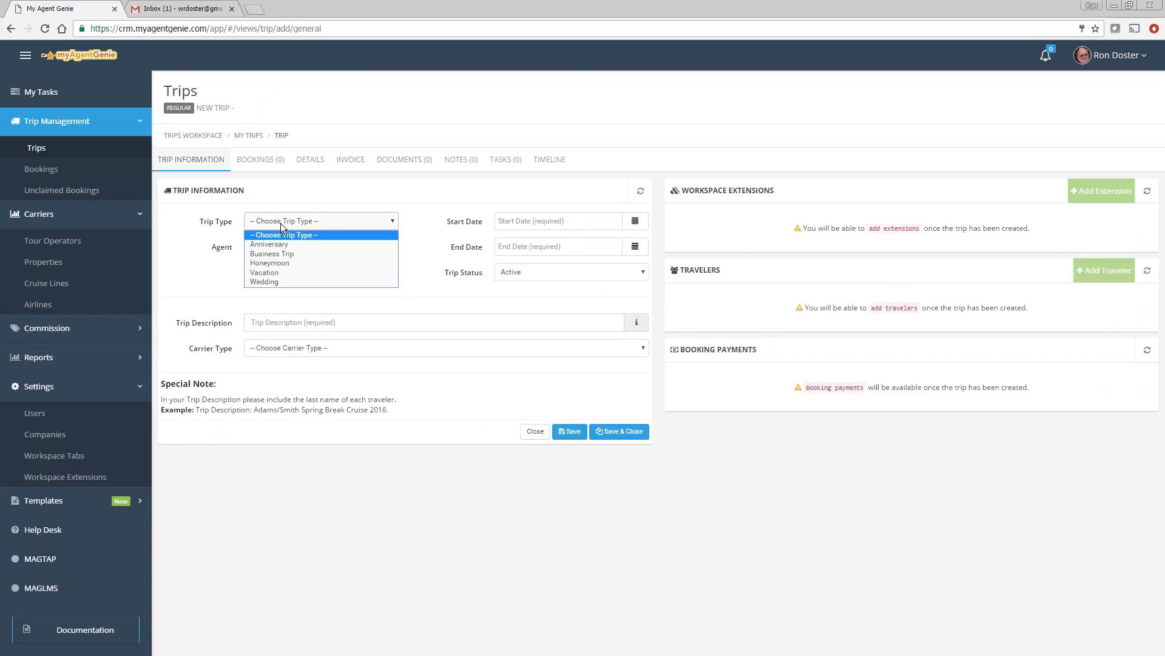
{"action": "left_click", "coordinate": [270, 272]}
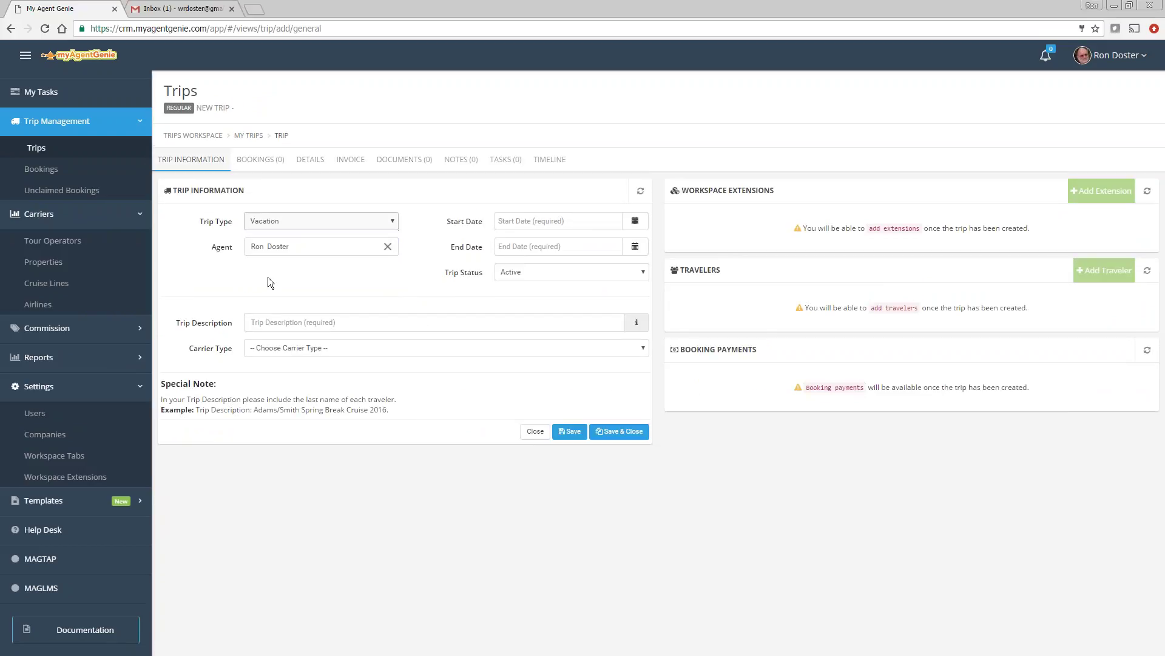
{"action": "left_click", "coordinate": [270, 320]}
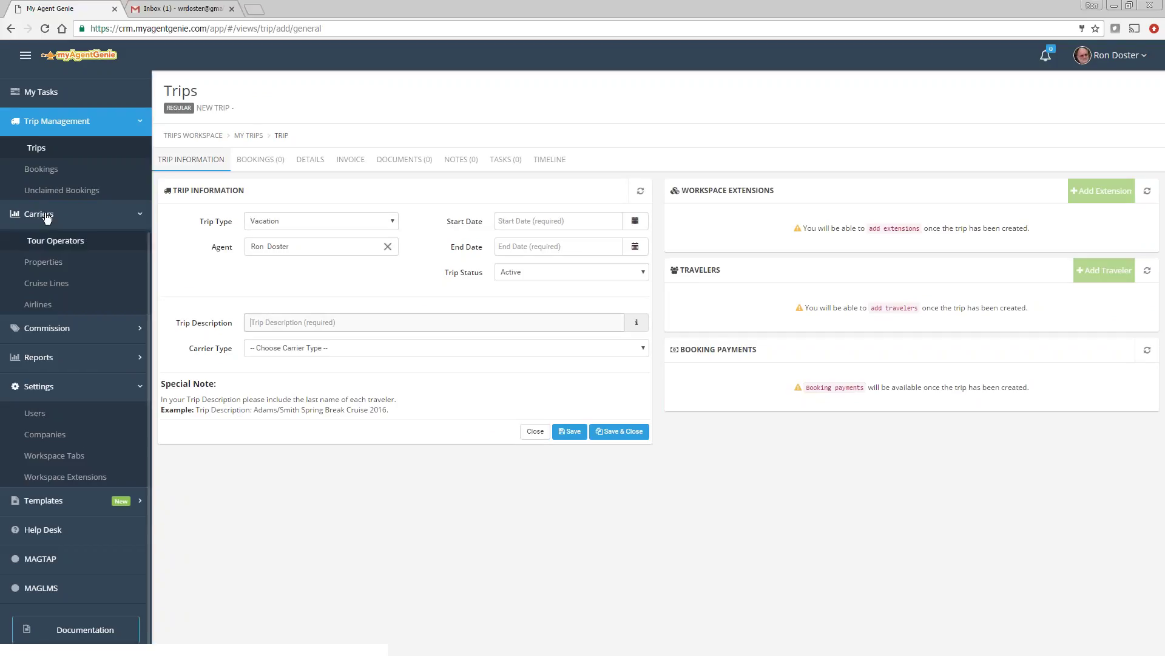
Step: Discard the regular trip and start a fresh Group/No Contract trip instead
{"action": "left_click", "coordinate": [37, 148]}
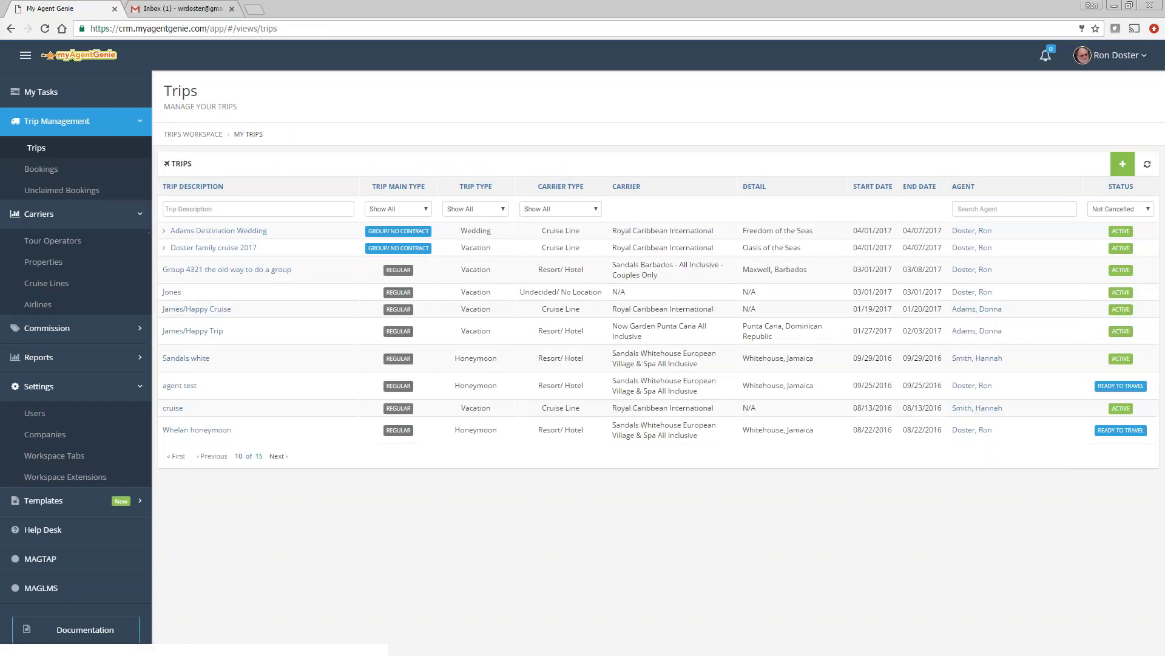
{"action": "left_click", "coordinate": [1122, 164]}
{"action": "left_click", "coordinate": [1054, 216]}
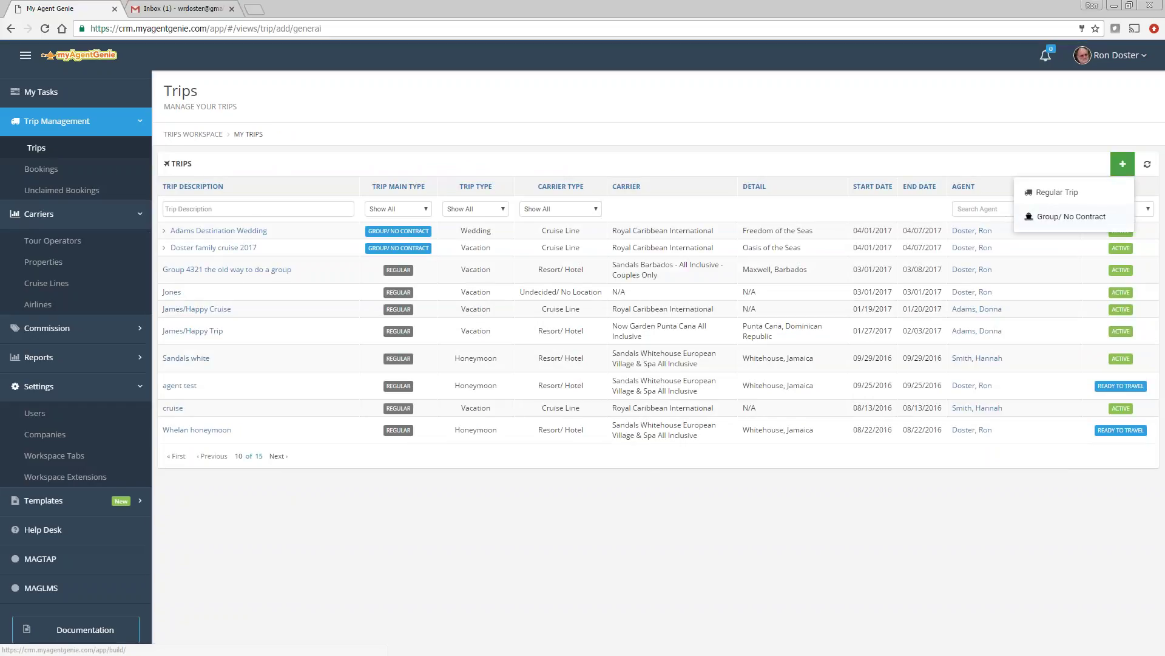
{"action": "left_click", "coordinate": [287, 220]}
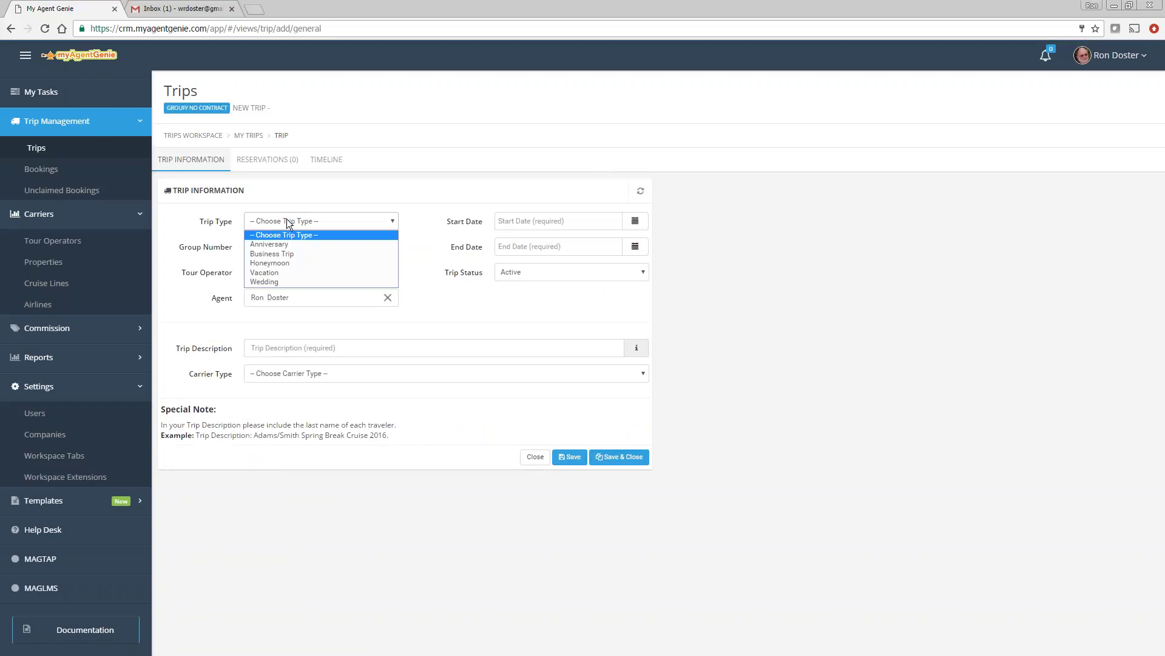
Step: Set type Vacation, group Doster32017, tour operator Fun Jet, and description 'Doster Casita experience'
{"action": "left_click", "coordinate": [260, 276]}
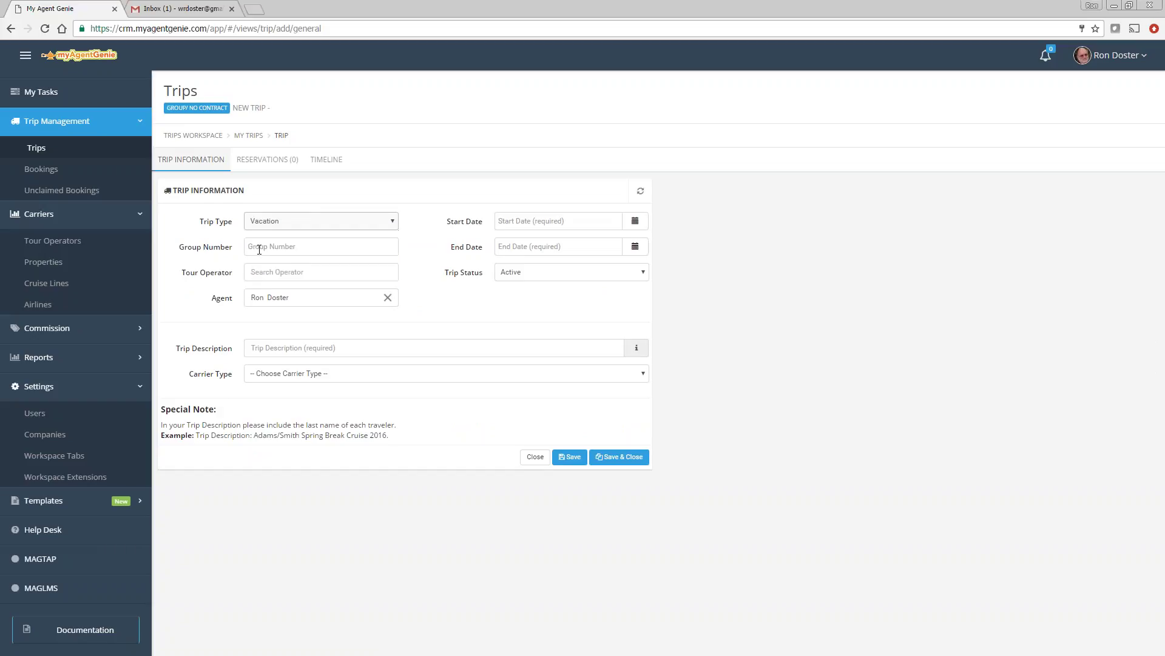
{"action": "left_click", "coordinate": [262, 251]}
{"action": "type", "text": "Doste"}
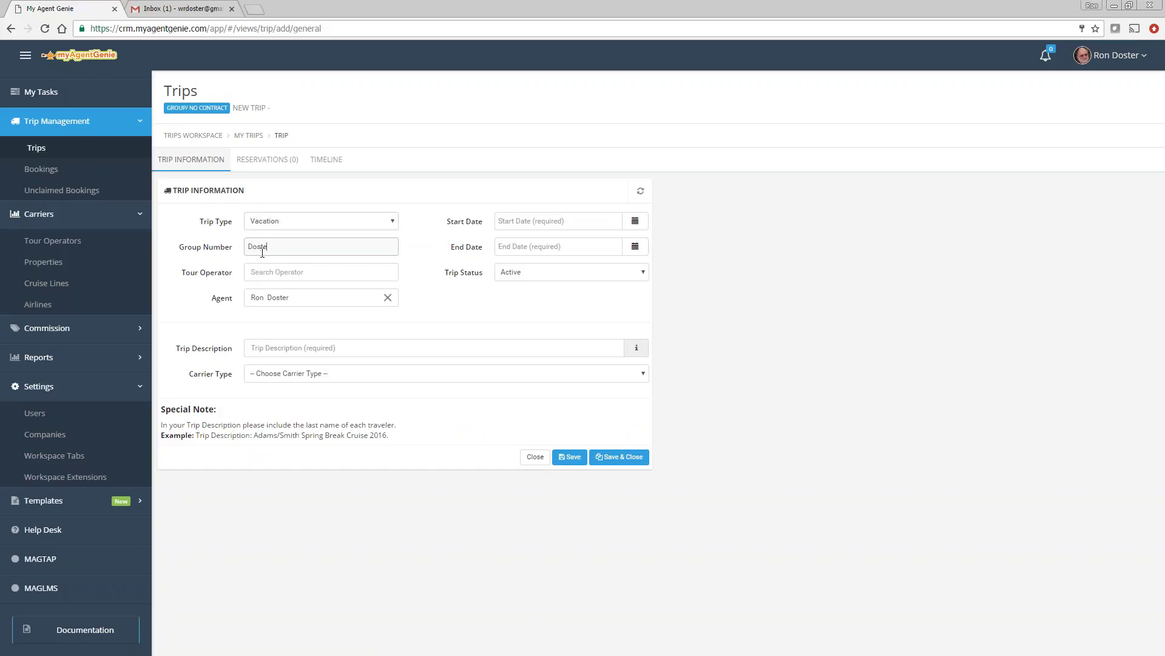
{"action": "type", "text": "r32017"}
{"action": "left_click", "coordinate": [283, 273]}
{"action": "type", "text": "fun"}
{"action": "left_click", "coordinate": [279, 294]}
{"action": "left_click", "coordinate": [286, 347]}
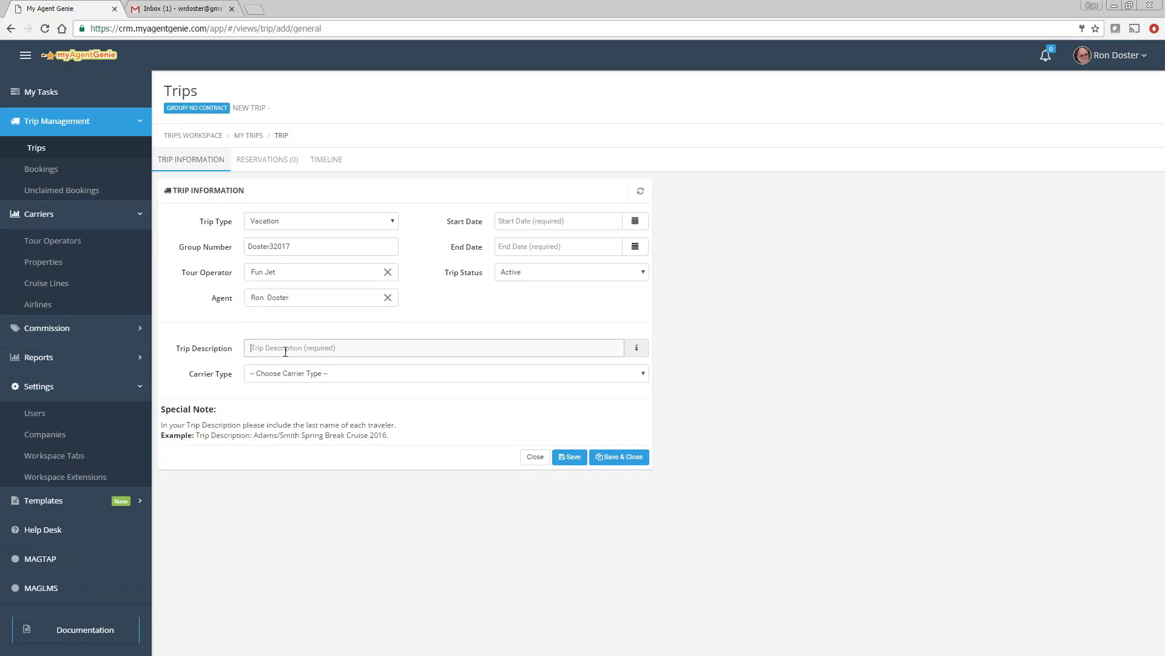
{"action": "type", "text": "Doster Casita experience"}
Step: Set the trip dates from 03/01/2017 to 03/08/2017
{"action": "left_click", "coordinate": [635, 220]}
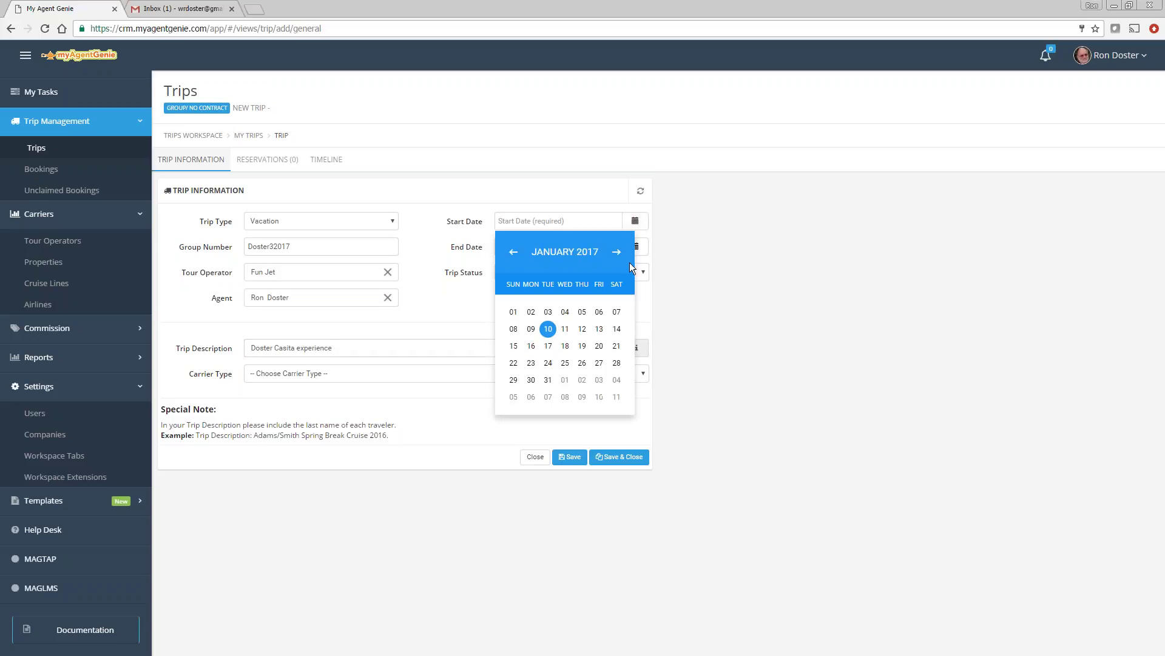
{"action": "left_click", "coordinate": [617, 251]}
{"action": "left_click", "coordinate": [617, 252]}
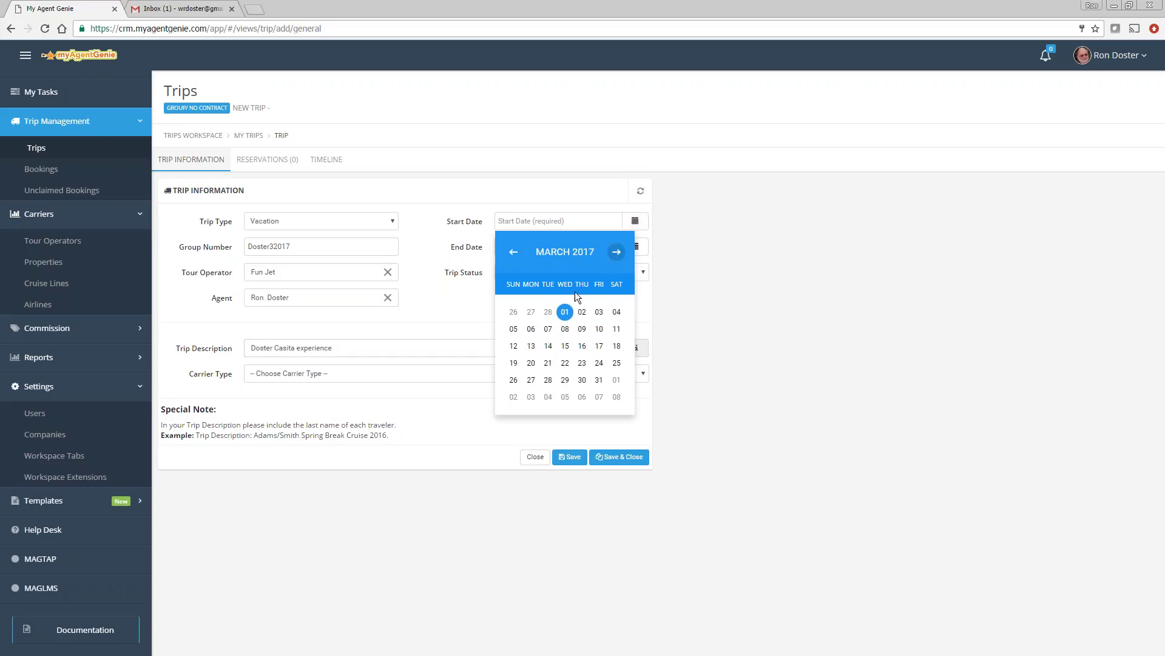
{"action": "left_click", "coordinate": [565, 311]}
{"action": "left_click", "coordinate": [635, 246]}
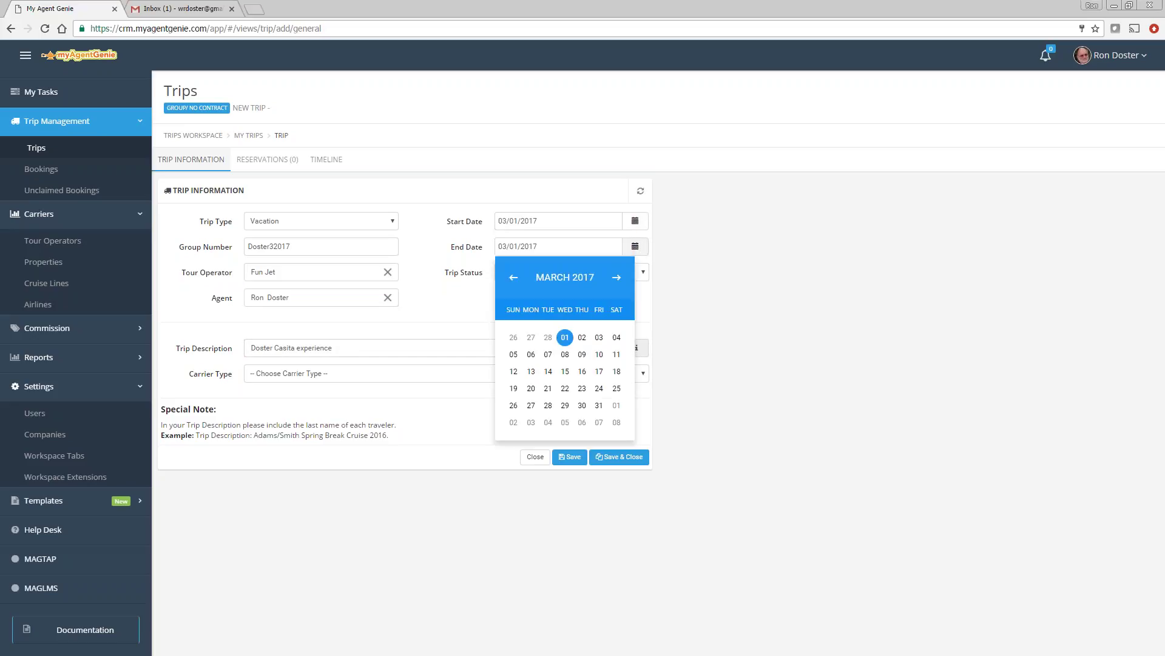
{"action": "left_click", "coordinate": [565, 354]}
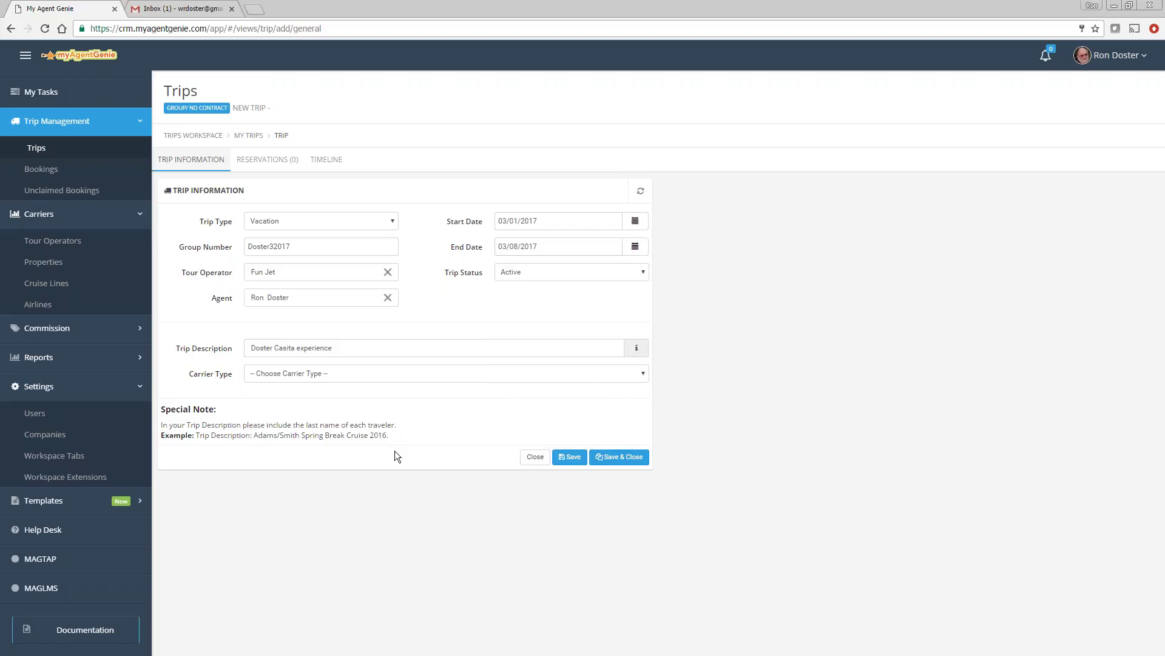
Step: Choose carrier type Resort/Hotel with property El Dorado Casitas Royale, and save the trip
{"action": "left_click", "coordinate": [260, 372]}
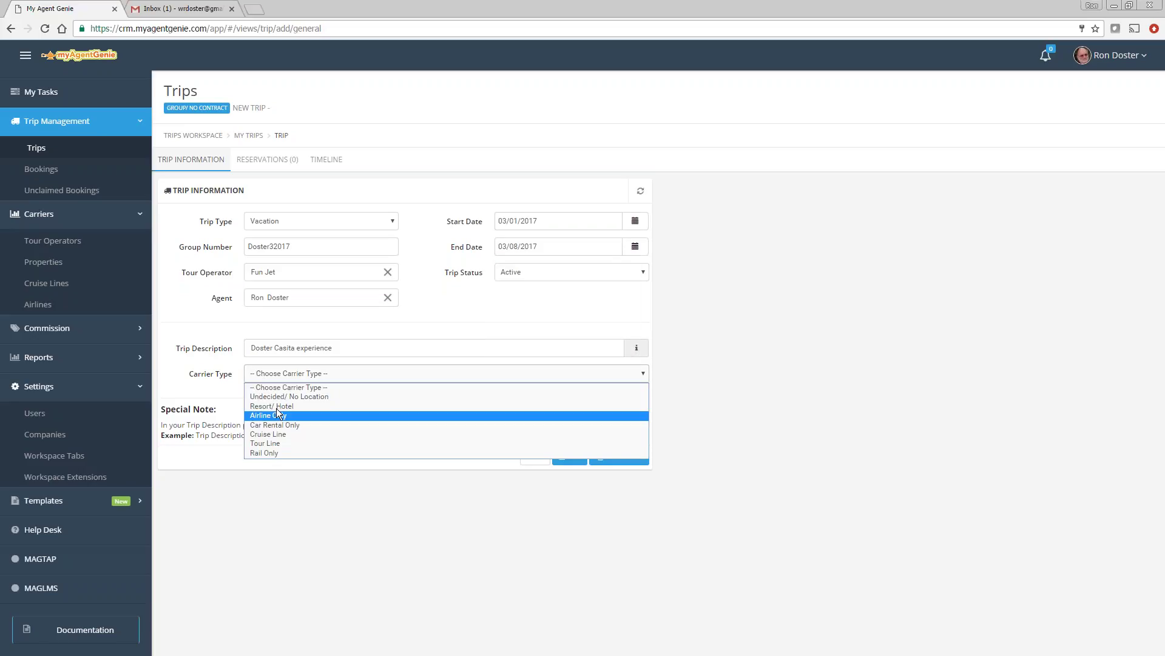
{"action": "left_click", "coordinate": [276, 405]}
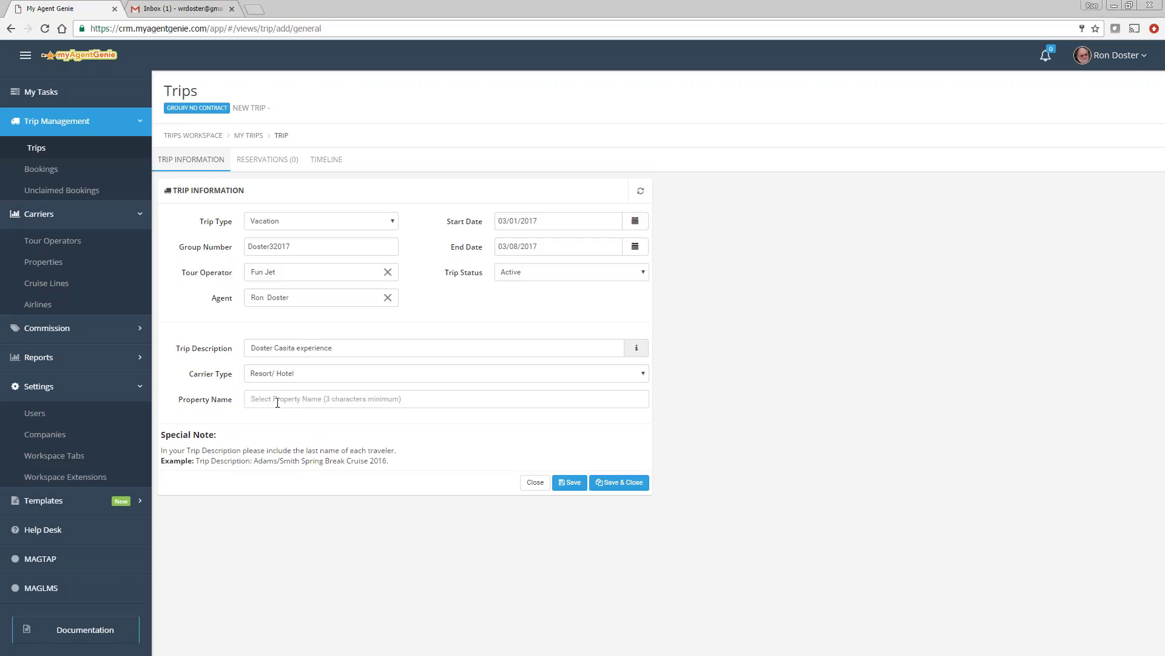
{"action": "left_click", "coordinate": [277, 403]}
{"action": "type", "text": "el dorado cas"}
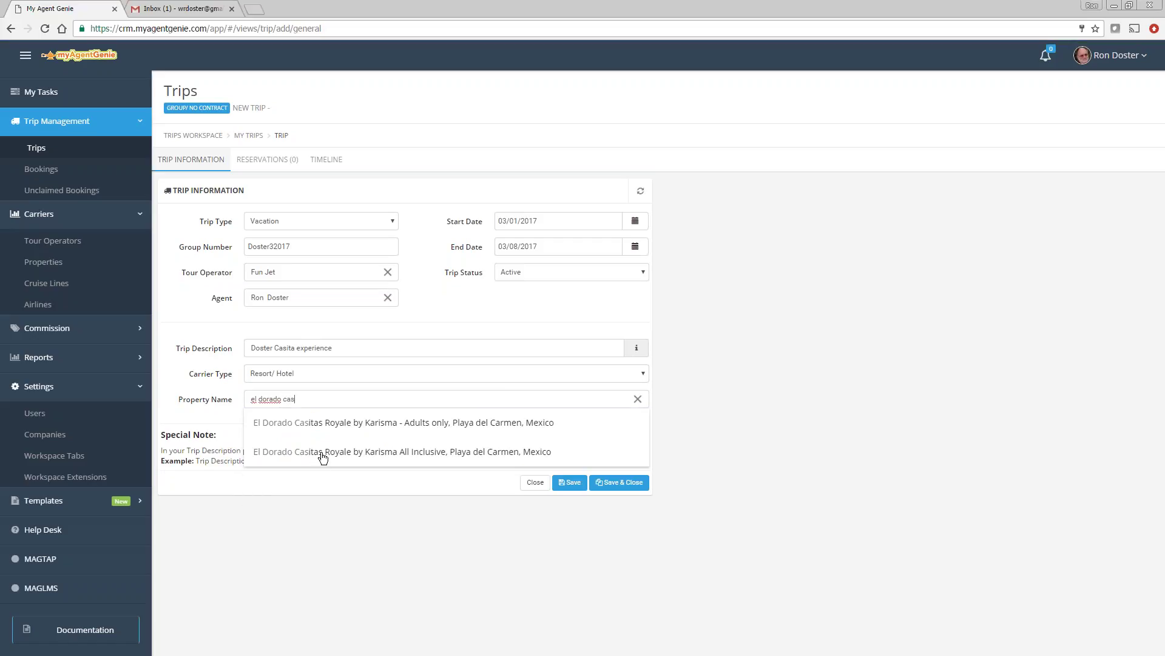
{"action": "left_click", "coordinate": [323, 453]}
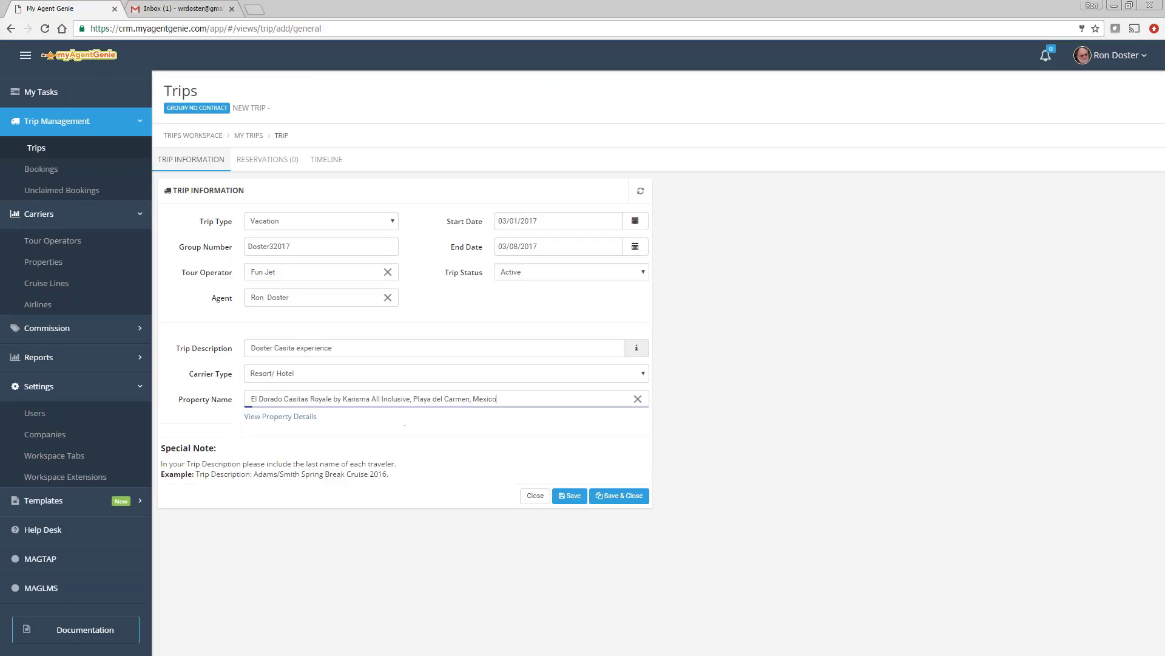
{"action": "left_click", "coordinate": [568, 499]}
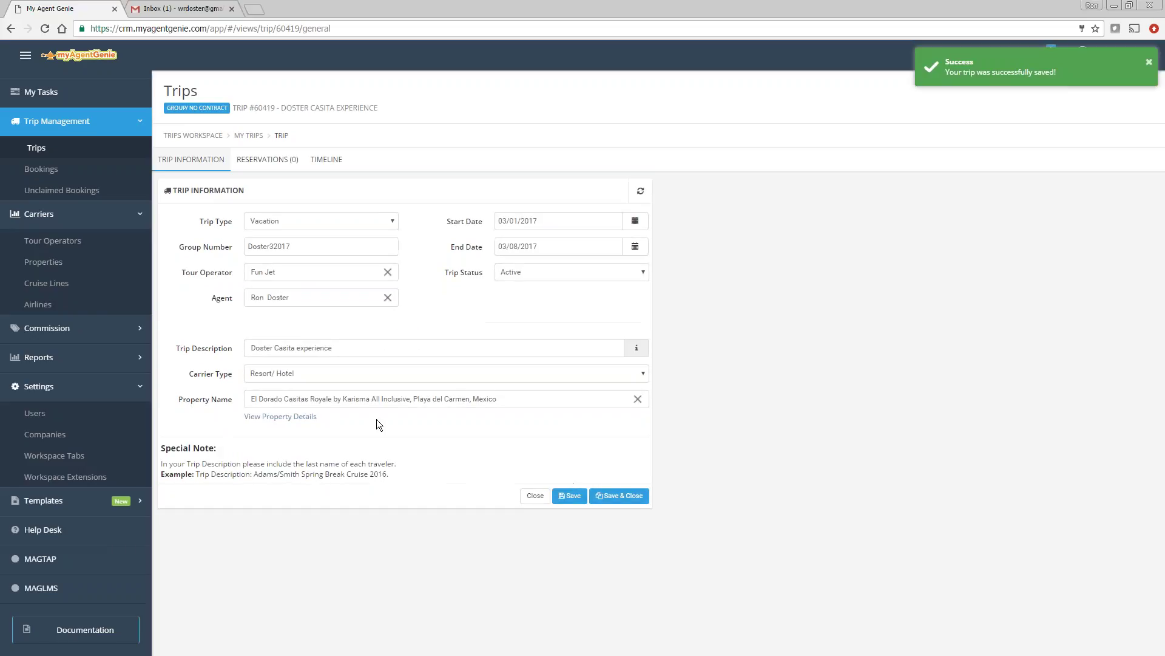
Step: On the trip's Reservations tab, start a new reservation with the green + button
{"action": "left_click", "coordinate": [267, 161]}
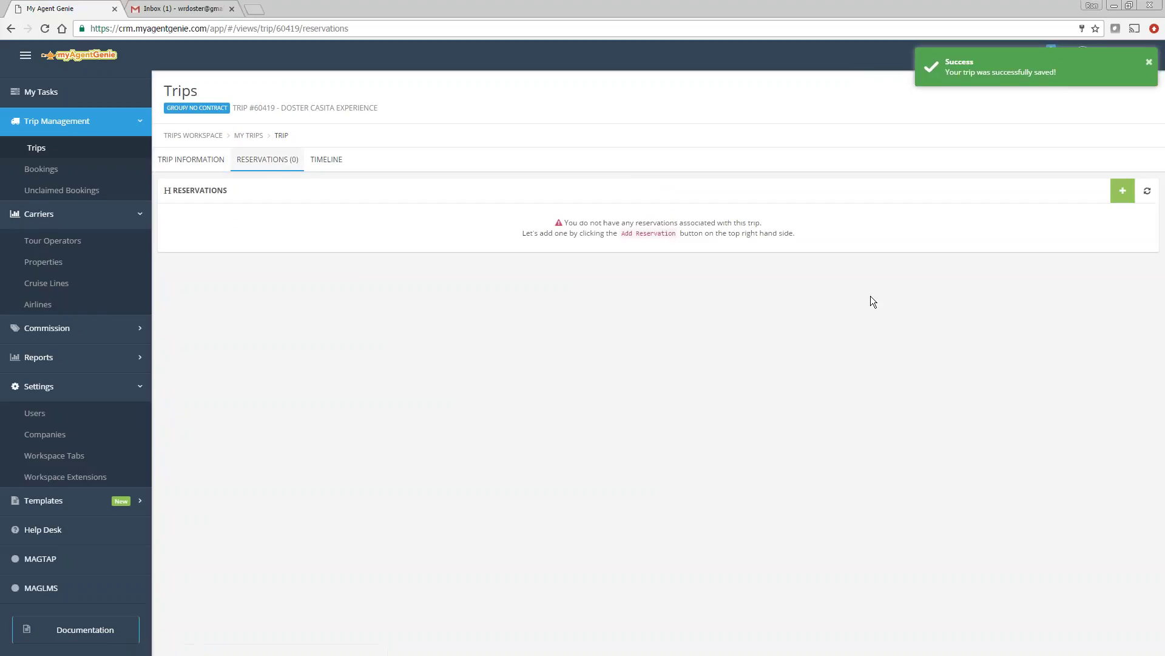
{"action": "left_click", "coordinate": [1122, 191]}
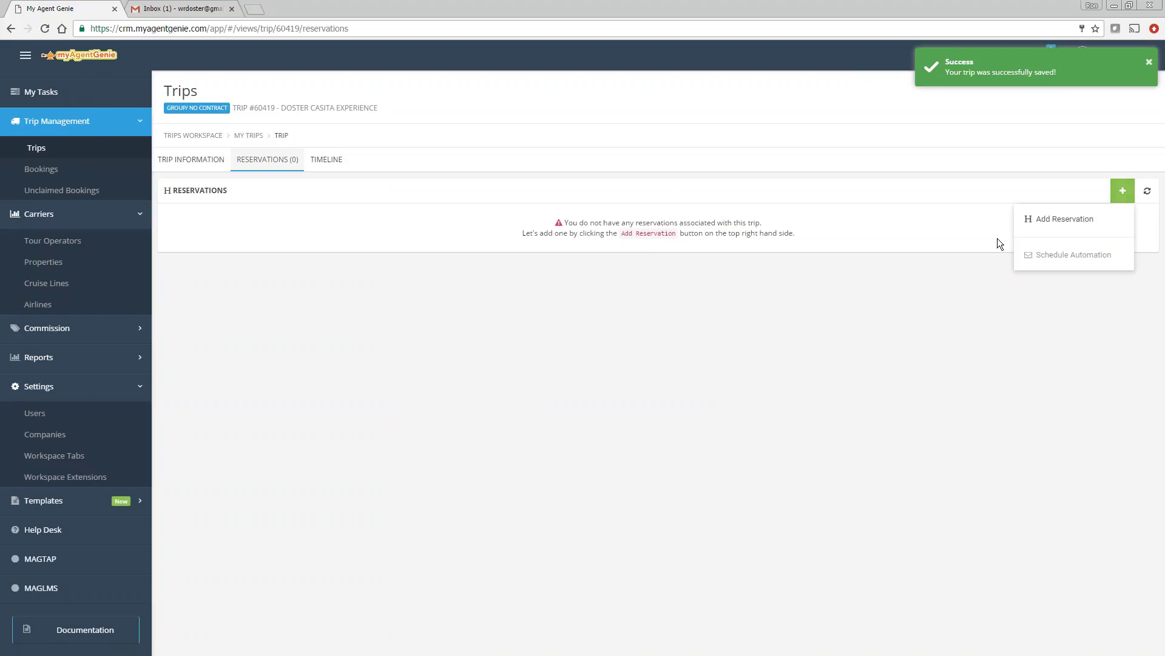
{"action": "left_click", "coordinate": [1040, 222]}
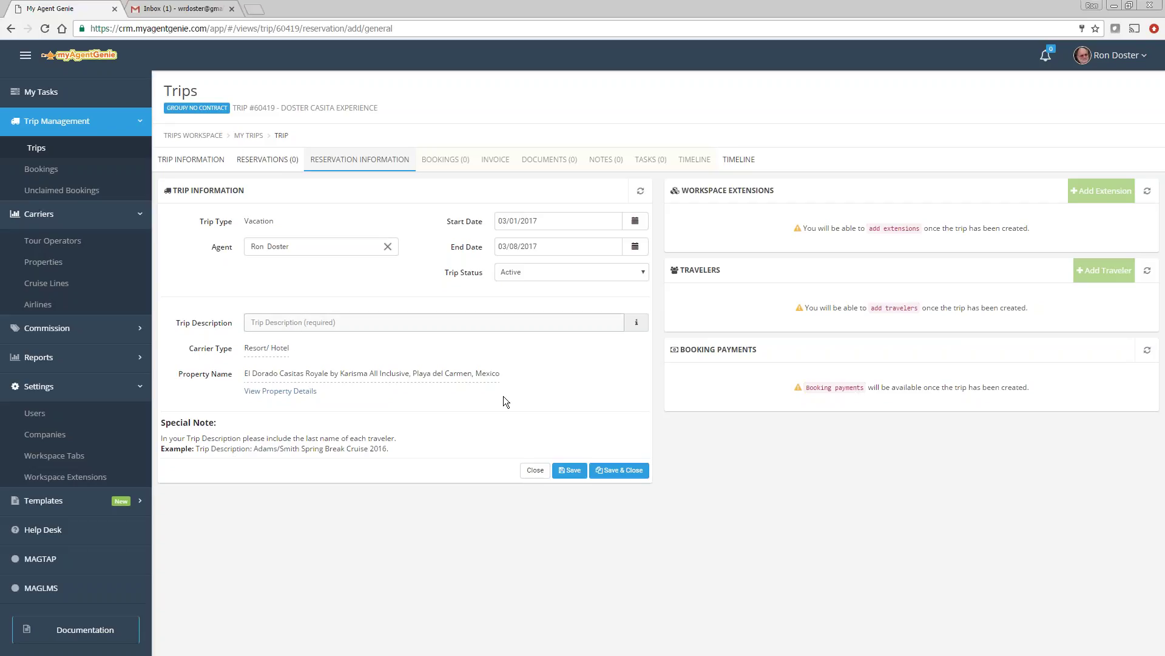
Step: Save the reservation 'Doster cssita' with category Infinity pool swim up casita suite
{"action": "type", "text": "Doster"}
{"action": "type", "text": " cs"}
{"action": "type", "text": "sita"}
{"action": "left_click", "coordinate": [576, 466]}
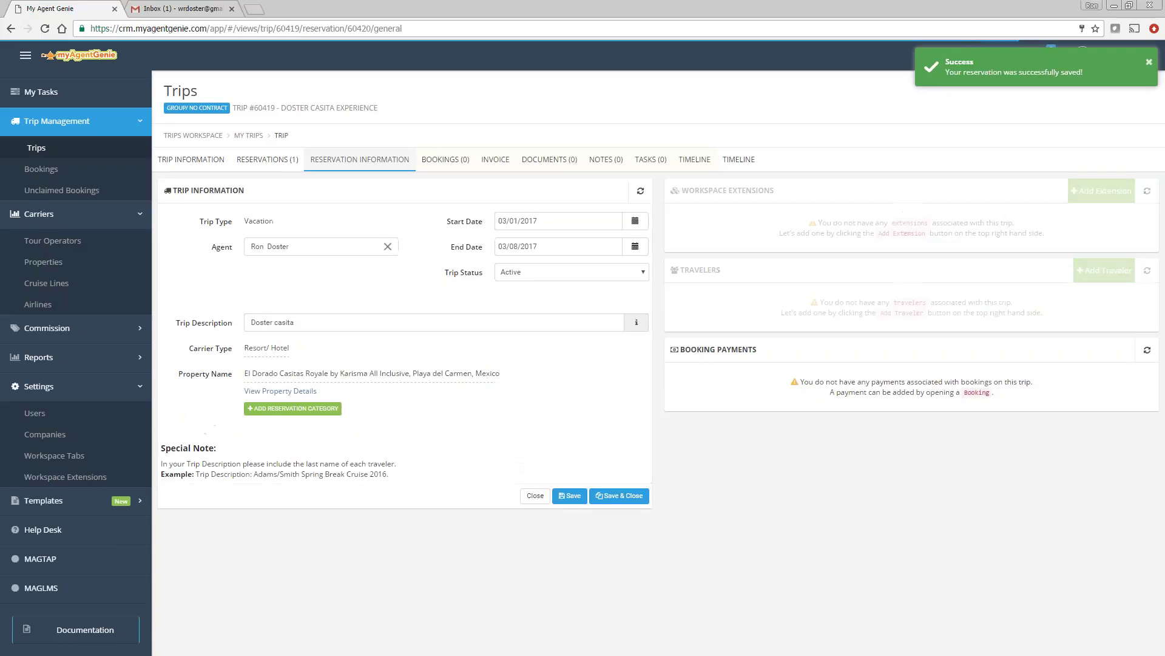
{"action": "left_click", "coordinate": [292, 408]}
{"action": "left_click", "coordinate": [290, 428]}
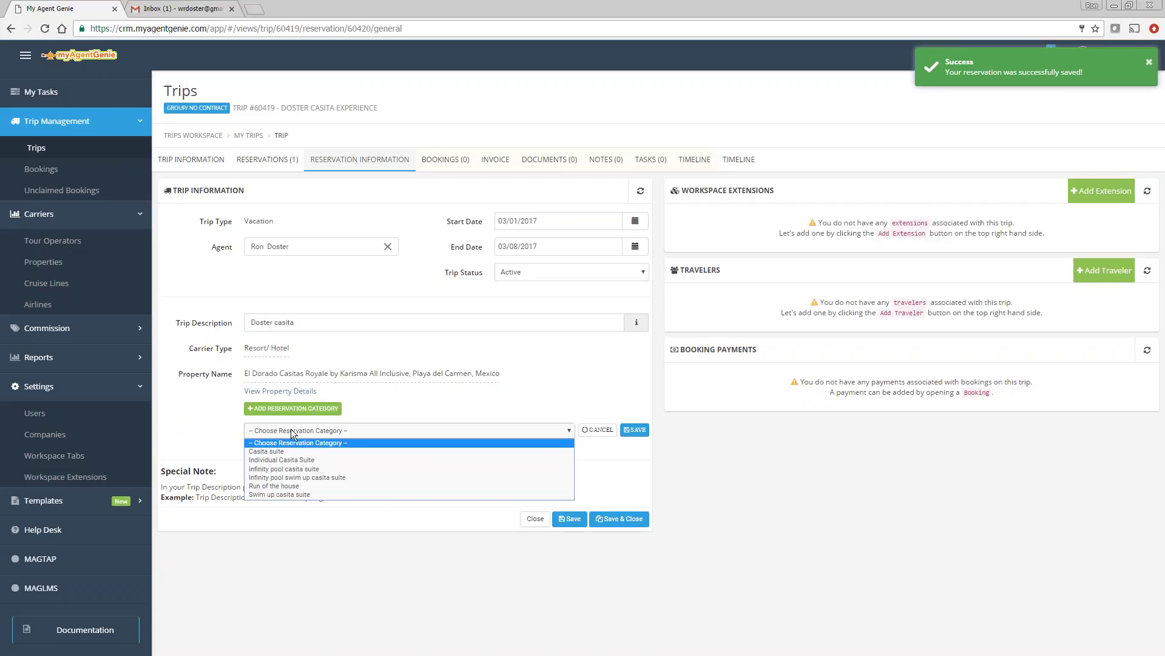
{"action": "left_click", "coordinate": [308, 478]}
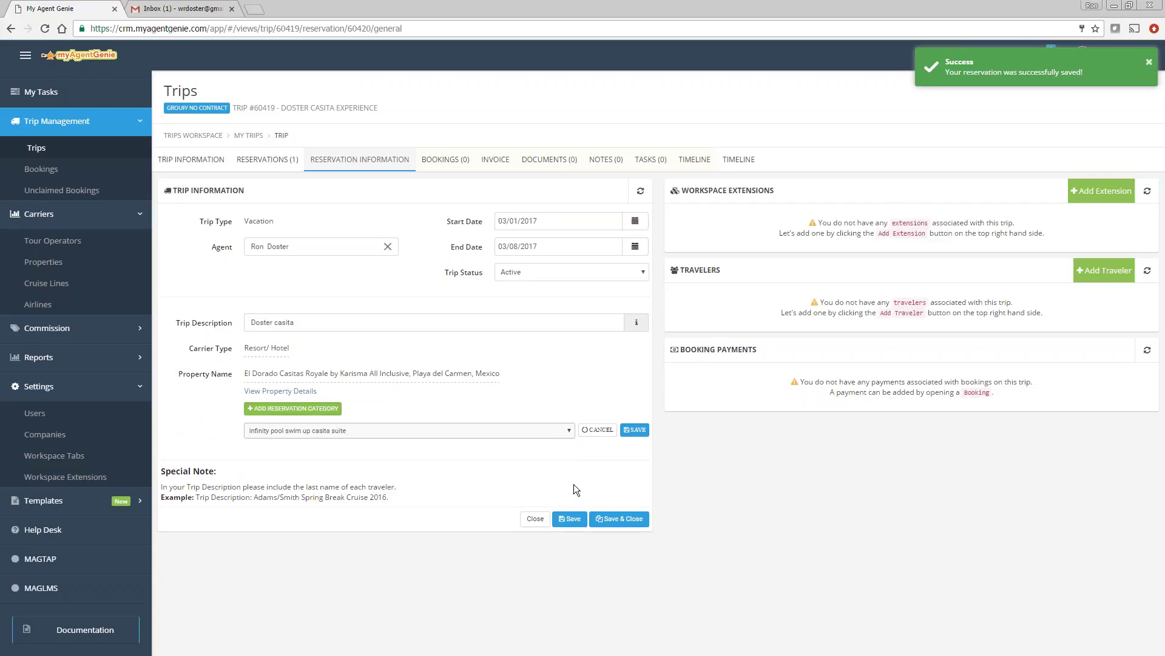
{"action": "left_click", "coordinate": [634, 429]}
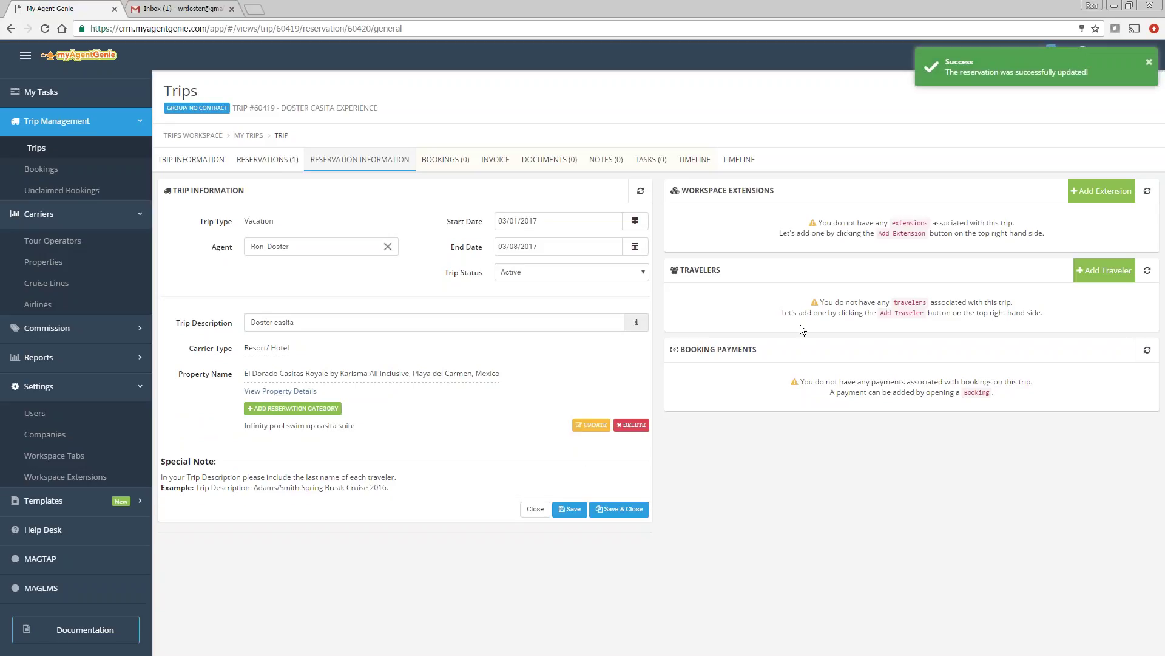
Step: Add the client matching 'ron' as the Primary traveler and save them
{"action": "left_click", "coordinate": [1102, 270]}
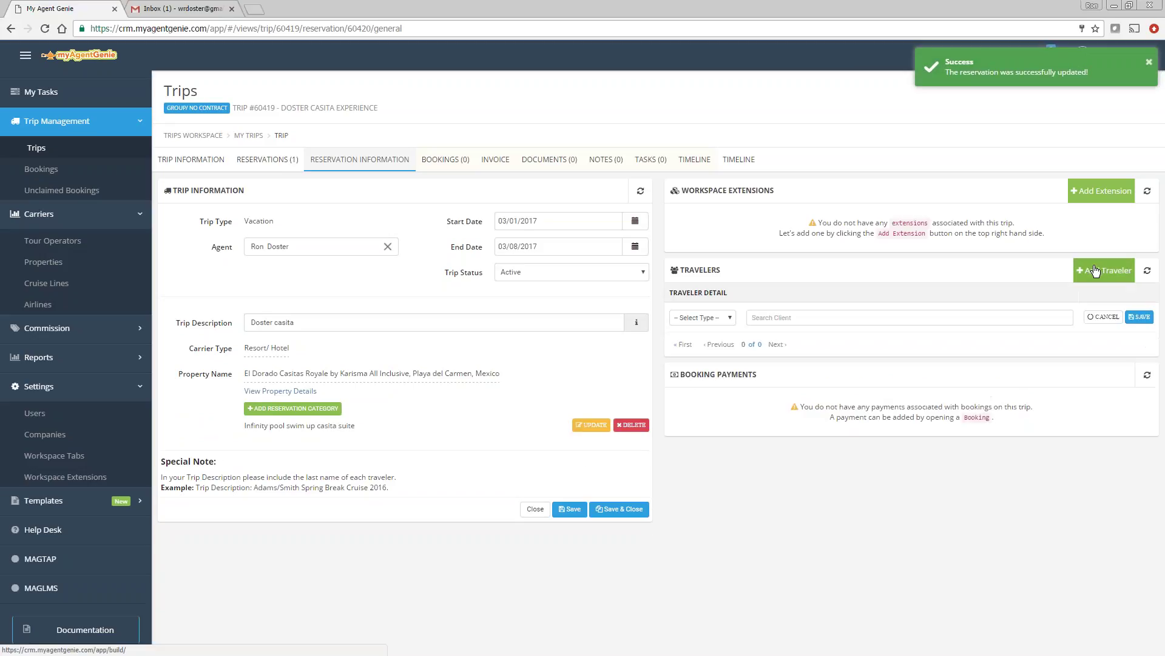
{"action": "left_click", "coordinate": [716, 316]}
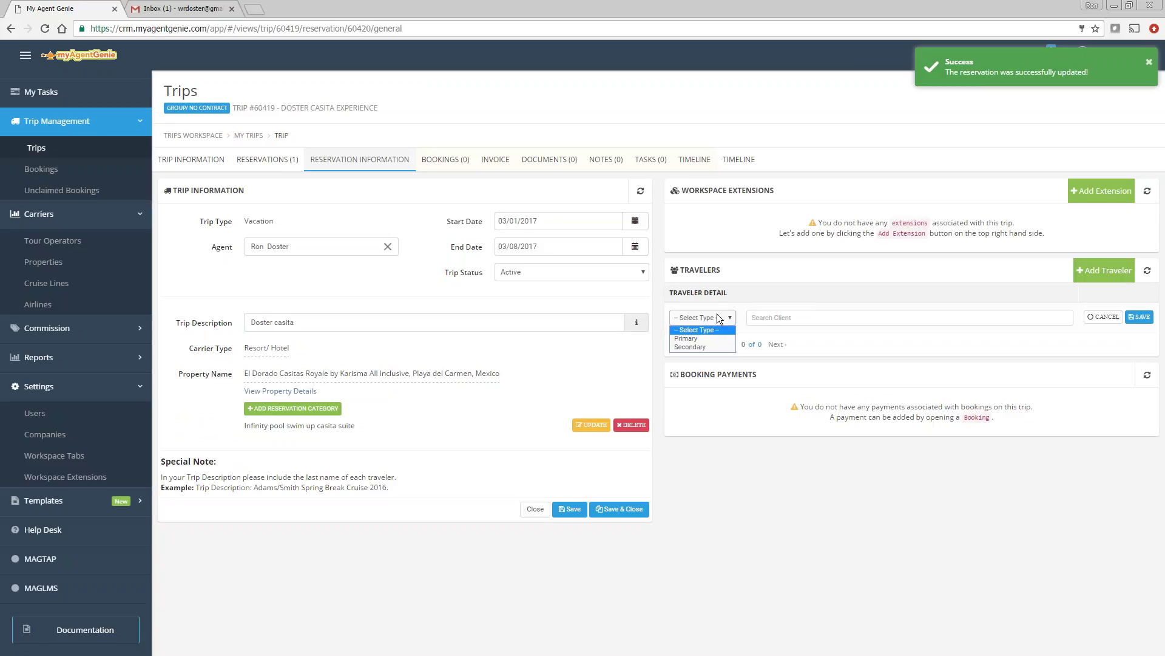
{"action": "left_click", "coordinate": [686, 338]}
{"action": "left_click", "coordinate": [774, 318]}
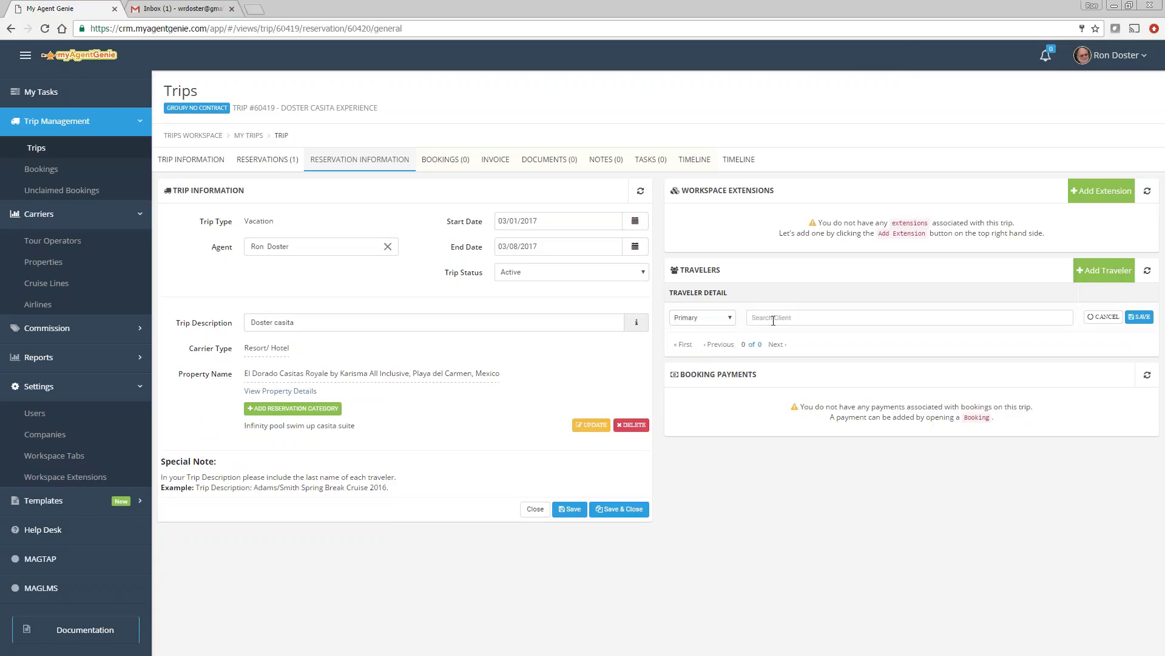
{"action": "type", "text": "ron"}
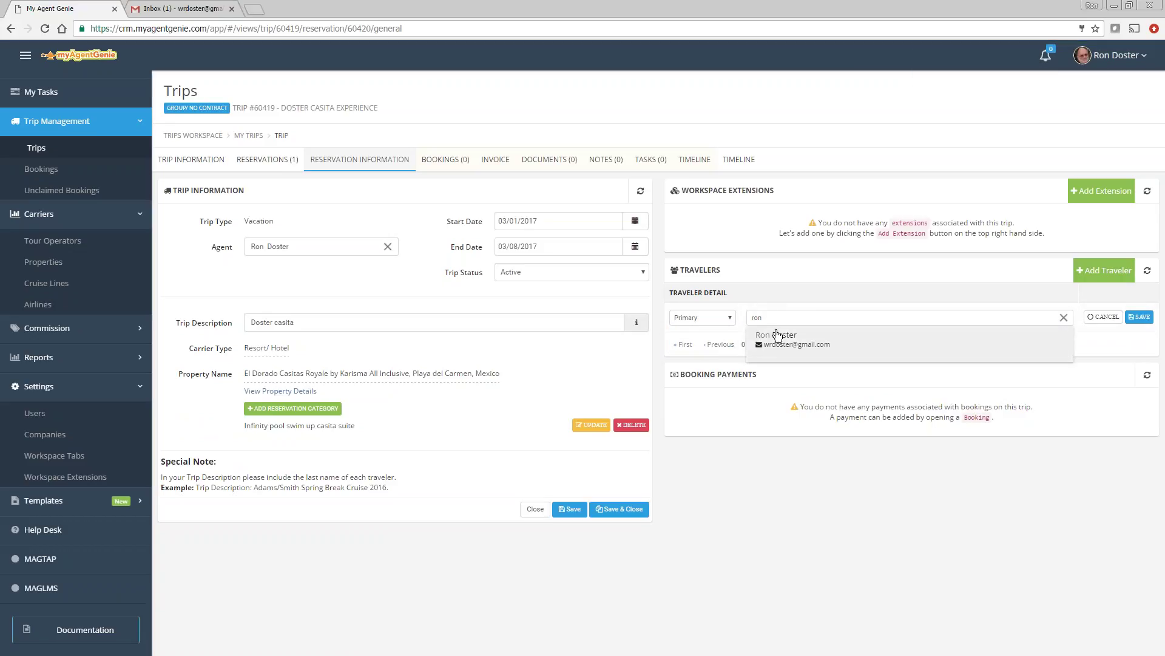
{"action": "left_click", "coordinate": [777, 335]}
{"action": "left_click", "coordinate": [1140, 317]}
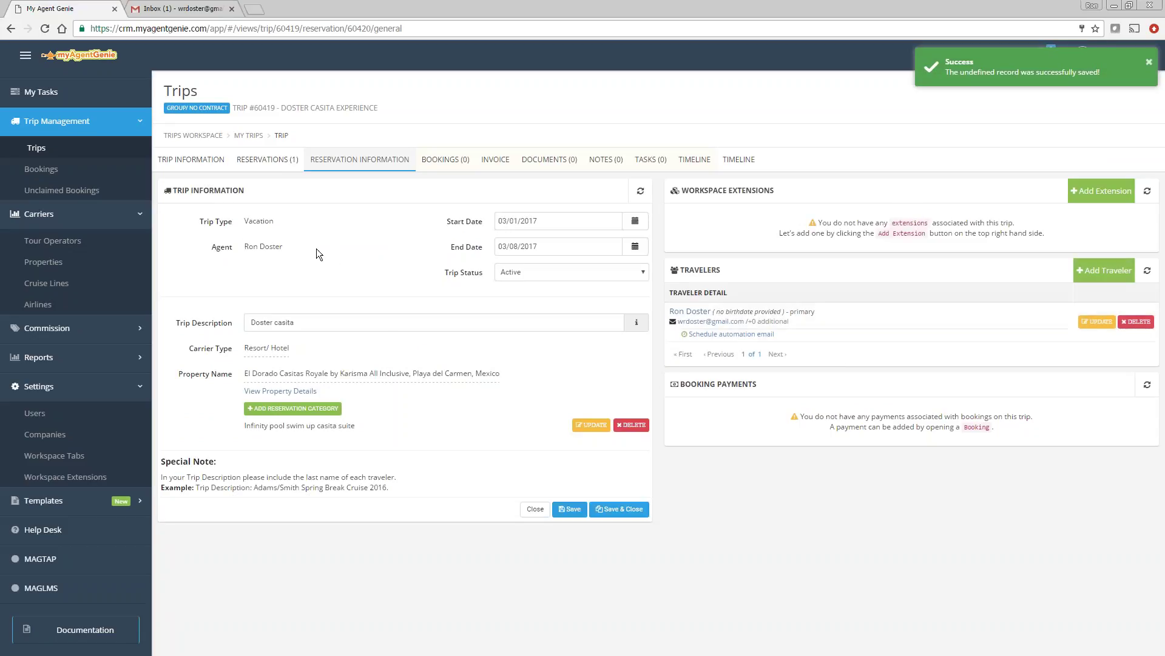
{"action": "left_click", "coordinate": [446, 165]}
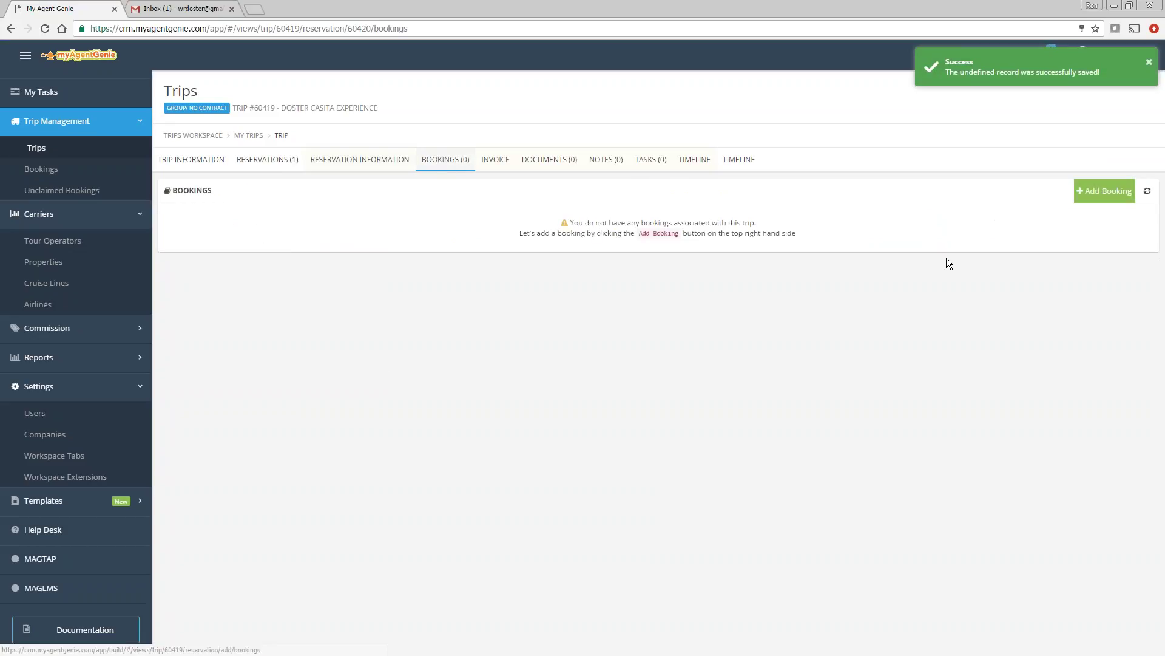
Step: Add a booking numbered 156789, dated 01/10/2017, with tour operator Fun Jet
{"action": "left_click", "coordinate": [1086, 190]}
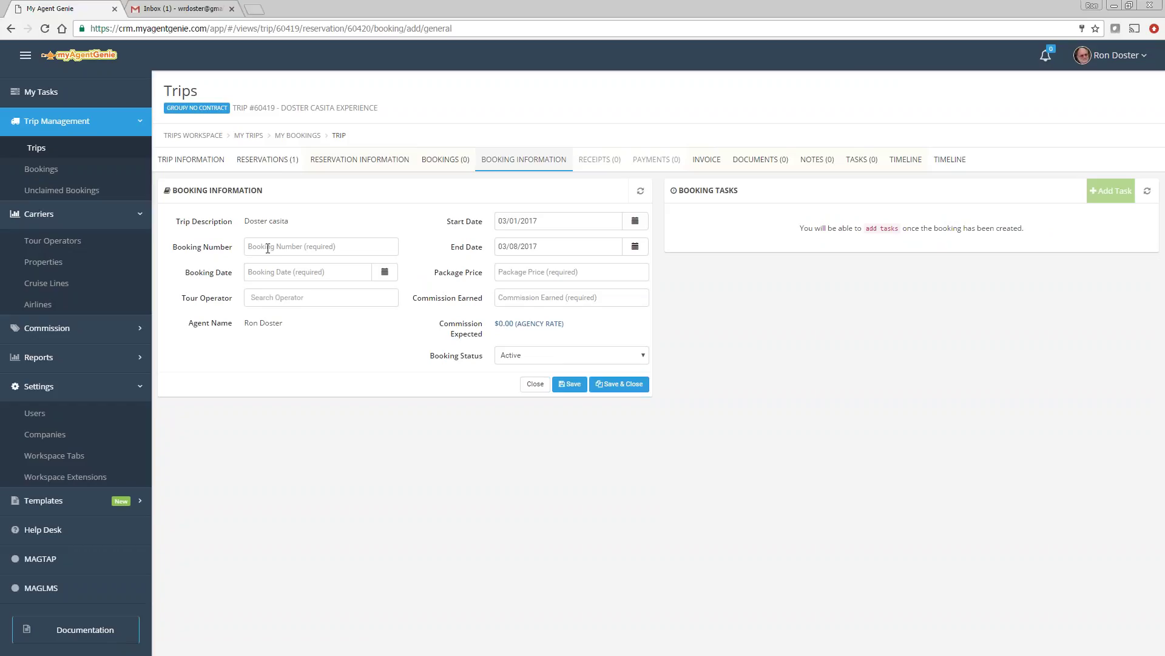
{"action": "left_click", "coordinate": [267, 248]}
{"action": "type", "text": "1"}
{"action": "type", "text": "56789"}
{"action": "left_click", "coordinate": [385, 272]}
{"action": "left_click", "coordinate": [298, 380]}
{"action": "left_click", "coordinate": [320, 297]}
{"action": "type", "text": "fun"}
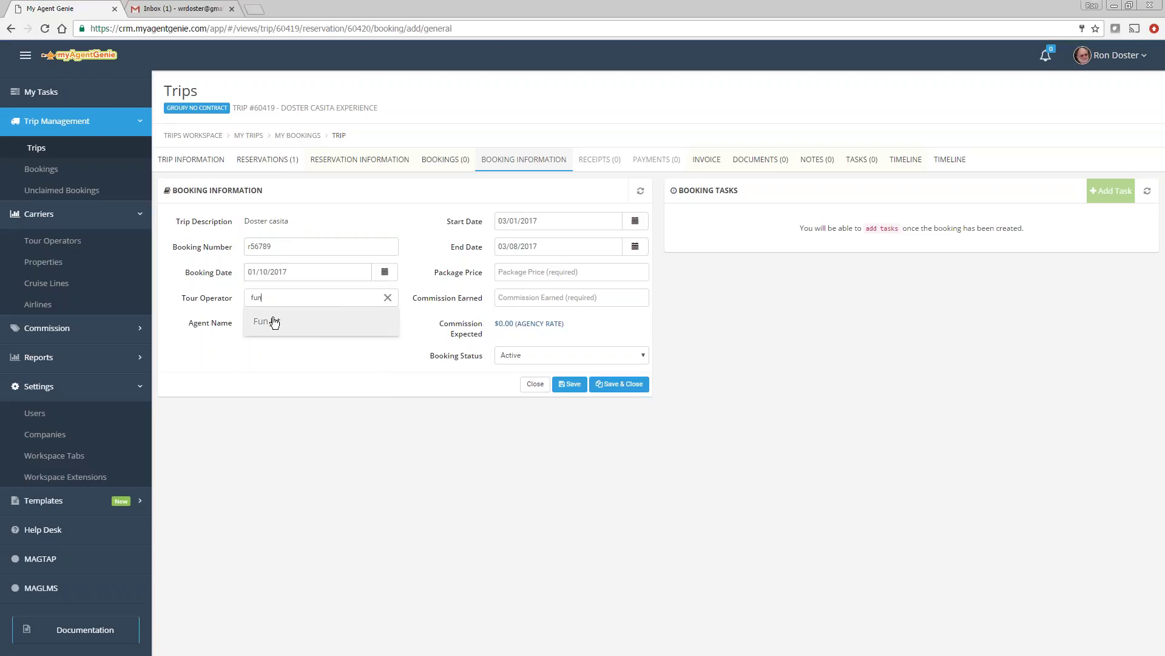
{"action": "left_click", "coordinate": [273, 320]}
Step: Enter a $6,000 package price and $700 commission, and save the booking
{"action": "left_click", "coordinate": [534, 276]}
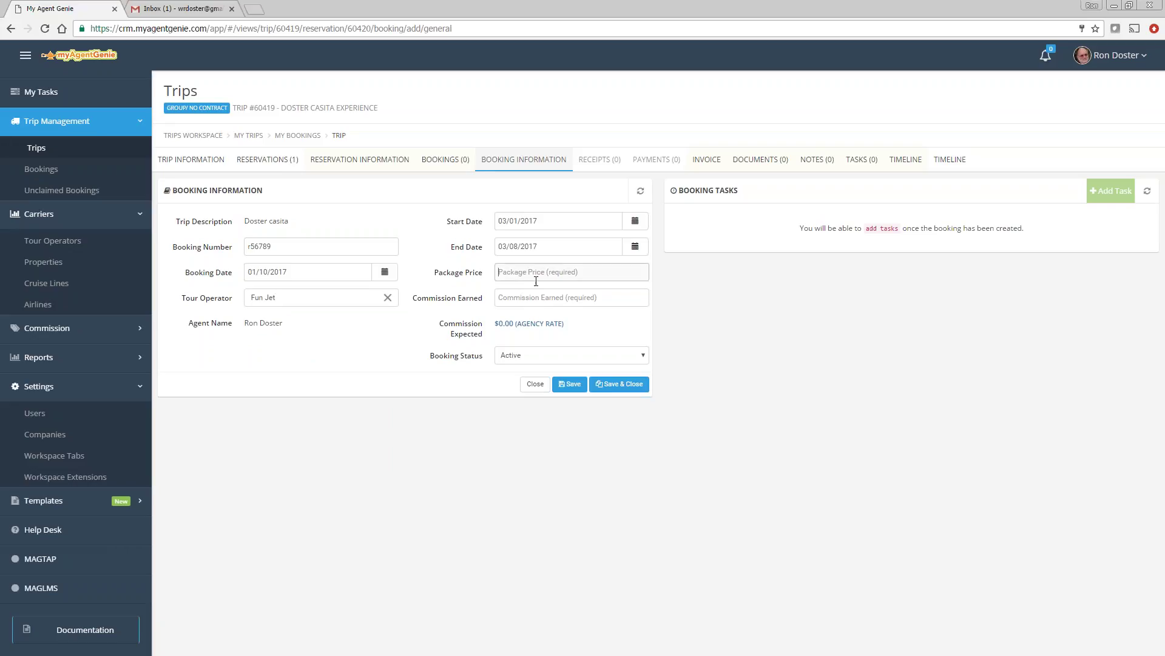
{"action": "type", "text": "6000"}
{"action": "left_click", "coordinate": [592, 302]}
{"action": "type", "text": "7"}
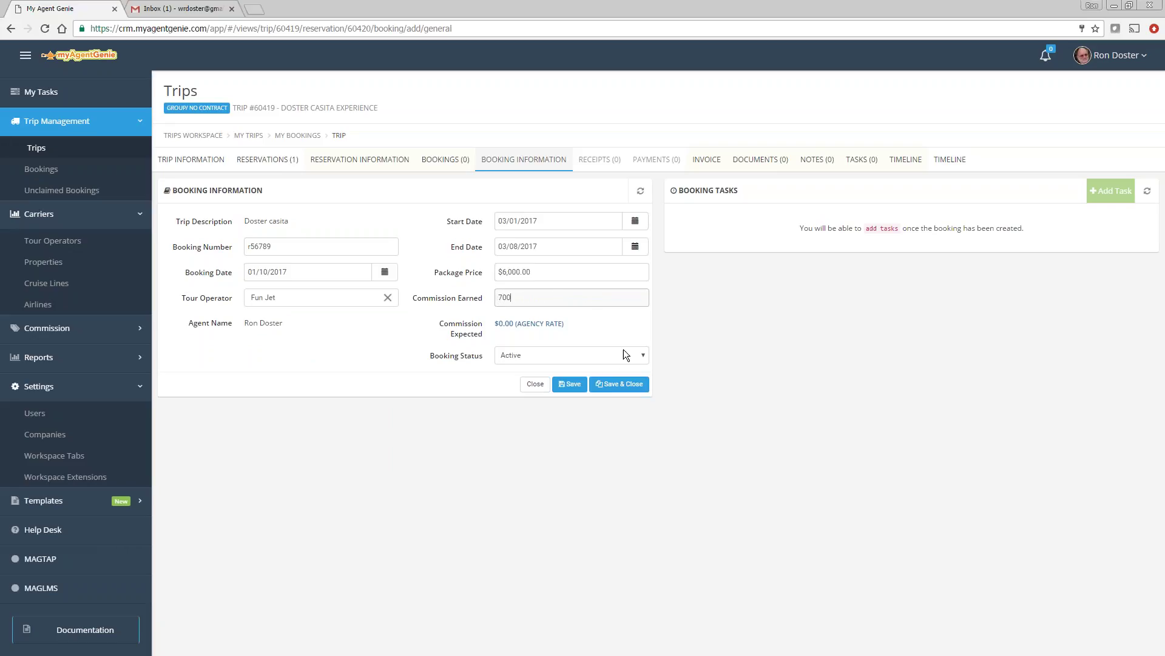
{"action": "left_click", "coordinate": [576, 382]}
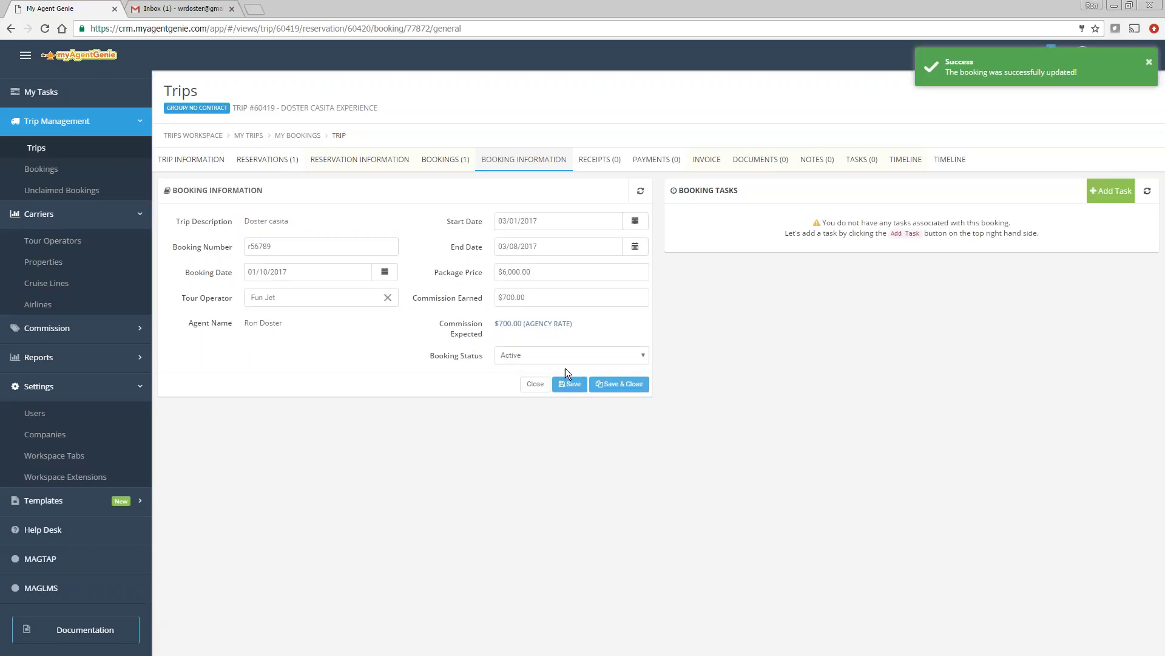
{"action": "left_click", "coordinate": [276, 161]}
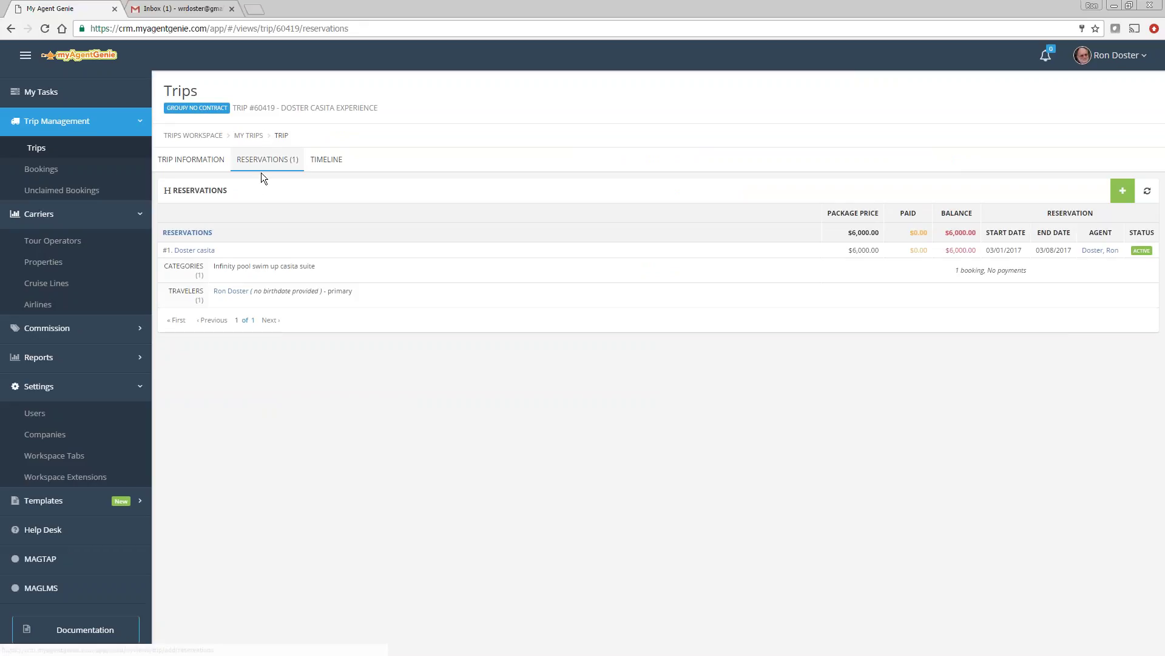
Step: Open the Doster casita reservation and view its $6,000 invoice
{"action": "left_click", "coordinate": [193, 250]}
{"action": "left_click", "coordinate": [495, 160]}
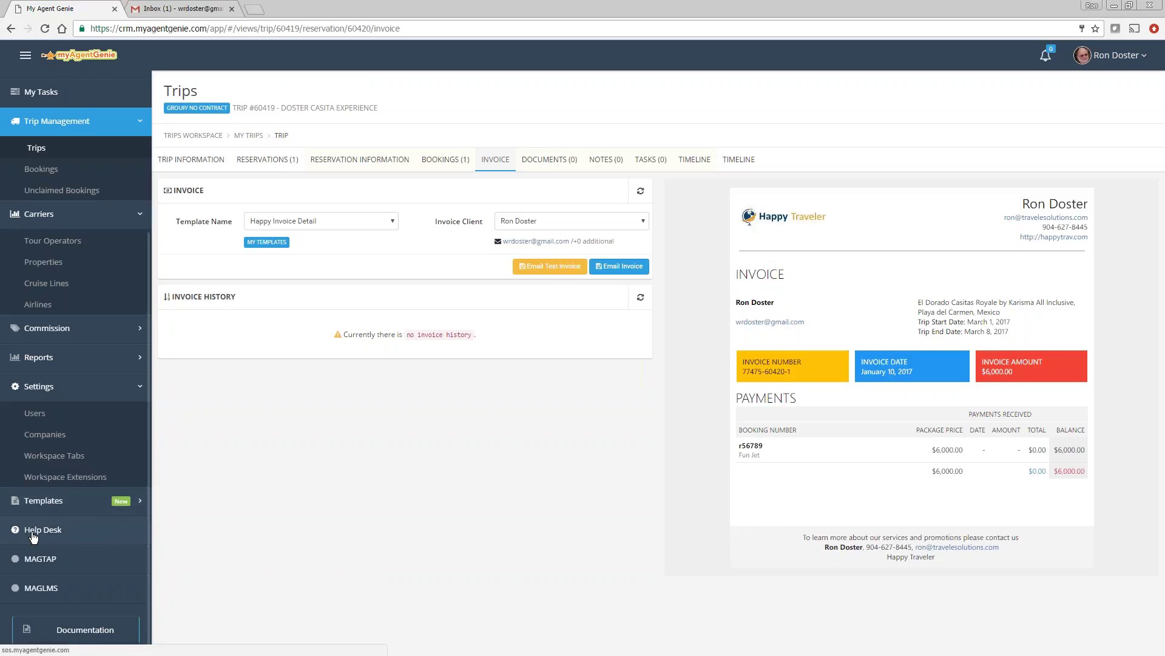
Step: Go to Workspace Extensions under Settings
{"action": "left_click", "coordinate": [59, 480]}
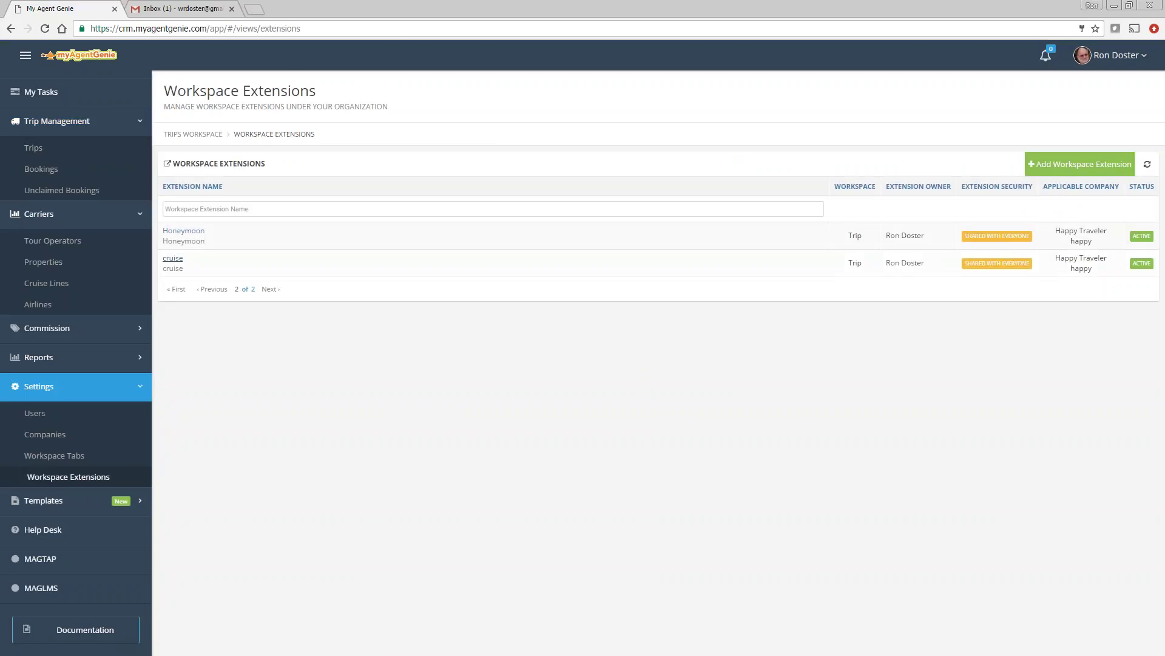
Step: Turn on Add Automatically for the Honeymoon extension and save it
{"action": "left_click", "coordinate": [182, 231]}
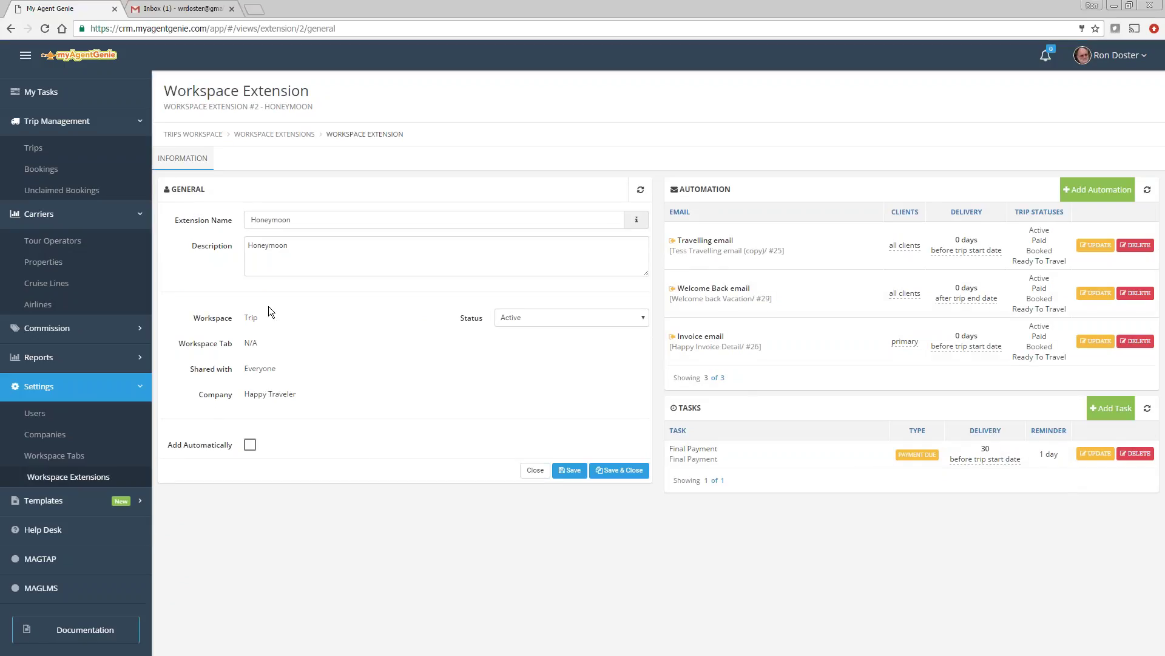
{"action": "left_click", "coordinate": [250, 444]}
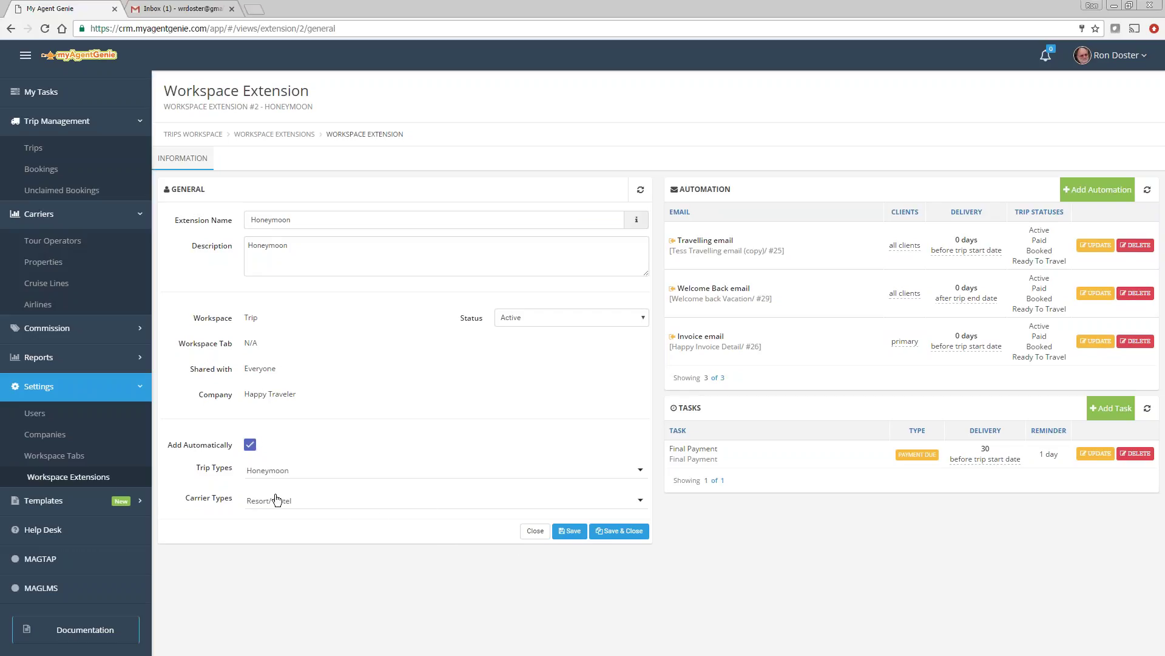
{"action": "left_click", "coordinate": [570, 530]}
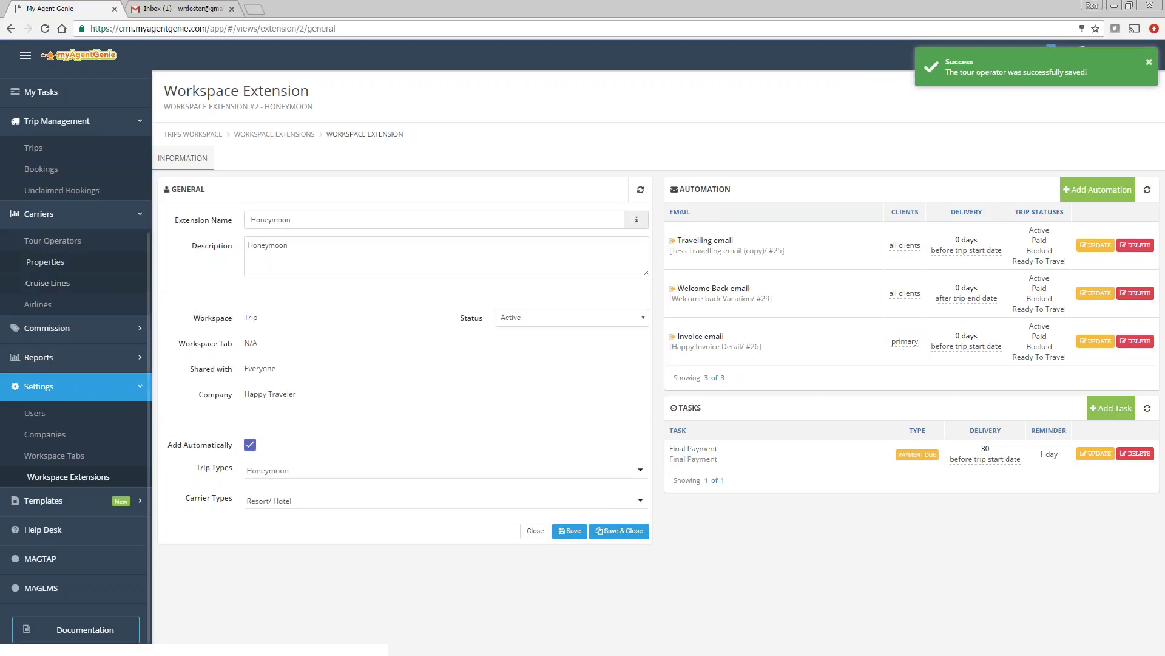
{"action": "left_click", "coordinate": [39, 151]}
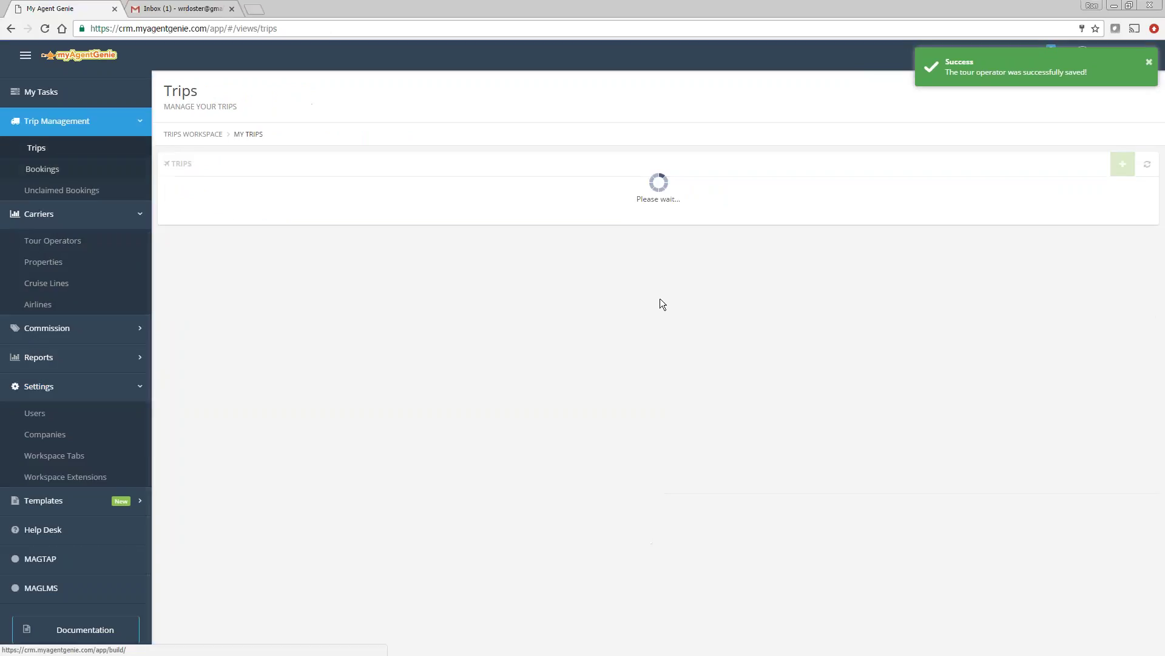
Step: Start a new regular Honeymoon trip with the description 'test'
{"action": "left_click", "coordinate": [1123, 165]}
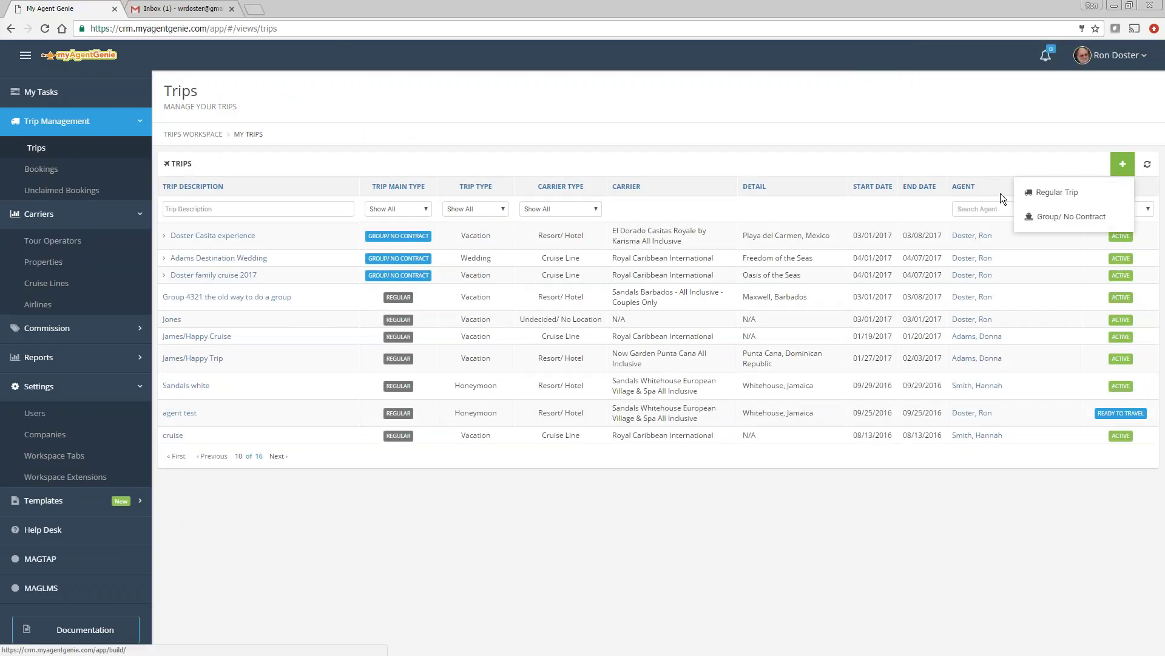
{"action": "left_click", "coordinate": [1044, 193]}
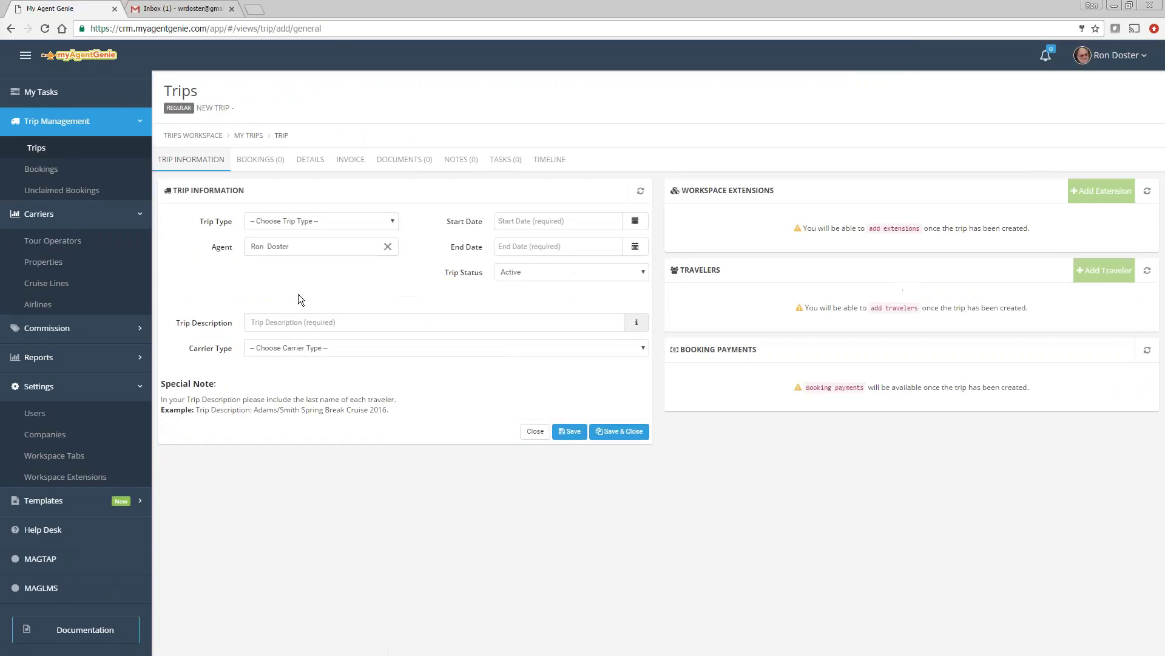
{"action": "left_click", "coordinate": [294, 221]}
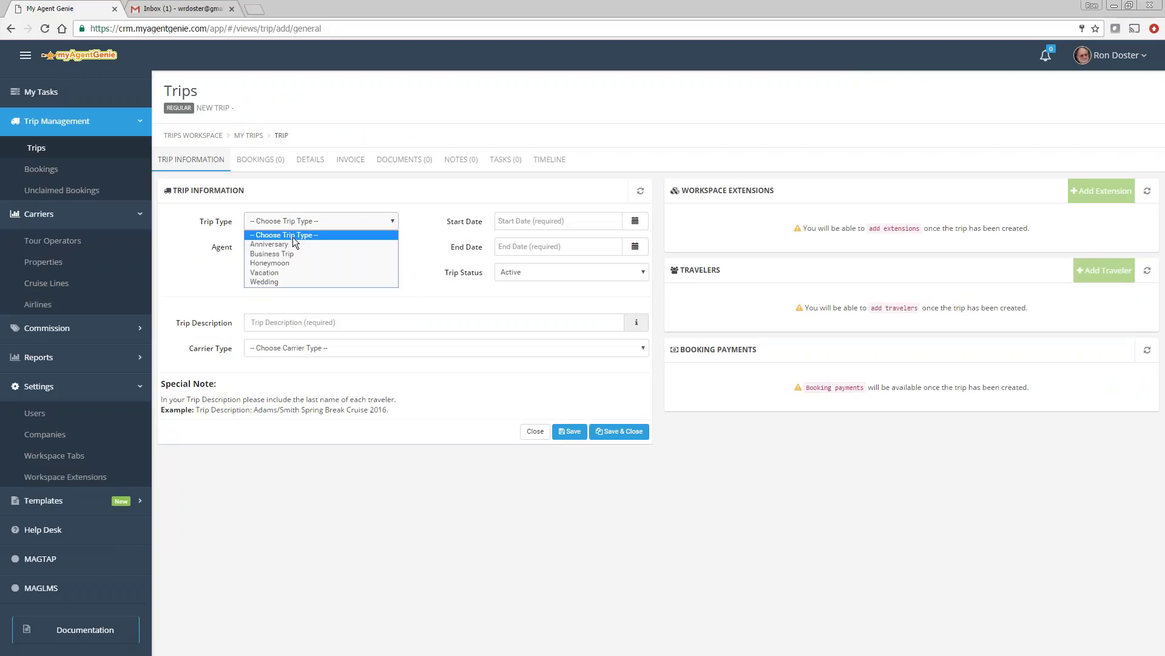
{"action": "left_click", "coordinate": [283, 262]}
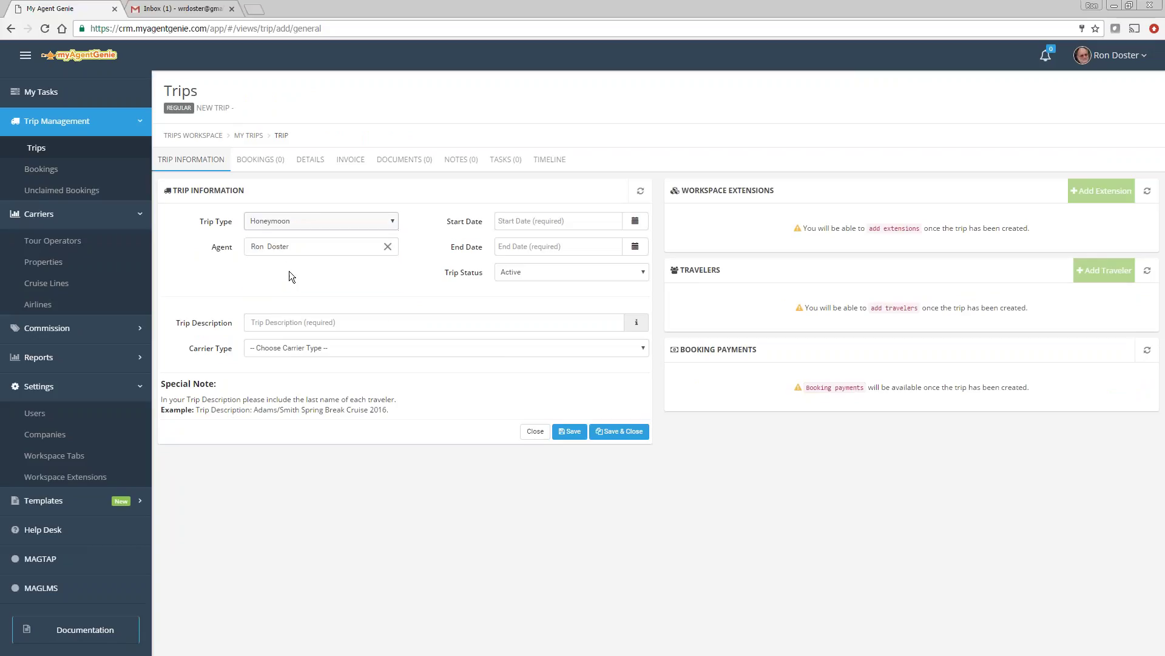
{"action": "left_click", "coordinate": [292, 325]}
{"action": "type", "text": "test"}
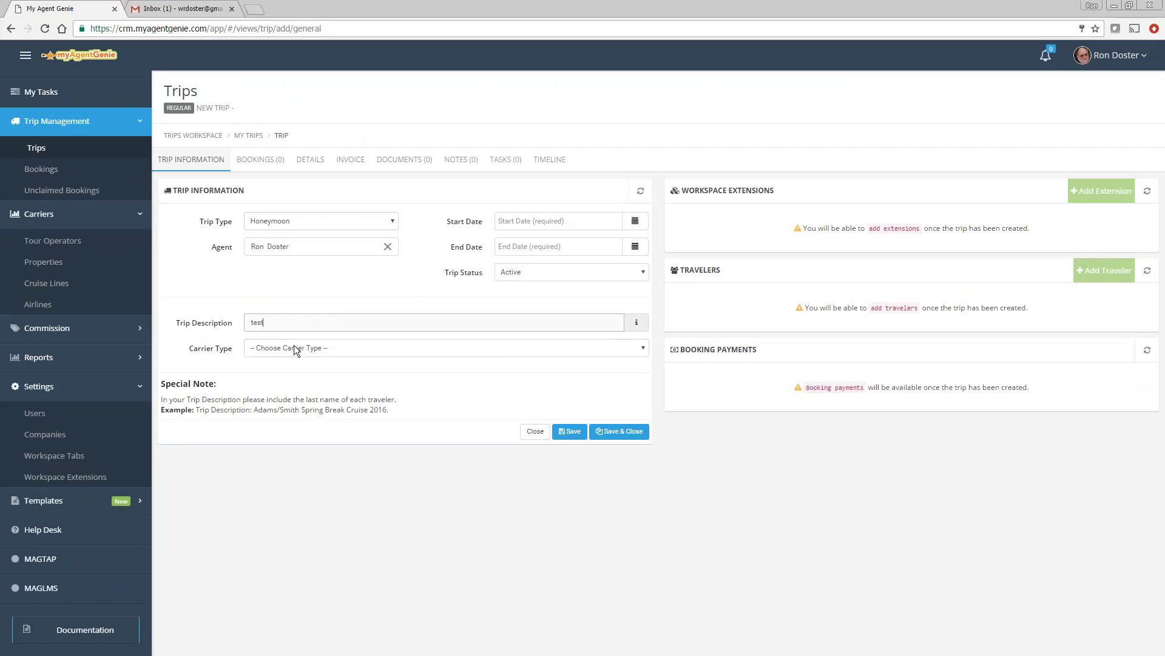
Step: Set the carrier type to Resort/ Hotel and choose the Sandals Barbados property
{"action": "left_click", "coordinate": [293, 347]}
{"action": "left_click", "coordinate": [289, 382]}
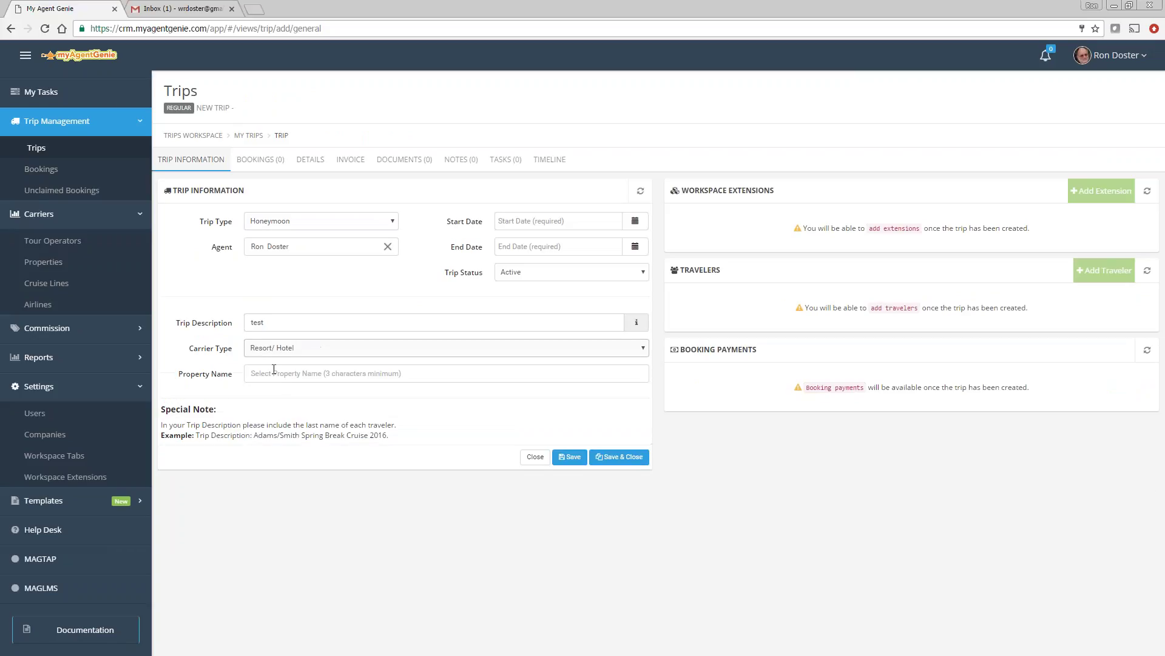
{"action": "type", "text": "sana"}
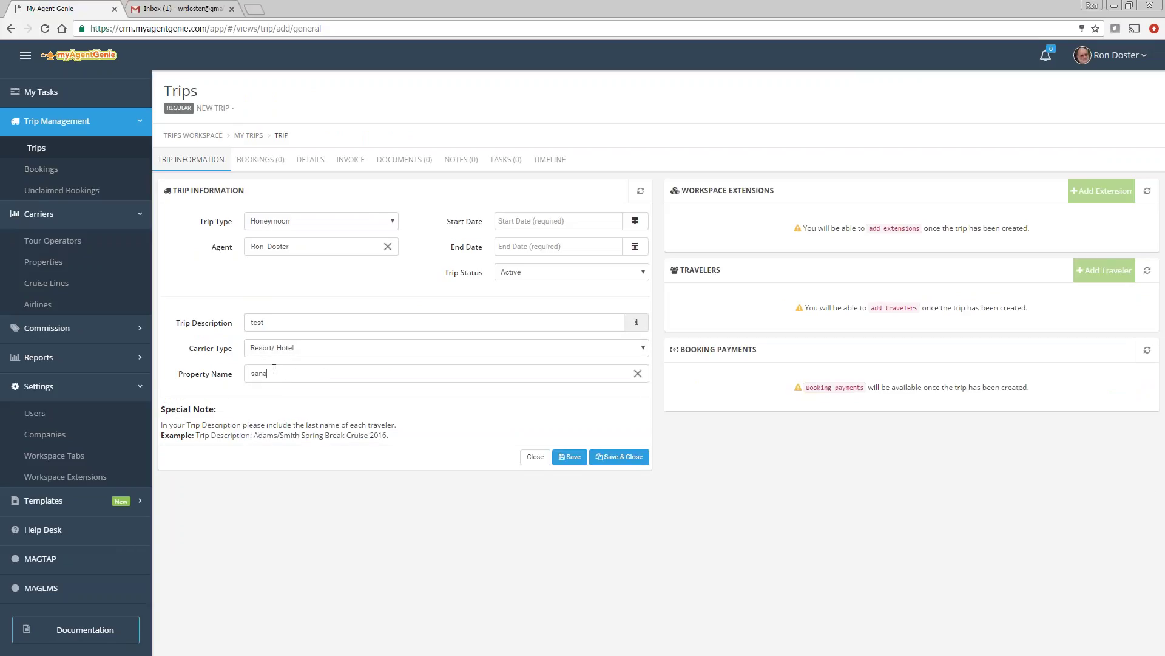
{"action": "key", "text": "BackSpace"}
{"action": "type", "text": "dals"}
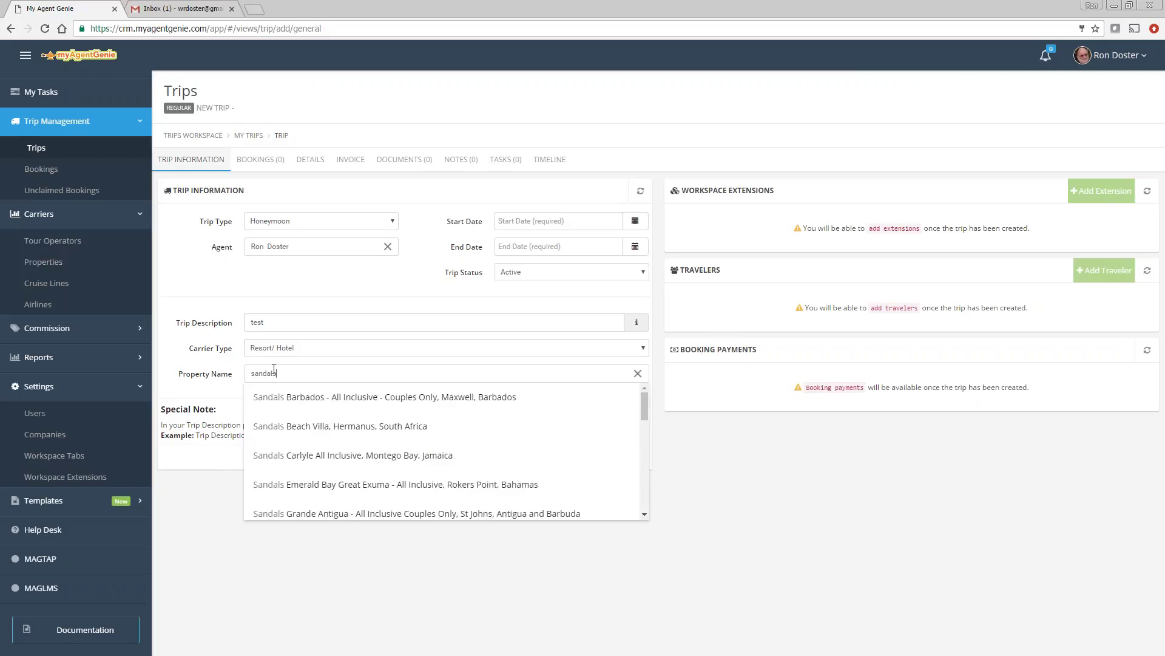
{"action": "left_click", "coordinate": [307, 403]}
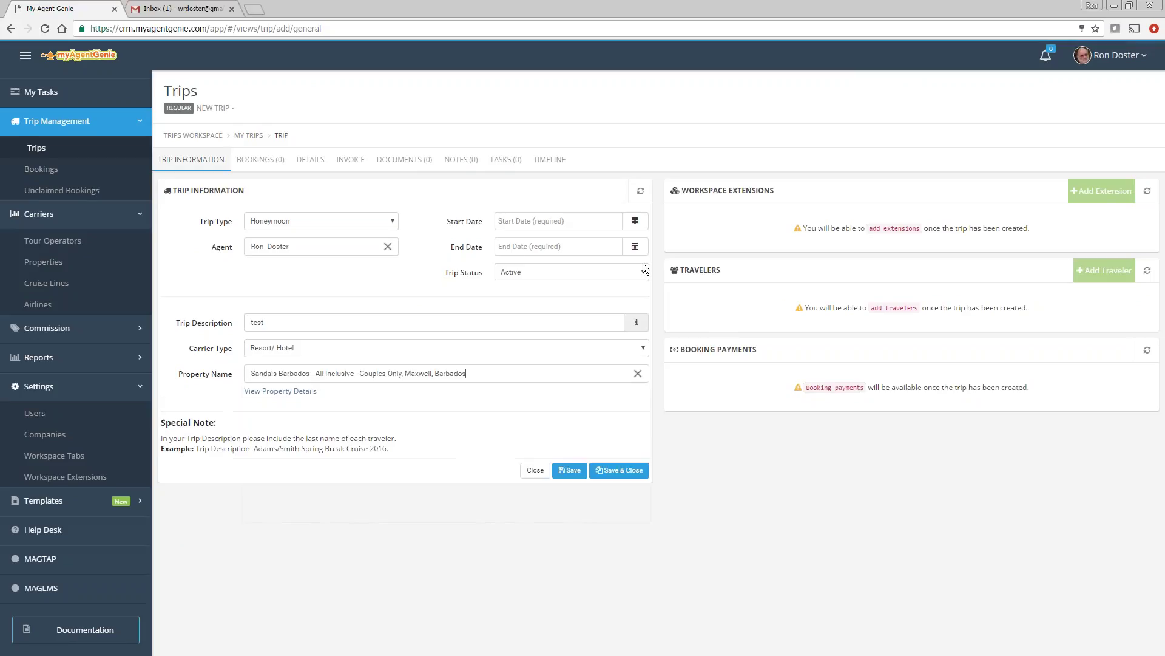
Step: Date the trip 01/10/2017, save it, and start adding a traveler
{"action": "left_click", "coordinate": [635, 220]}
{"action": "left_click", "coordinate": [549, 329]}
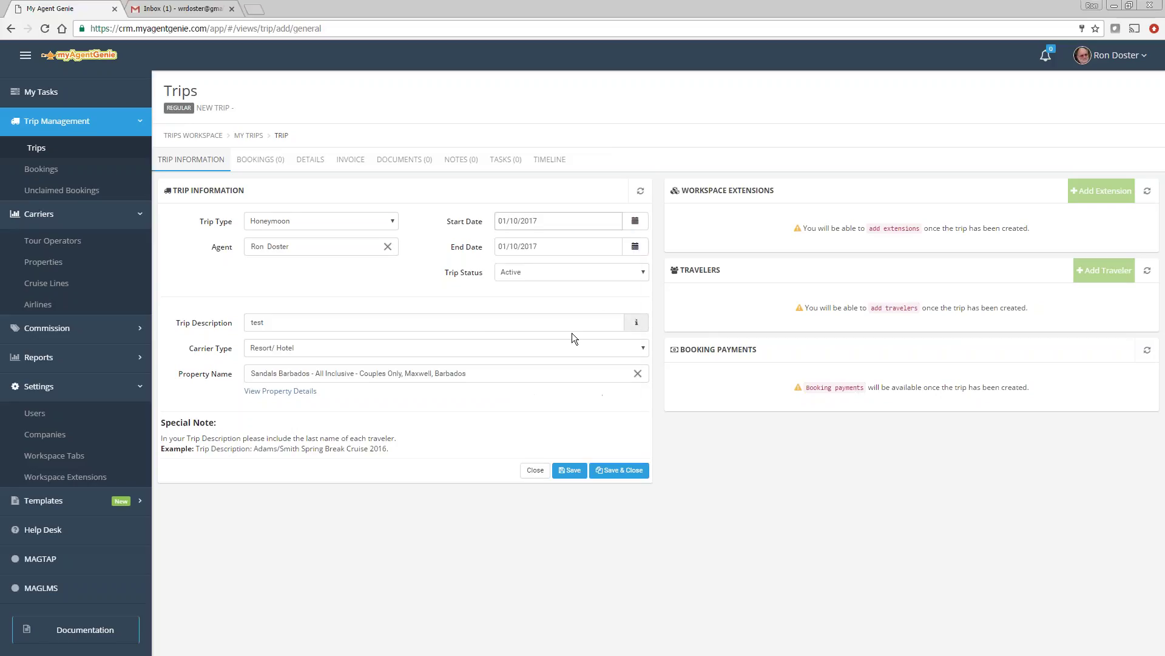
{"action": "left_click", "coordinate": [570, 469]}
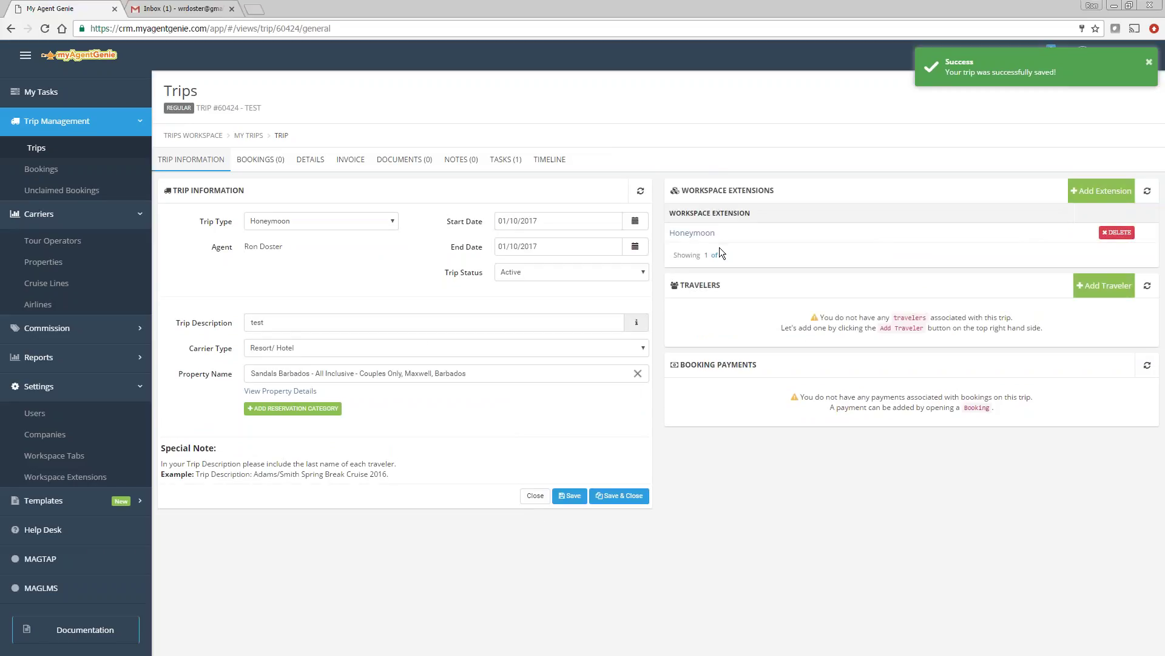
{"action": "left_click", "coordinate": [1107, 285]}
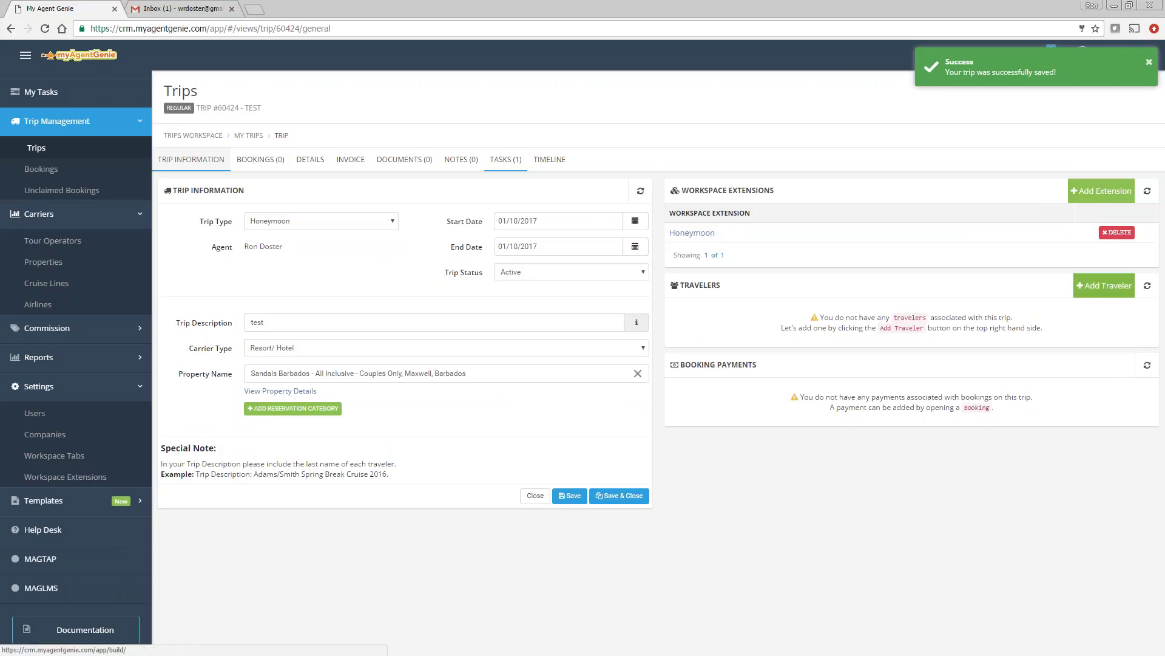
Step: Add the searched client as the trip's Primary traveler, save, and open the account menu
{"action": "left_click", "coordinate": [719, 338]}
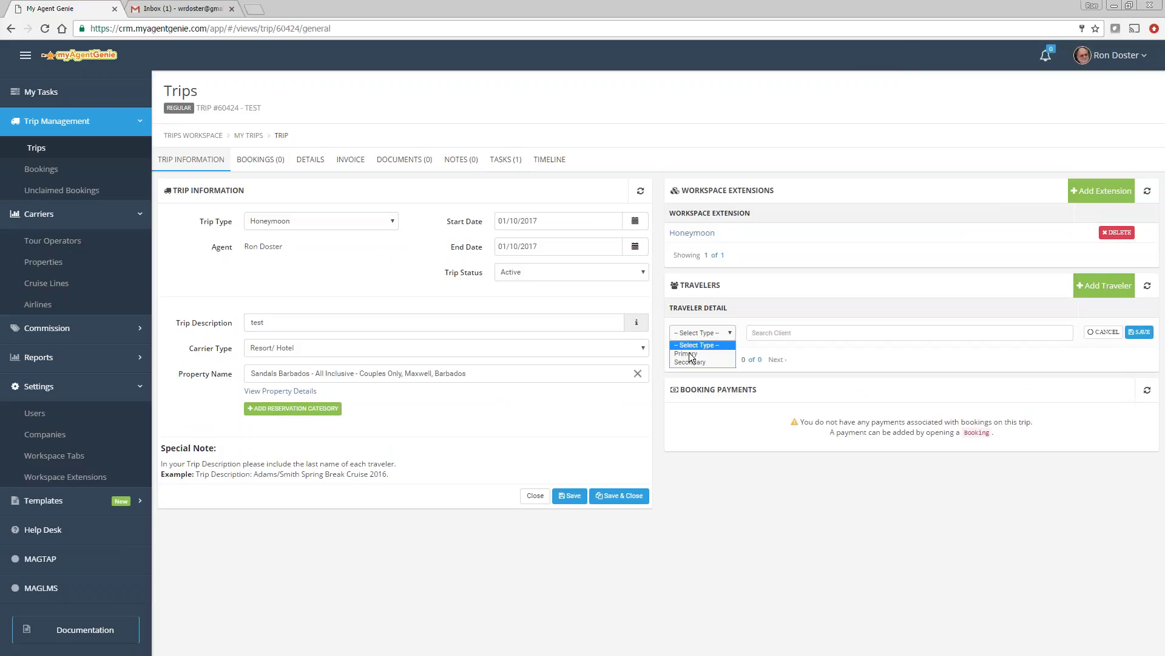
{"action": "left_click", "coordinate": [701, 347]}
{"action": "left_click", "coordinate": [772, 332]}
{"action": "type", "text": "ron"}
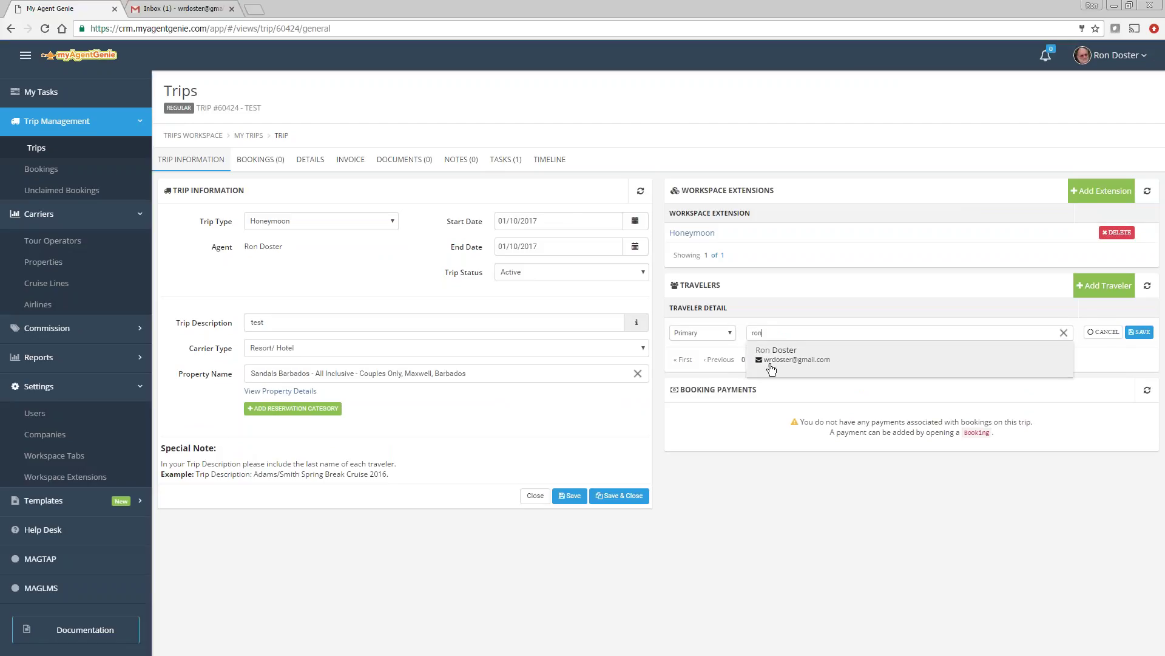
{"action": "left_click", "coordinate": [774, 355]}
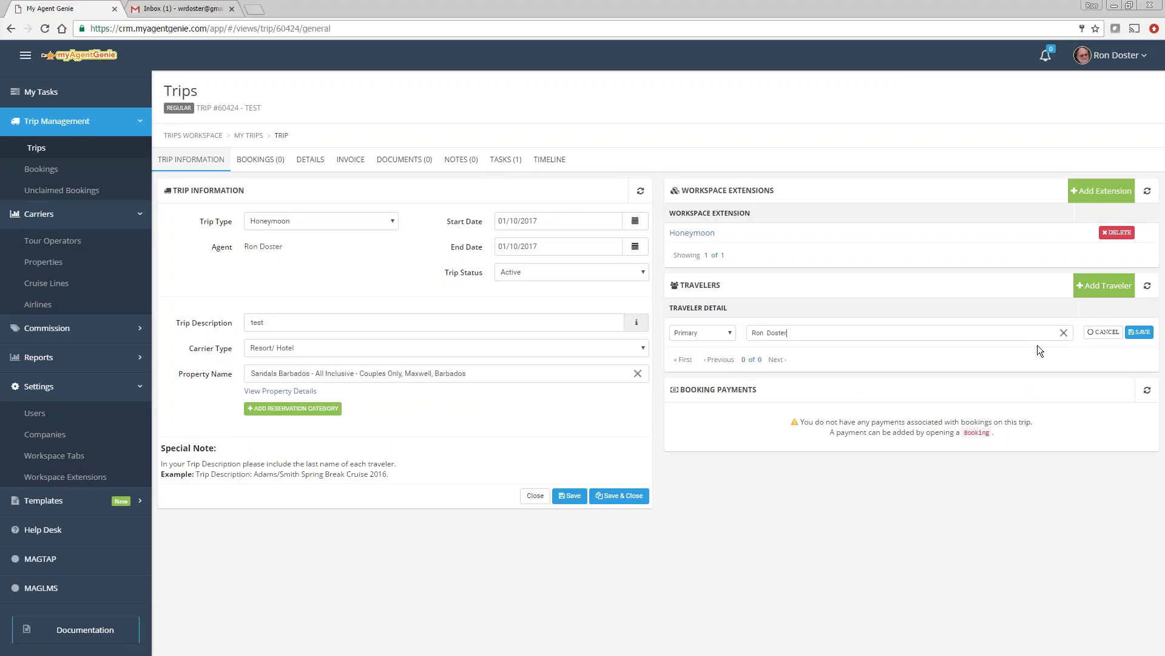
{"action": "left_click", "coordinate": [1139, 332]}
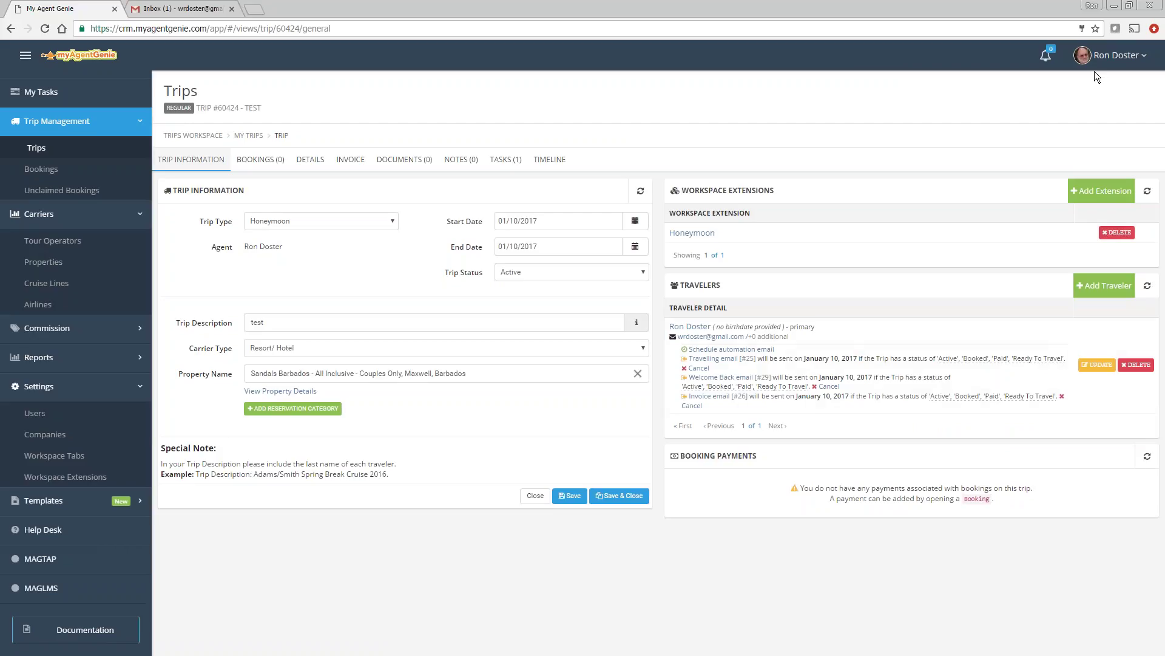
{"action": "left_click", "coordinate": [1111, 55]}
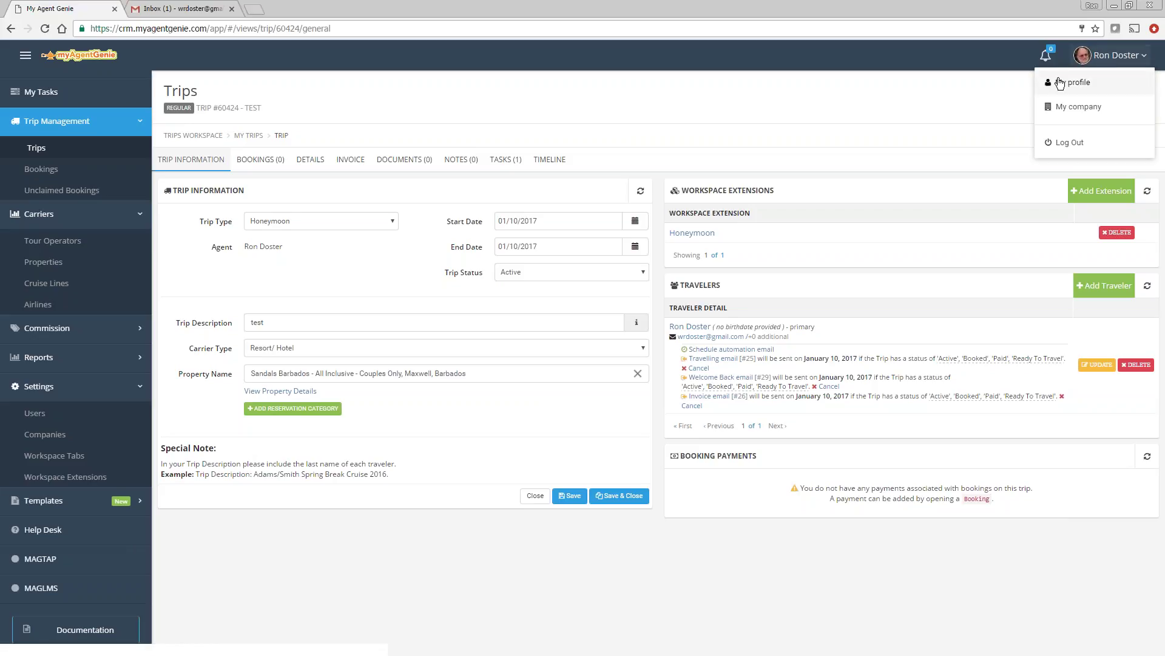
Step: Review subscription details on My profile's MY ACCOUNT tab, then return to Trips
{"action": "left_click", "coordinate": [1062, 83]}
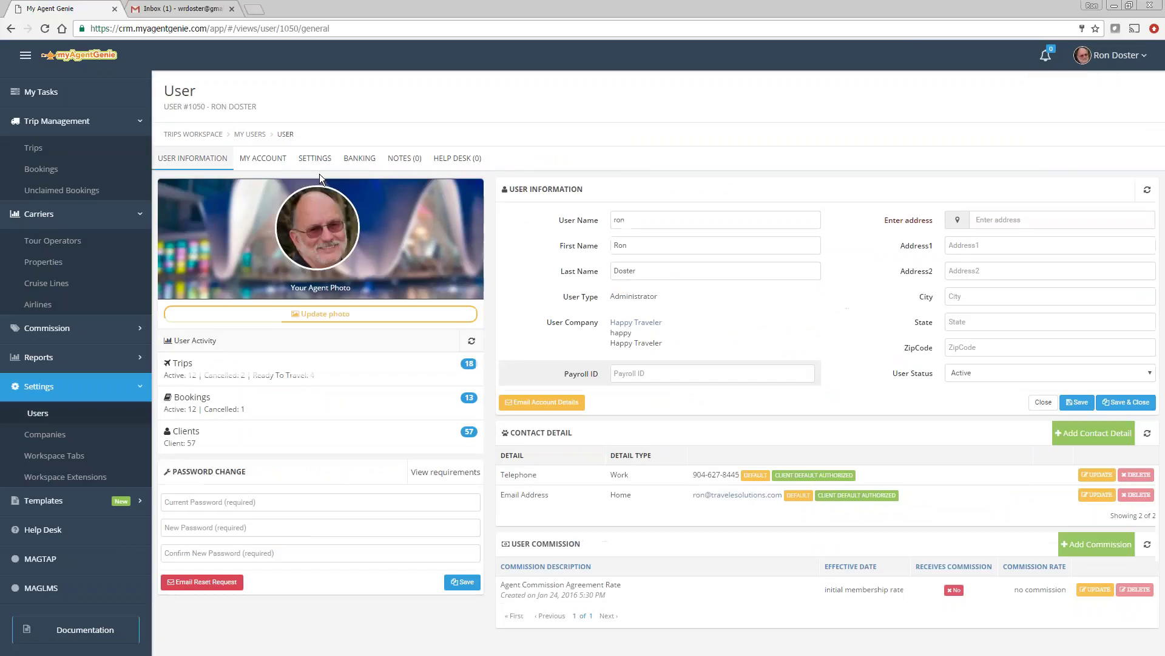
{"action": "left_click", "coordinate": [272, 164]}
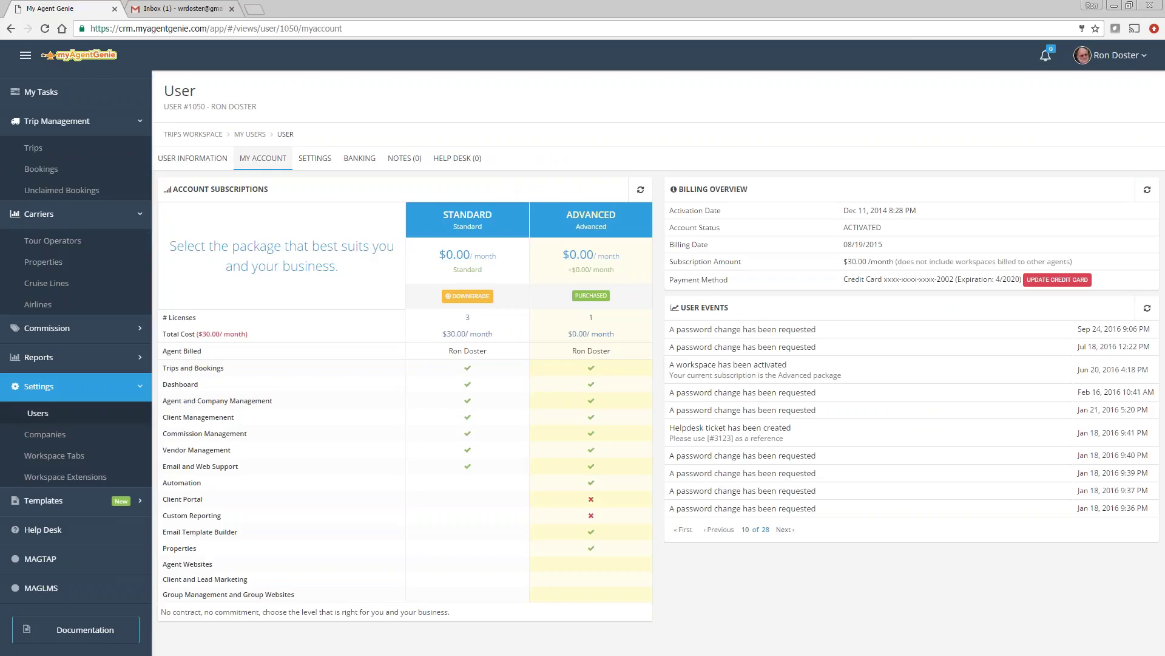
{"action": "left_click", "coordinate": [35, 148]}
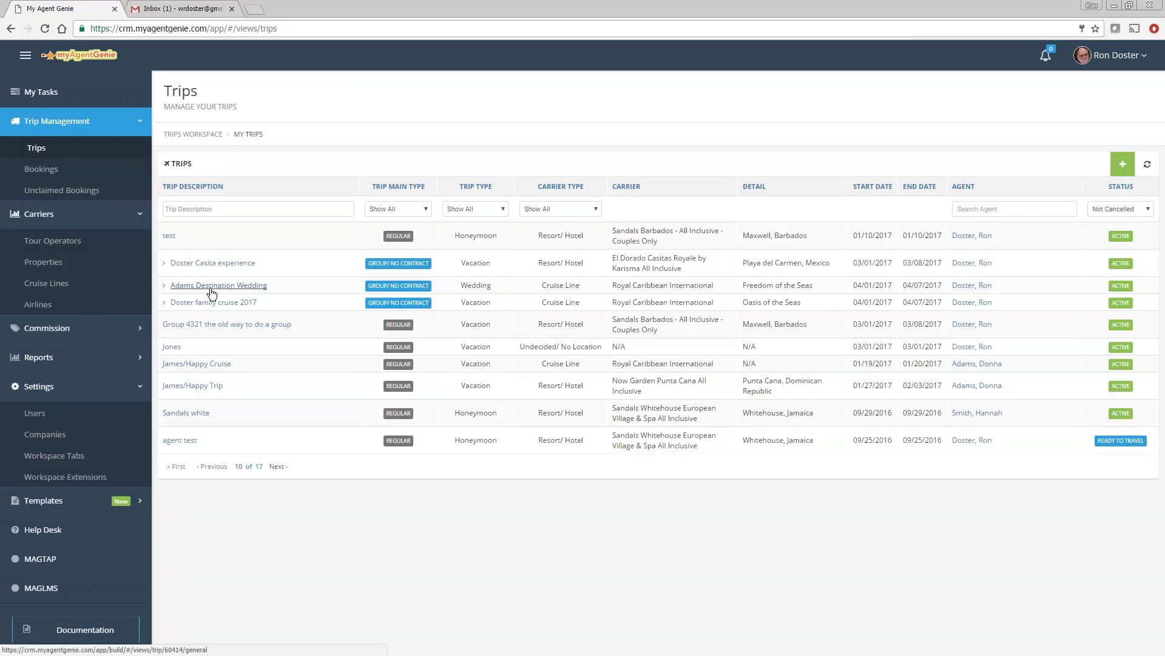
Step: On the 2017 family cruise trip, trim reservation #2's description to the traveler's surname and save
{"action": "left_click", "coordinate": [212, 302]}
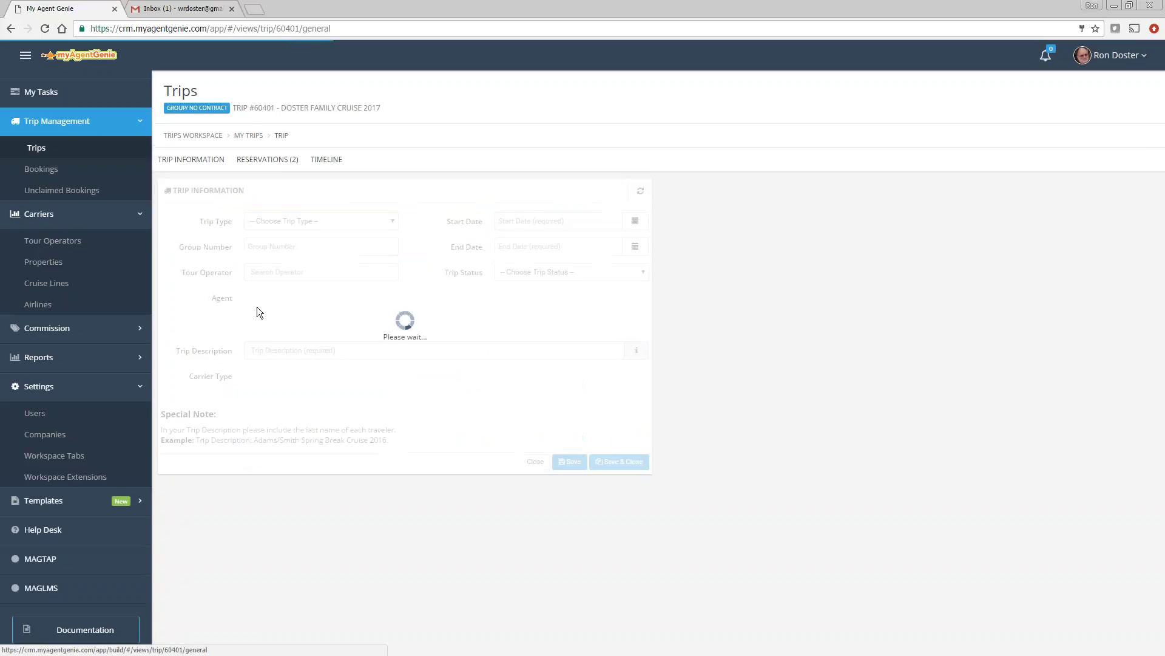
{"action": "left_click", "coordinate": [271, 163]}
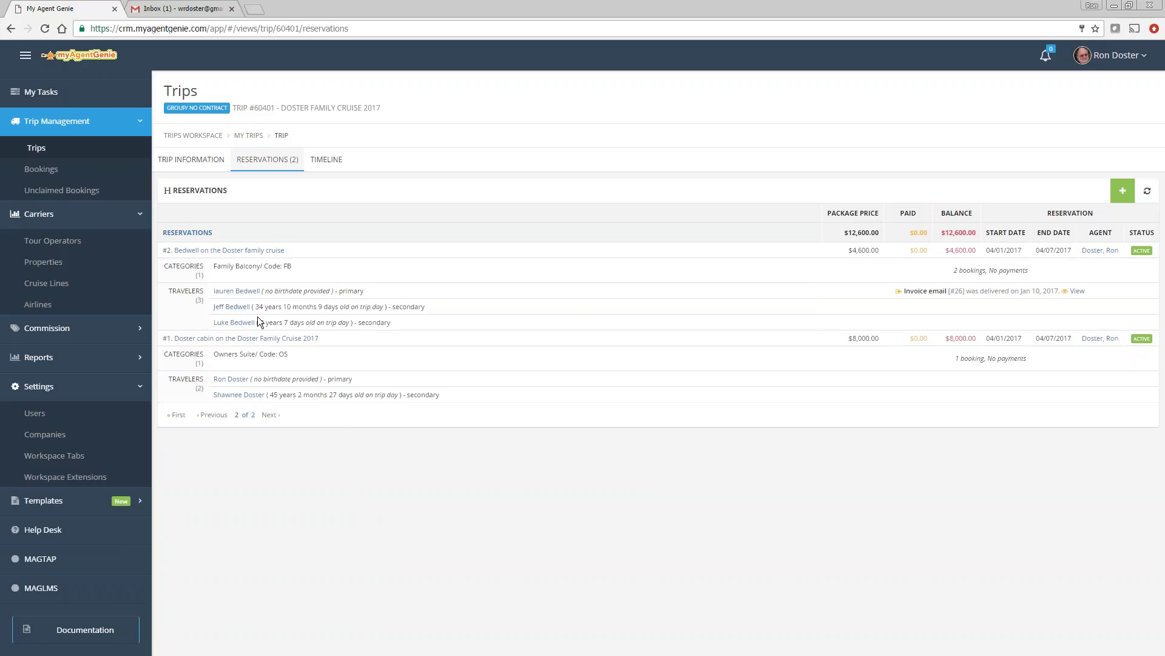
{"action": "left_click", "coordinate": [233, 251]}
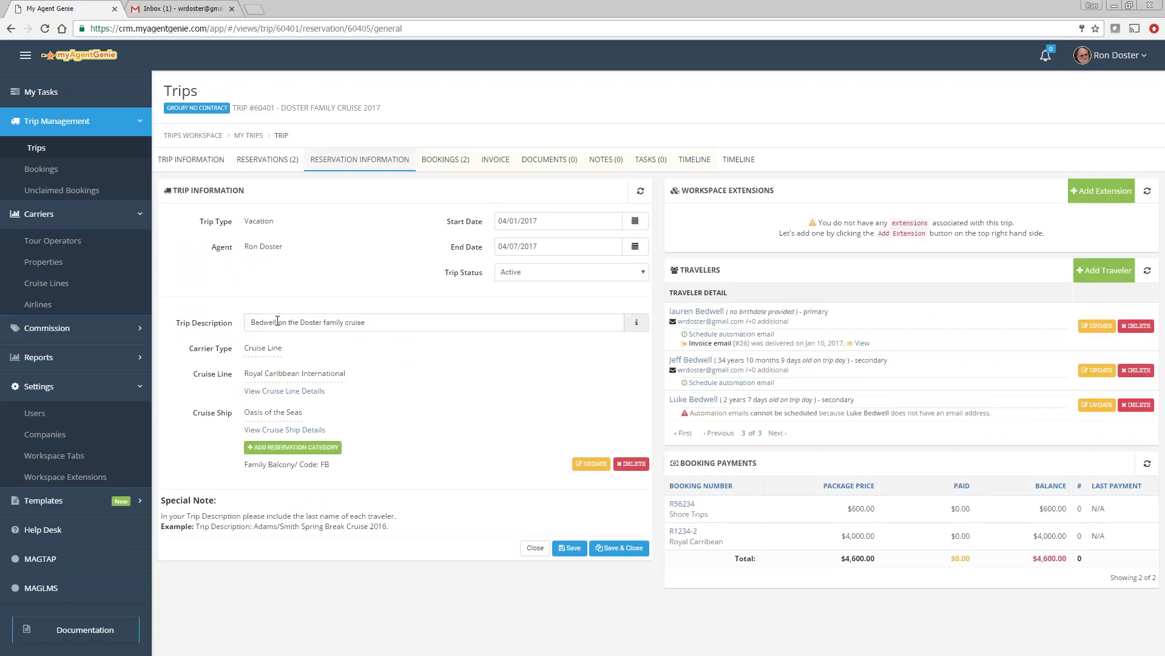
{"action": "left_click_drag", "start_coordinate": [277, 322], "coordinate": [365, 321]}
{"action": "key", "text": "BackSpace"}
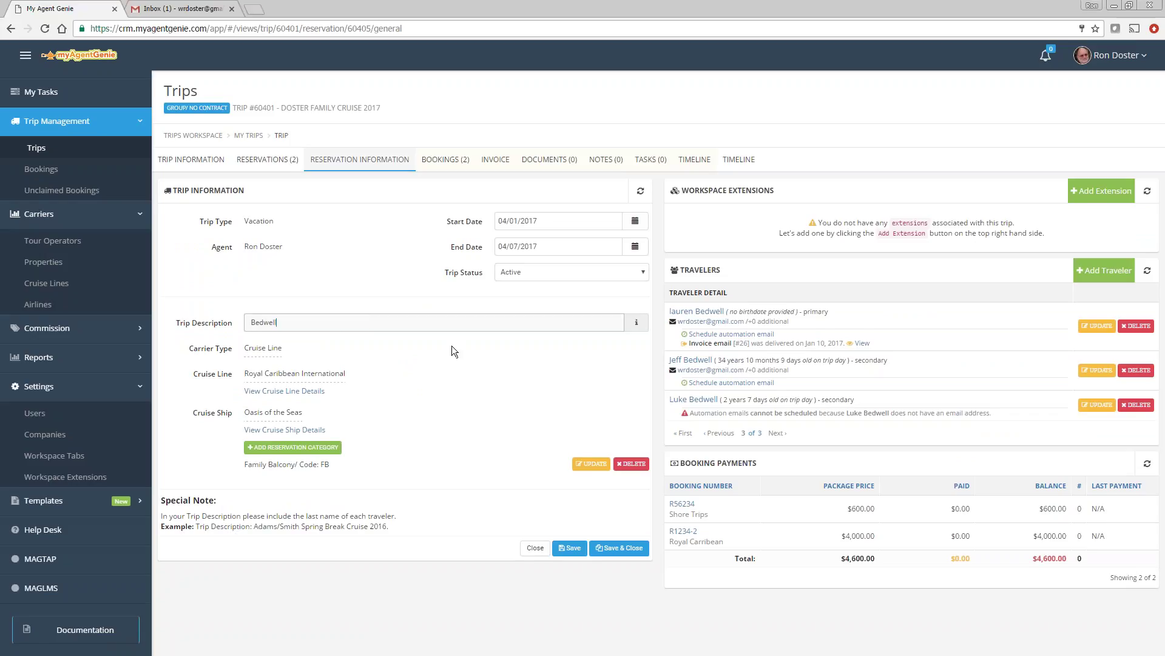
{"action": "left_click", "coordinate": [569, 548]}
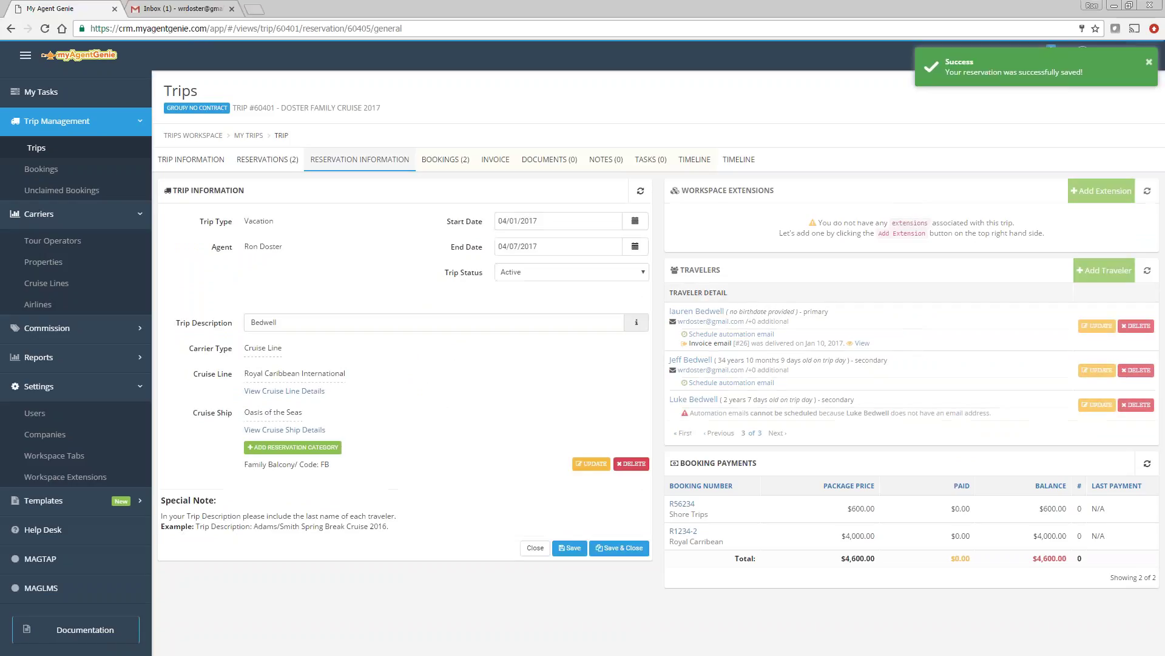
{"action": "left_click", "coordinate": [262, 161]}
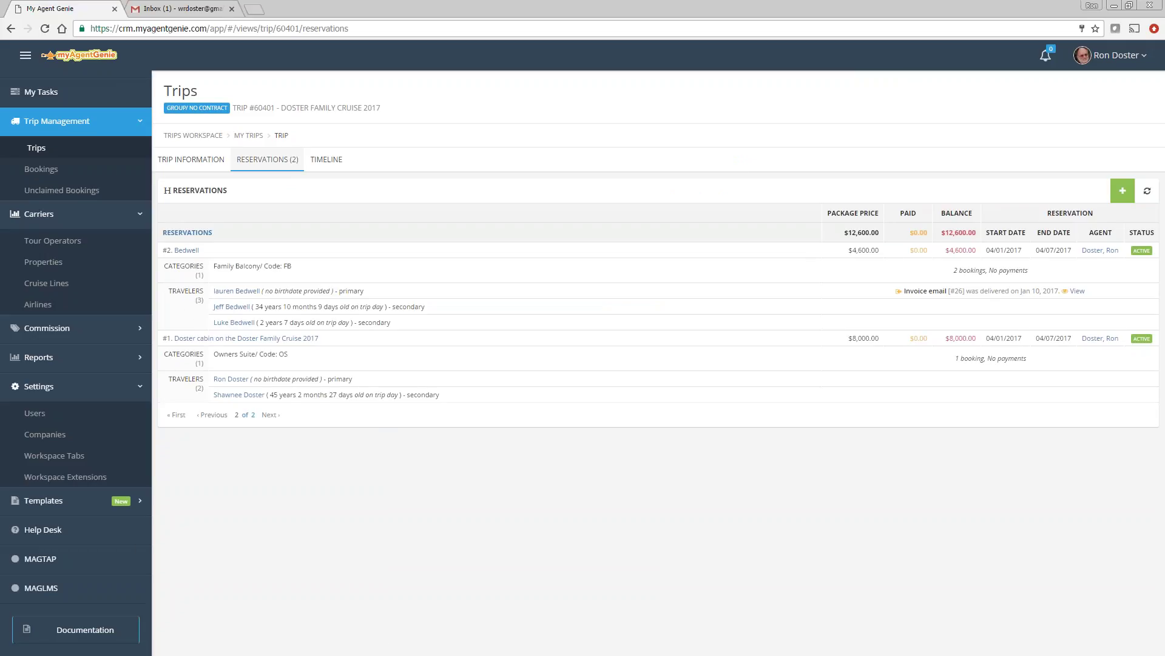
Step: Reopen the second reservation and view its primary traveler's trips
{"action": "left_click", "coordinate": [189, 252]}
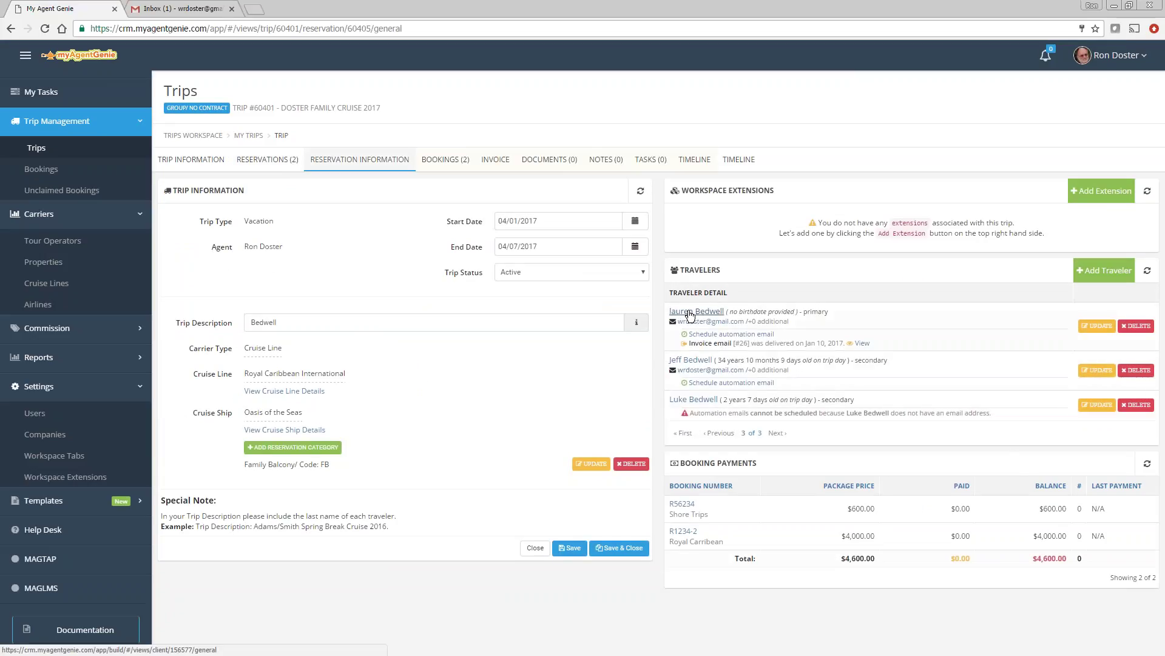
{"action": "left_click", "coordinate": [690, 313]}
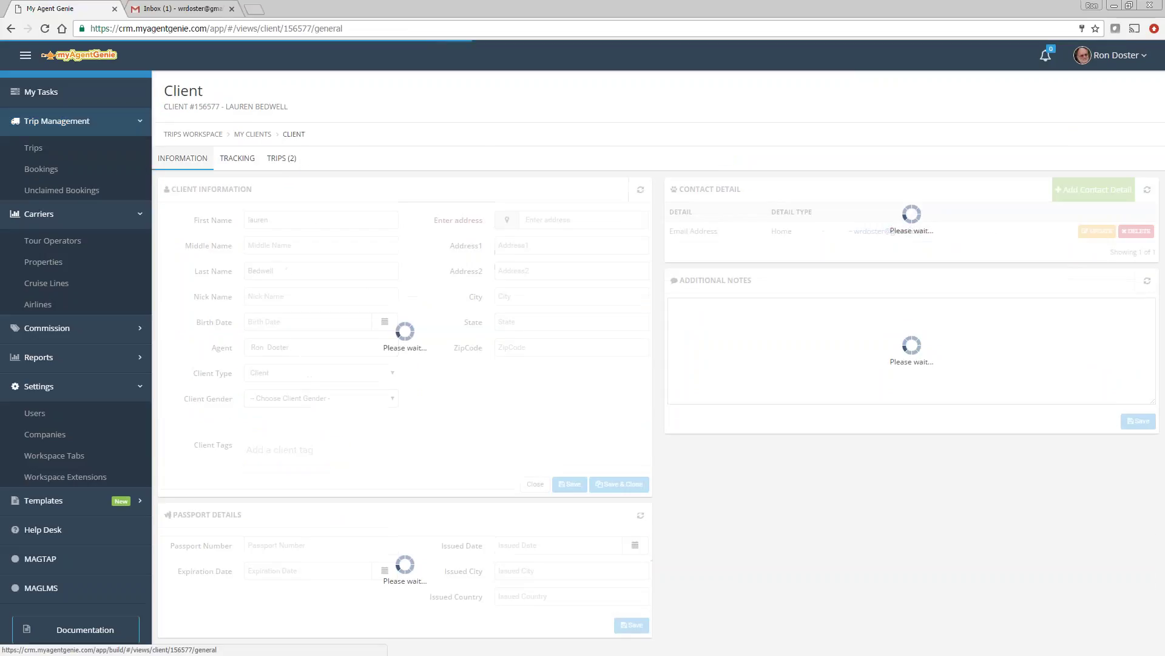
{"action": "left_click", "coordinate": [283, 161]}
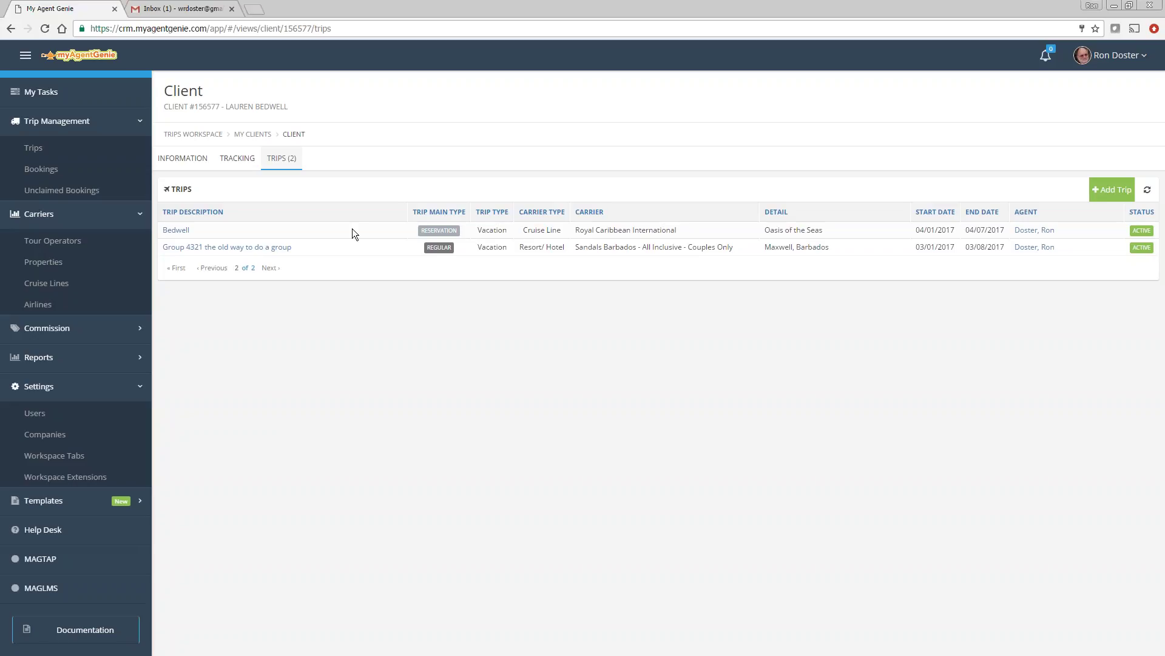
Step: Append 'on the Doster family cruise' to the reservation description, save, and open the traveler's record
{"action": "left_click", "coordinate": [177, 231]}
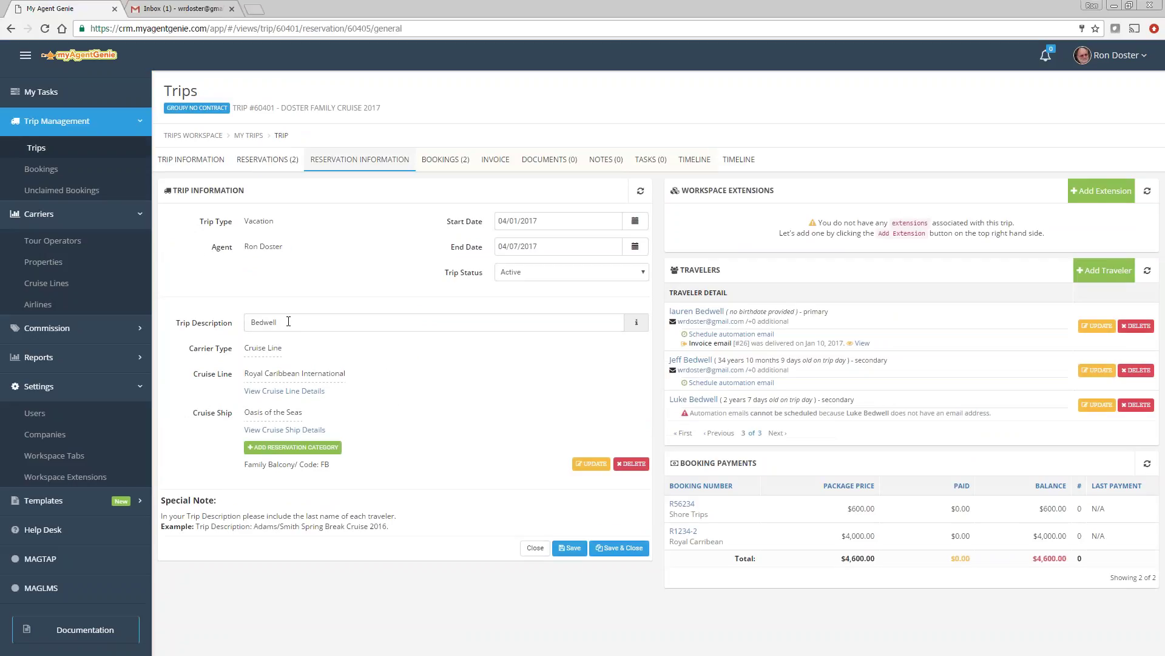
{"action": "type", "text": "on the Doster family cruise"}
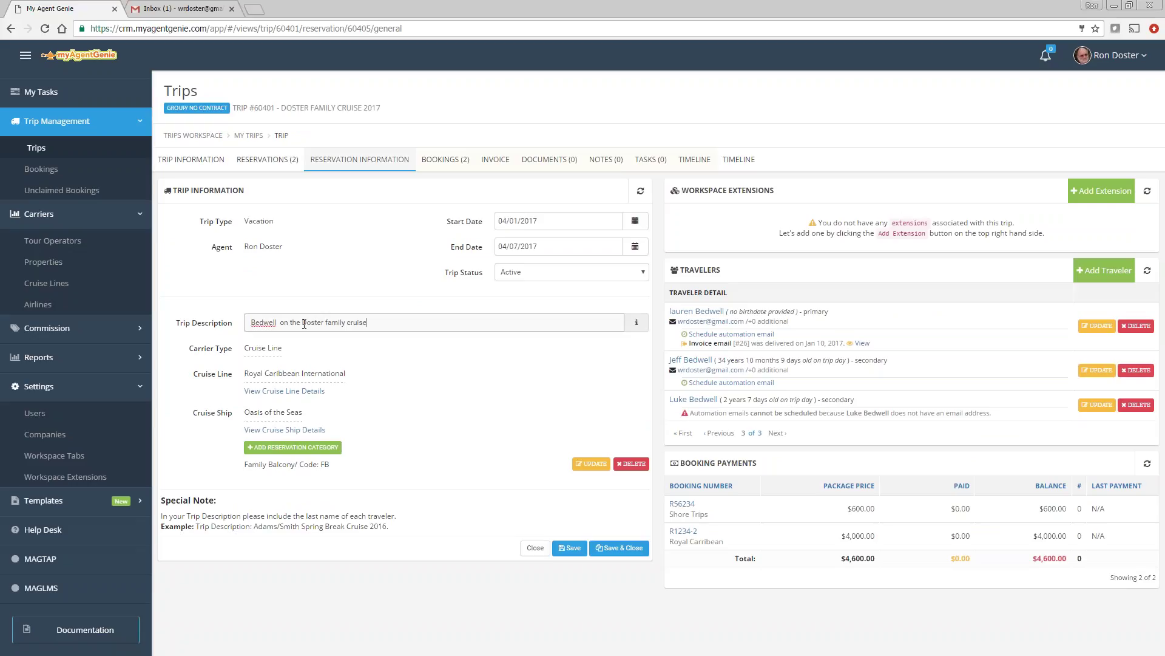
{"action": "left_click", "coordinate": [569, 548]}
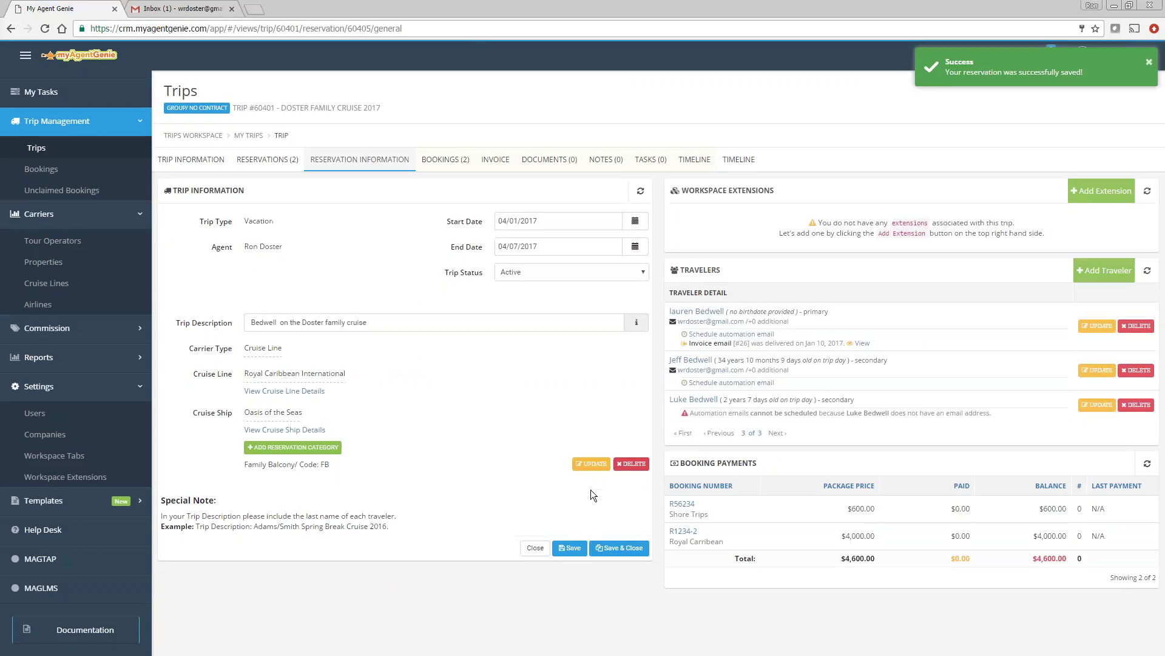
{"action": "left_click", "coordinate": [696, 311]}
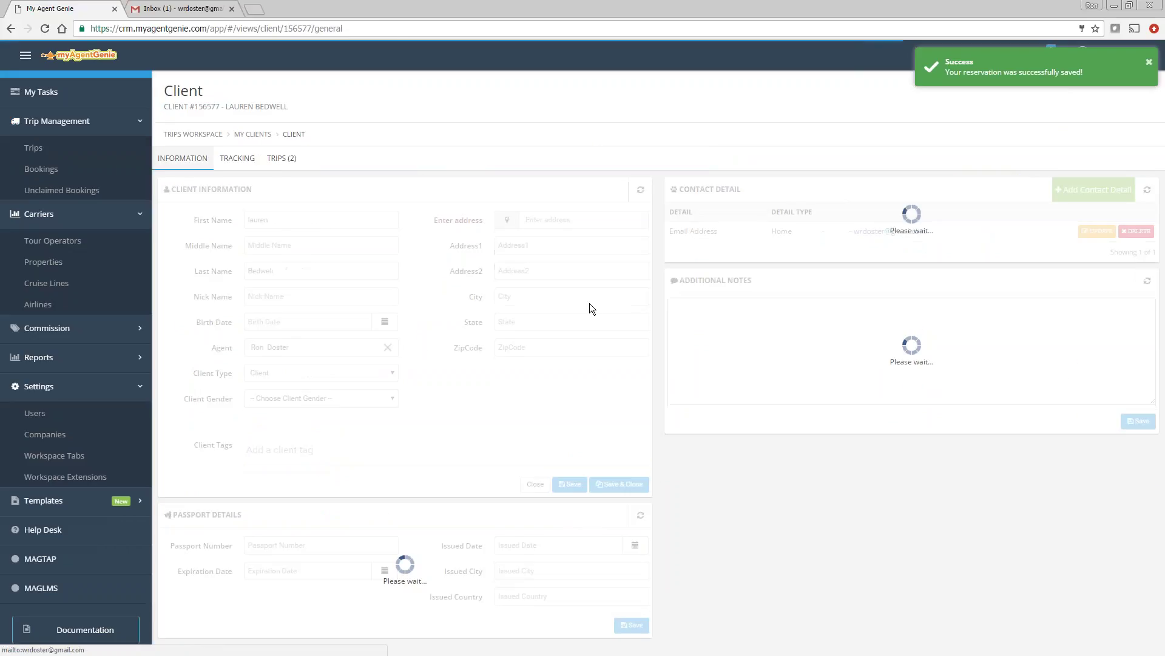
Step: Open the client's TRIPS (2) tab to see the cruise and Sandals Barbados trips
{"action": "left_click", "coordinate": [281, 159]}
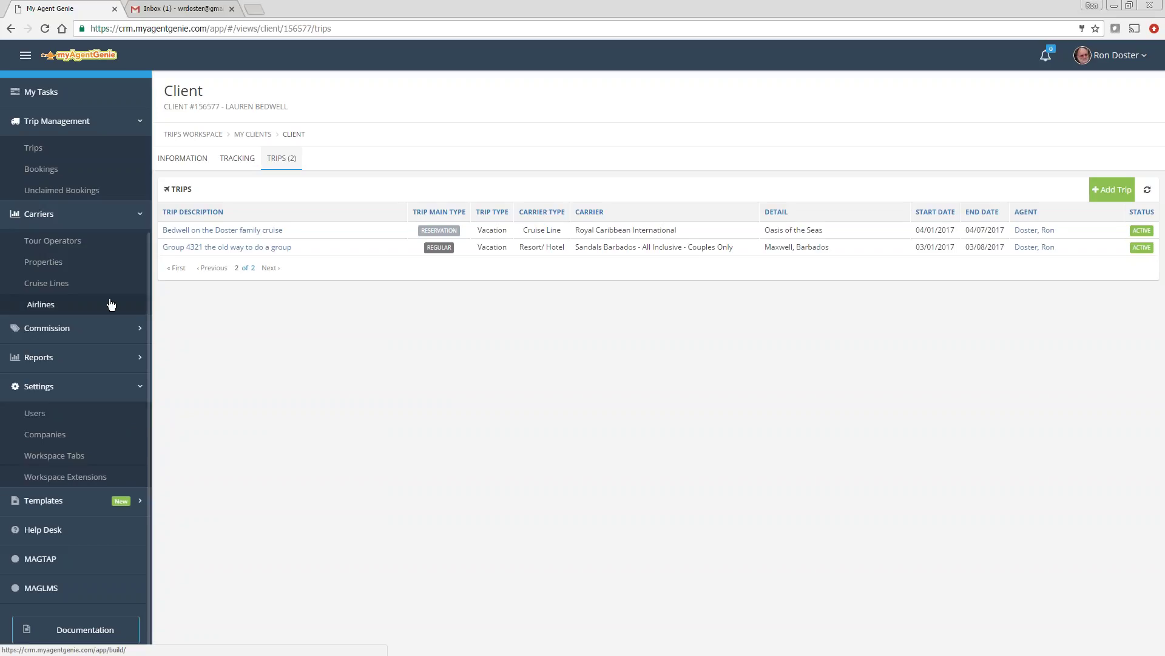
Step: Change the 'test' trip's status to Booked, save, and go back to Trips
{"action": "left_click", "coordinate": [34, 149]}
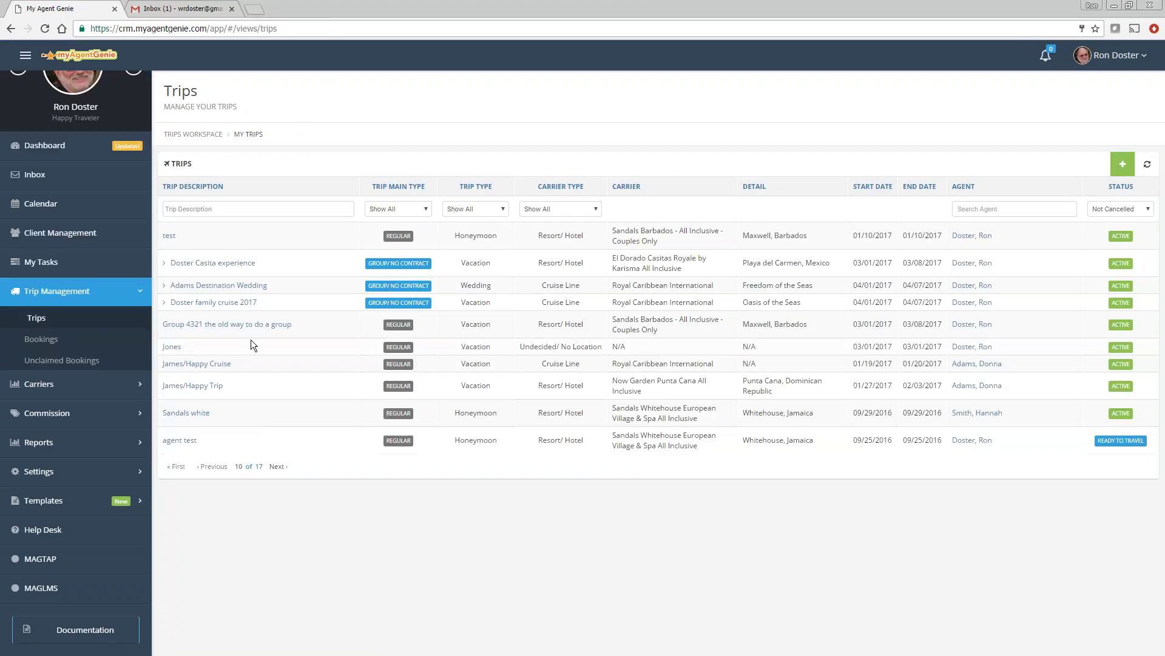
{"action": "left_click", "coordinate": [169, 237]}
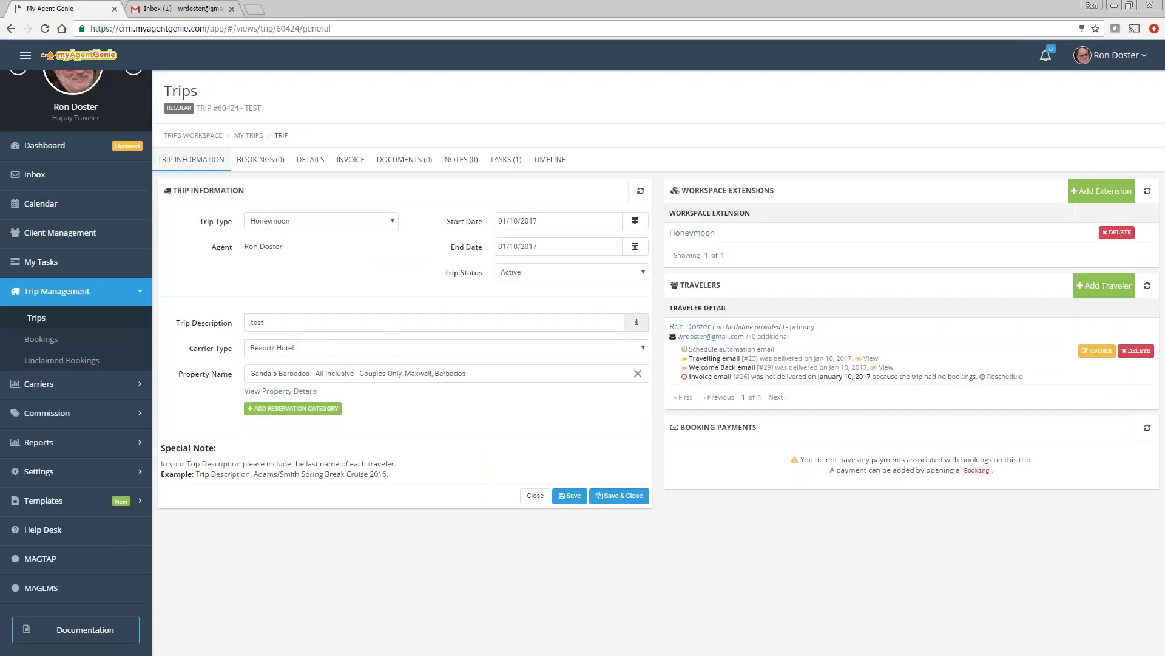
{"action": "left_click", "coordinate": [542, 279]}
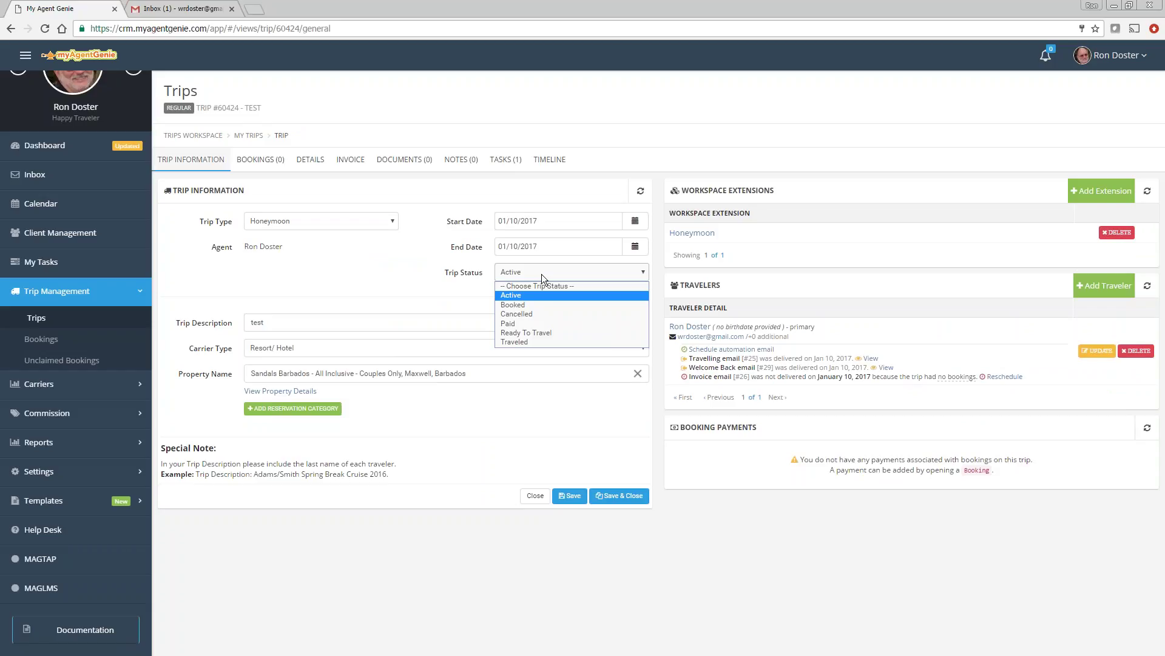
{"action": "left_click", "coordinate": [36, 317]}
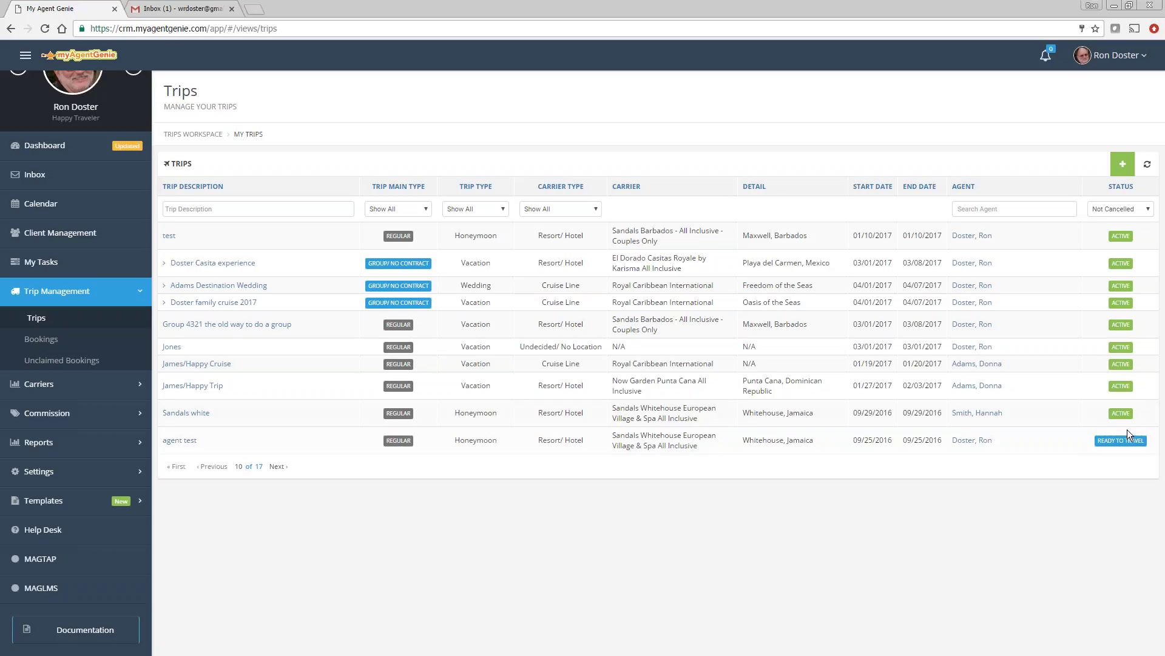
{"action": "left_click", "coordinate": [169, 236]}
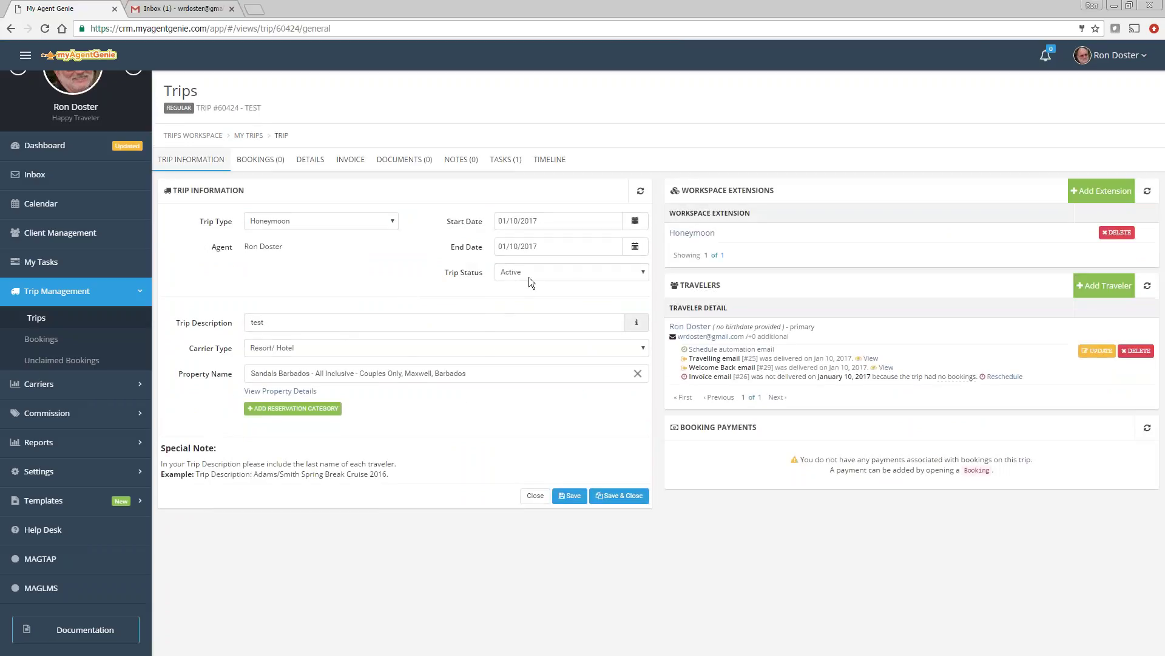
{"action": "left_click", "coordinate": [532, 276]}
{"action": "left_click", "coordinate": [524, 305]}
{"action": "left_click", "coordinate": [568, 495]}
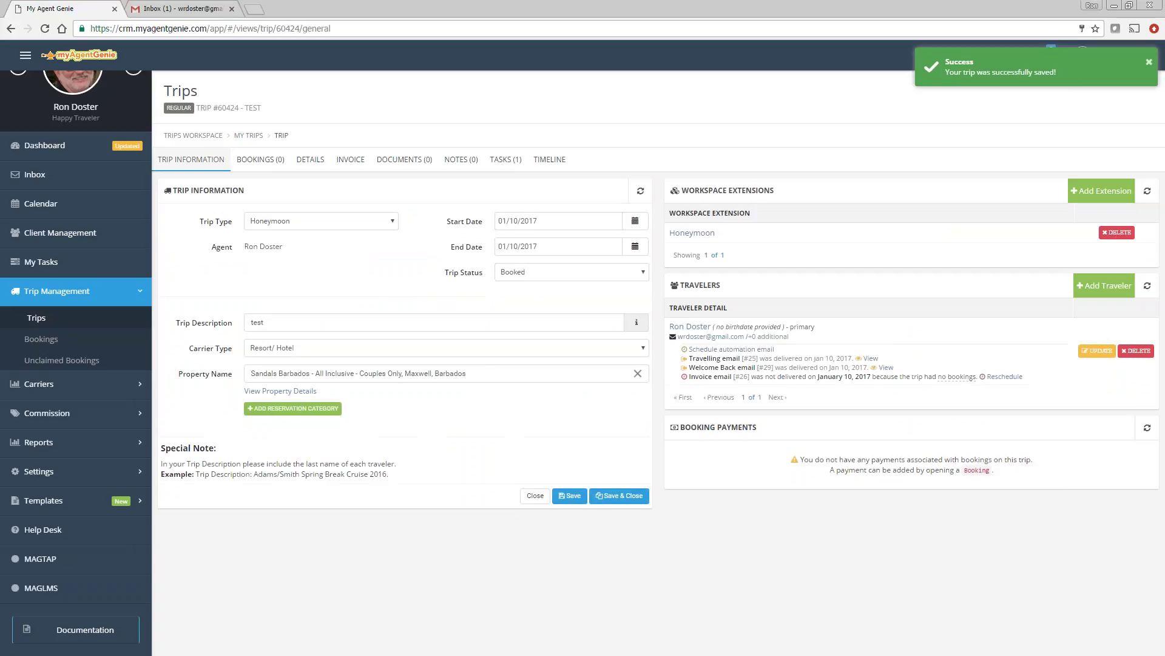
{"action": "left_click", "coordinate": [37, 321]}
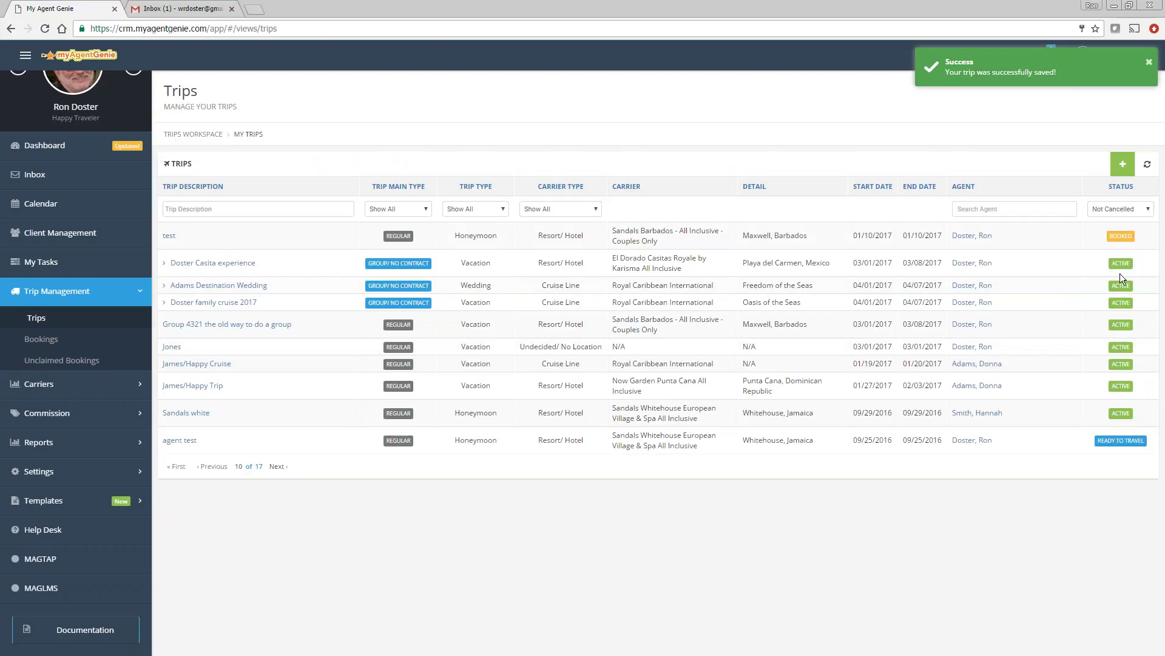
Step: Filter the Trips list to show Not Cancelled trips
{"action": "left_click", "coordinate": [1111, 213]}
{"action": "left_click", "coordinate": [1103, 239]}
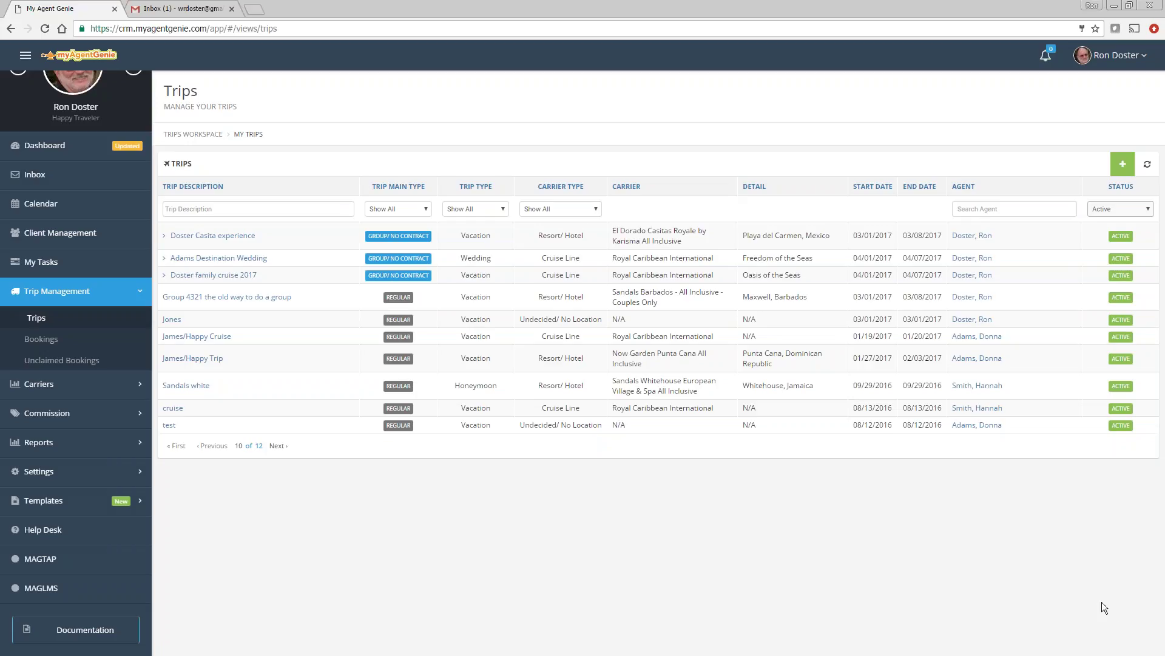
{"action": "left_click", "coordinate": [1120, 213]}
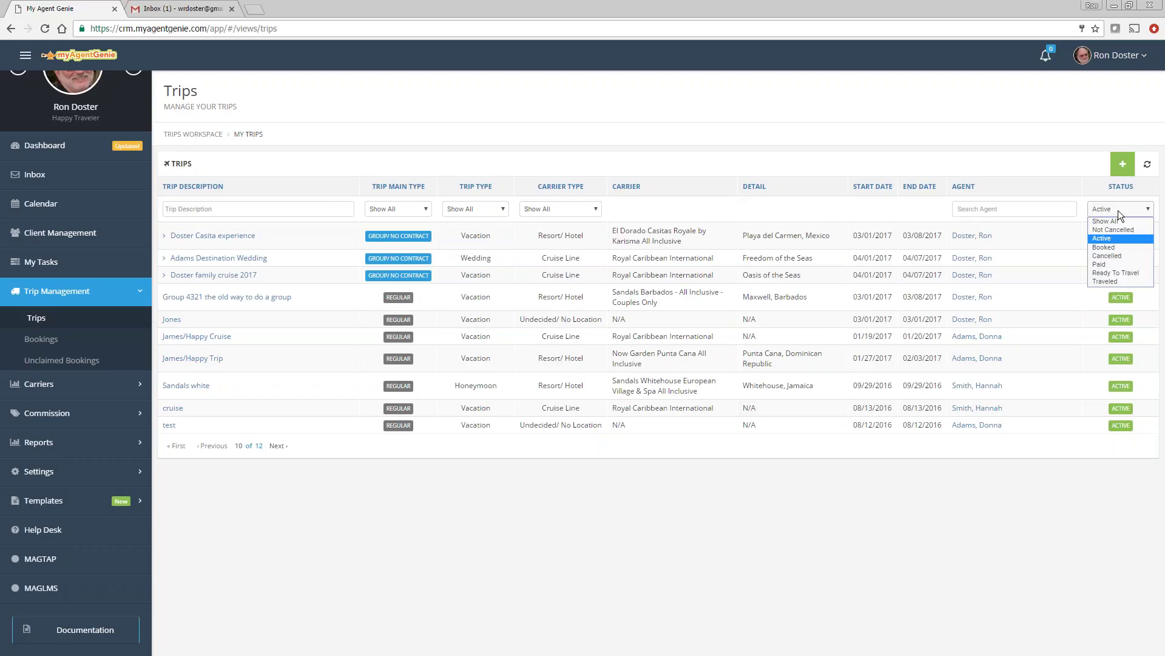
{"action": "left_click", "coordinate": [1116, 229]}
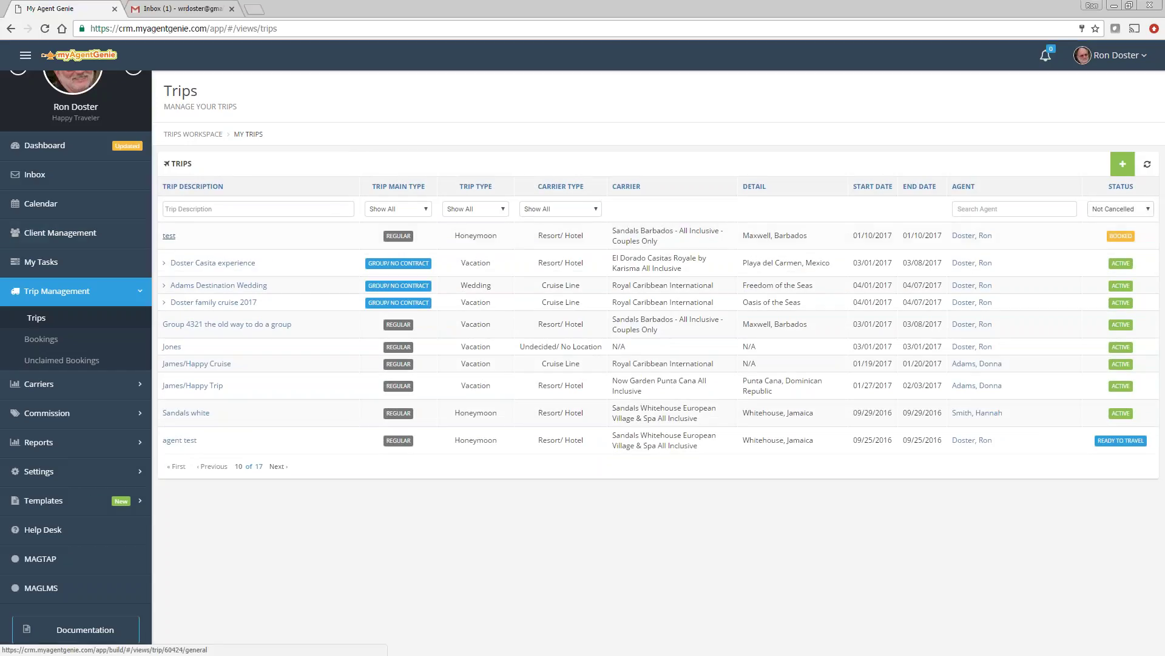
Step: Set the 'test' trip's status to Paid and save
{"action": "left_click", "coordinate": [168, 235]}
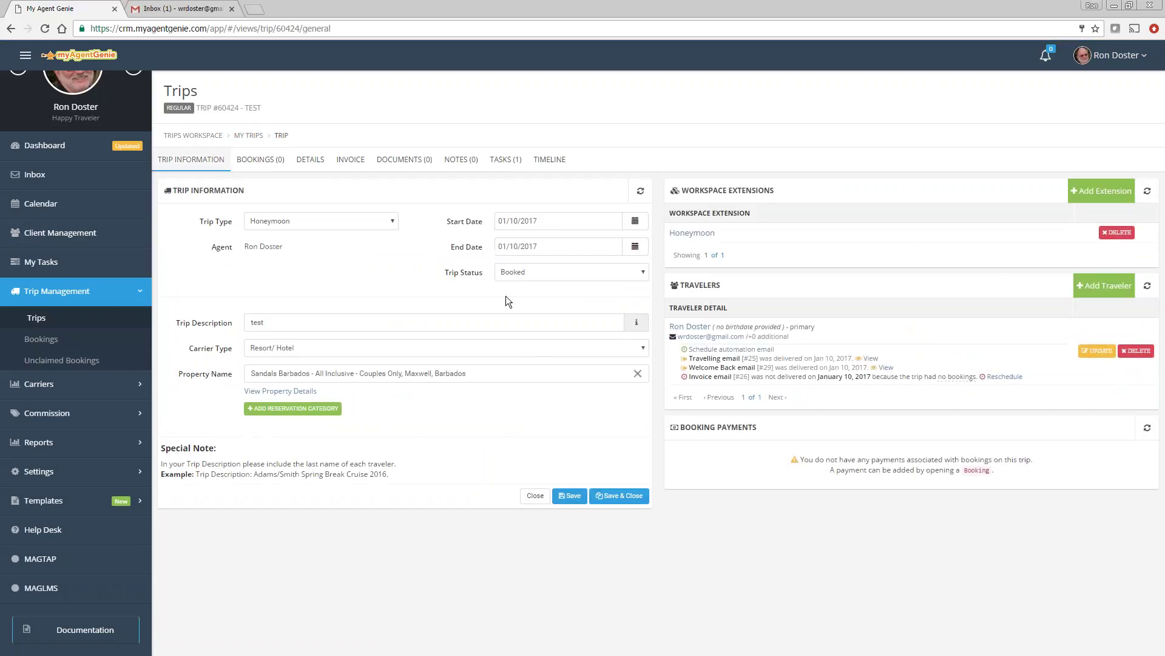
{"action": "left_click", "coordinate": [545, 273]}
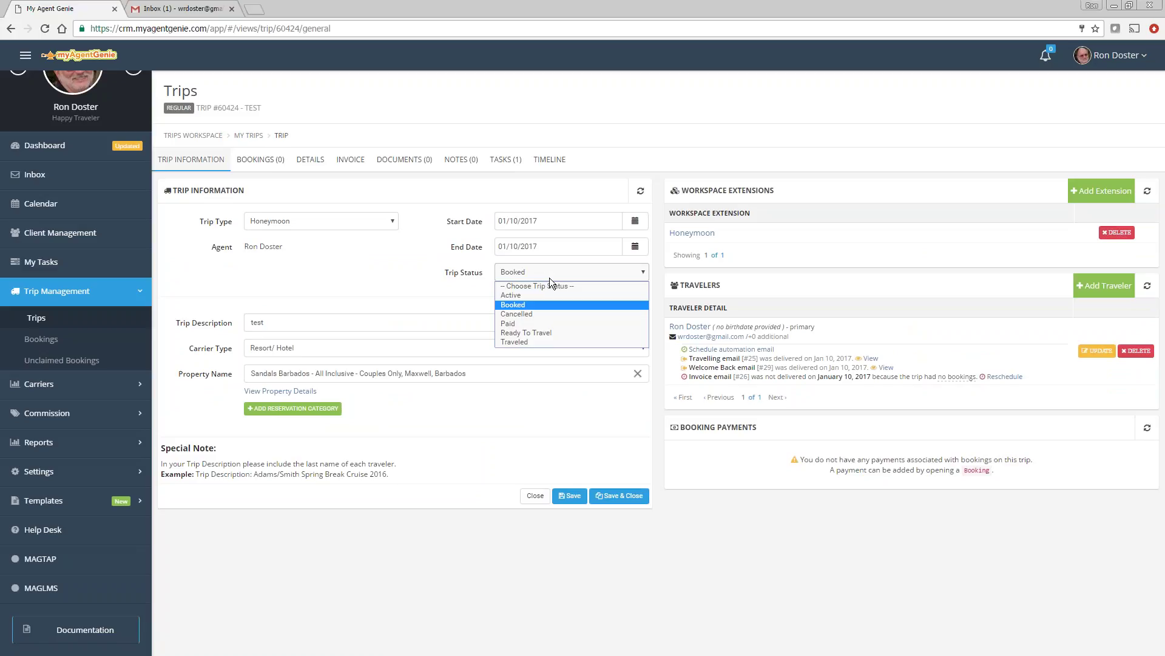
{"action": "left_click", "coordinate": [516, 323]}
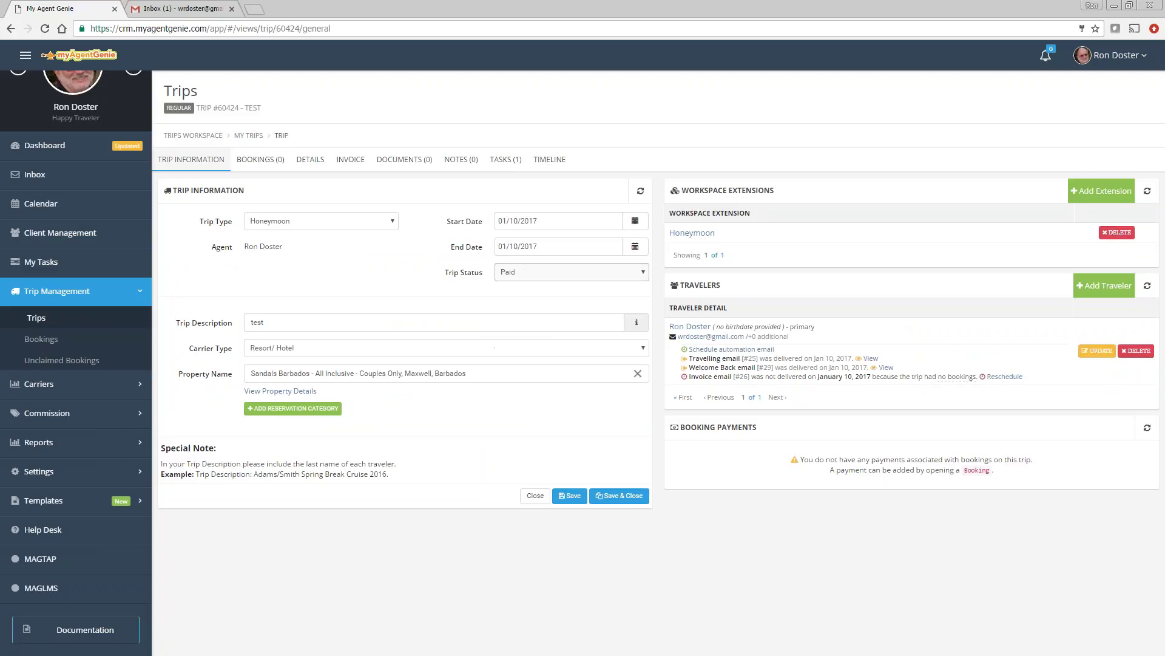
{"action": "left_click", "coordinate": [570, 497]}
Step: Advance the status to Ready To Travel, save, and return to the Trips list
{"action": "left_click", "coordinate": [515, 272]}
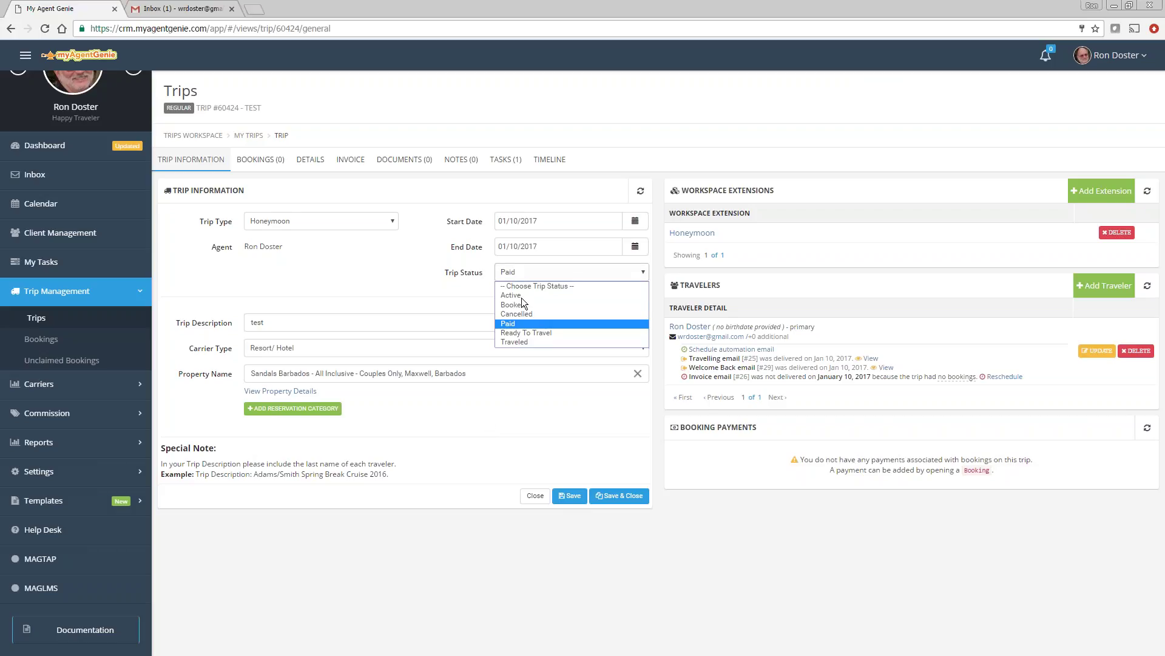
{"action": "left_click", "coordinate": [535, 333]}
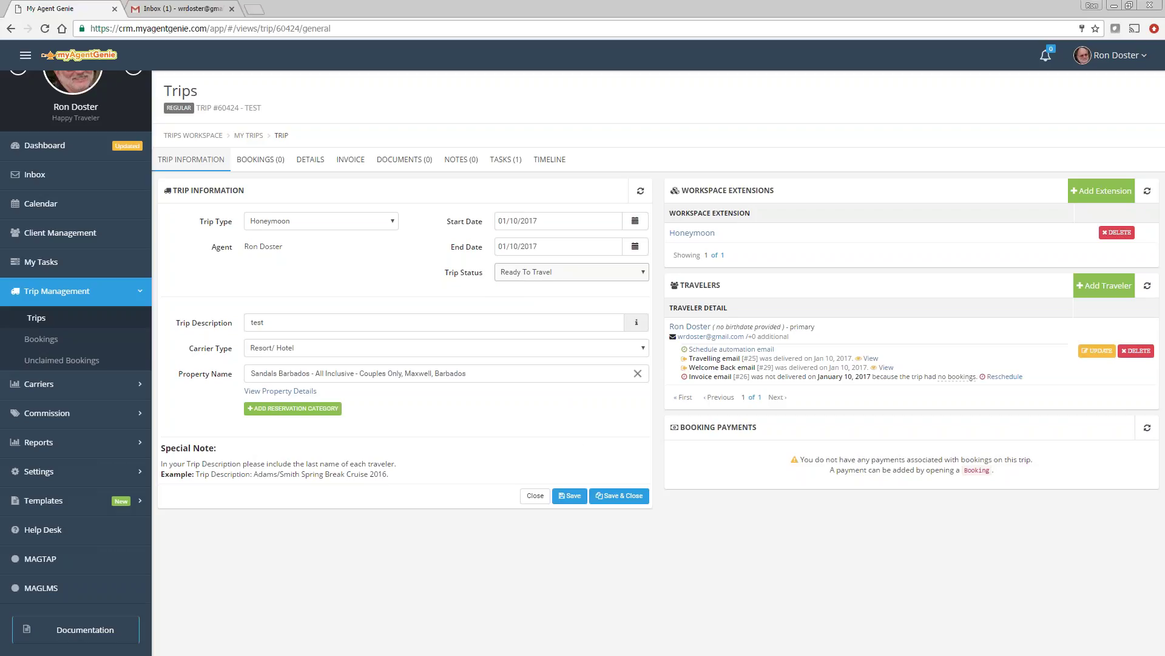
{"action": "left_click", "coordinate": [569, 496]}
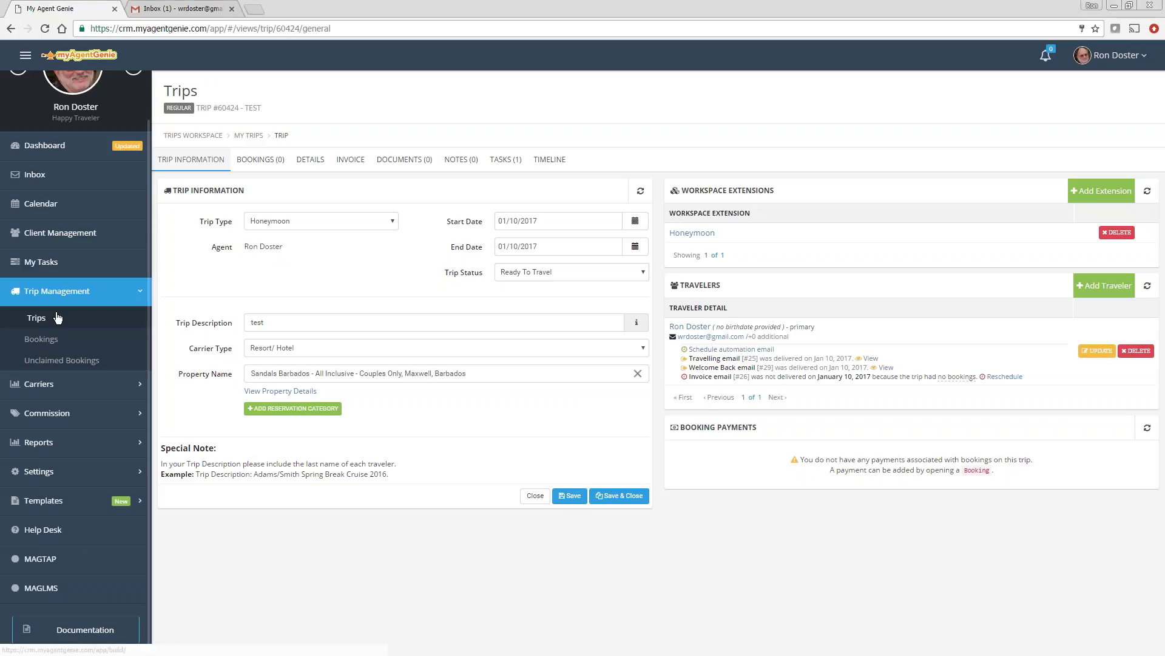
{"action": "left_click", "coordinate": [40, 318]}
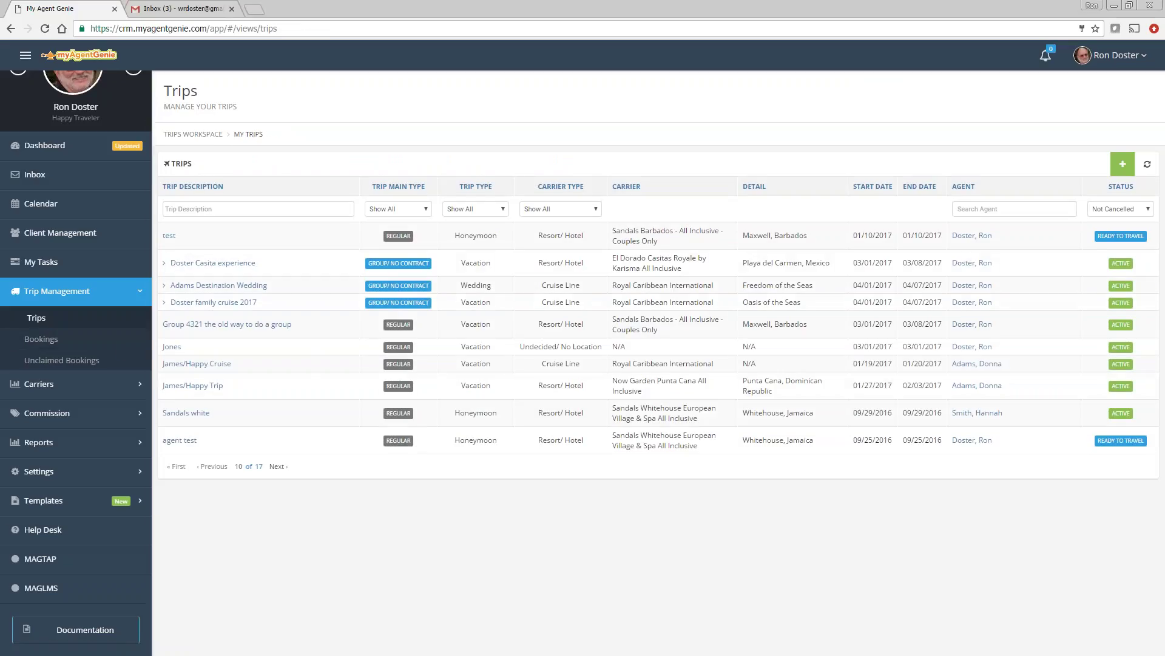
Step: Reset the 'test' trip's status to Active and save
{"action": "left_click", "coordinate": [170, 237]}
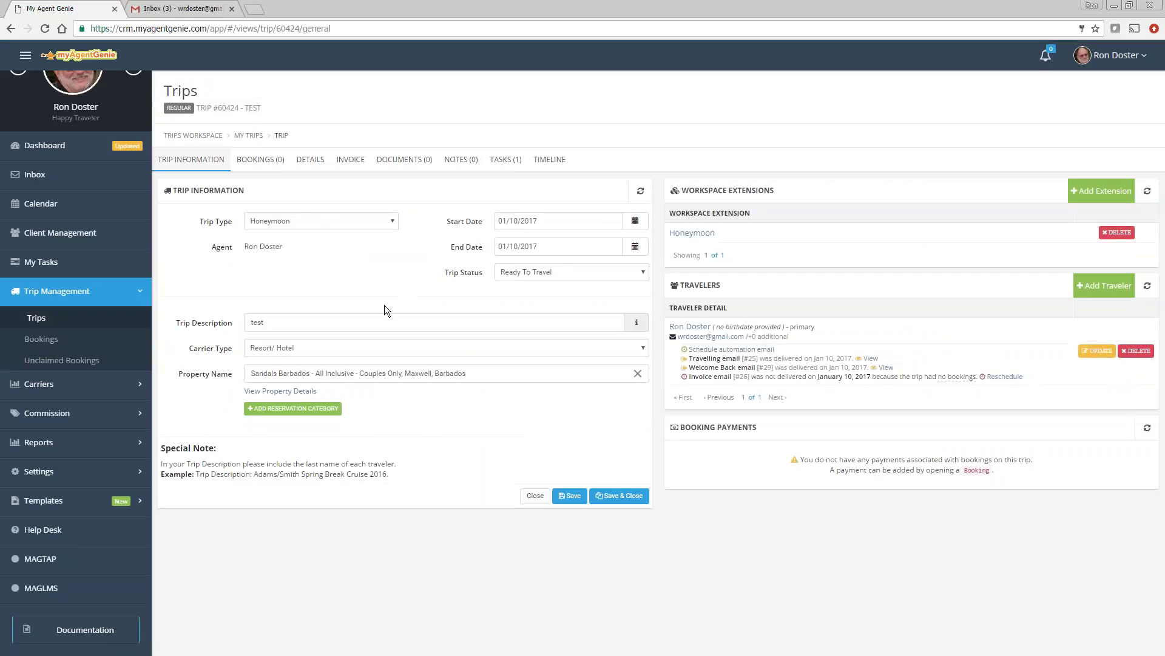
{"action": "left_click", "coordinate": [513, 273]}
{"action": "left_click", "coordinate": [519, 296]}
{"action": "left_click", "coordinate": [570, 496]}
Step: Change the status to Cancelled, save, and return to the Trips list
{"action": "left_click", "coordinate": [526, 270]}
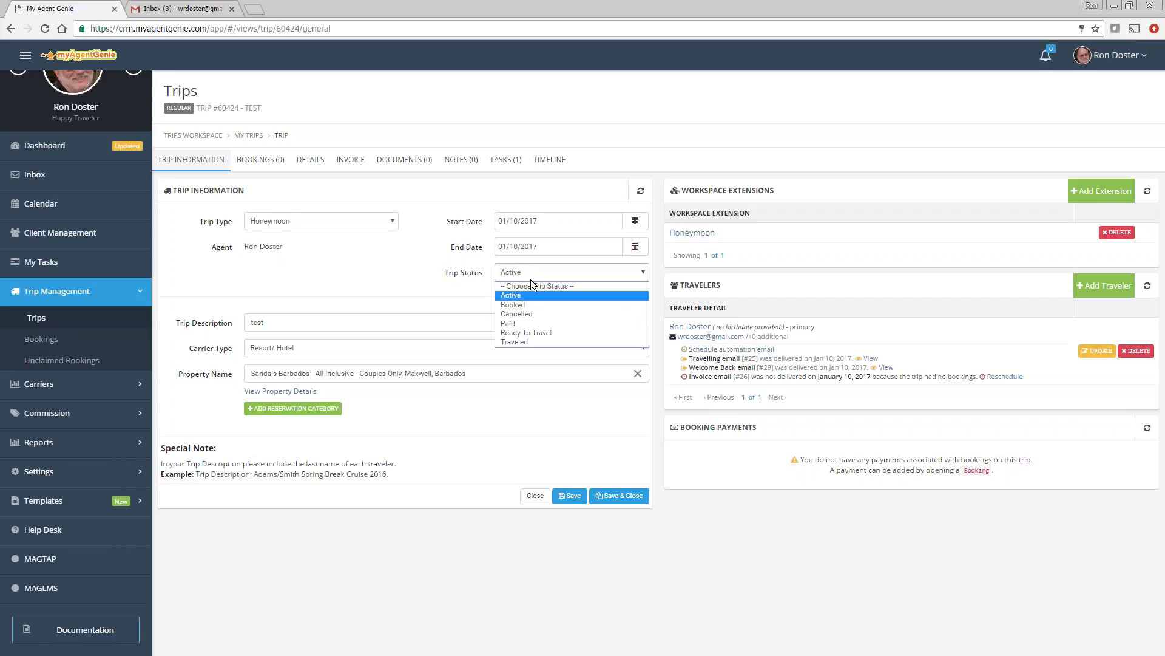
{"action": "left_click", "coordinate": [526, 314]}
{"action": "left_click", "coordinate": [570, 495]}
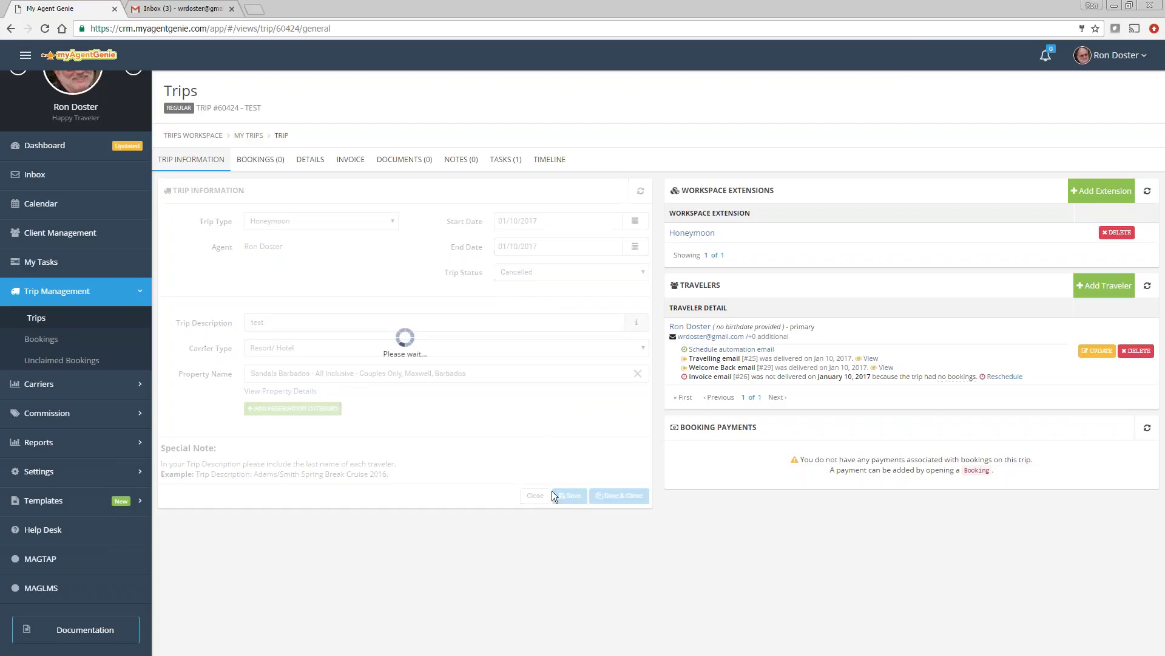
{"action": "left_click", "coordinate": [37, 318]}
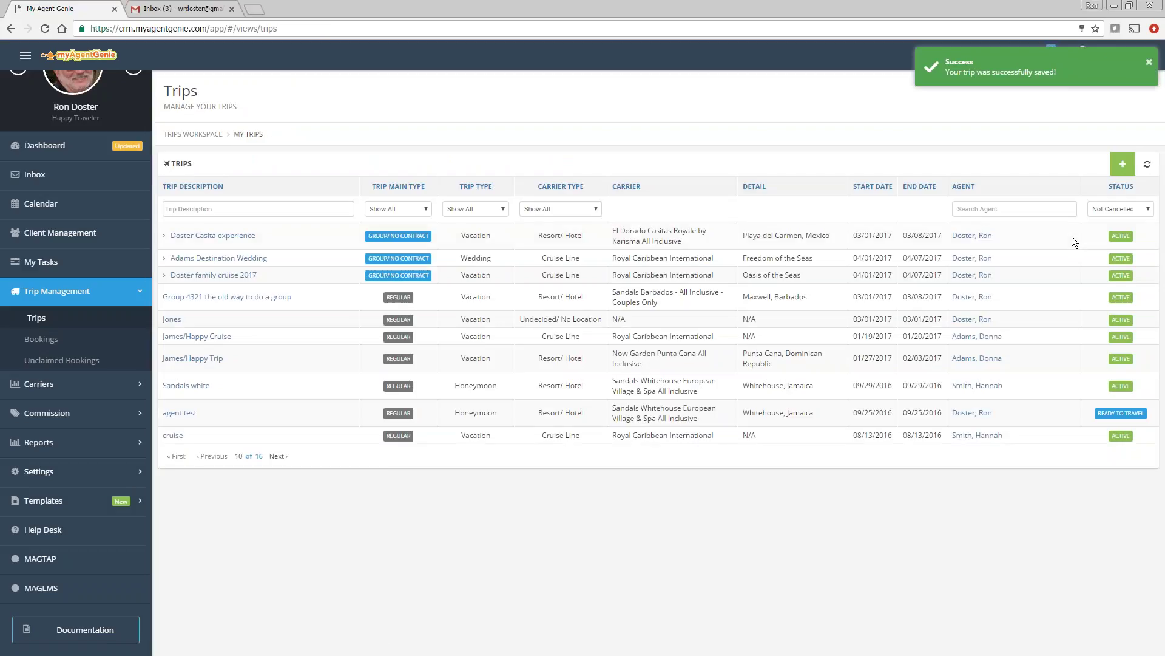
Step: Filter trips to Cancelled, open 'test', and open its traveler's client record
{"action": "left_click", "coordinate": [1100, 208]}
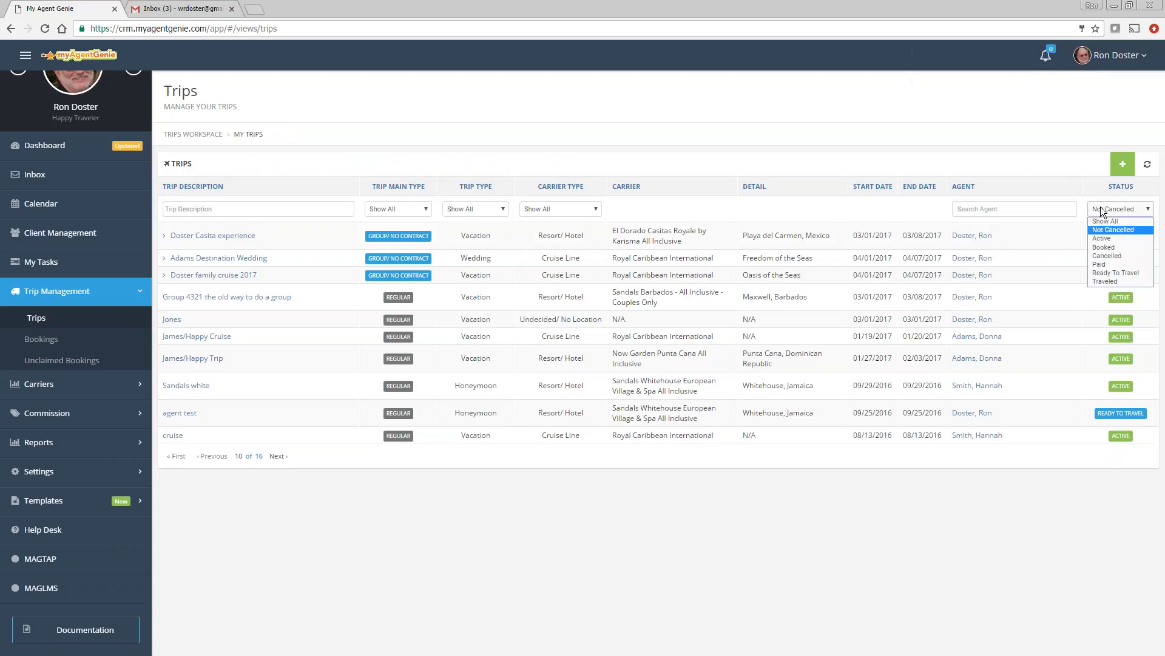
{"action": "left_click", "coordinate": [1117, 258]}
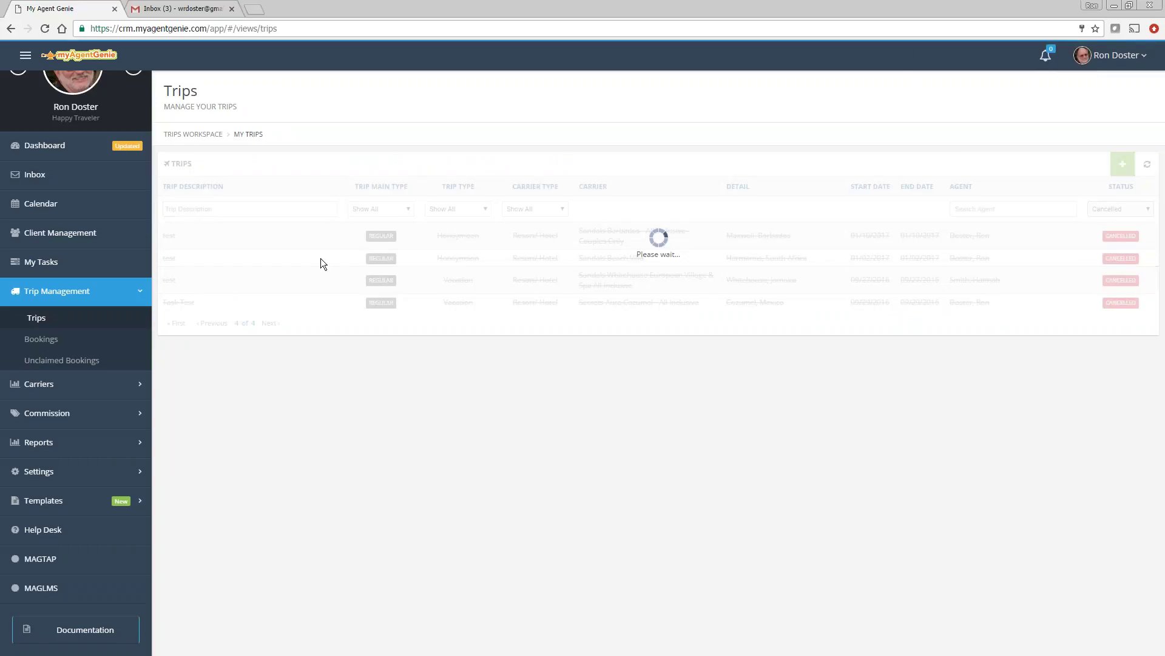
{"action": "left_click", "coordinate": [174, 237]}
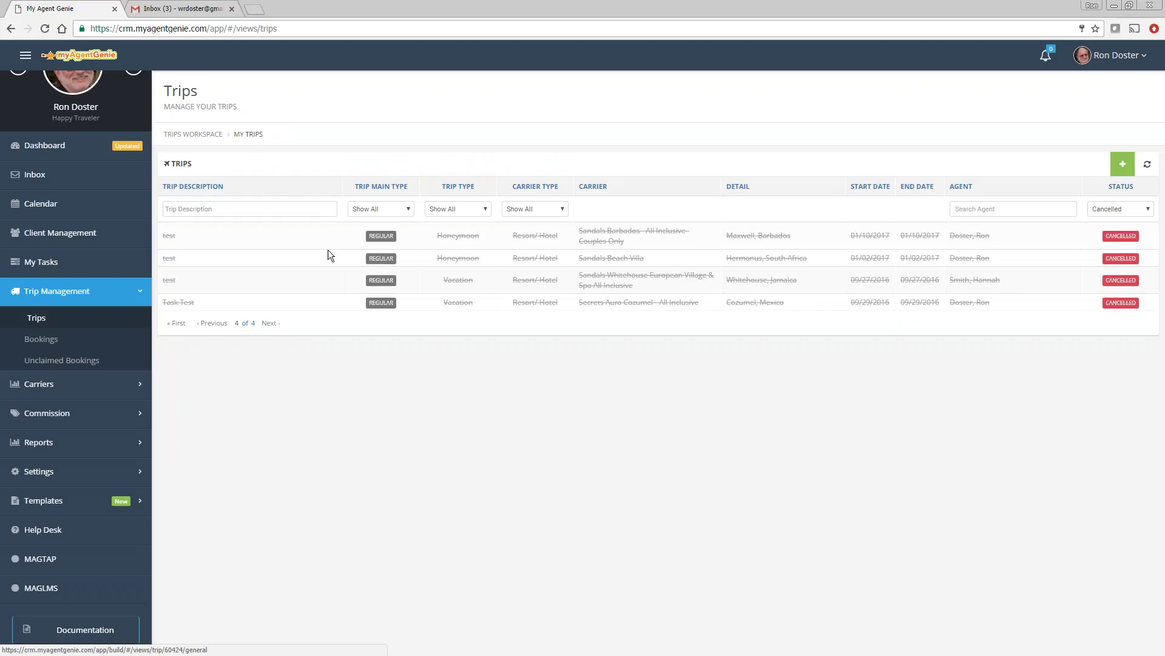
{"action": "left_click", "coordinate": [690, 328]}
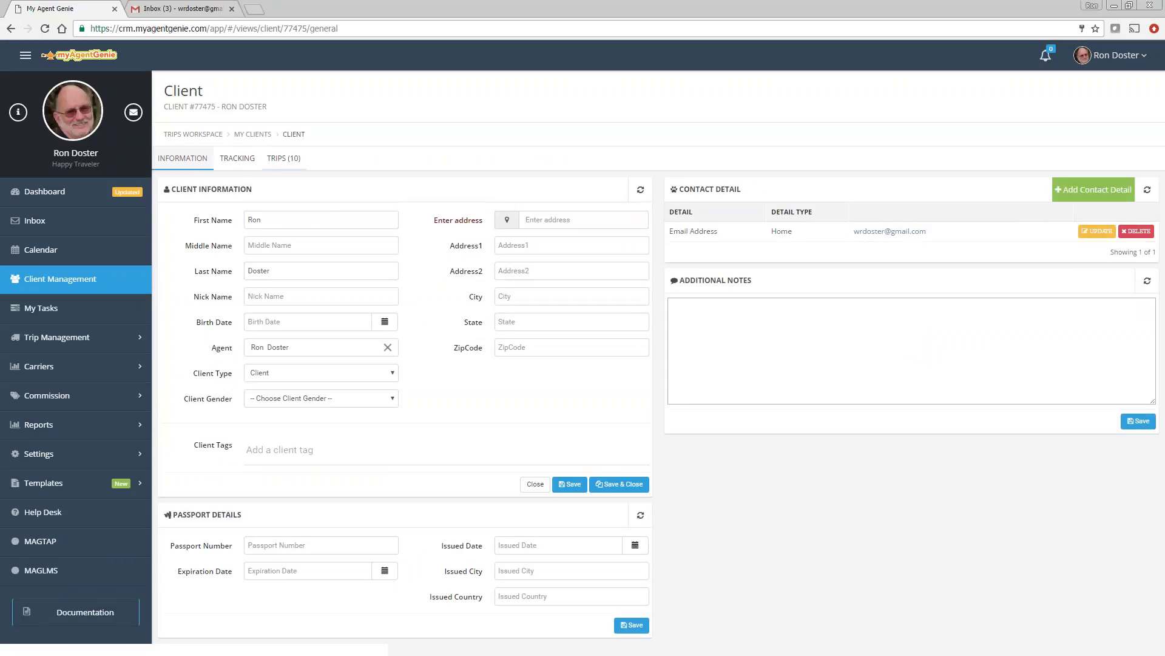
Step: Confirm the client's 'test' Honeymoon trip shows Cancelled status, then return to the Trips list
{"action": "left_click", "coordinate": [282, 159]}
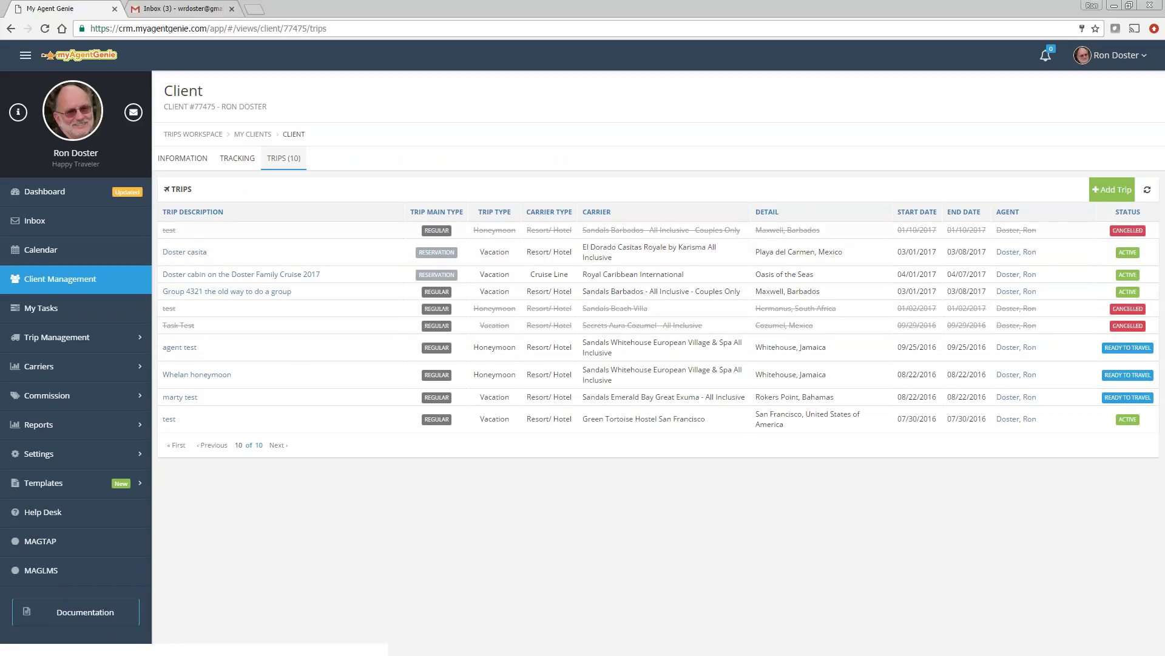
{"action": "left_click", "coordinate": [167, 230]}
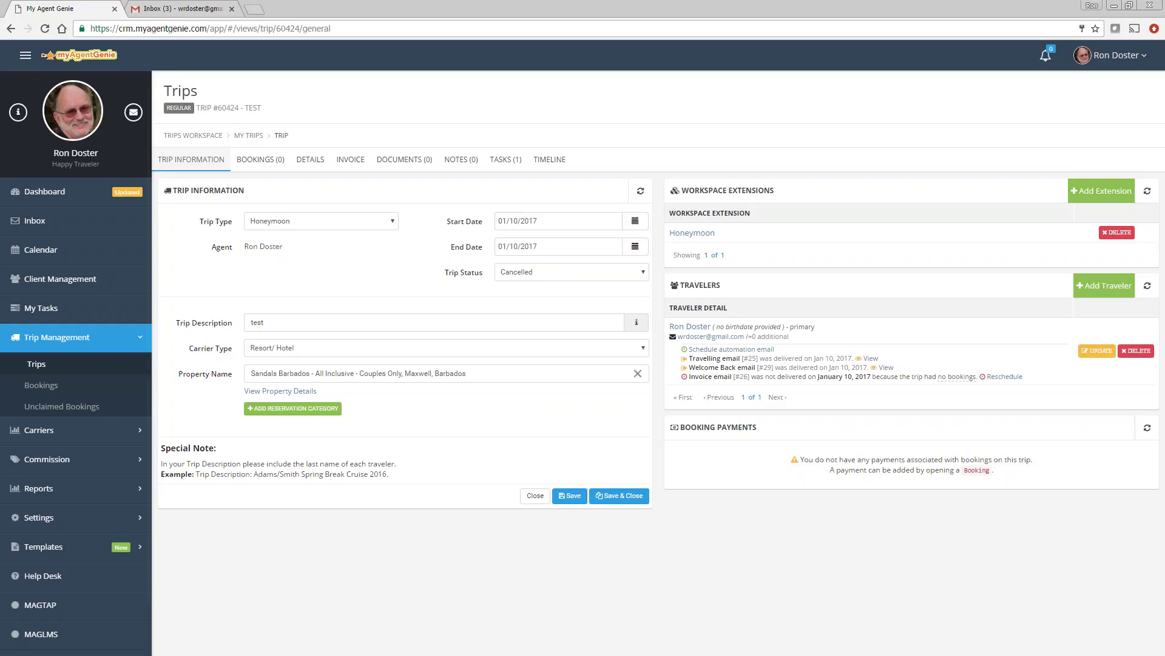
{"action": "left_click", "coordinate": [45, 365]}
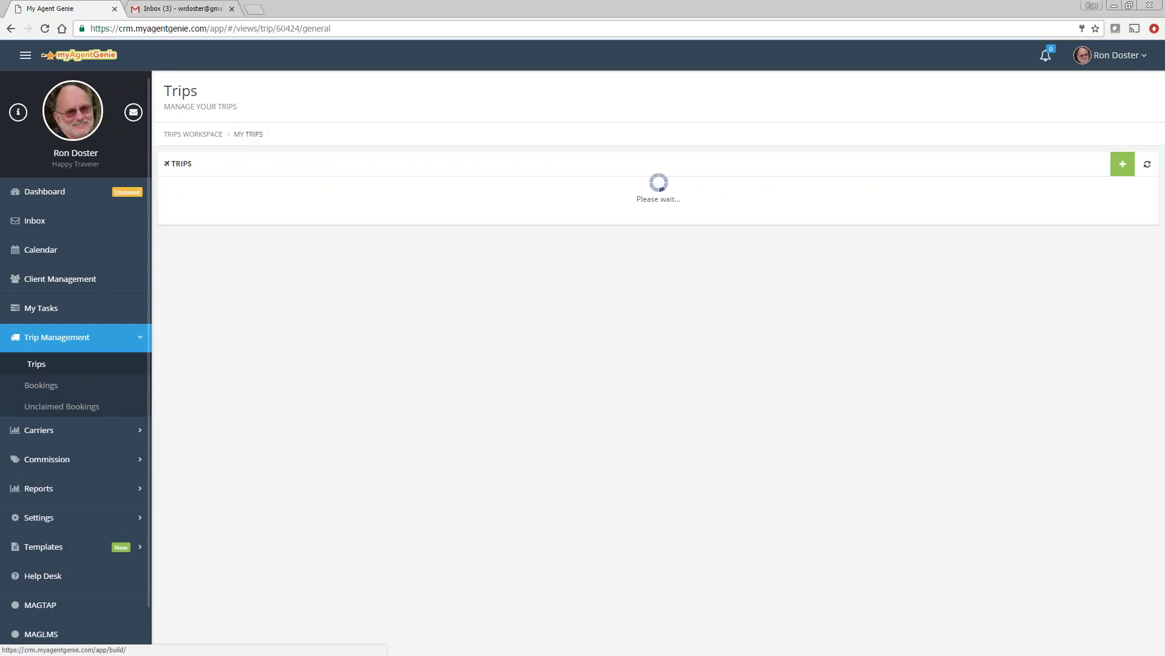
Step: Show the $8,000 Royal Caribbean invoice for the Doster cabin reservation on Doster family cruise 2017
{"action": "left_click", "coordinate": [223, 285]}
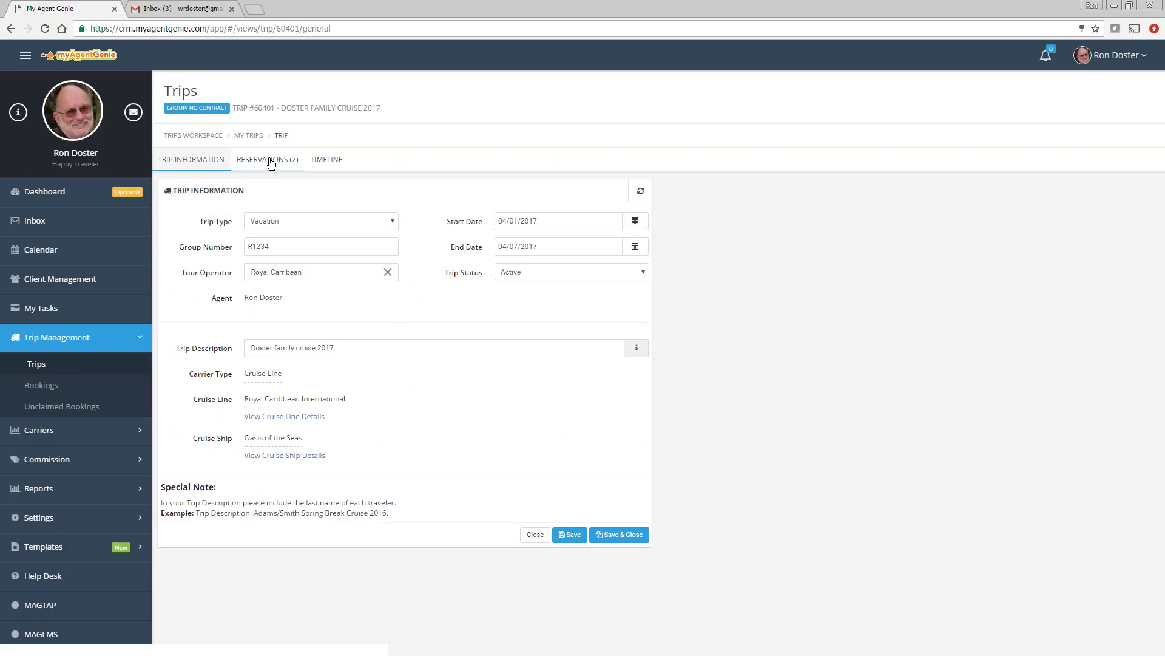
{"action": "left_click", "coordinate": [271, 160]}
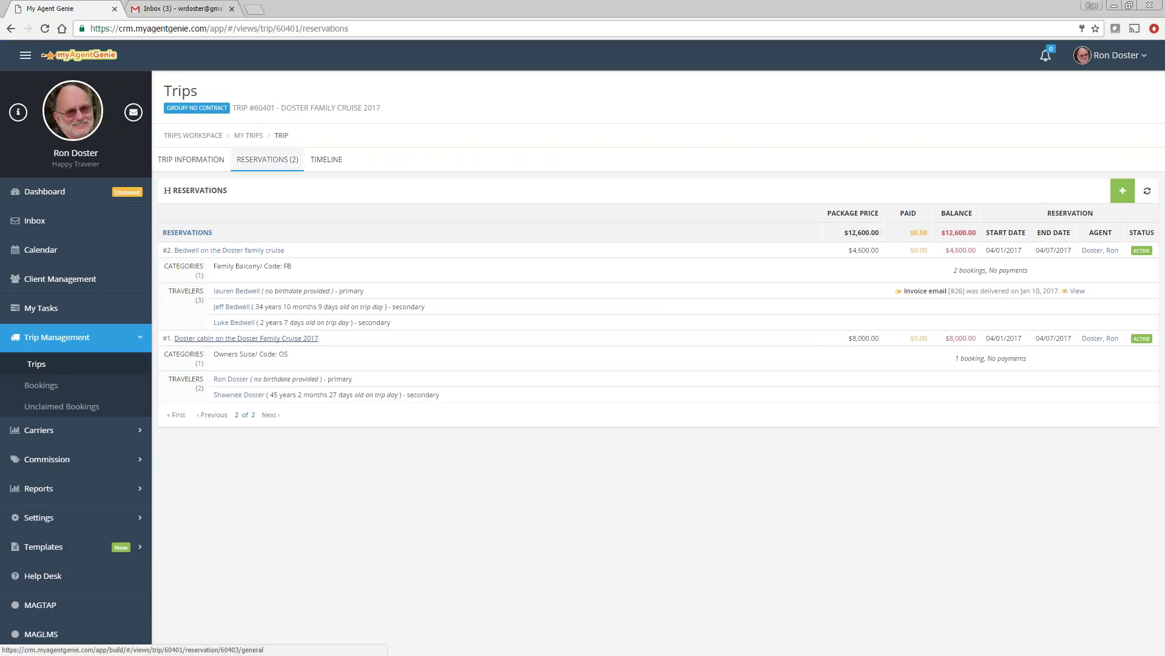
{"action": "left_click", "coordinate": [261, 341]}
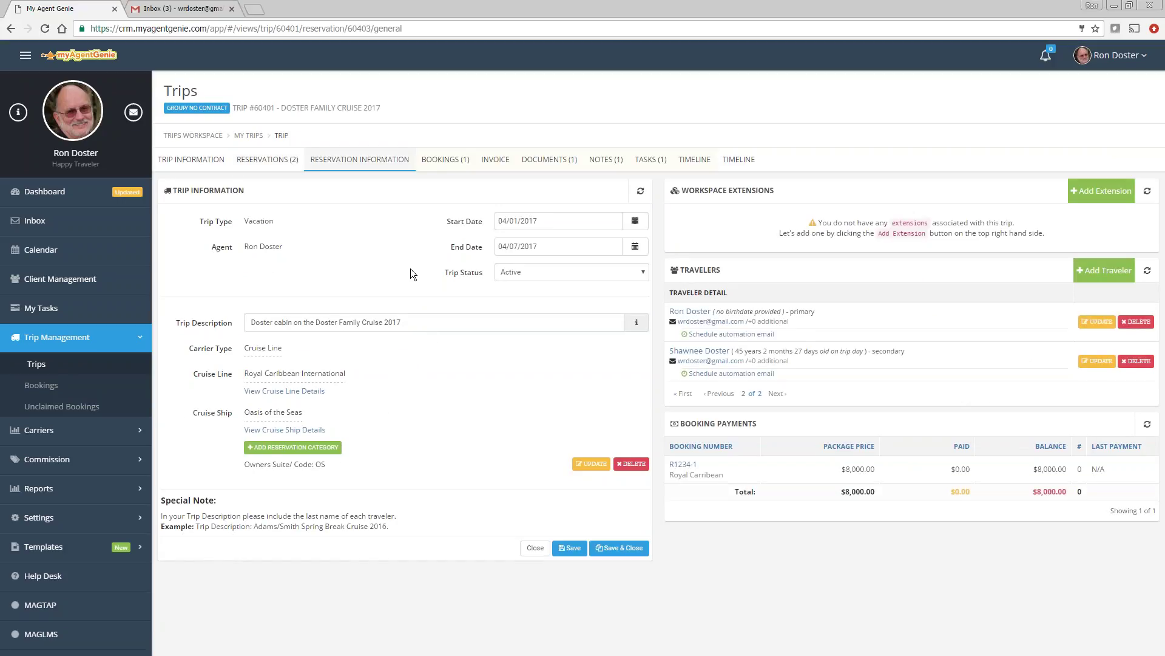
{"action": "left_click", "coordinate": [496, 159]}
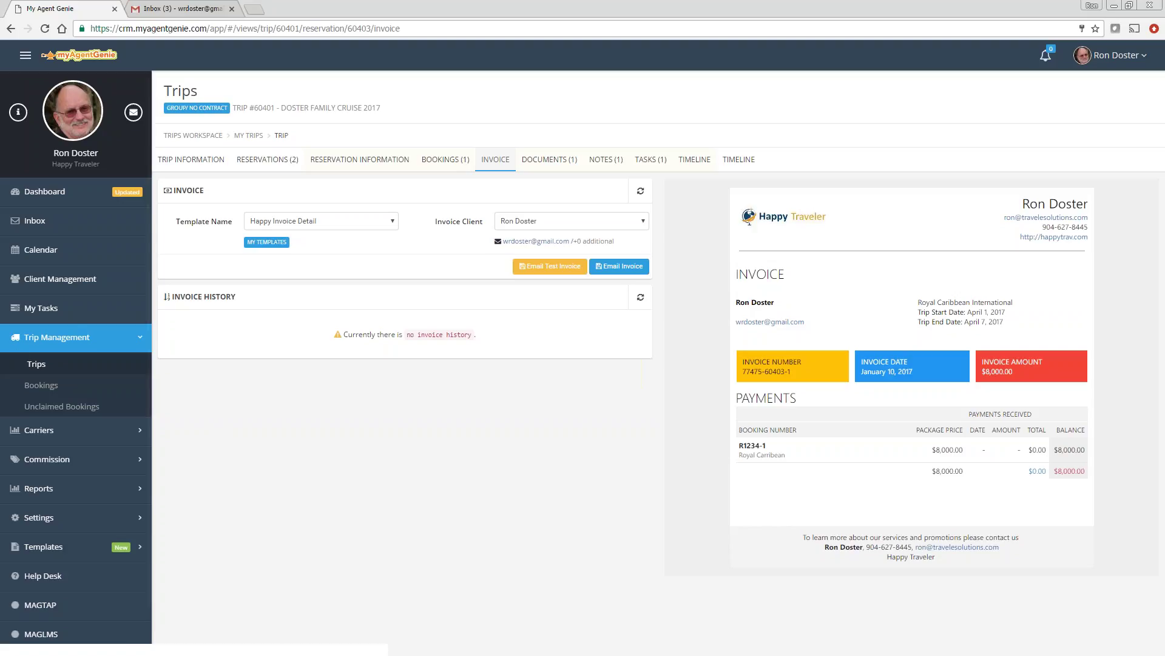
Step: Go from Trips through Doster family cruise 2017's Doster cabin reservation to booking R1234-1
{"action": "left_click", "coordinate": [46, 370]}
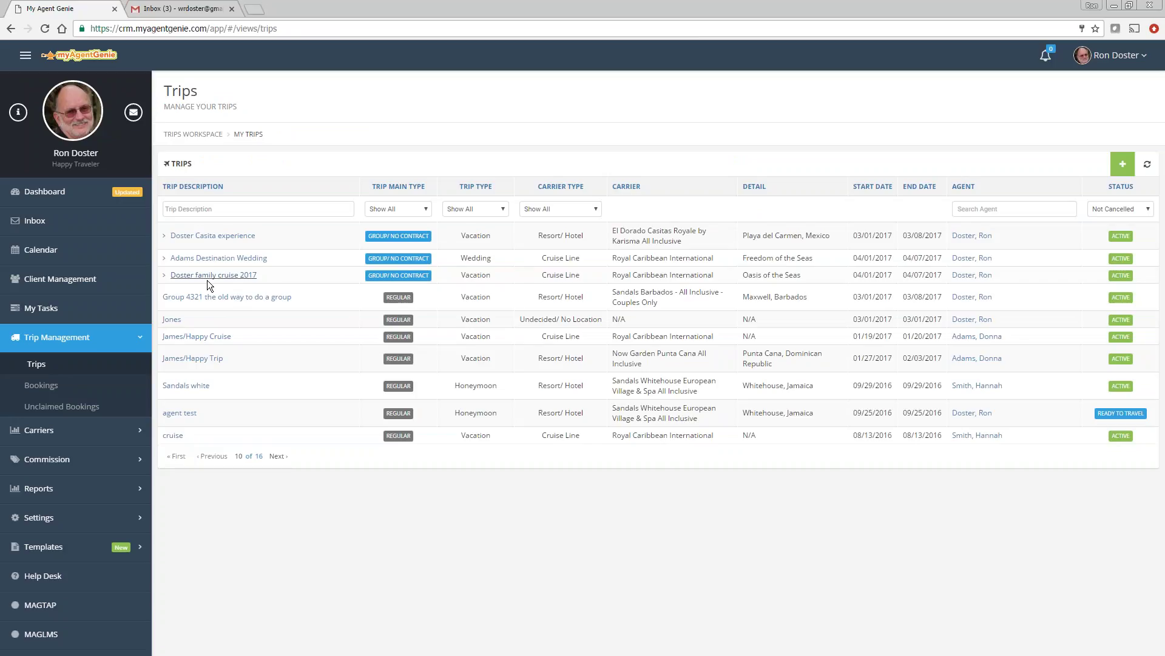
{"action": "left_click", "coordinate": [206, 277]}
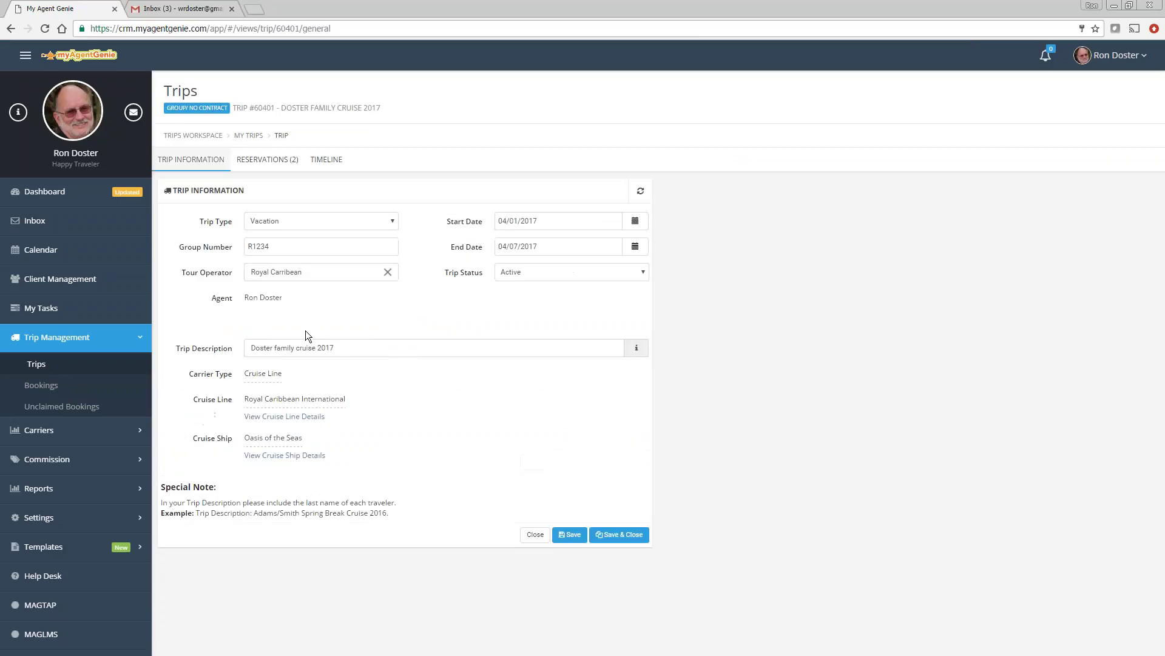
{"action": "left_click", "coordinate": [268, 159]}
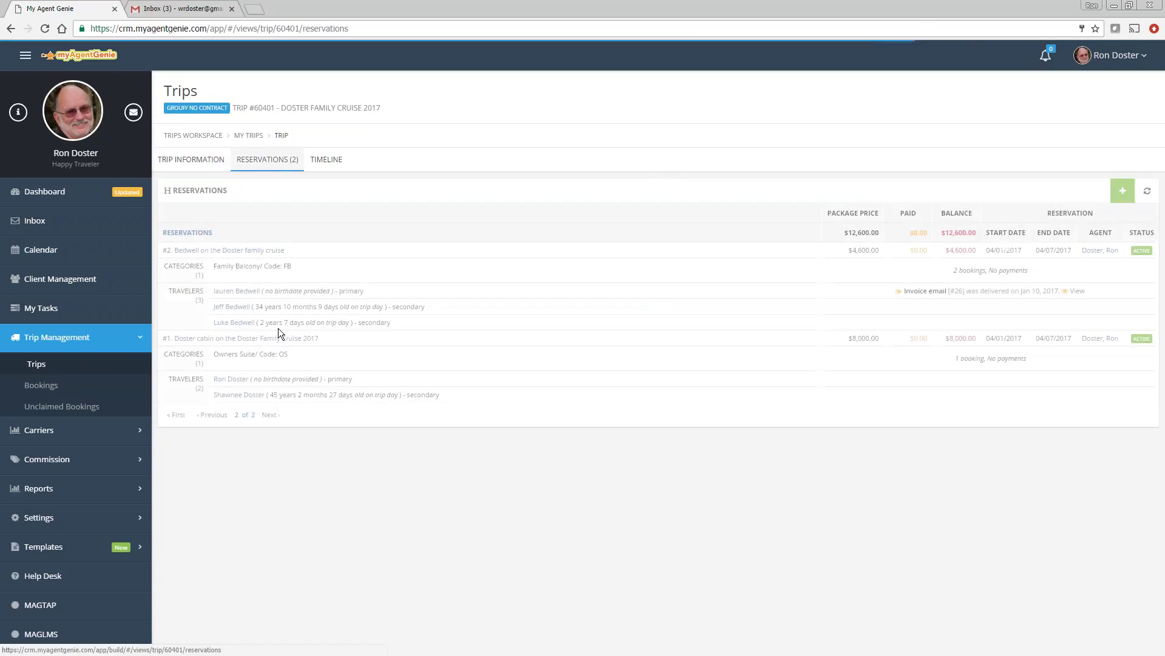
{"action": "left_click", "coordinate": [278, 338]}
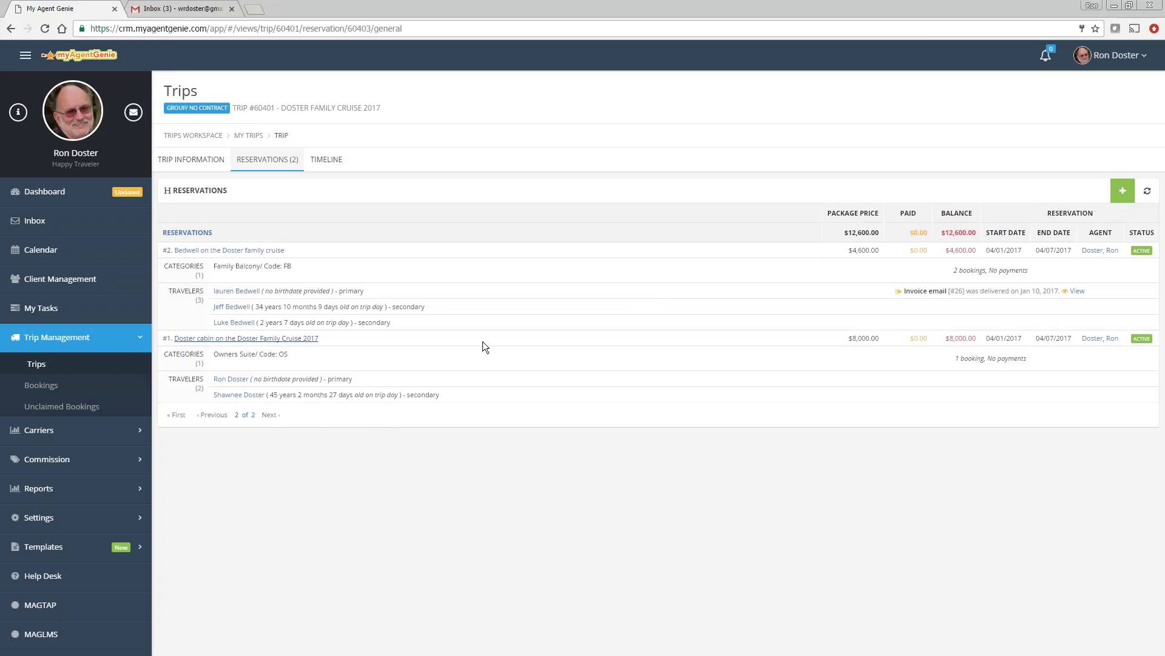
{"action": "left_click", "coordinate": [448, 161]}
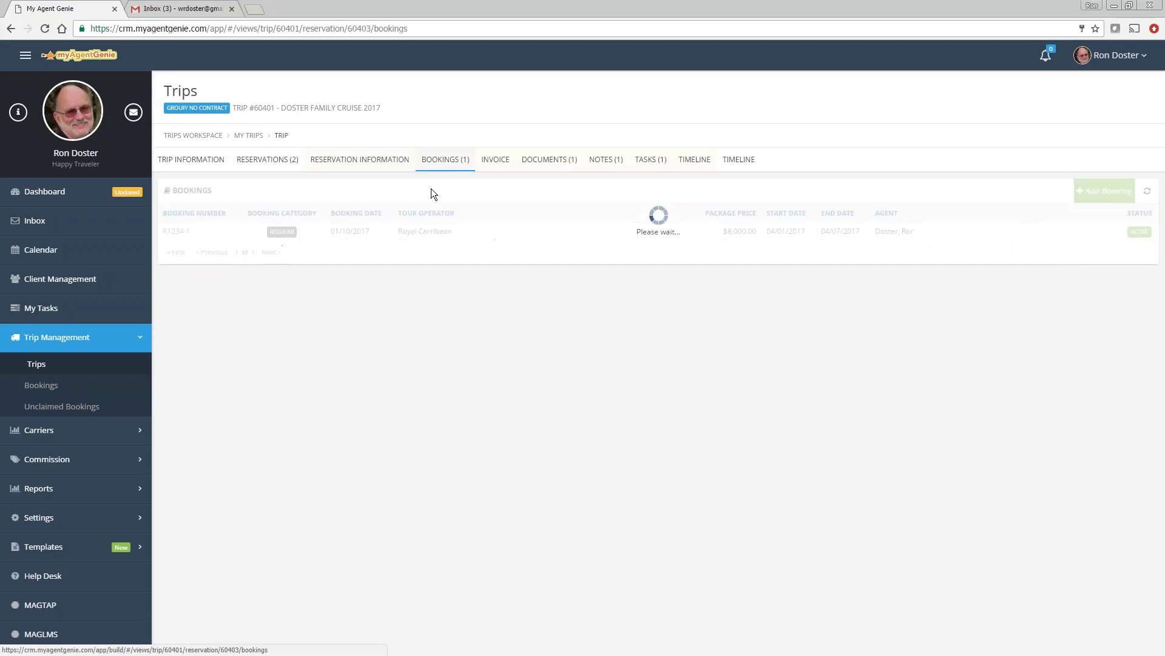
{"action": "left_click", "coordinate": [168, 231]}
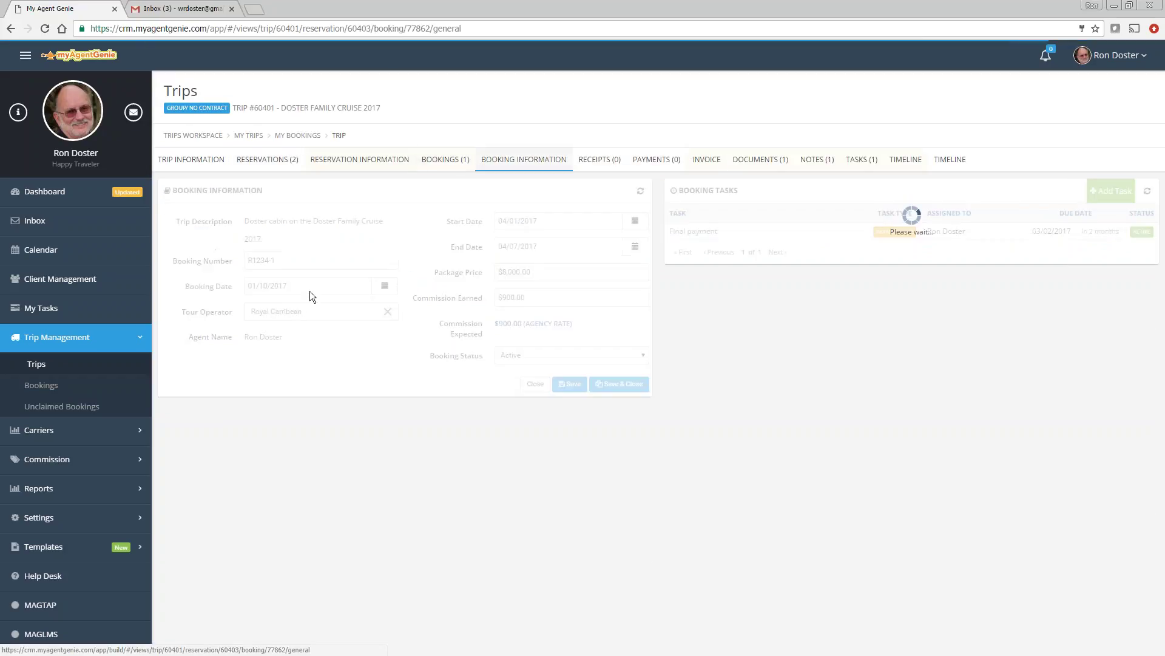
Step: Start a new payment on booking R1234-1 from the primary traveler, typed as Initial Deposit
{"action": "left_click", "coordinate": [658, 162]}
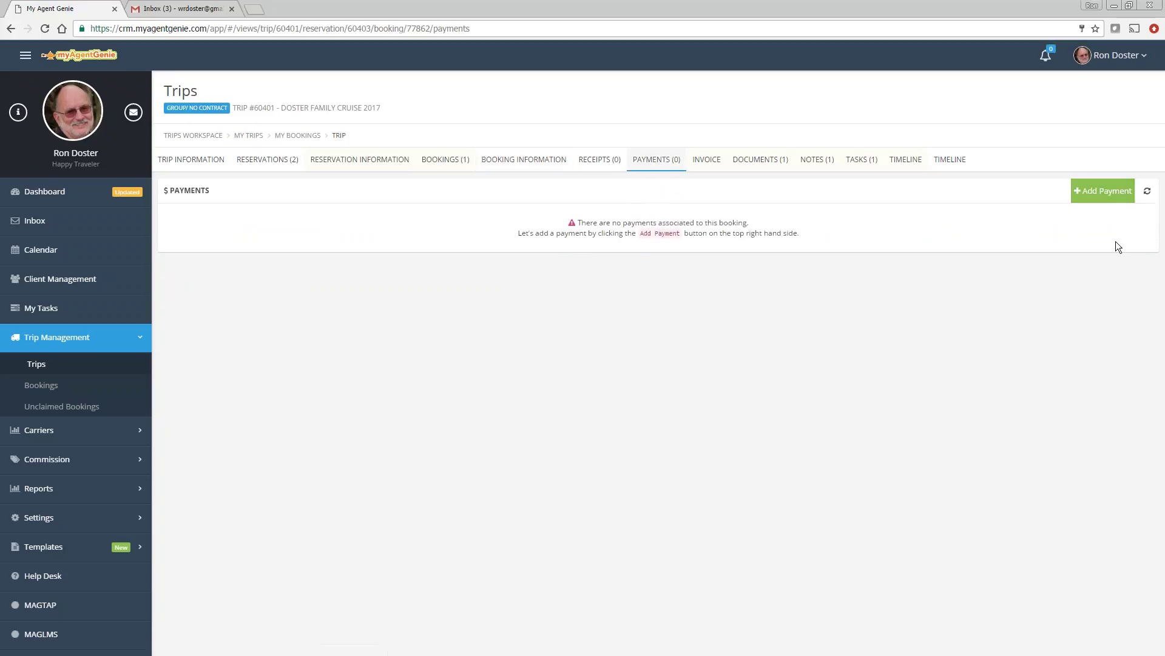
{"action": "left_click", "coordinate": [1107, 191]}
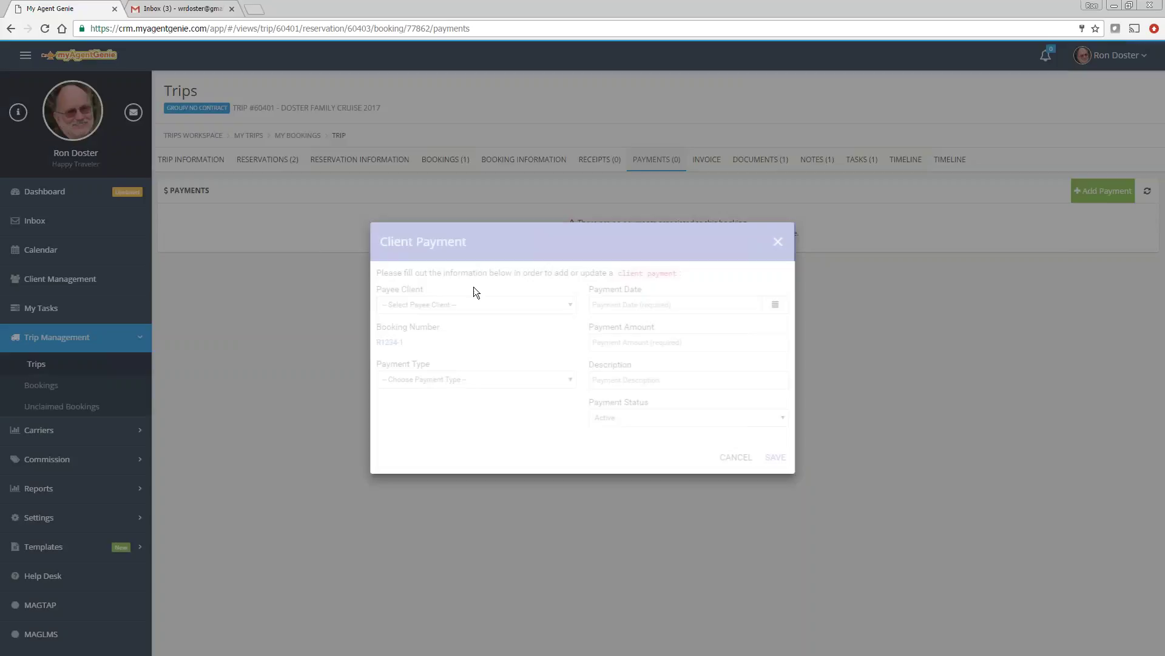
{"action": "left_click", "coordinate": [423, 304]}
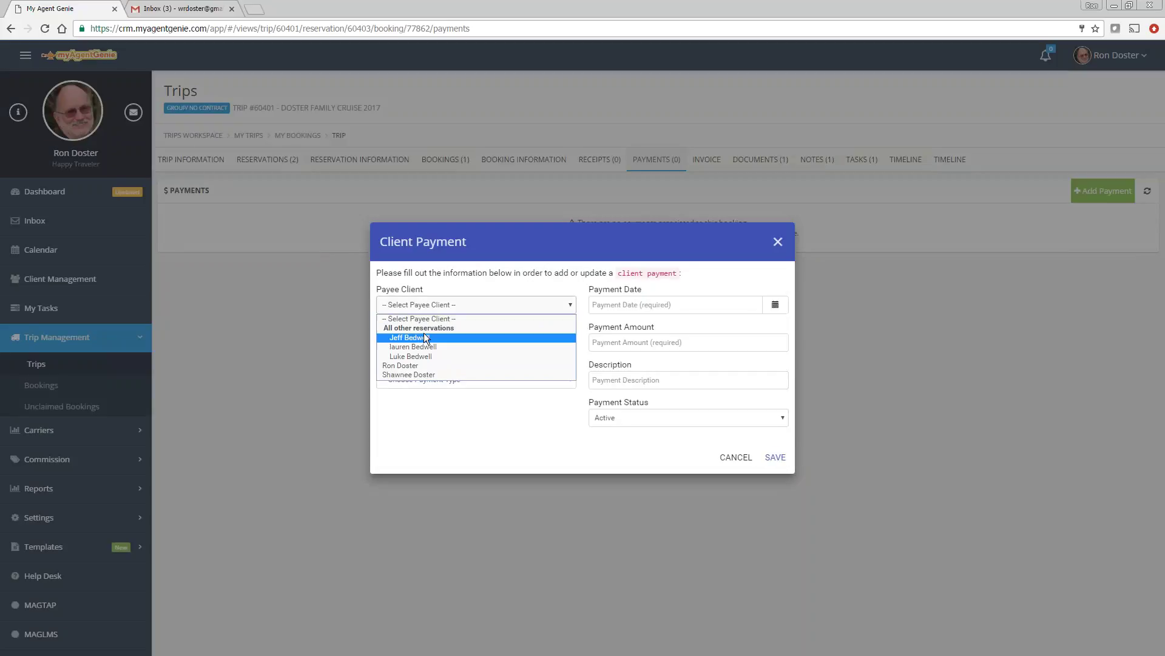
{"action": "left_click", "coordinate": [404, 366]}
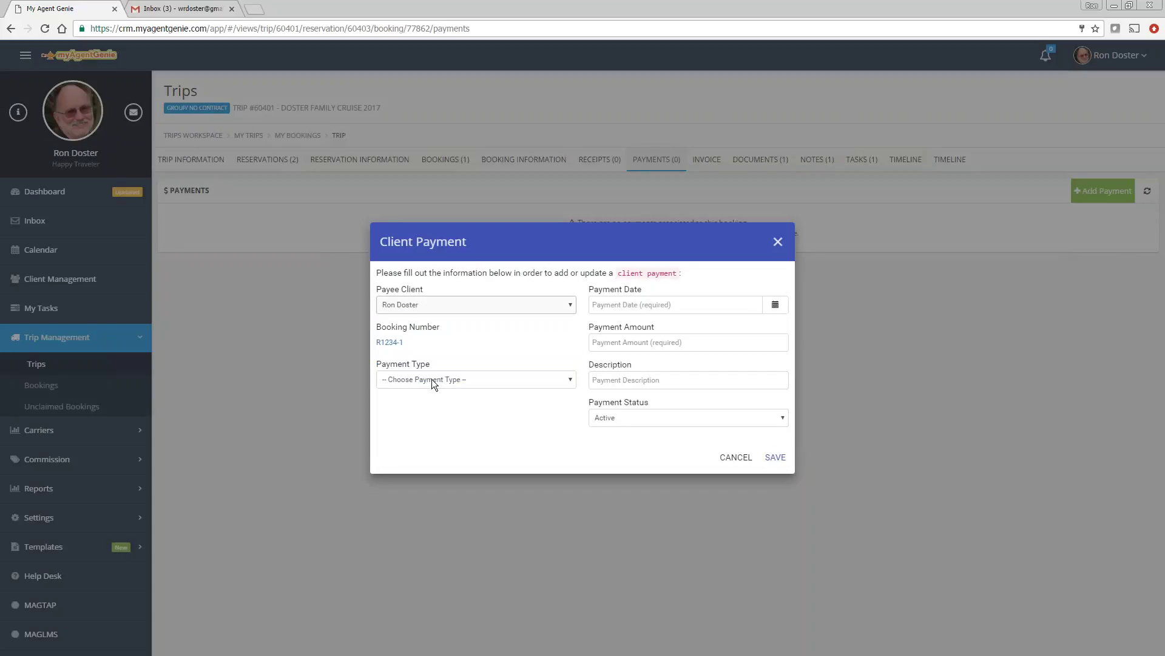
{"action": "left_click", "coordinate": [435, 380]}
{"action": "left_click", "coordinate": [421, 403]}
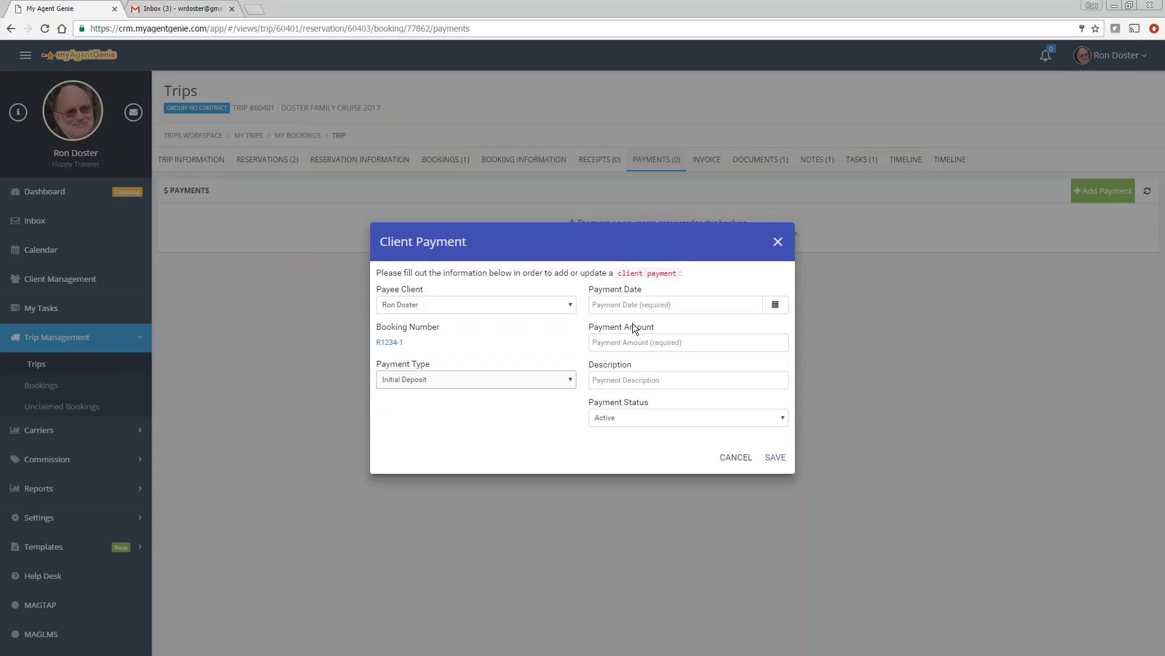
Step: Save the deposit dated 01/10/2017 for $500, then return to the trip's reservations list
{"action": "left_click", "coordinate": [632, 304]}
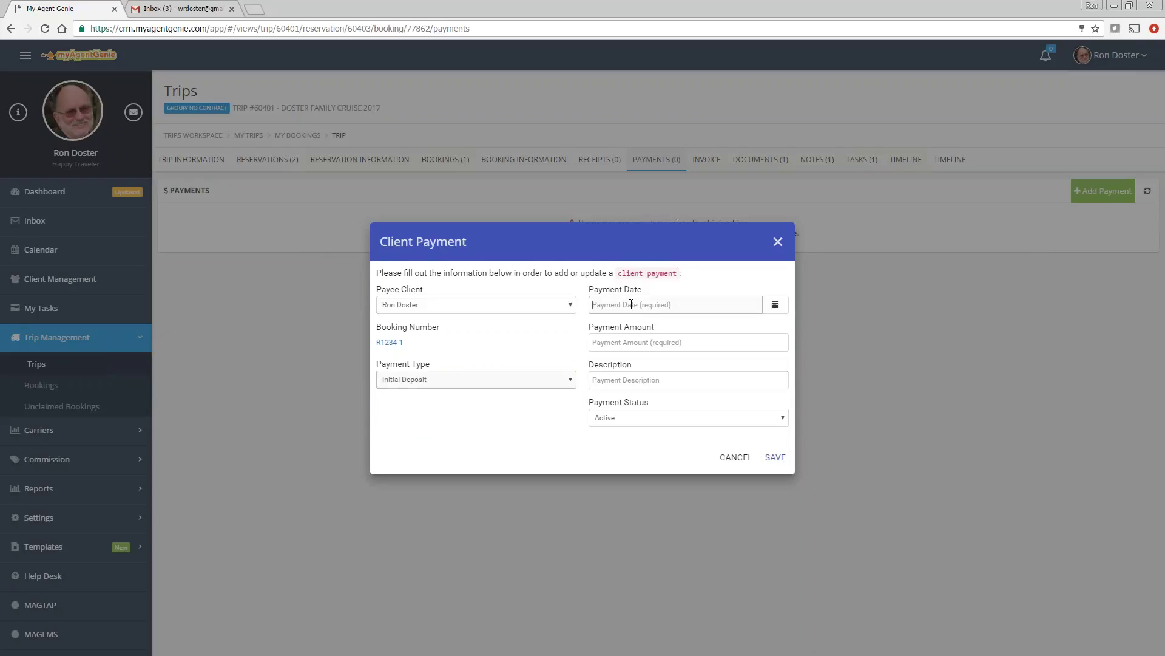
{"action": "left_click", "coordinate": [775, 304]}
{"action": "left_click", "coordinate": [642, 412]}
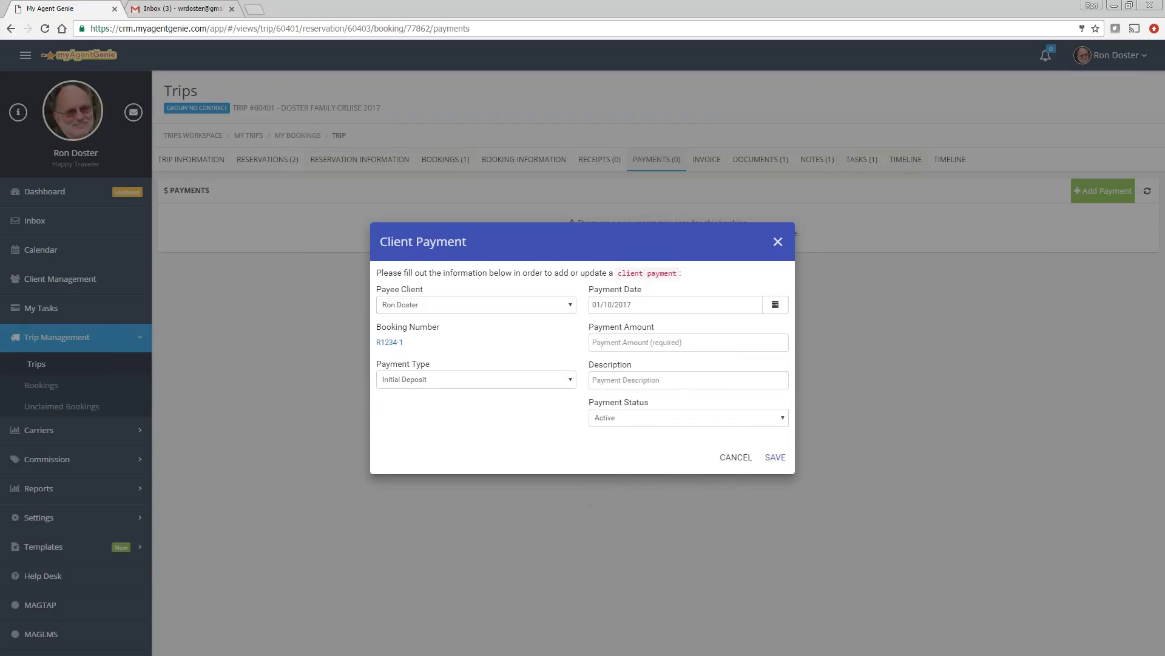
{"action": "left_click", "coordinate": [623, 345]}
{"action": "type", "text": "500"}
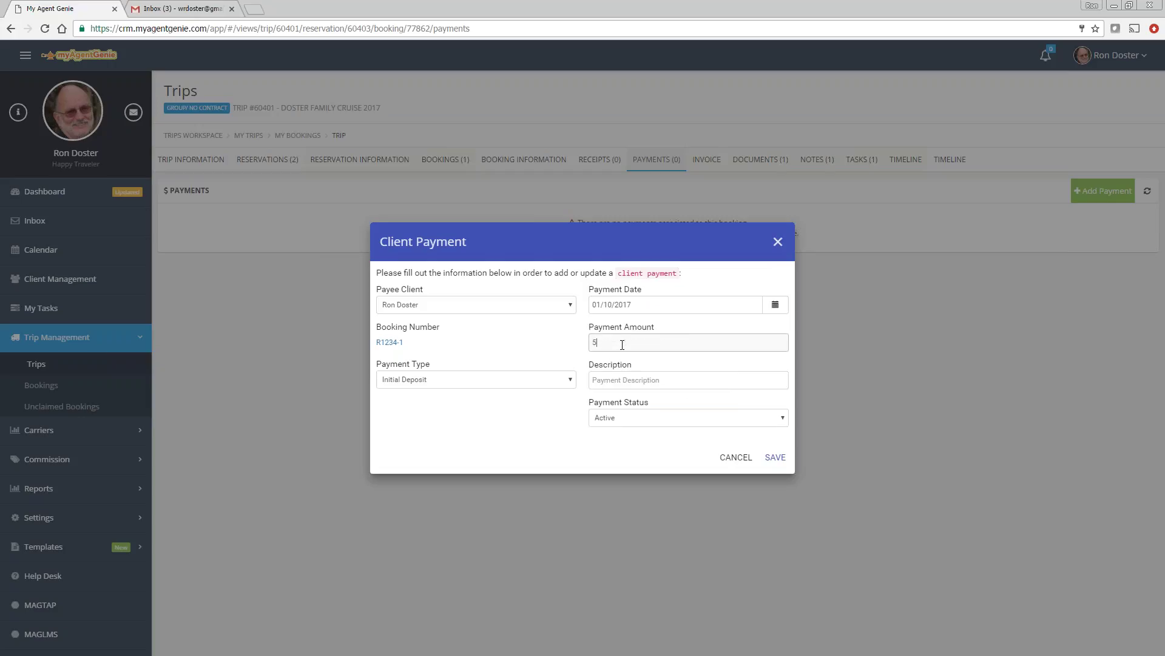
{"action": "left_click", "coordinate": [763, 458]}
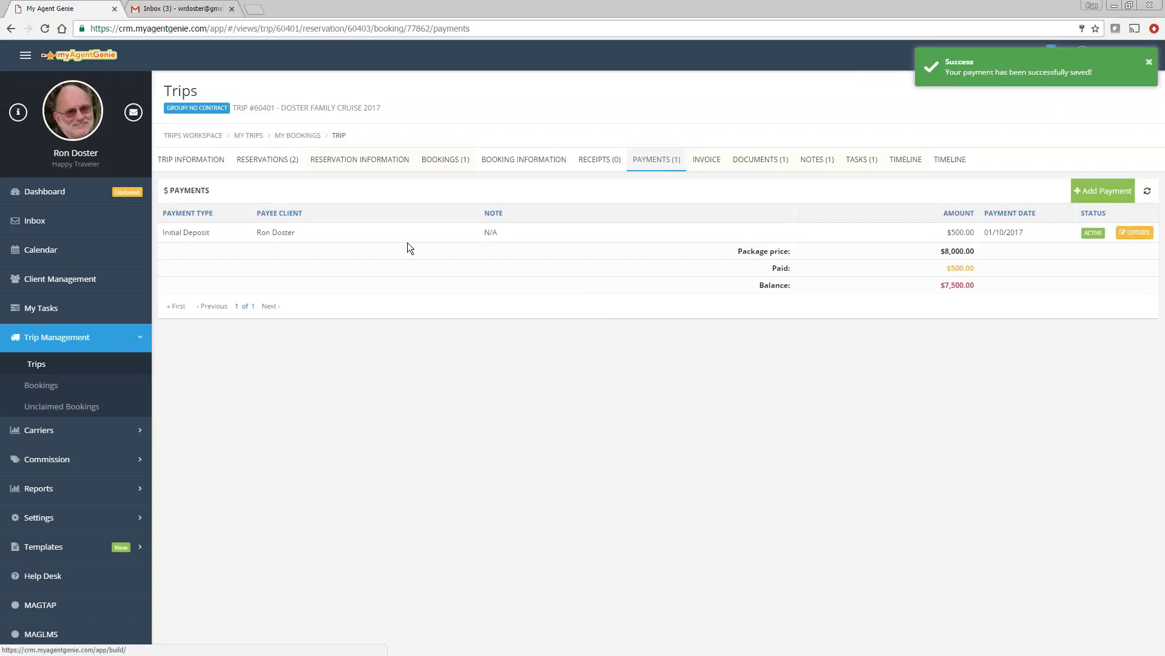
{"action": "left_click", "coordinate": [364, 162]}
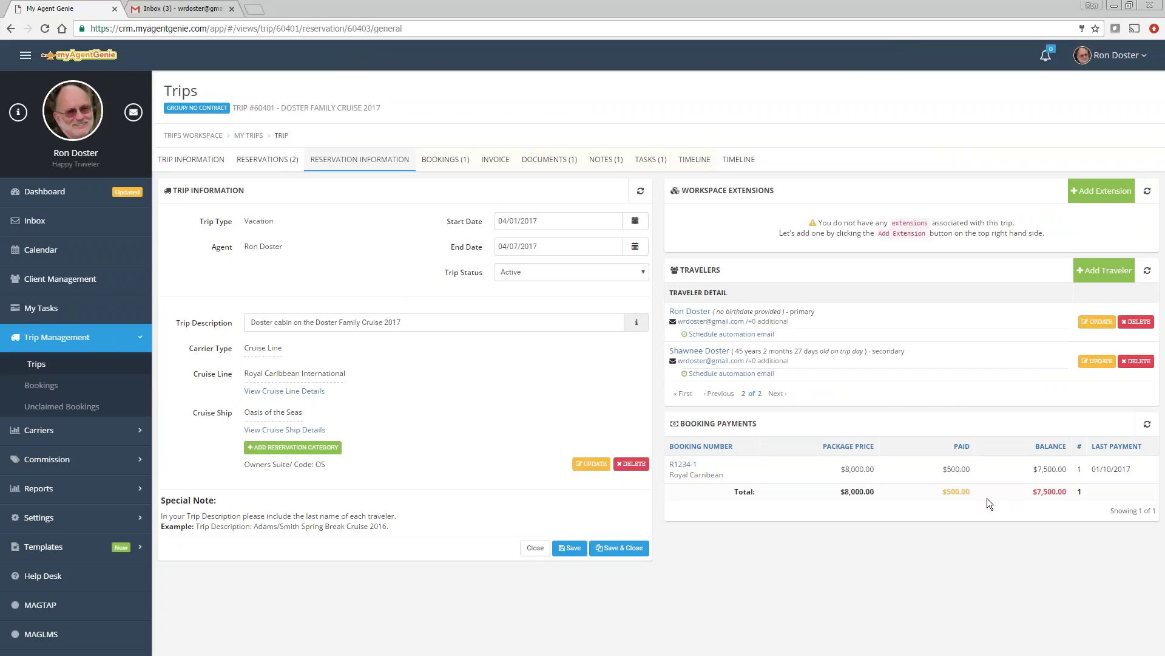
{"action": "left_click", "coordinate": [267, 159]}
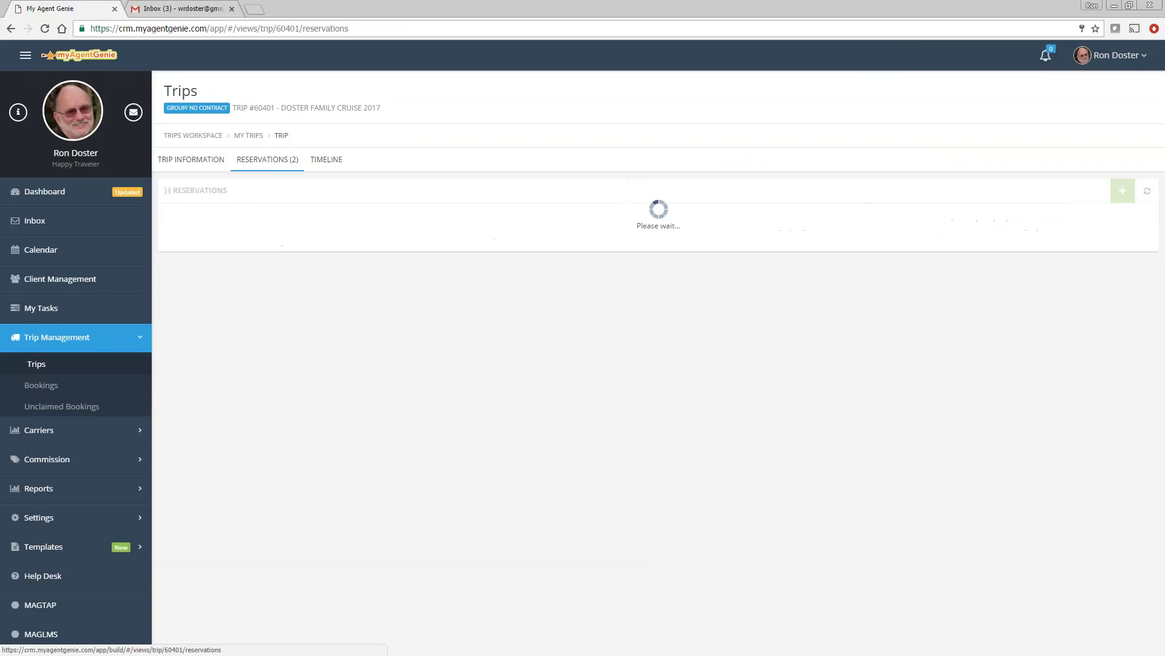